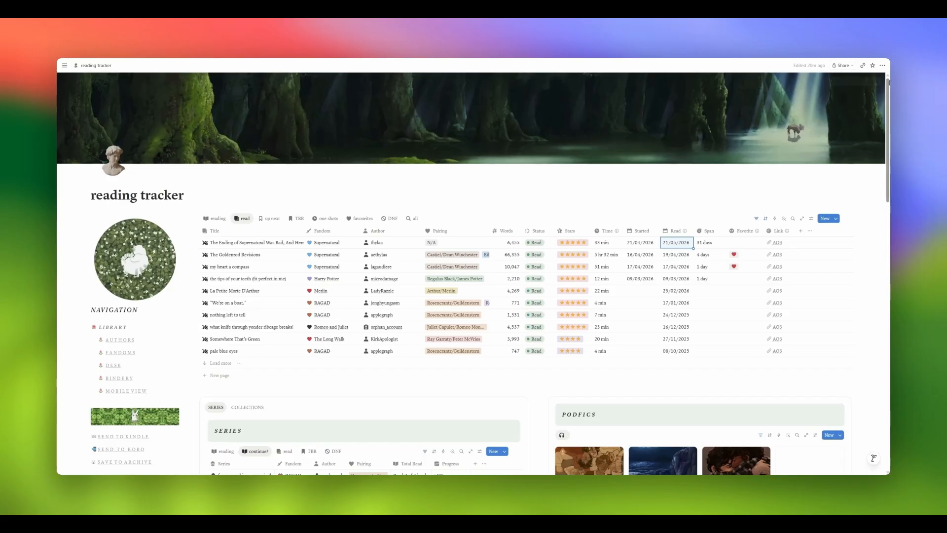
- Look over the reading tracker page, from the main table to the Series, Podfics and Published Fics sections
mouse_move(890, 86)
mouse_down()
mouse_move(890, 183)
mouse_move(890, 80)
mouse_up()
drag(888, 109, 889, 131)
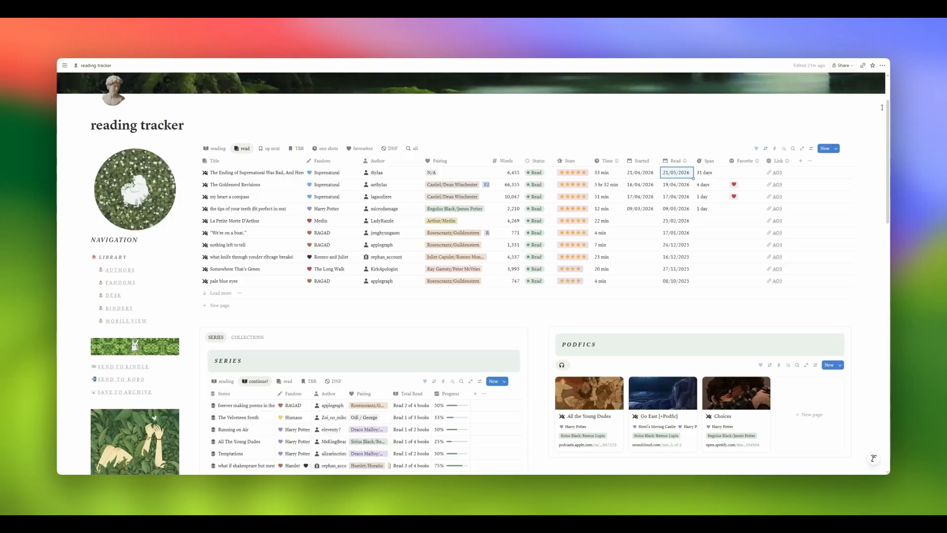
scroll(882, 108, up, 1)
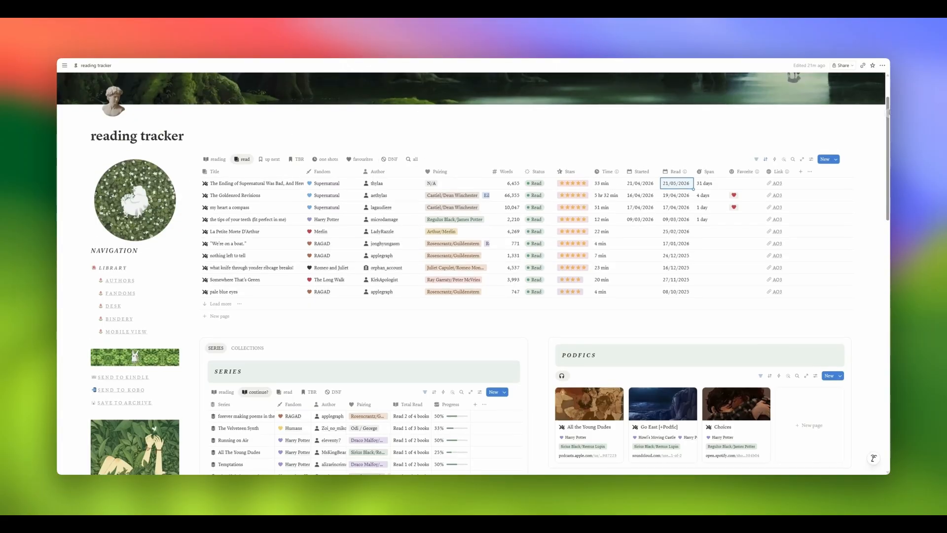
drag(889, 113, 889, 137)
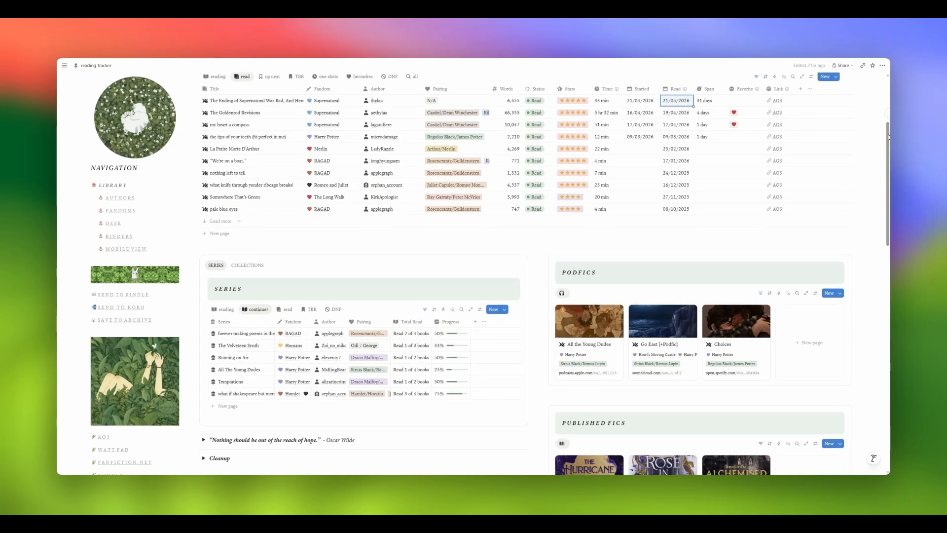
drag(889, 137, 890, 116)
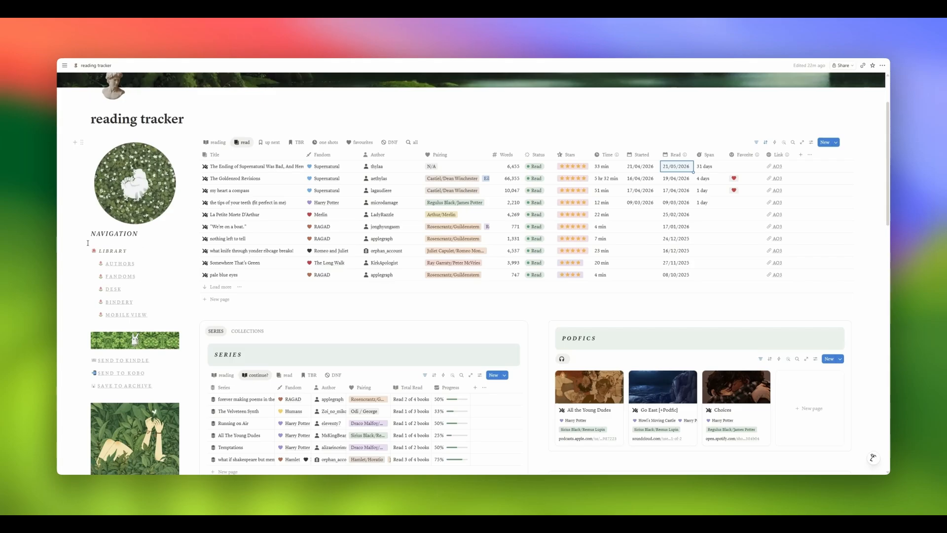
mouse_move(134, 278)
scroll(151, 313, up, 3)
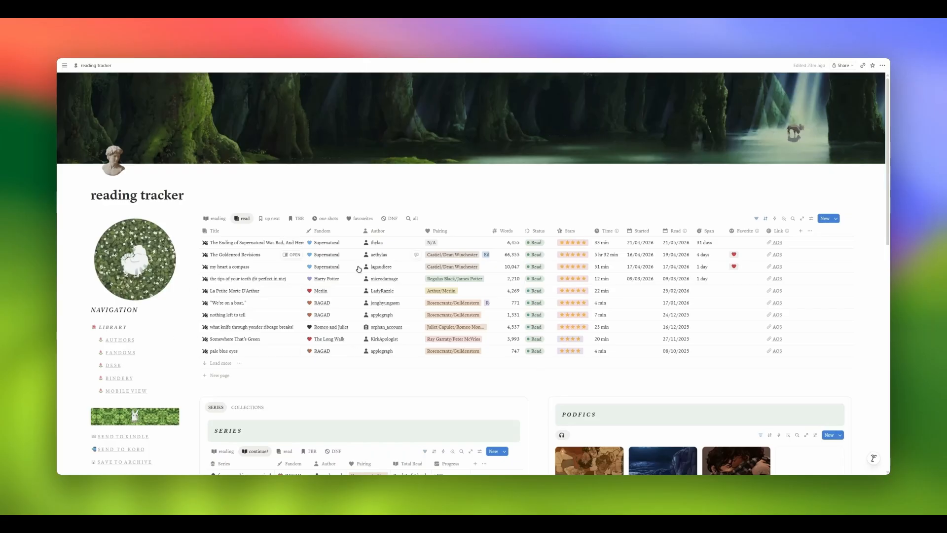
scroll(433, 363, down, 3)
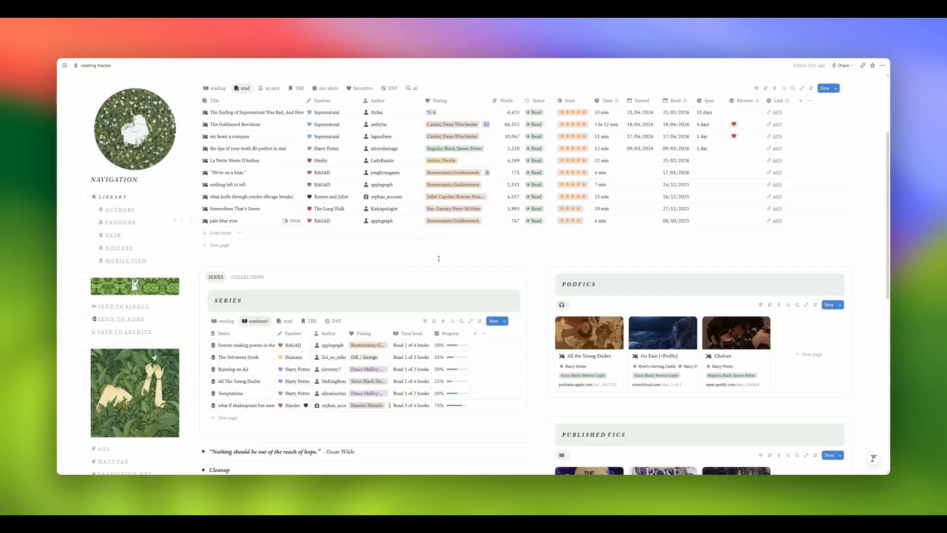
scroll(540, 236, down, 2)
scroll(553, 290, down, 1)
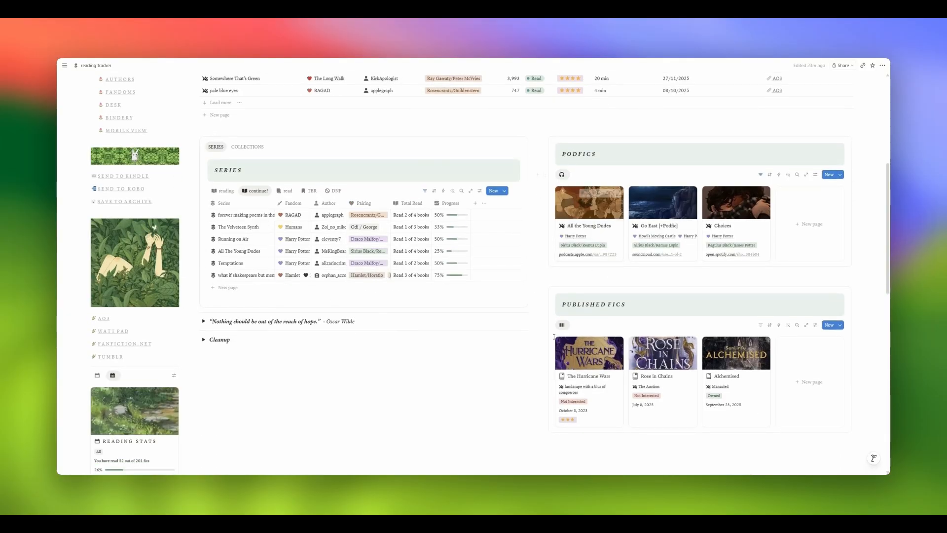
scroll(438, 329, up, 2)
scroll(437, 329, up, 5)
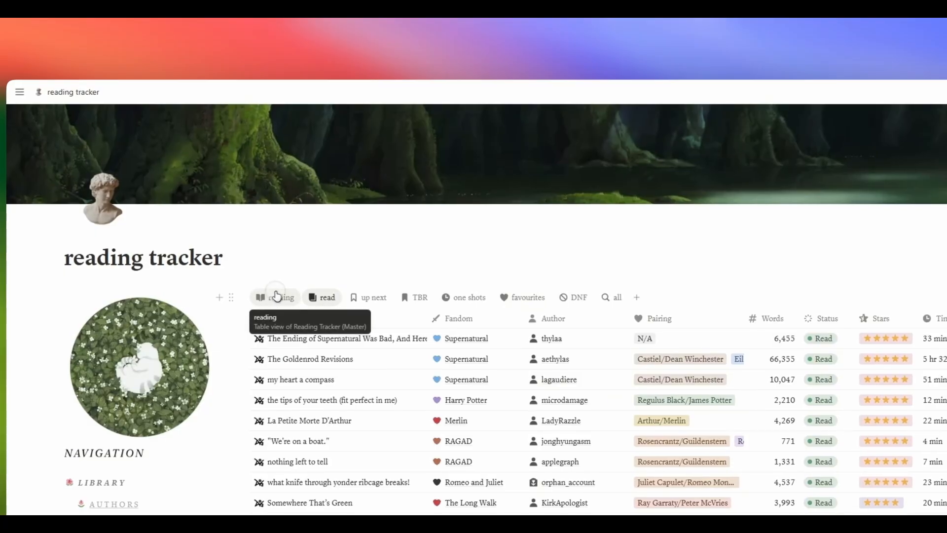
- Go through the reading, read, up next and TBR views of the main table
click(276, 296)
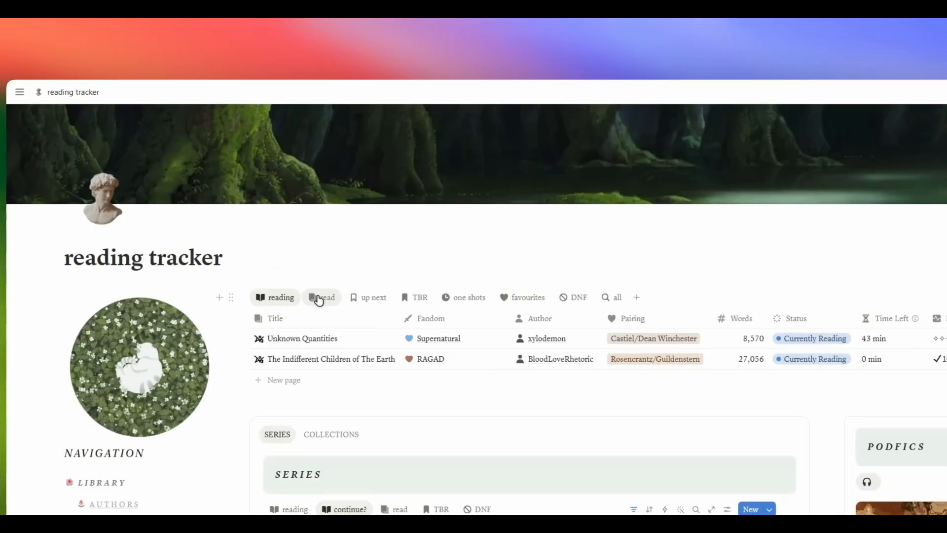
click(343, 297)
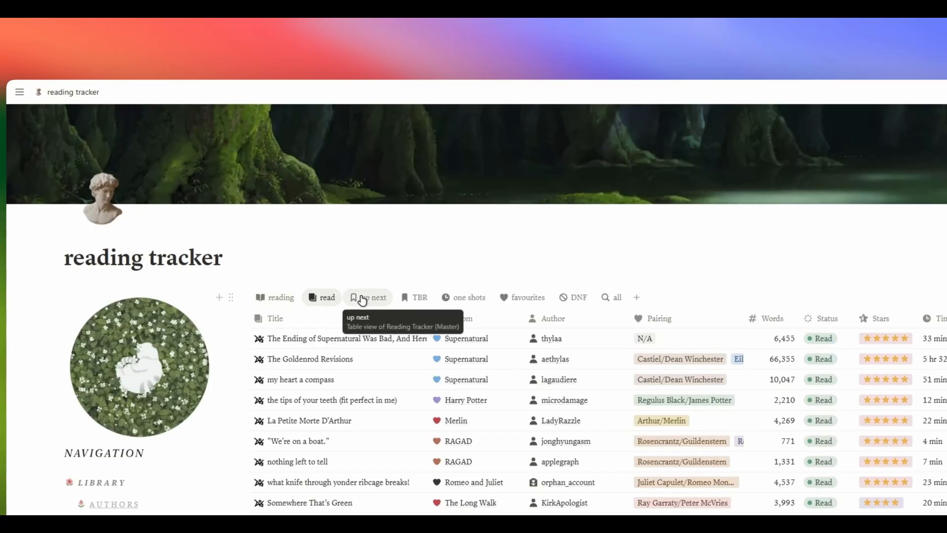
click(363, 297)
click(417, 298)
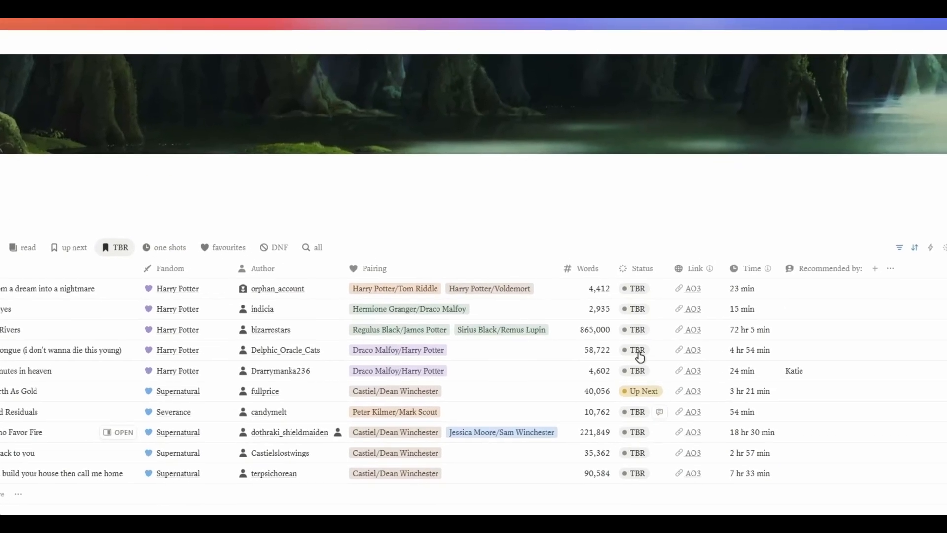
- Check the status options for the first TBR fic without changing it, and leave the TBR view
click(635, 295)
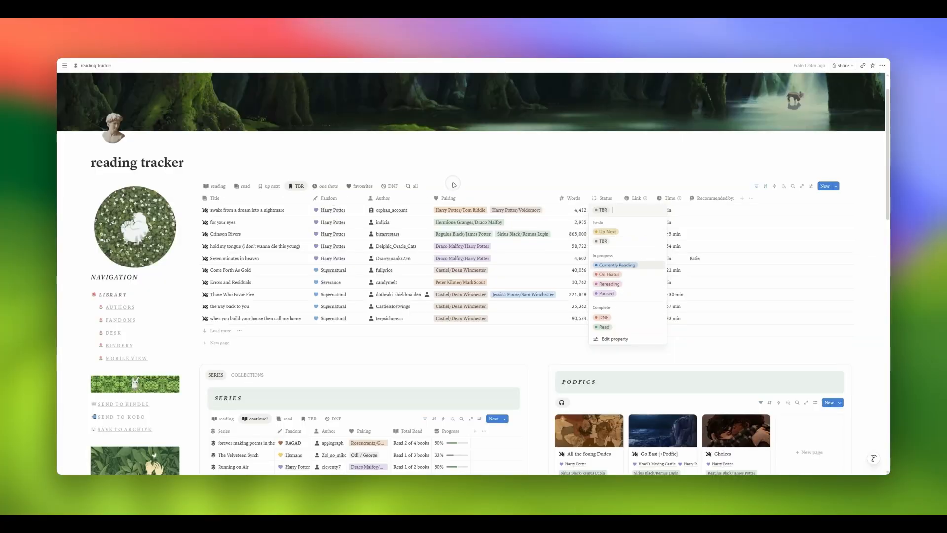
click(454, 184)
click(219, 186)
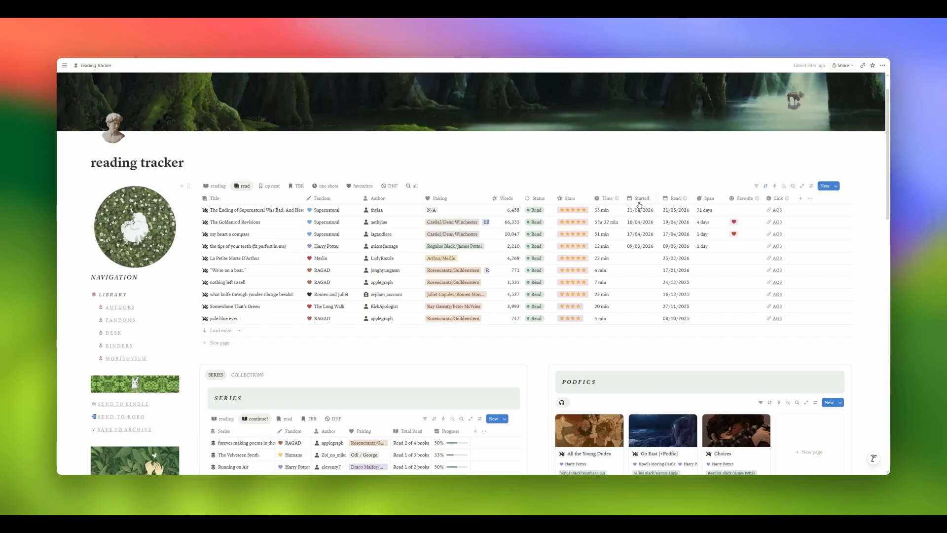
- In the read view, open the entry on the Supernatural ending, review its info and reading stats properties, and close it
mouse_move(616, 204)
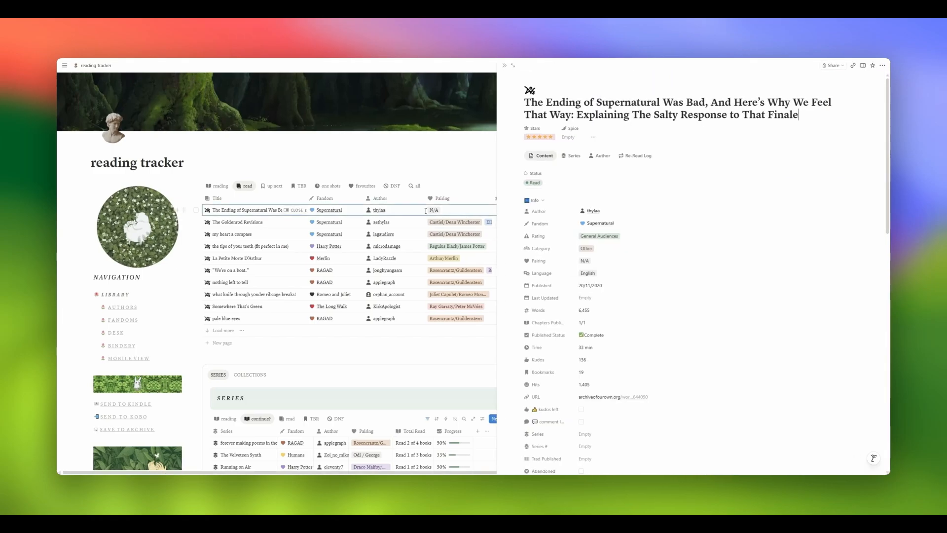
scroll(535, 162, down, 3)
scroll(535, 156, down, 5)
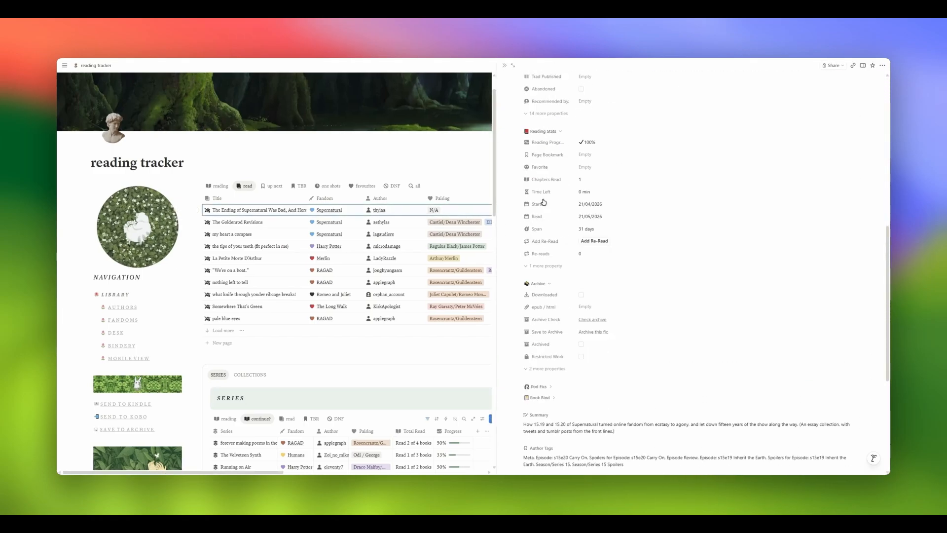
scroll(536, 148, up, 5)
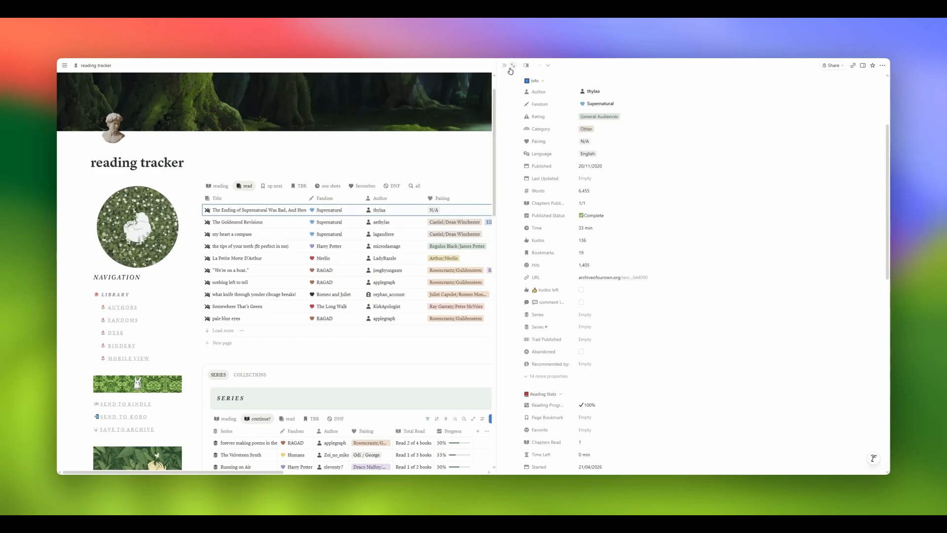
click(341, 193)
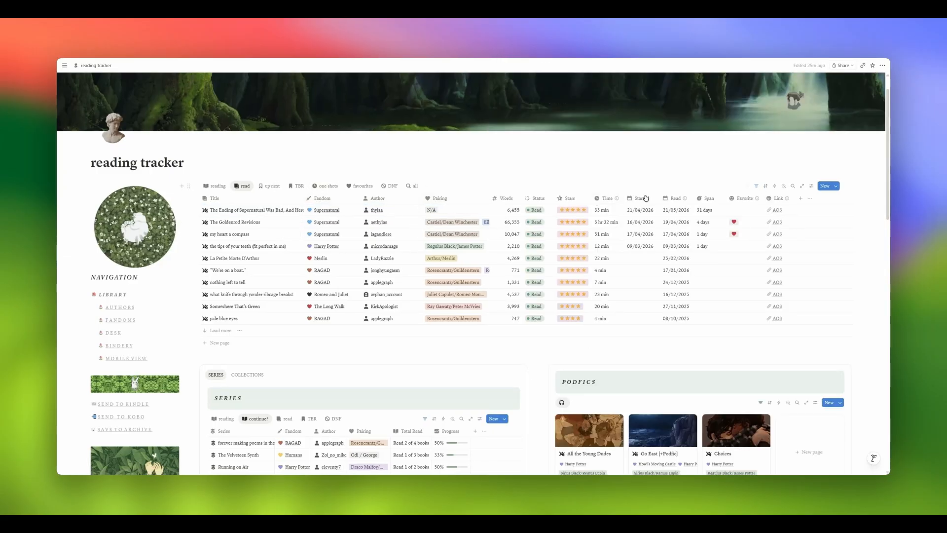
- Check the Time column's options and the property visibility list of the read view, leaving both unchanged
click(598, 199)
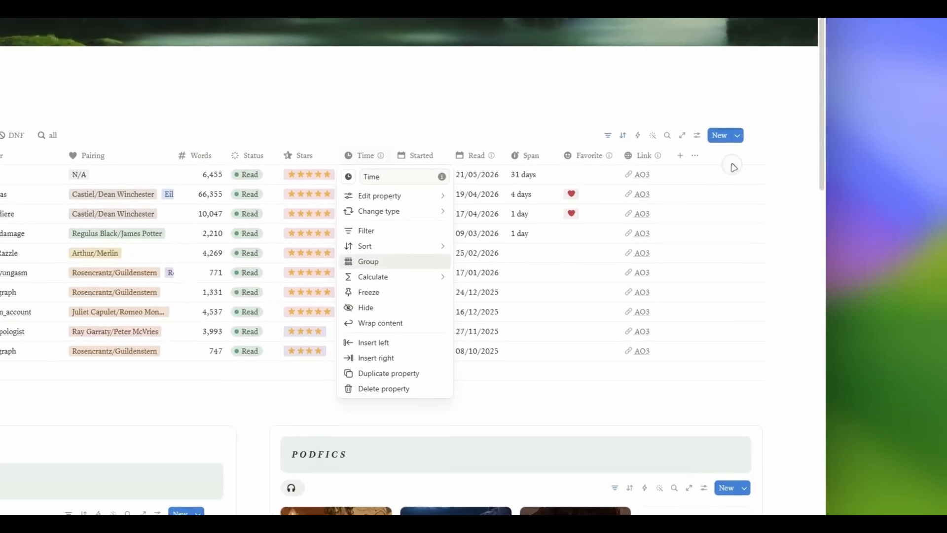
click(837, 206)
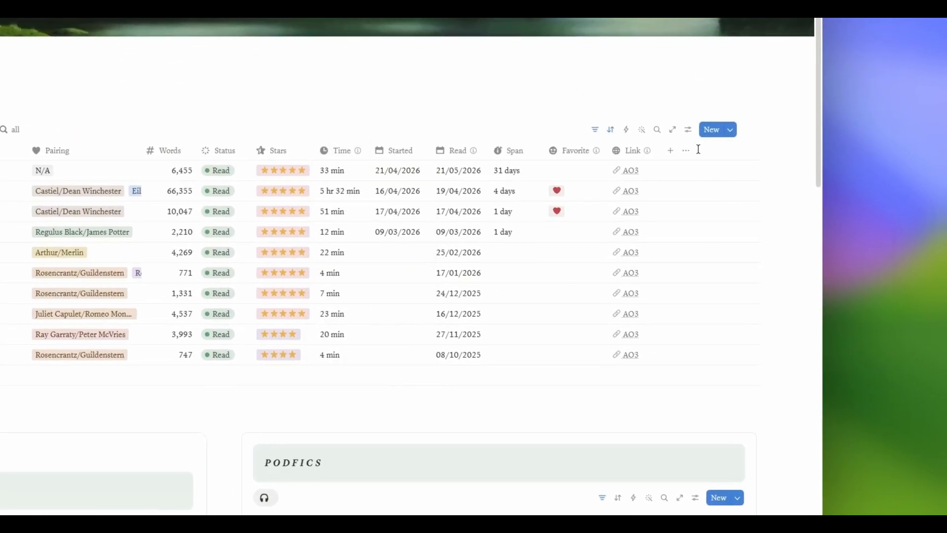
click(684, 153)
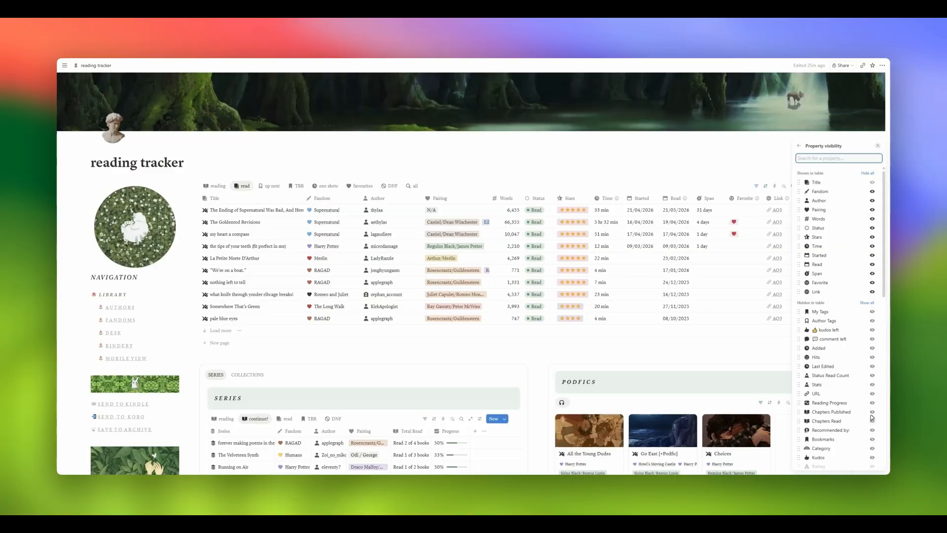
click(768, 171)
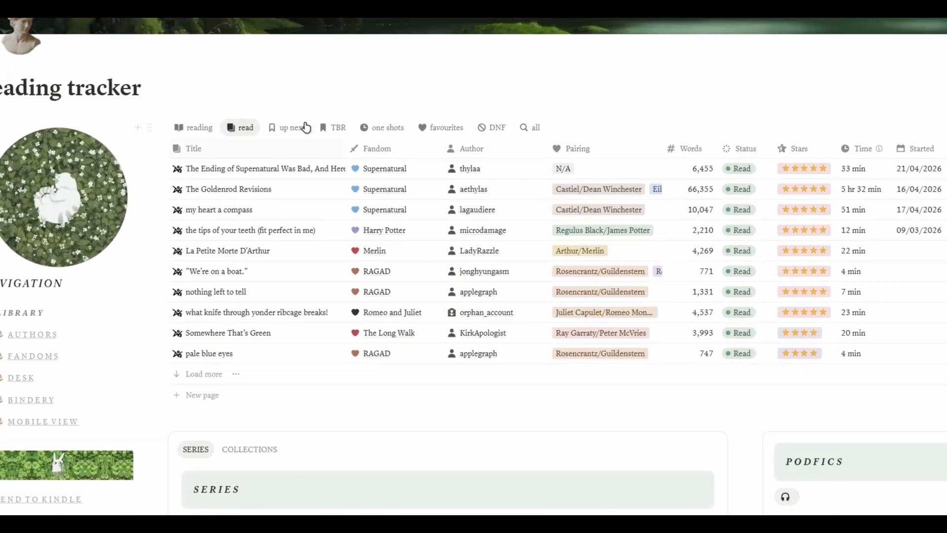
- Show the up next and TBR views, and look through the list of fics in the one shots view
click(304, 128)
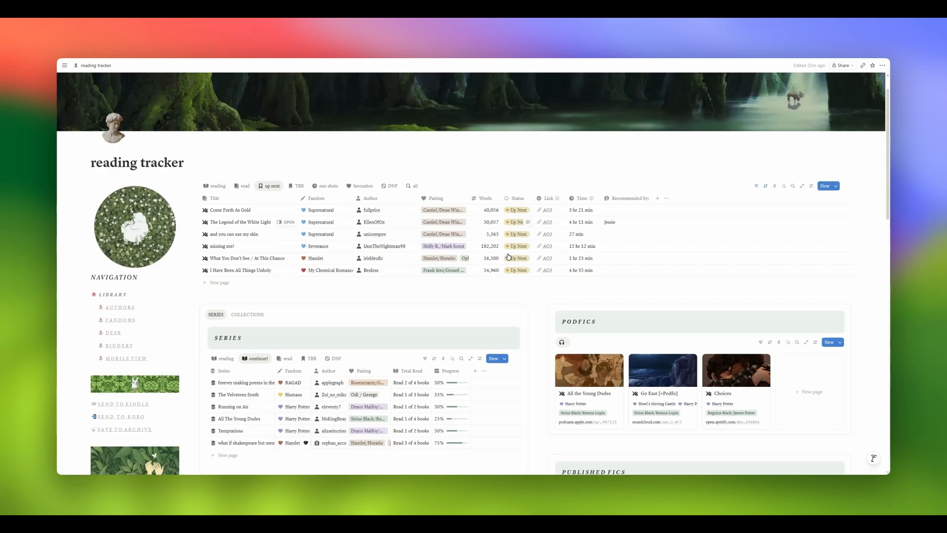
click(293, 186)
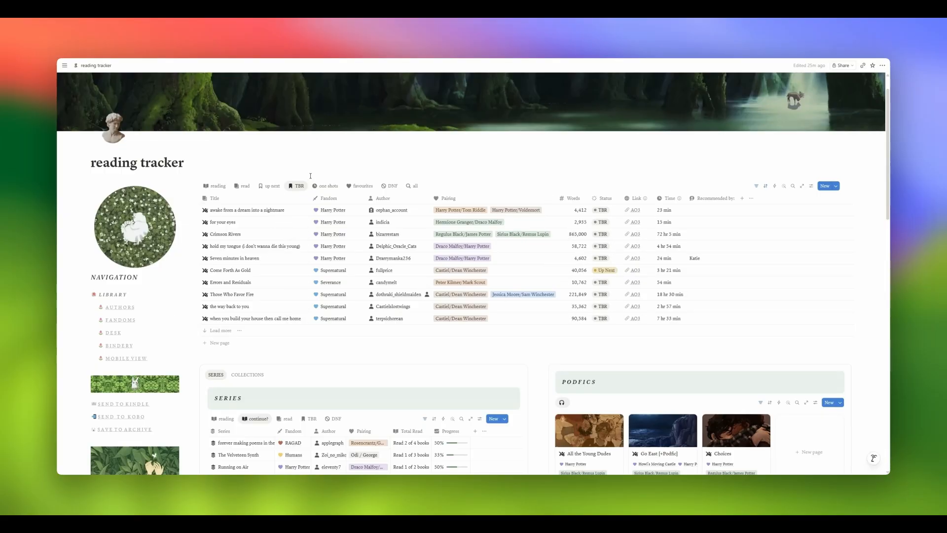
click(324, 186)
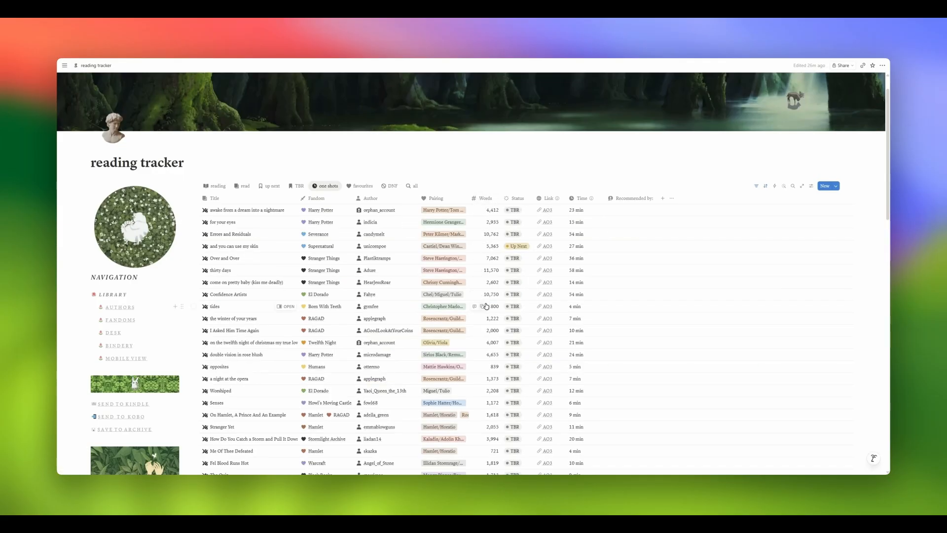
scroll(486, 306, down, 2)
scroll(490, 354, down, 1)
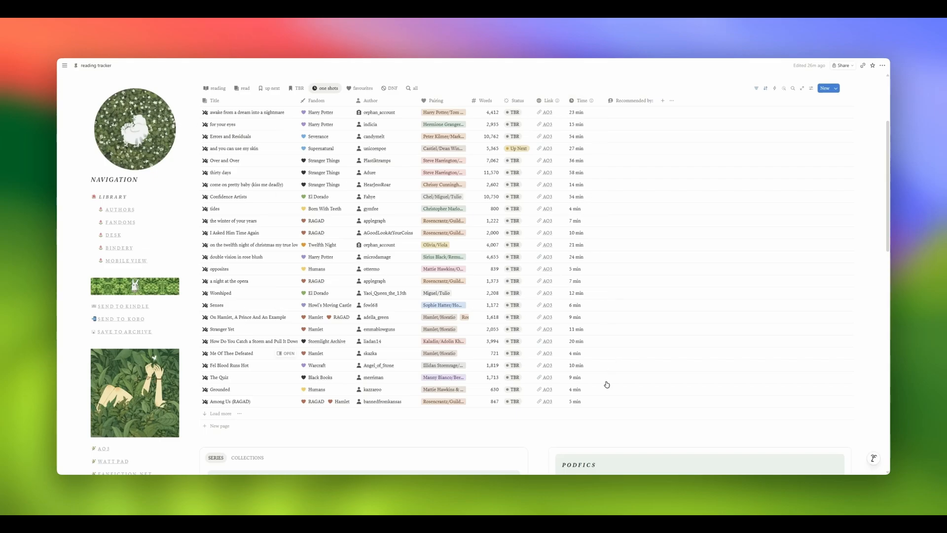
scroll(359, 148, up, 3)
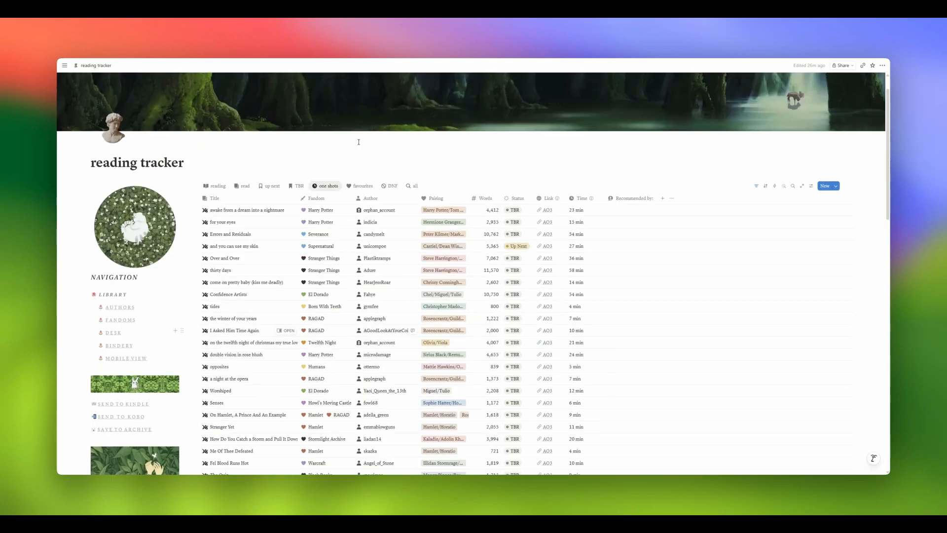
scroll(503, 173, down, 3)
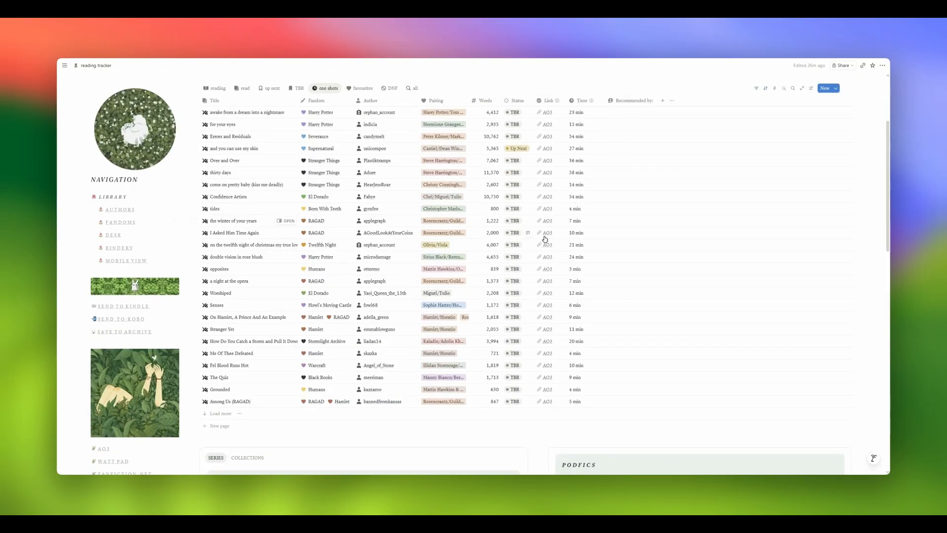
- Look at the favourites and DNF views of the main table, and return to TBR
click(359, 88)
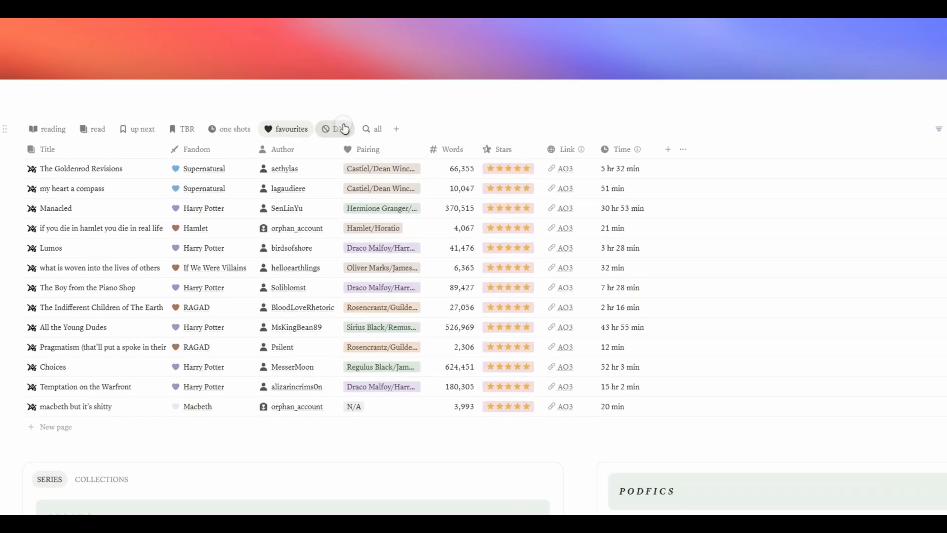
click(380, 96)
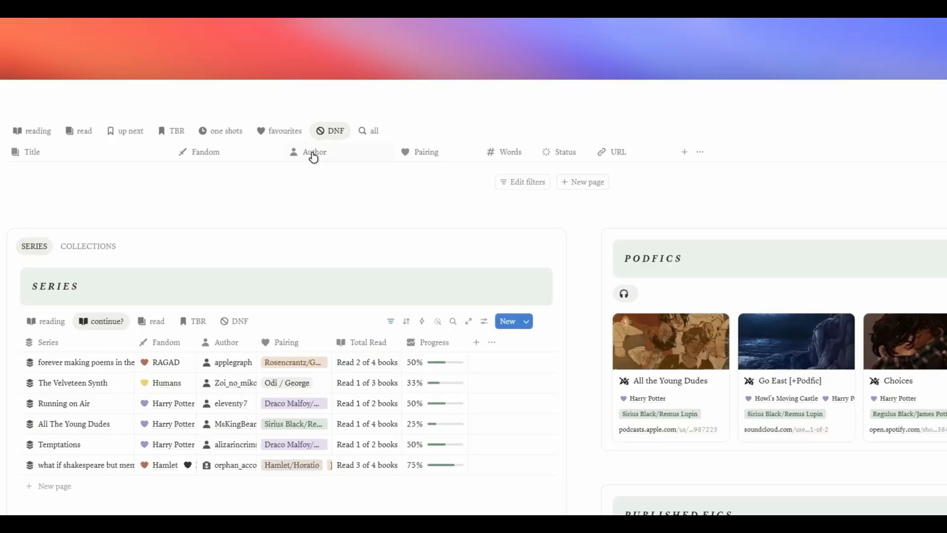
click(290, 131)
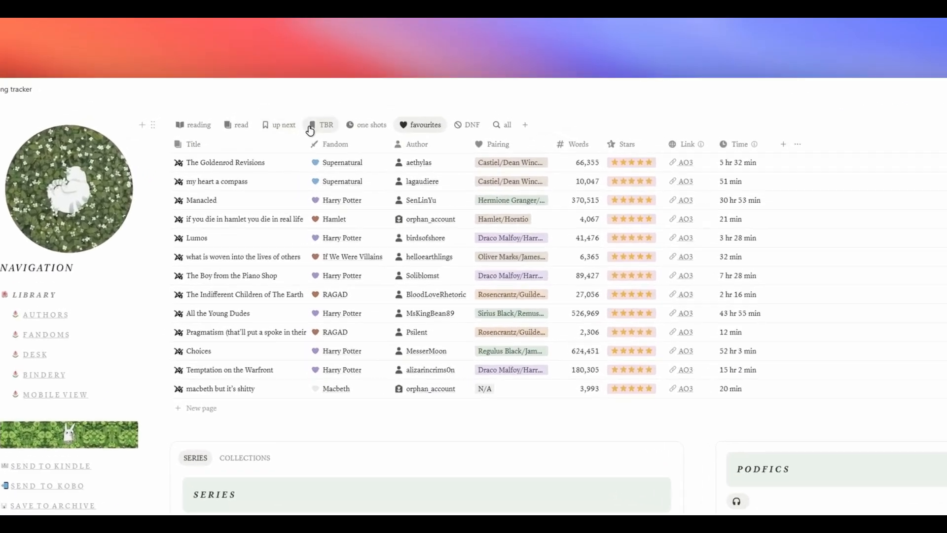
click(298, 88)
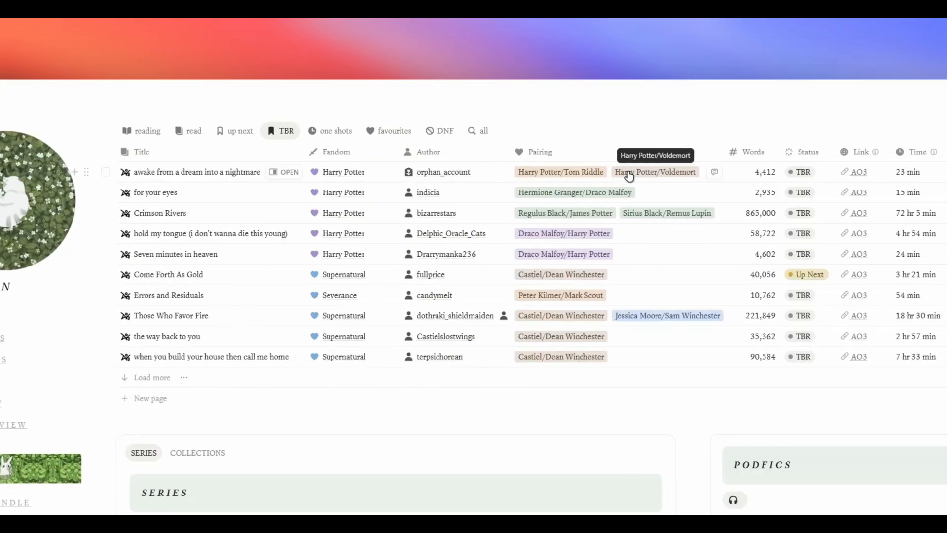
- Show the status choices for "awake from a dream into a nightmare", close them unchanged, and display the all view
click(802, 171)
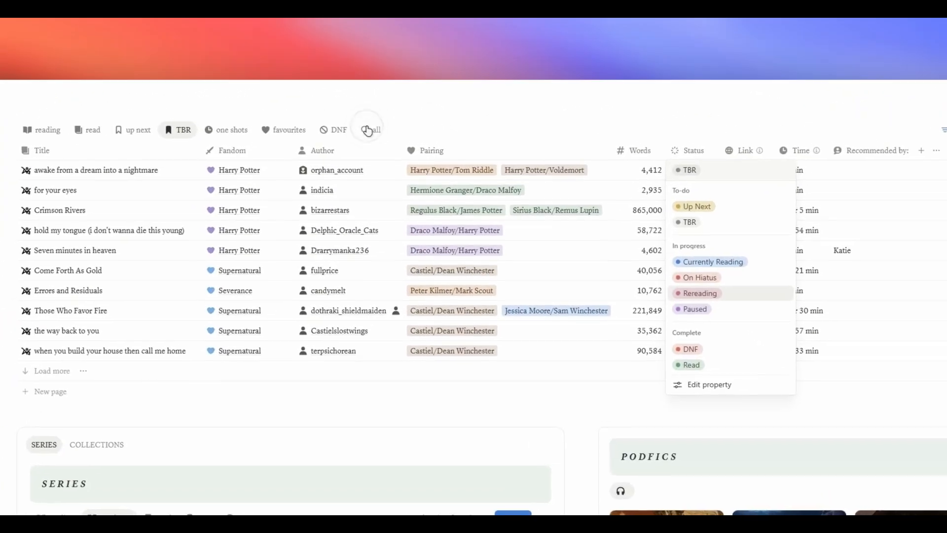
click(410, 88)
click(411, 87)
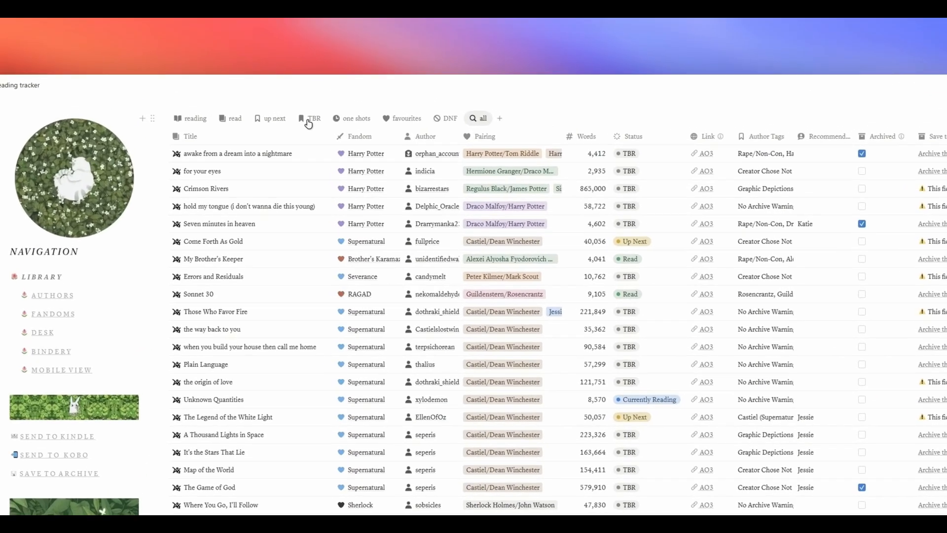
- Show the TBR view, search it for "mana", and clear the search
click(312, 136)
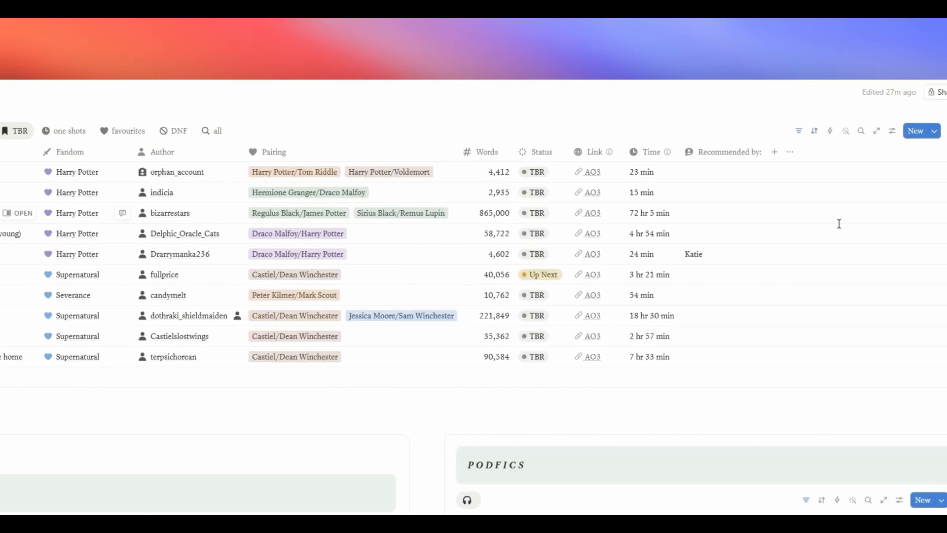
click(693, 131)
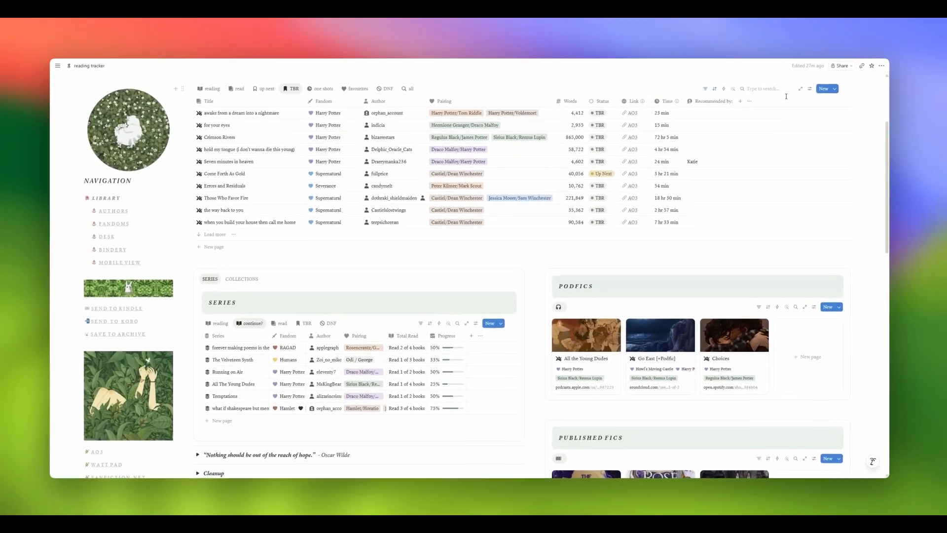
text(man)
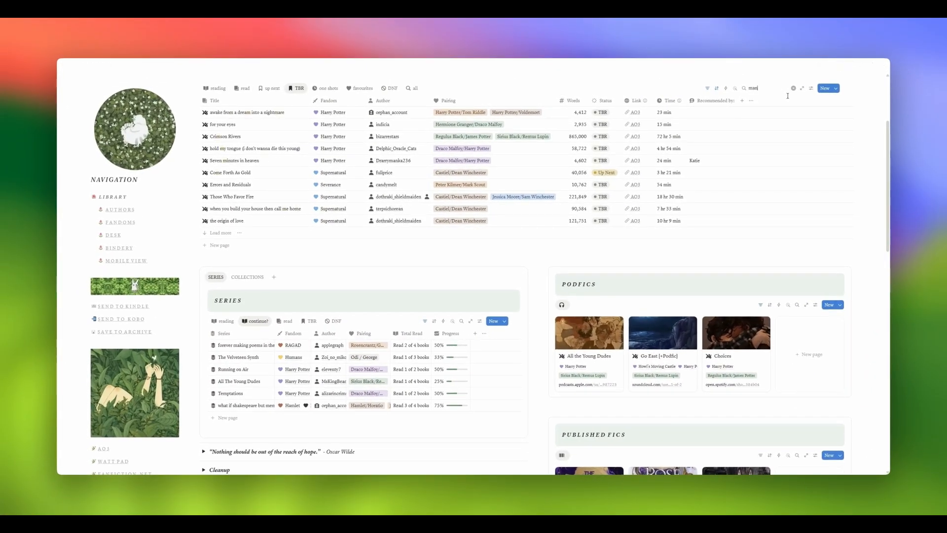
text(a)
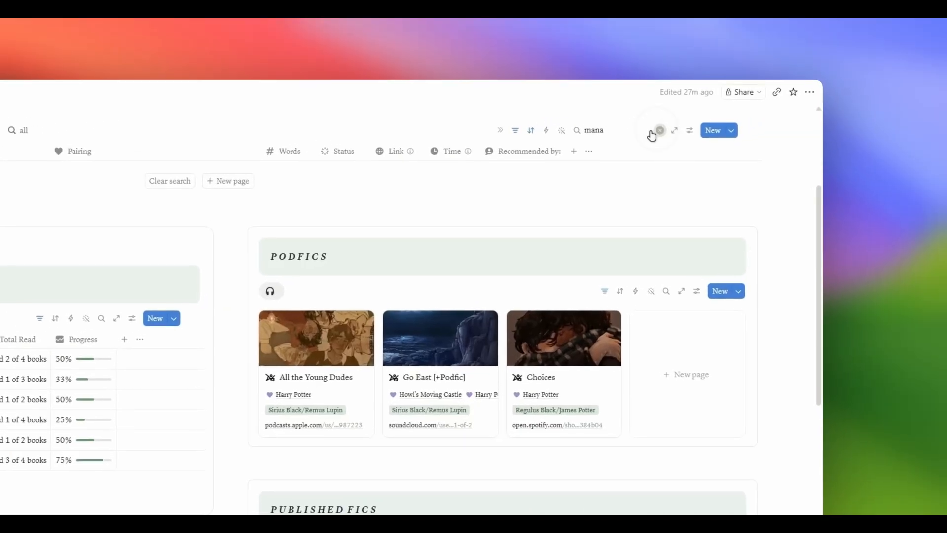
click(794, 88)
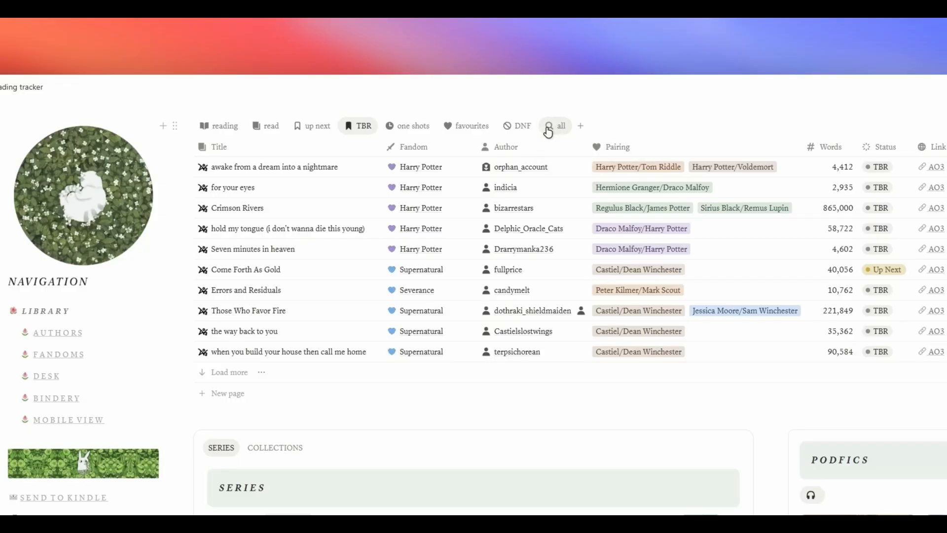
- Show the all view, search it for "manacled", and clear the search
click(548, 129)
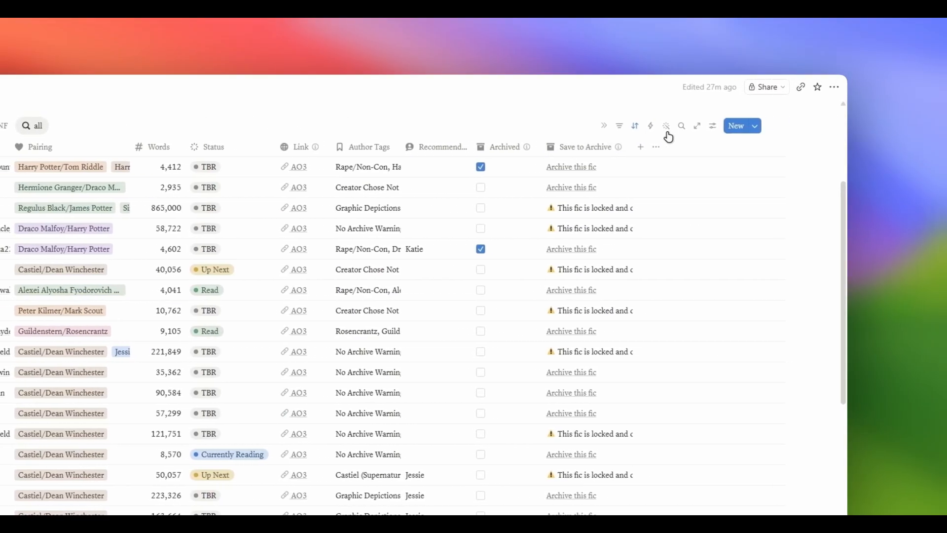
click(661, 126)
text(mana)
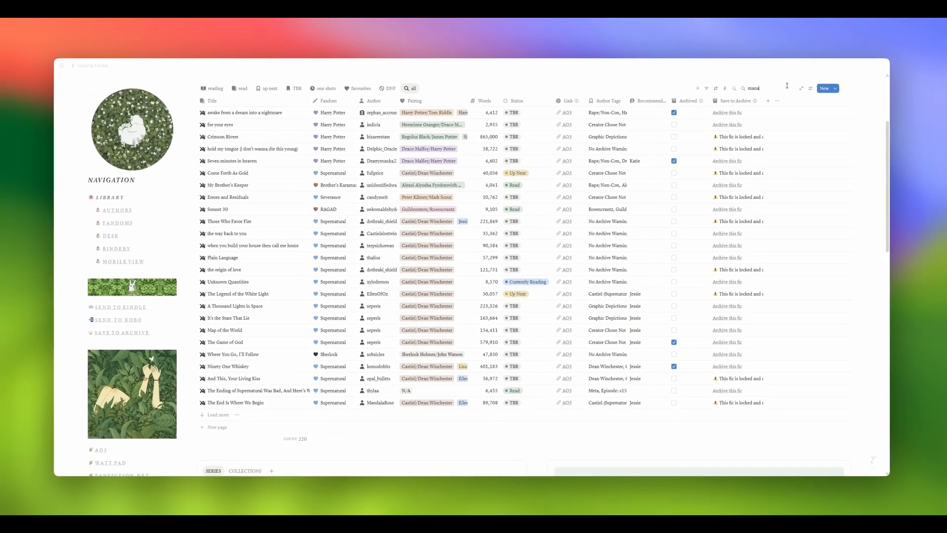
text(cled)
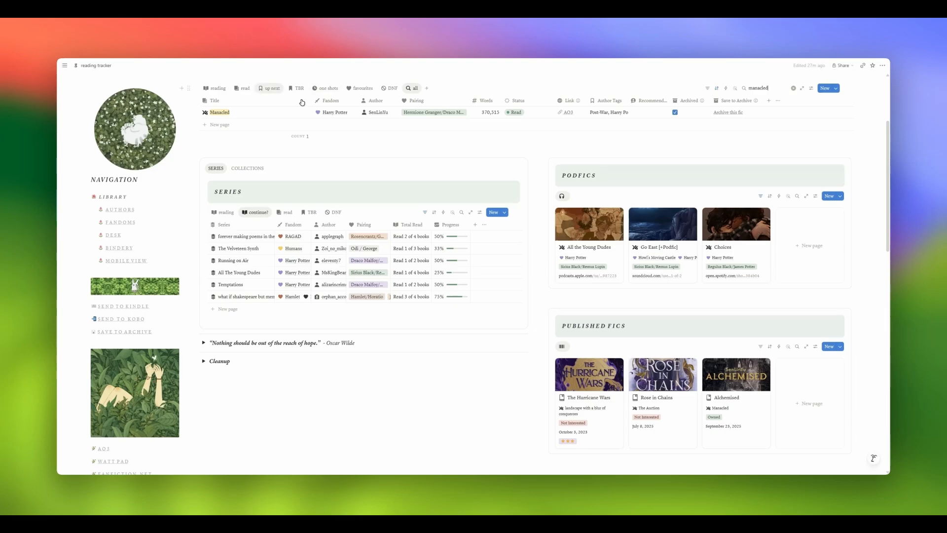
click(793, 88)
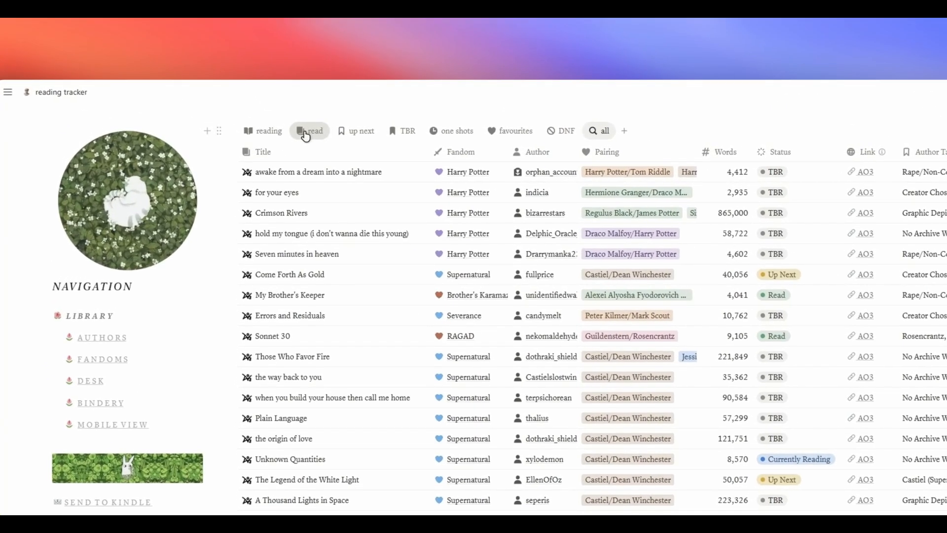
- From the read view, open the "The Ending of Supernatural Was Bad" entry and check its Stars and Spice fields, leaving both unchanged
click(306, 135)
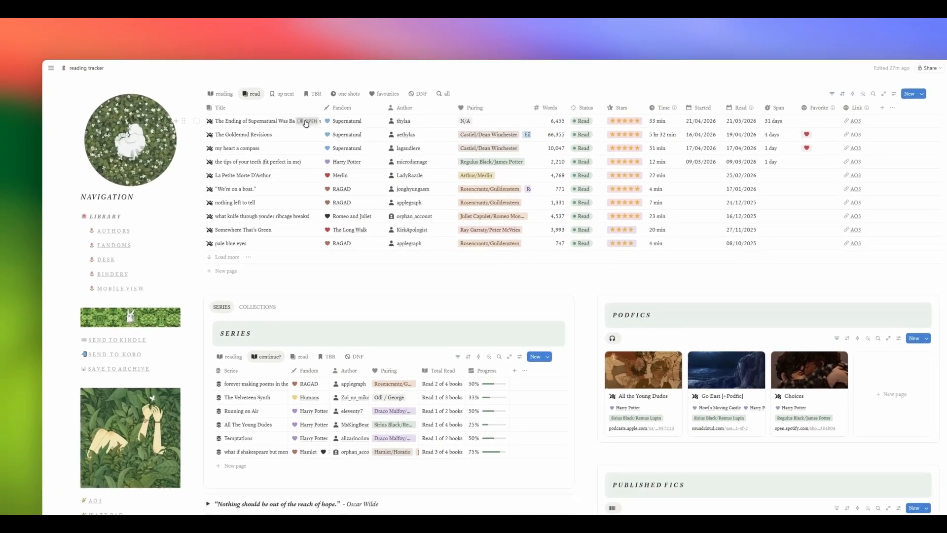
click(306, 122)
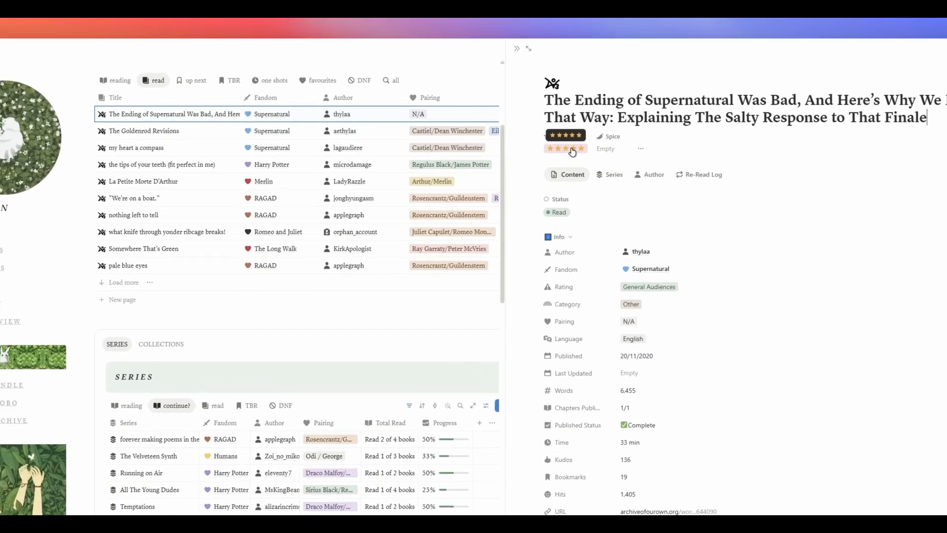
click(547, 135)
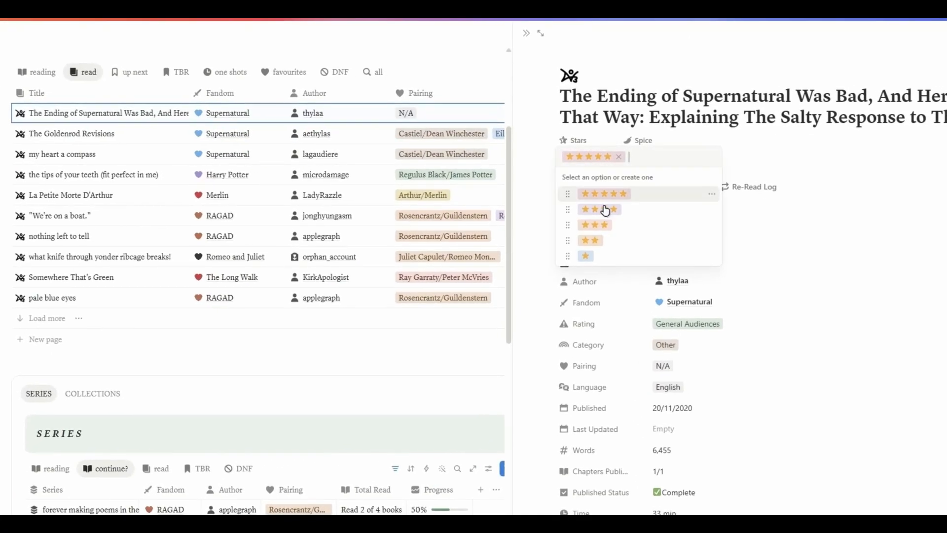
click(539, 148)
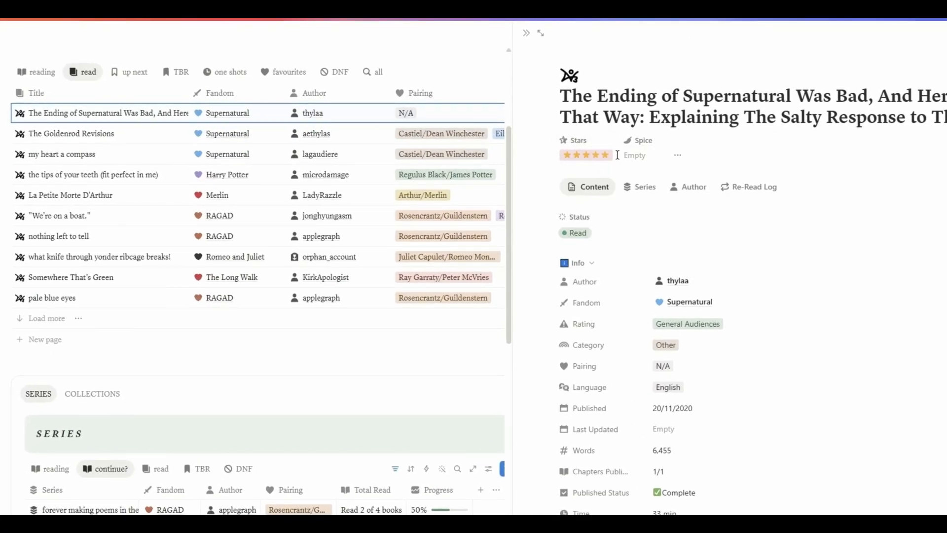
click(639, 156)
click(534, 178)
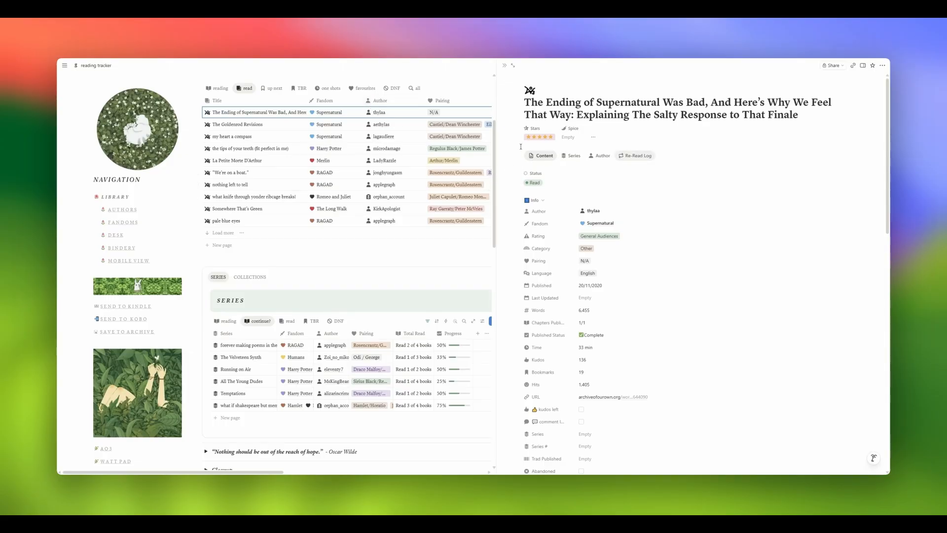
- Look at the Series, Author and Re-Read Log sections of the open fic entry
click(574, 156)
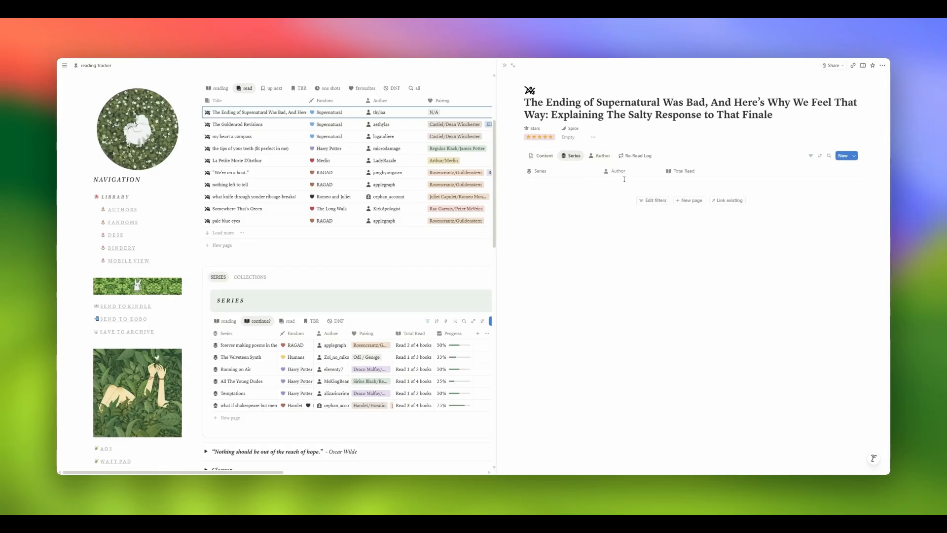
click(601, 155)
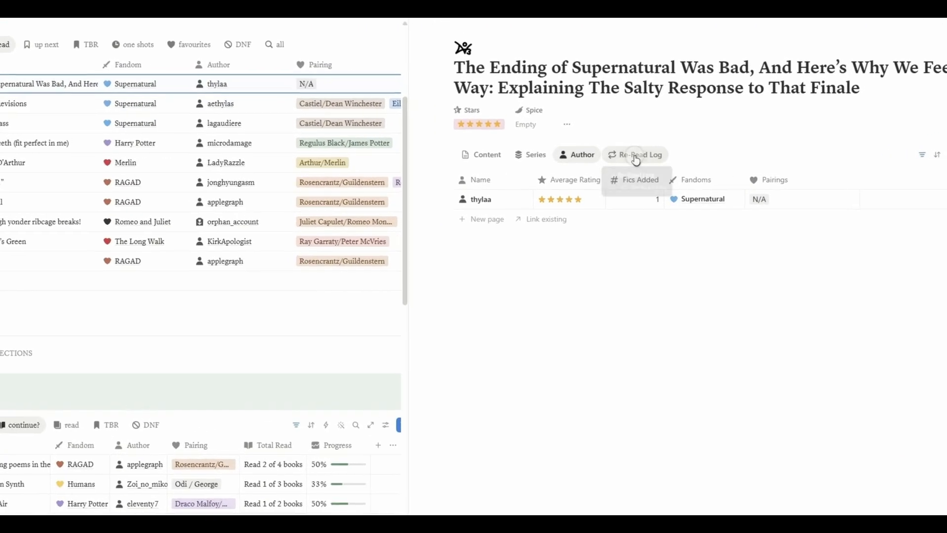
click(636, 157)
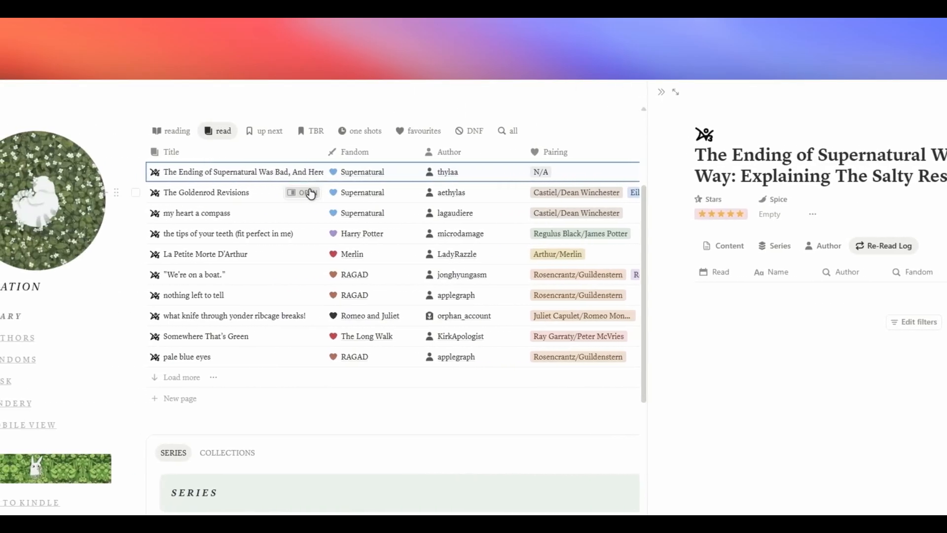
- Open "The Goldenrod Revisions" and look through its Author and Series sections, returning to Content
click(308, 193)
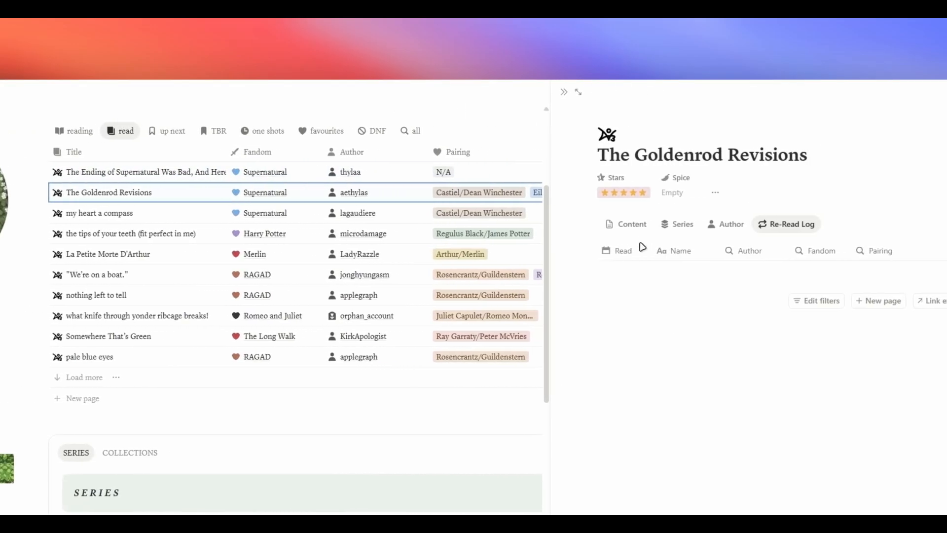
click(729, 225)
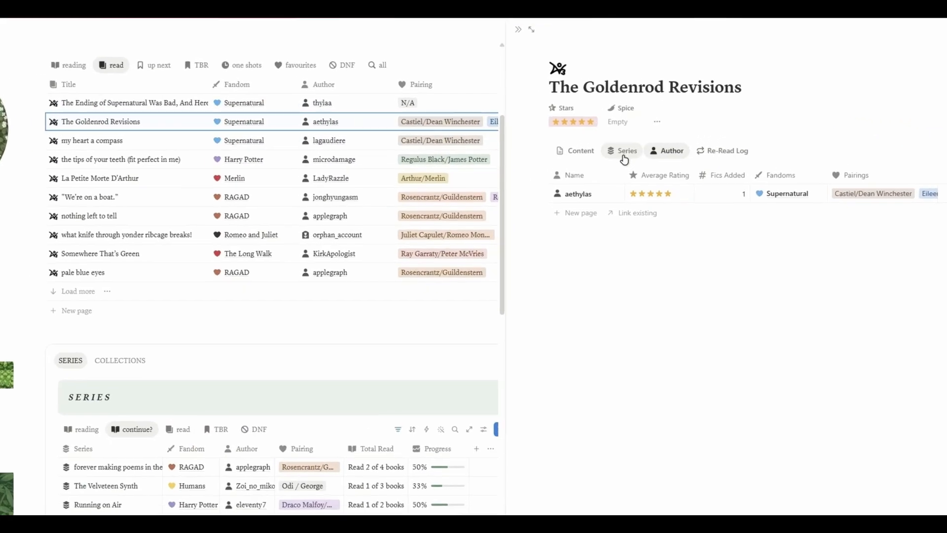
click(571, 142)
click(543, 142)
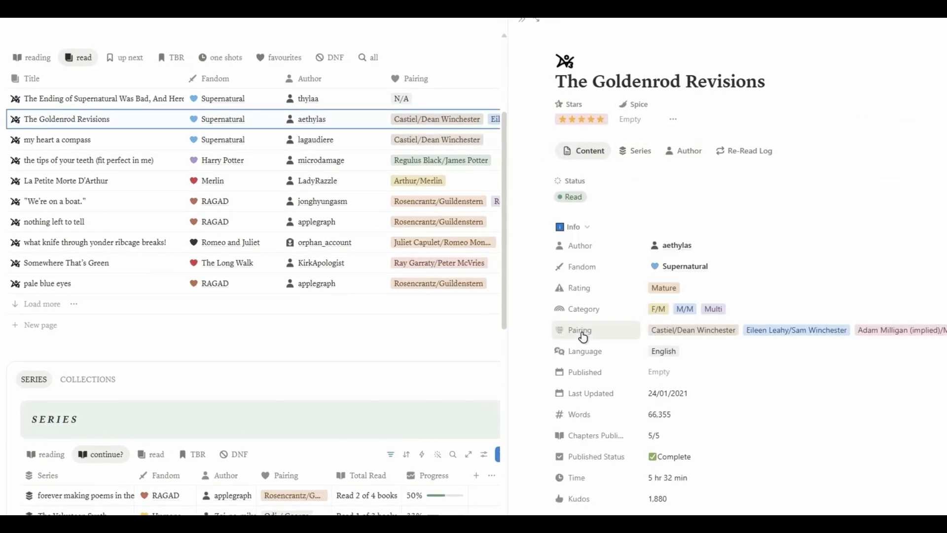
- Check the Status choices of "The Goldenrod Revisions" without changing them, and visit its linked author page before returning to the entry
click(574, 197)
click(549, 225)
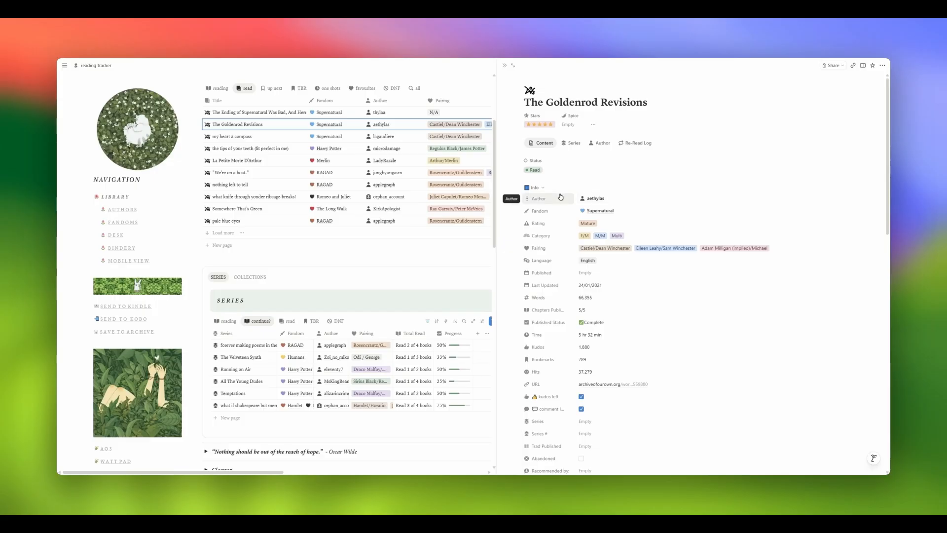
click(634, 200)
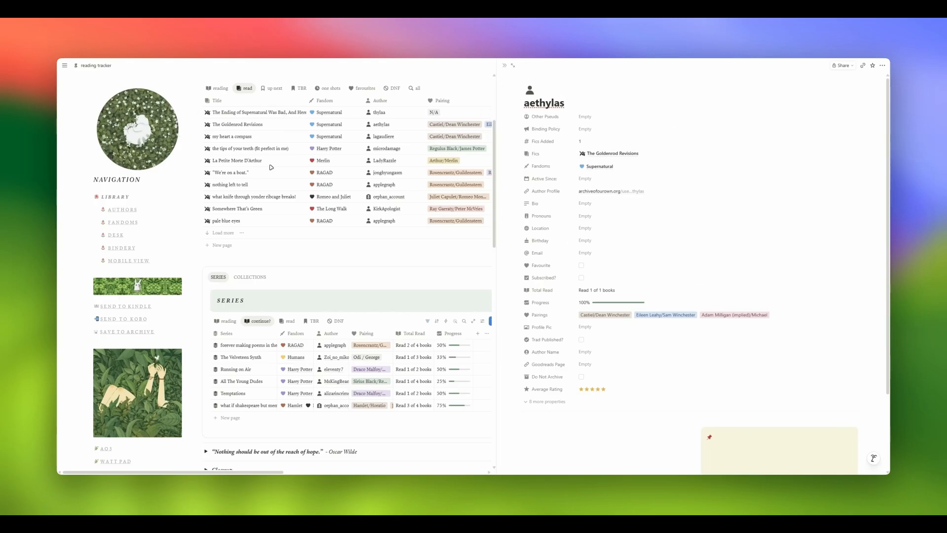
key(alt+Left)
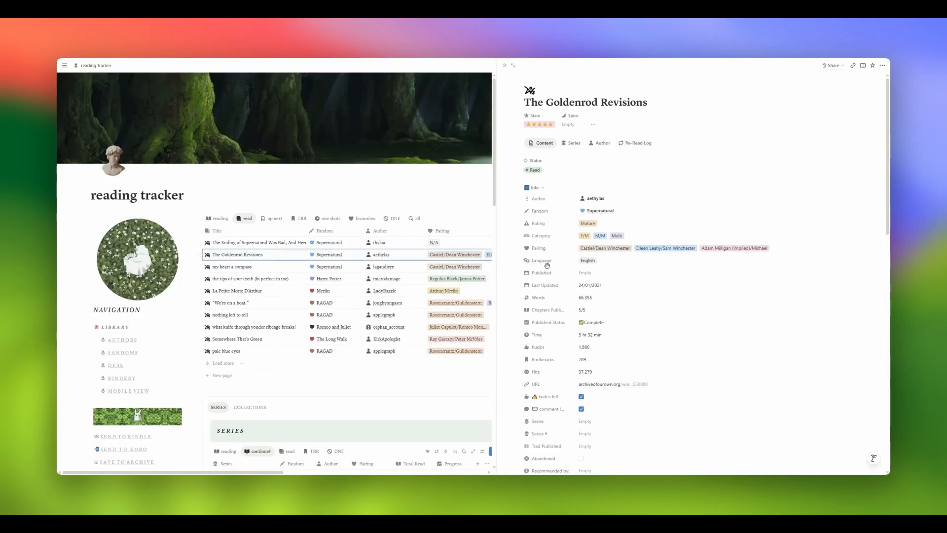
- Look over the info properties of "The Goldenrod Revisions" and view the Rating choices, leaving the rating unchanged
scroll(636, 281, down, 3)
scroll(636, 280, up, 3)
scroll(600, 234, down, 1)
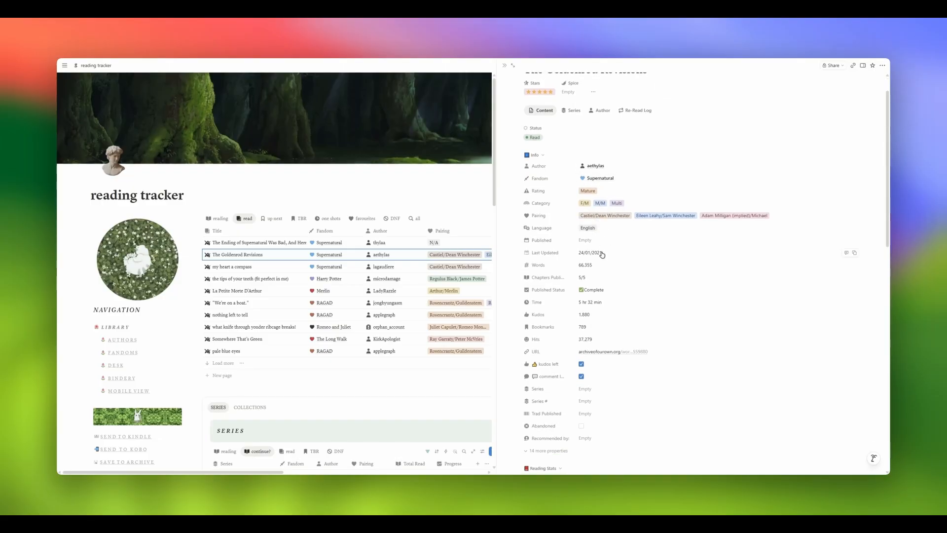
click(589, 191)
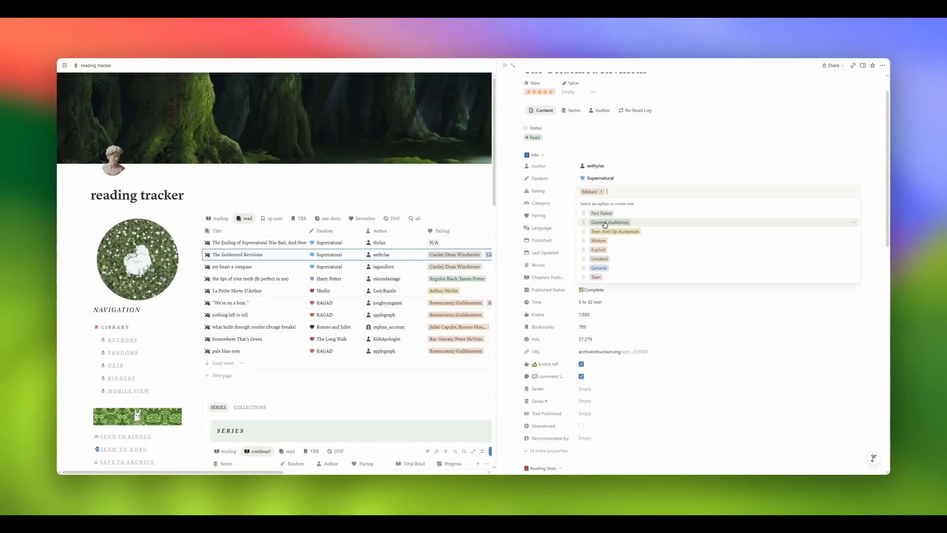
key(Escape)
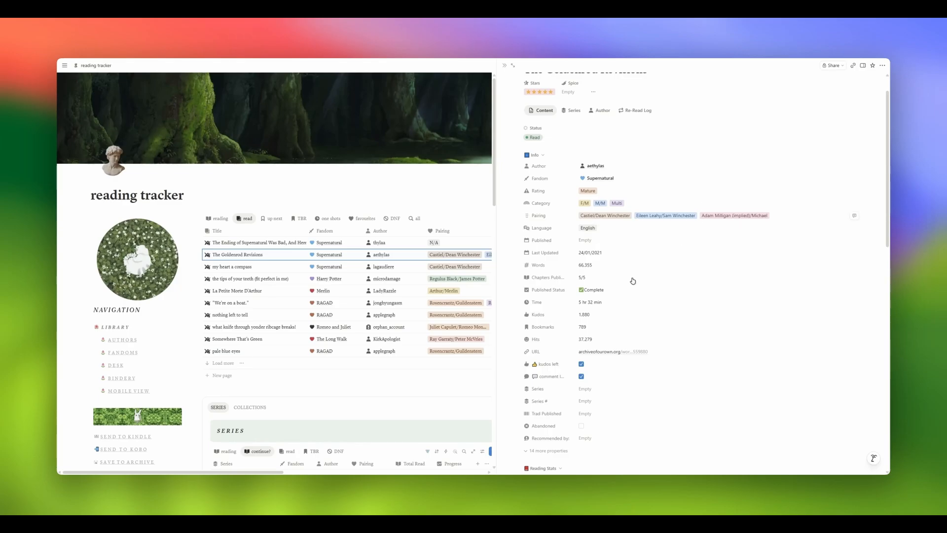
- Create the pairing option "Person 1/Person 2" and add it to the Pairing property of "The Goldenrod Revisions"
click(785, 218)
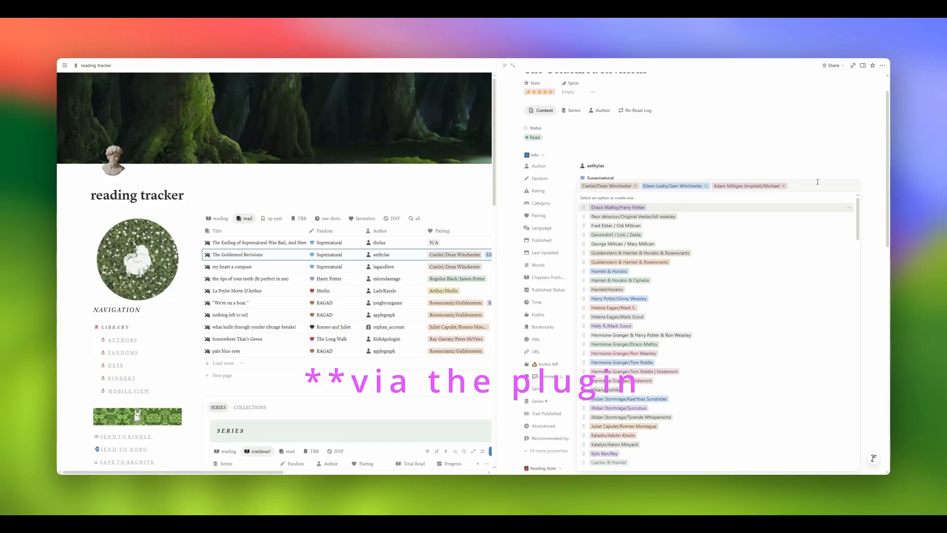
text(Person 1/Person 2)
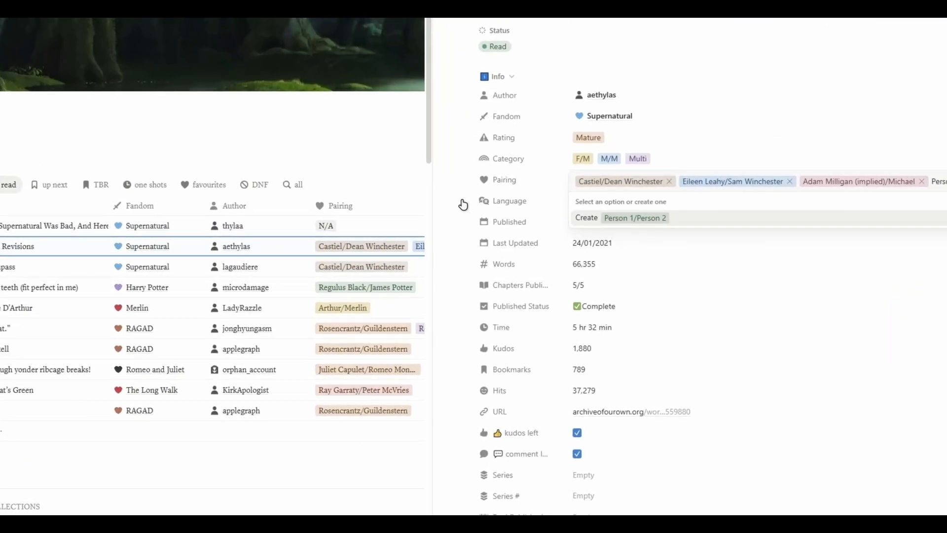
click(447, 203)
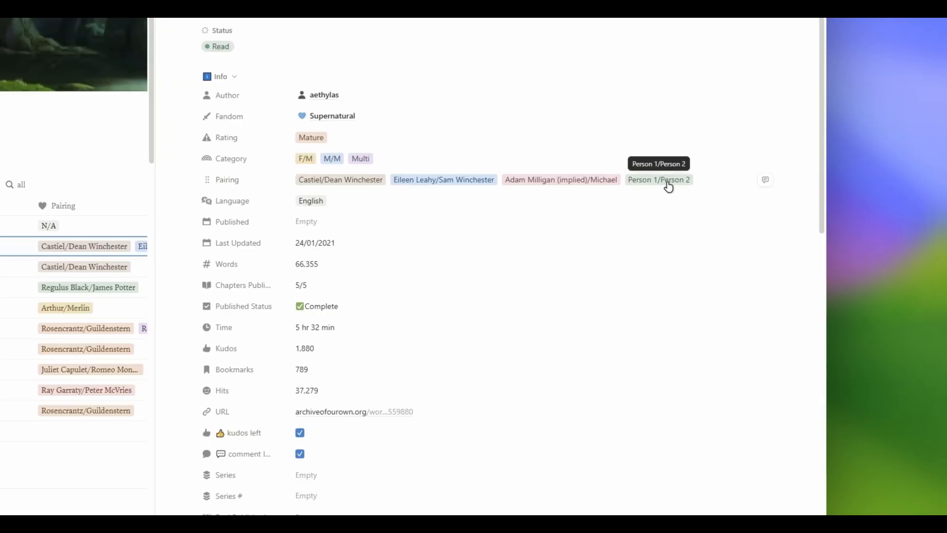
- Remove "Person 1/Person 2" from the Pairing property of "The Goldenrod Revisions"
click(667, 184)
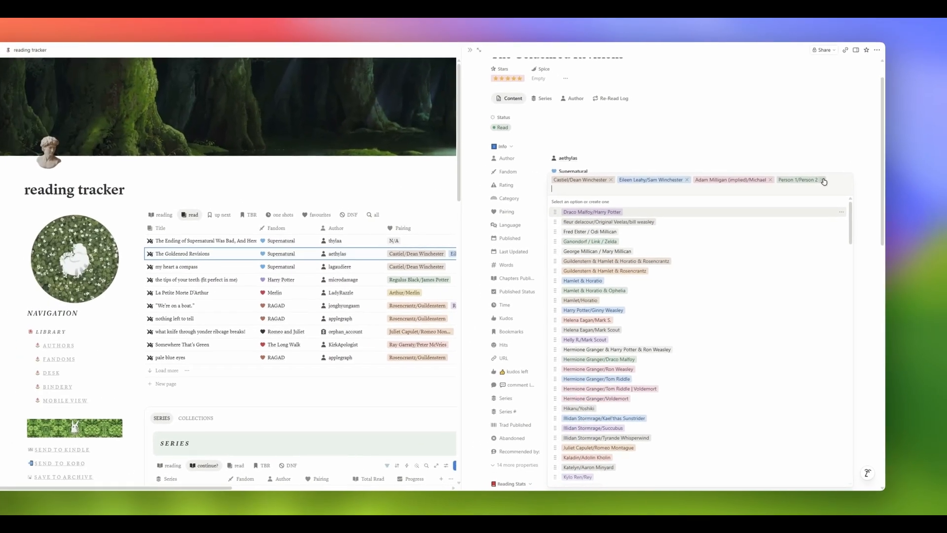
click(724, 129)
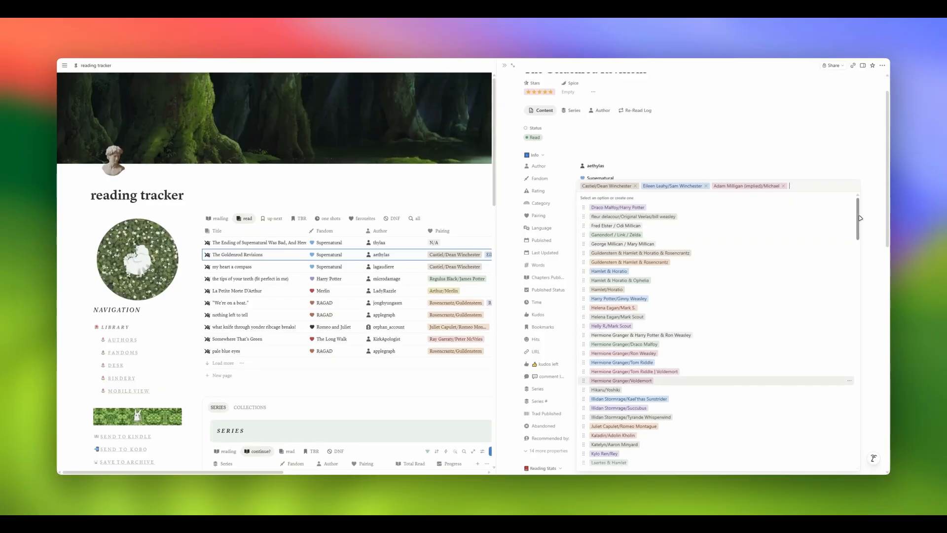
- Delete the option "Person 1/Person 2" from the choices of the Pairing property and close the option list
drag(859, 217, 859, 312)
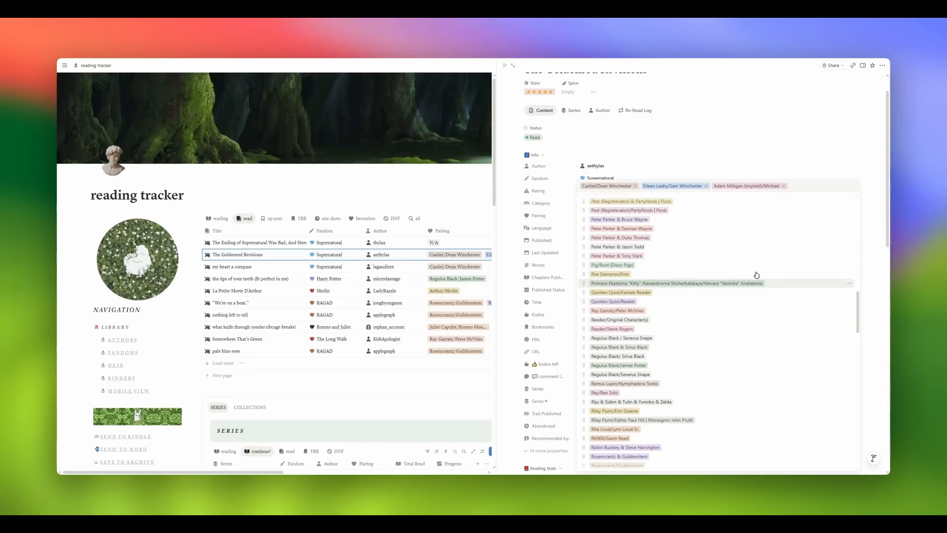
scroll(678, 273, up, 3)
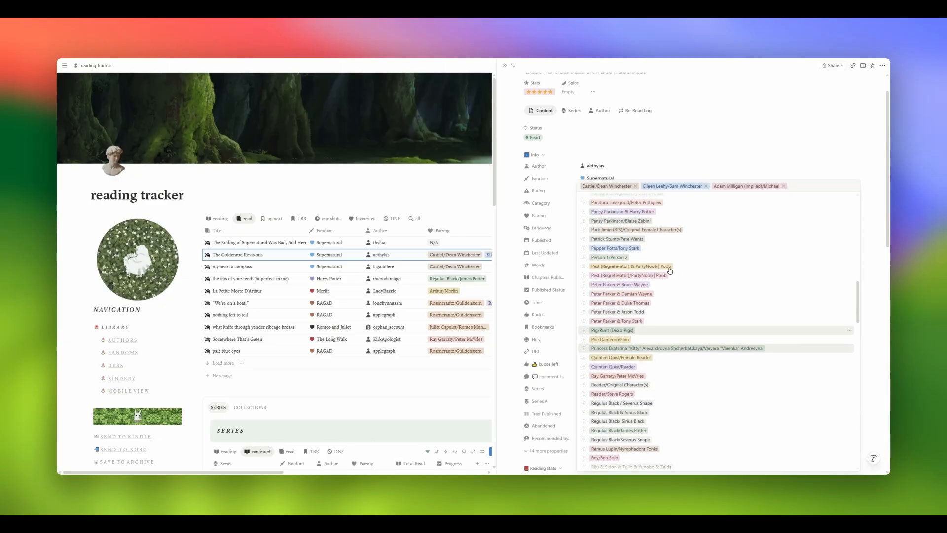
click(581, 261)
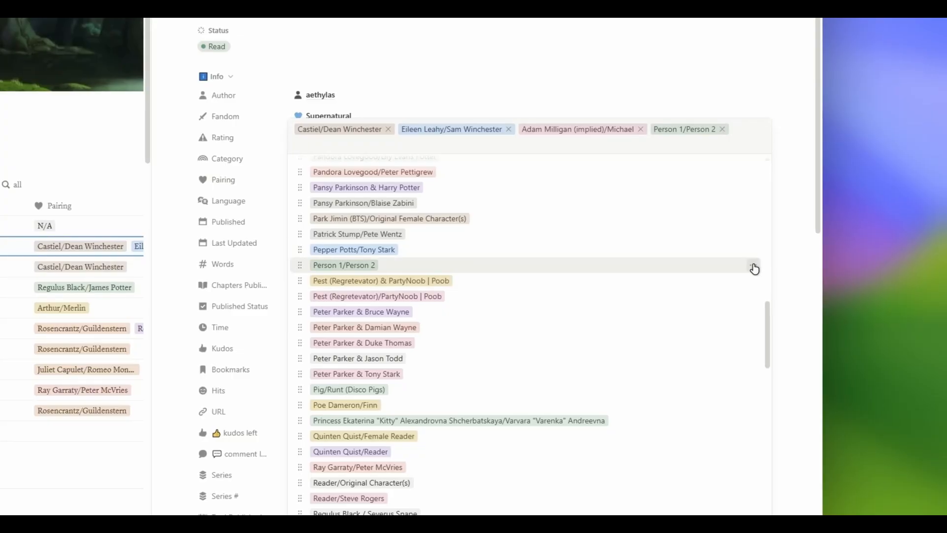
click(753, 267)
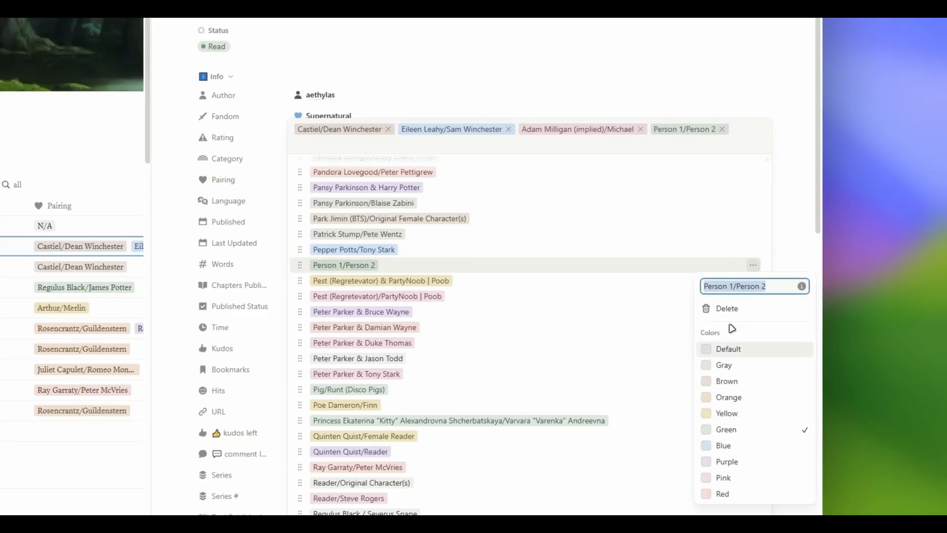
click(727, 310)
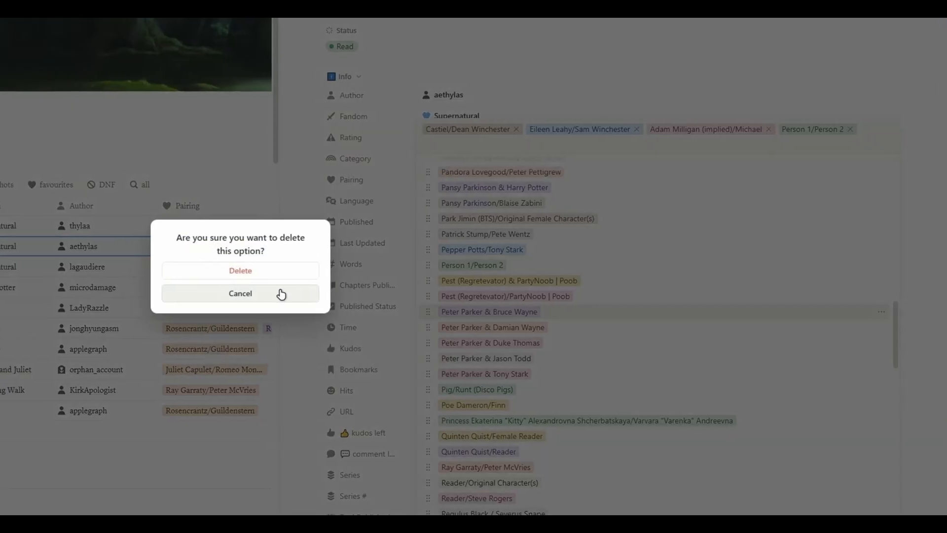
click(314, 270)
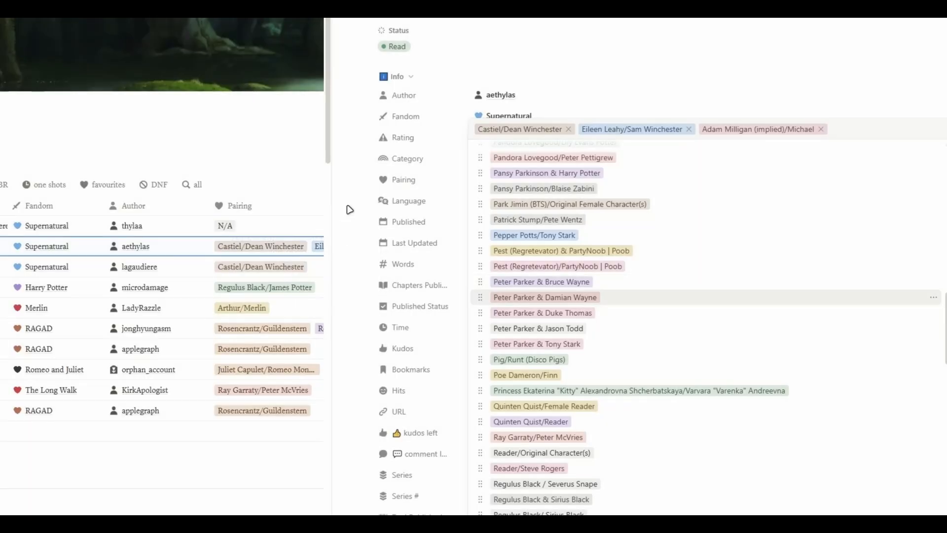
click(348, 206)
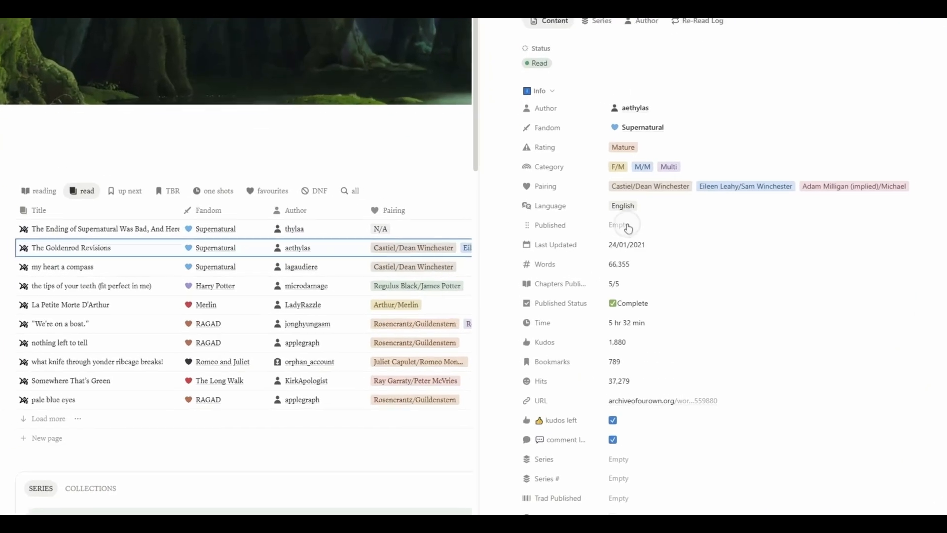
- View the date picker of the Published property of "The Goldenrod Revisions" and close it without choosing a date
click(594, 252)
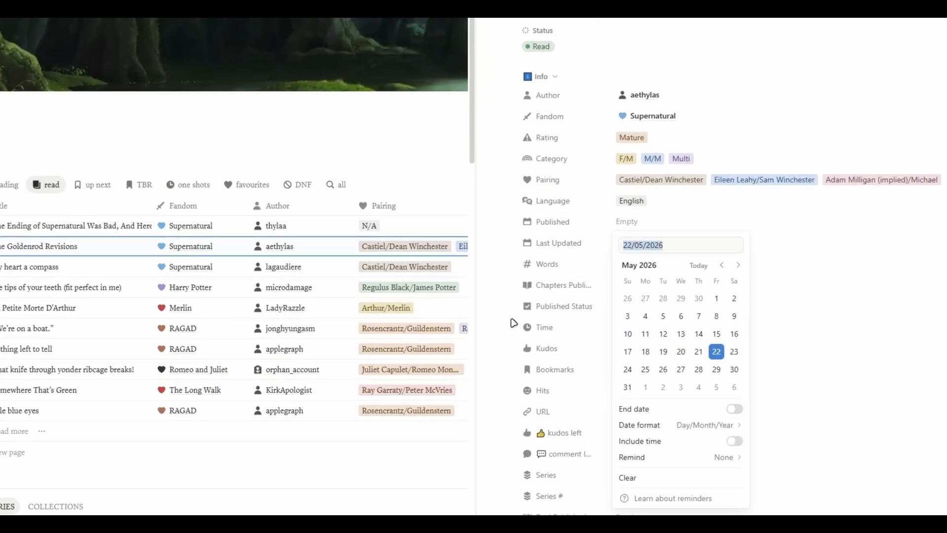
click(514, 324)
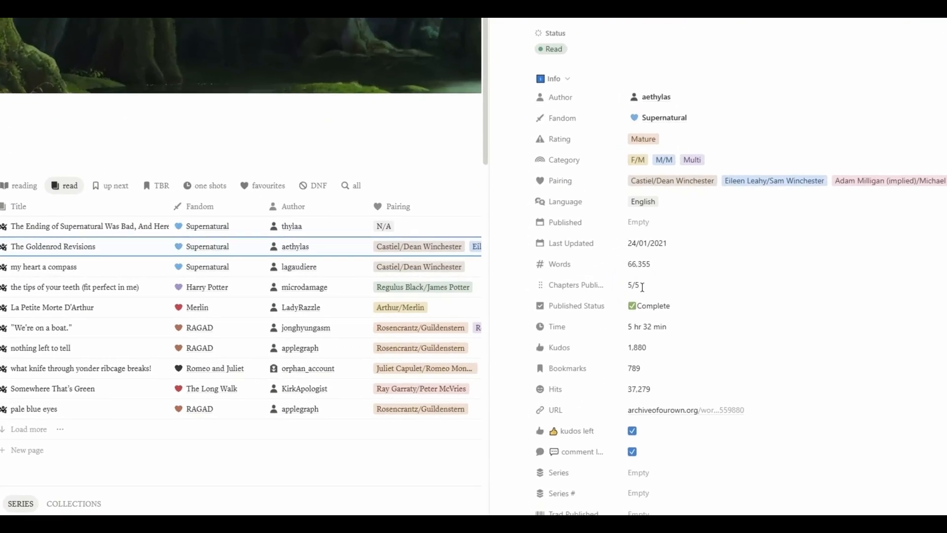
- Try other chapter counts in the chapters published property of "The Goldenrod Revisions" and restore 5/5
click(581, 277)
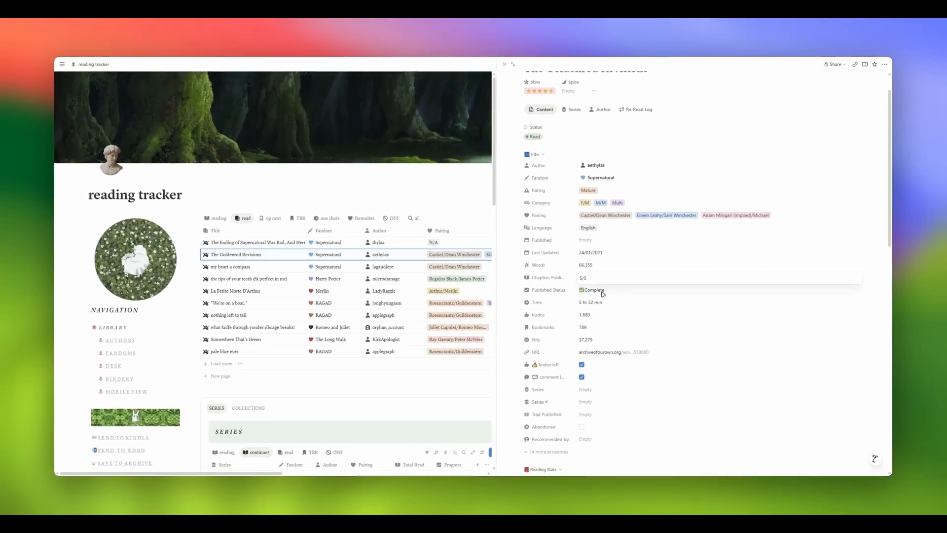
key(BackSpace)
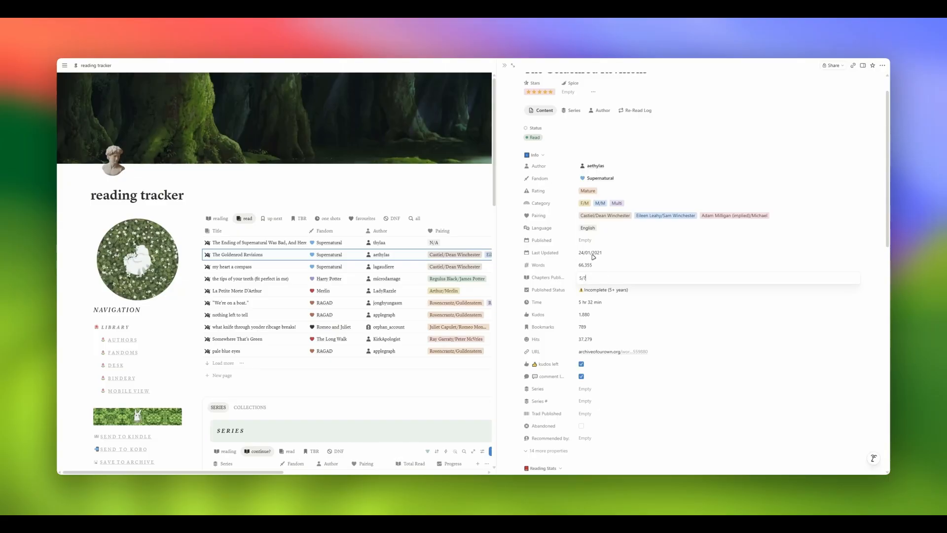
key(BackSpace)
text(5)
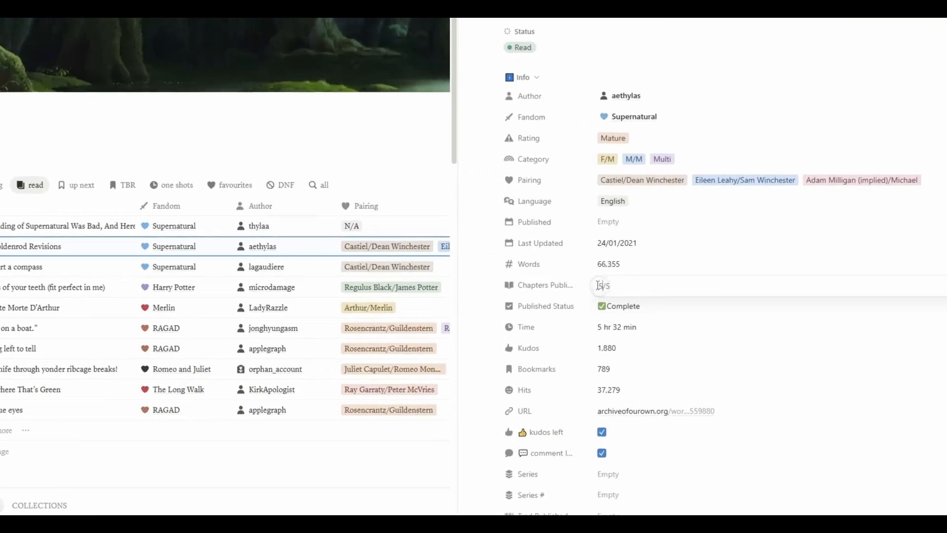
drag(579, 278, 582, 279)
text(3)
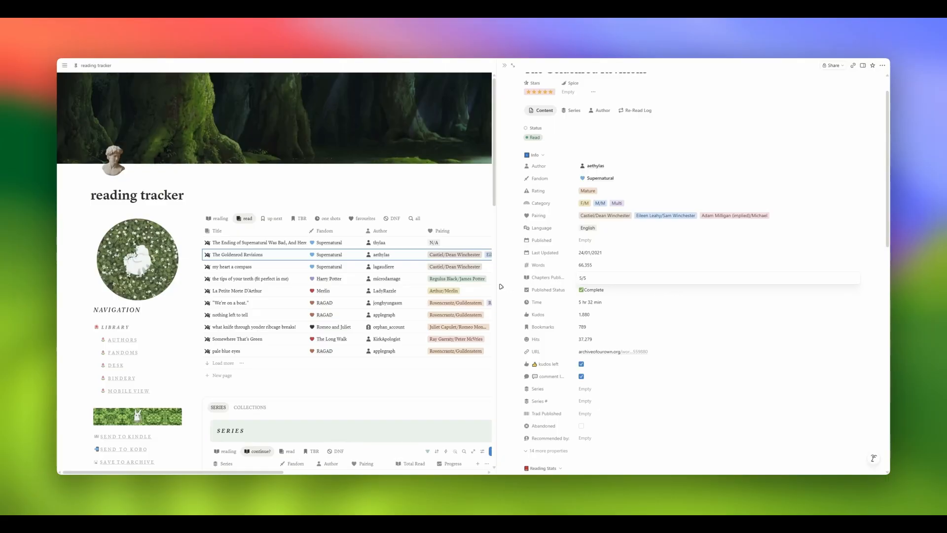
key(Escape)
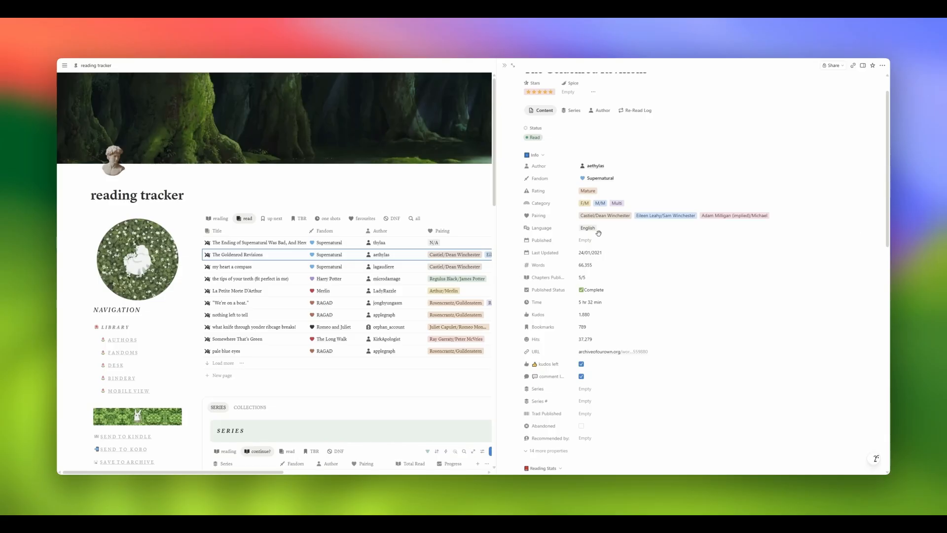
- Try adding a 9 to the end of the Bookmarks count and restore it to 789
click(604, 324)
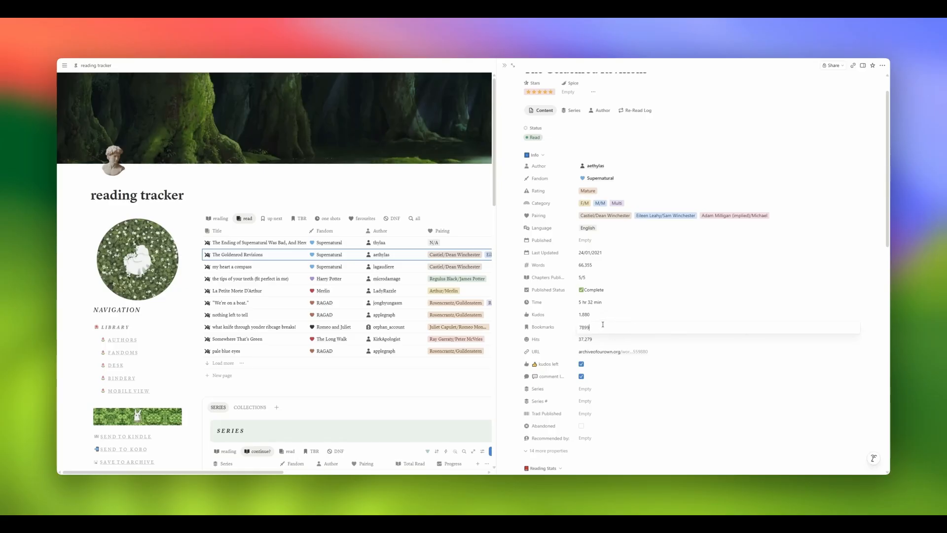
text(9)
key(BackSpace)
click(514, 329)
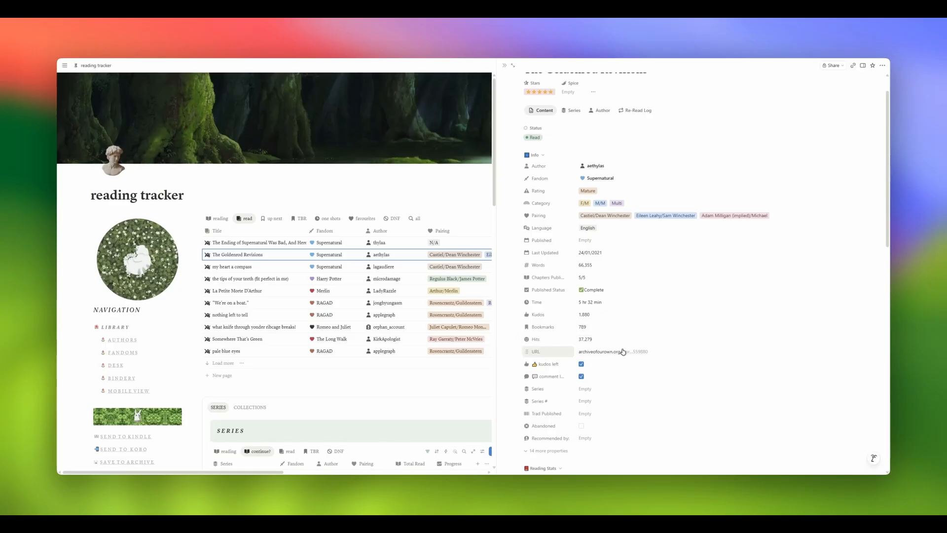
- Try entering "New Series" in the Series property of "The Goldenrod Revisions", clear the text and leave the property without linking a series
scroll(615, 353, down, 3)
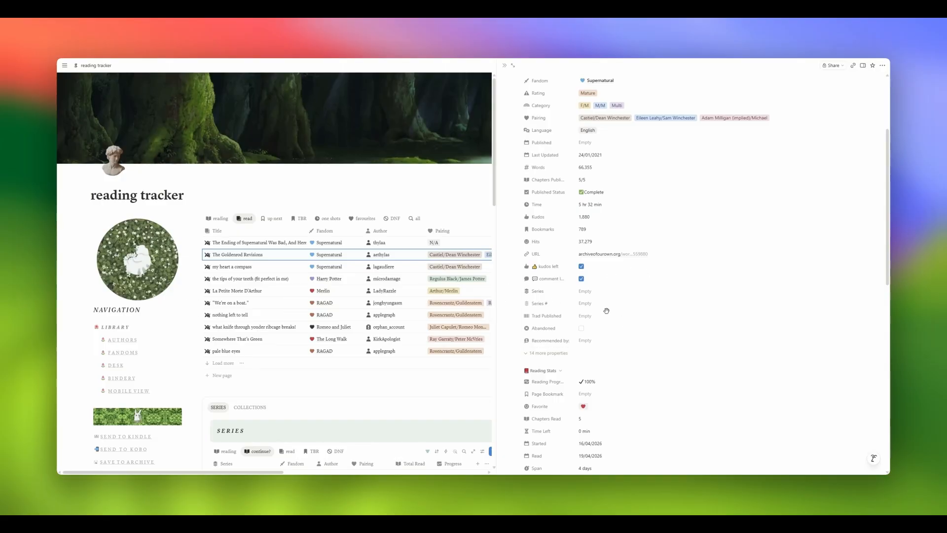
scroll(547, 278, down, 3)
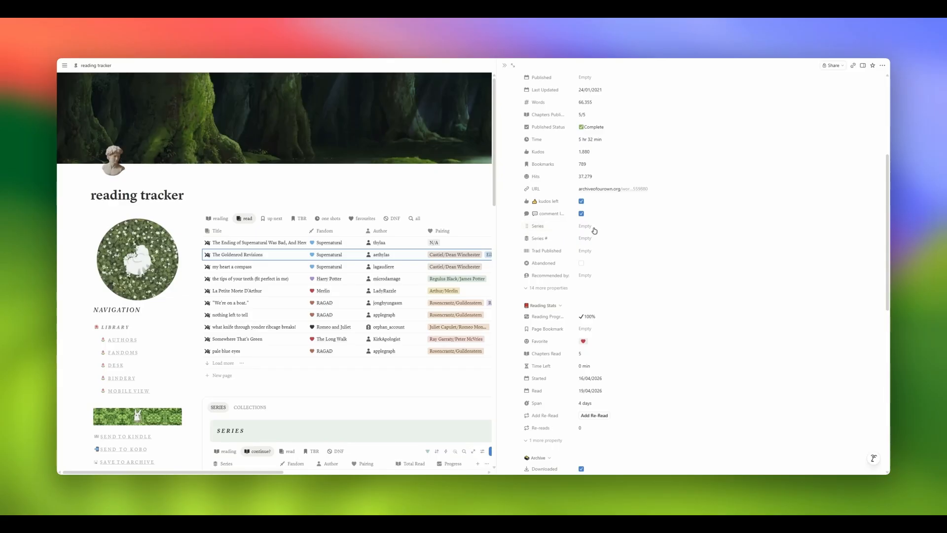
scroll(595, 230, up, 3)
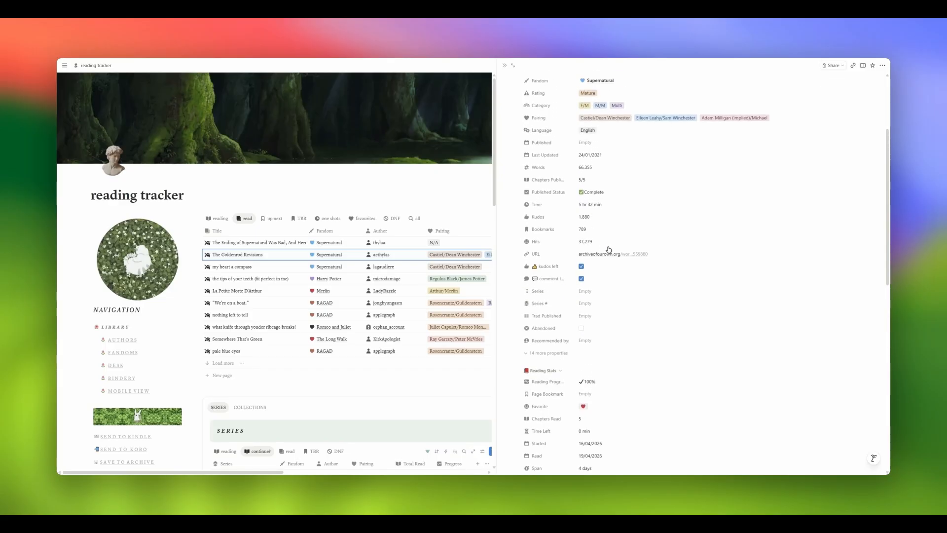
click(601, 293)
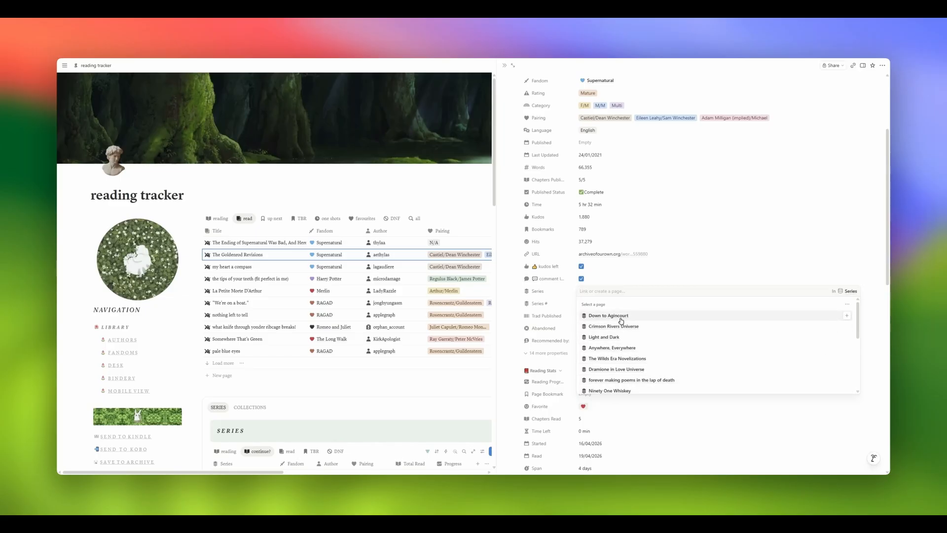
text(New Series)
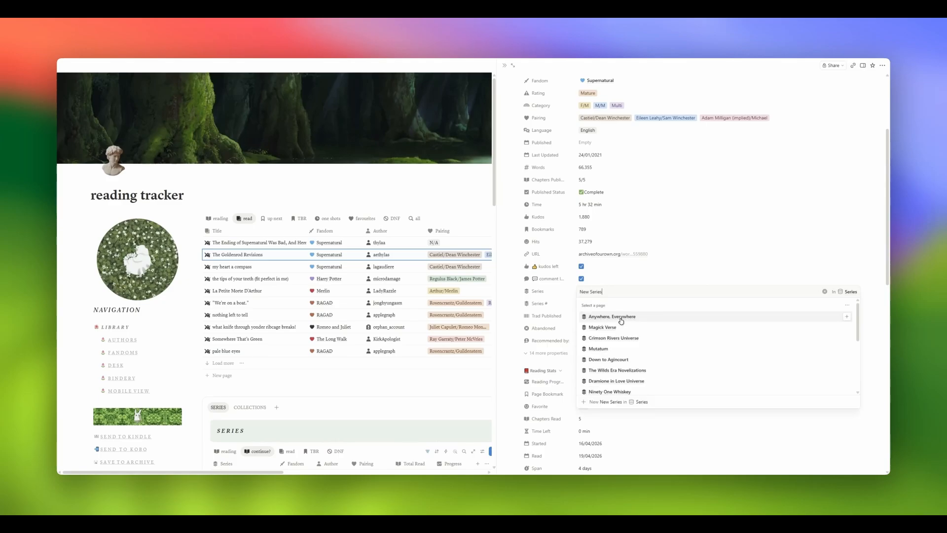
key(BackSpace)
key(BackSpace)
key(BackSpace)
key(BackSpace)
key(BackSpace)
key(BackSpace)
key(BackSpace)
key(BackSpace)
key(BackSpace)
key(BackSpace)
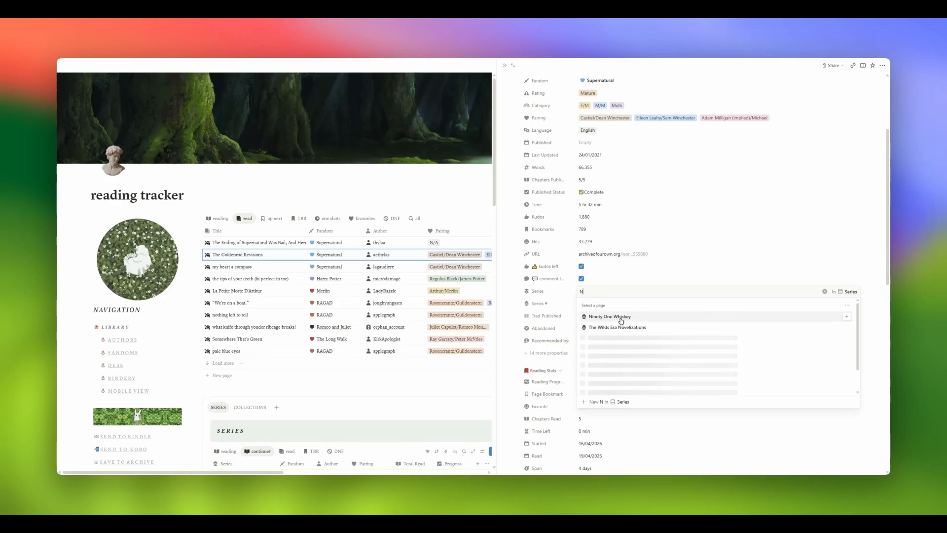
key(Escape)
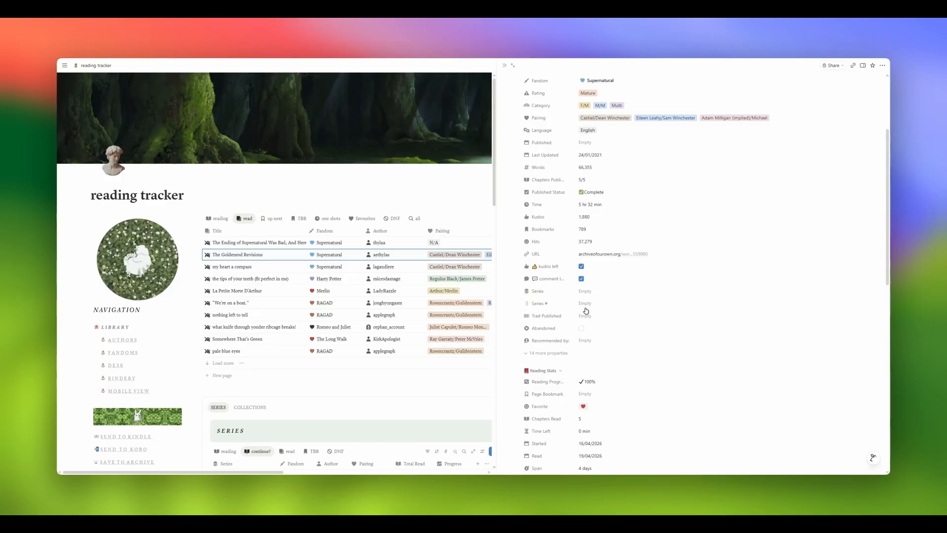
- Close the entry and look over the Series, Podfics and Published Fics sections of the reading tracker
scroll(610, 371, down, 2)
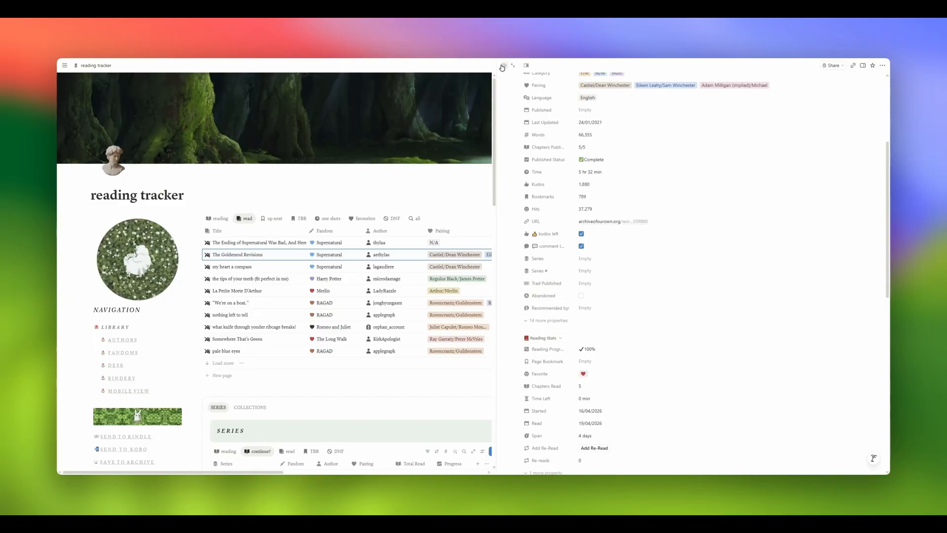
key(Escape)
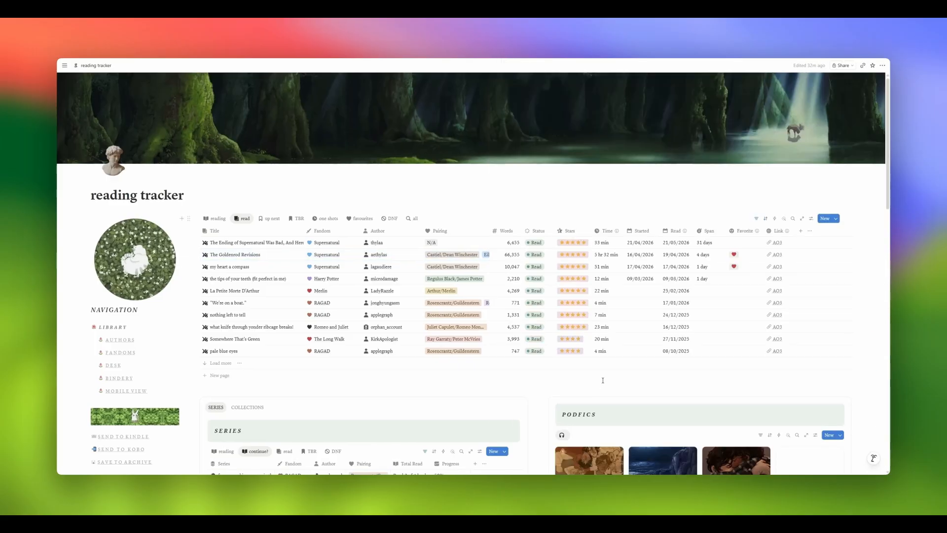
scroll(641, 375, down, 6)
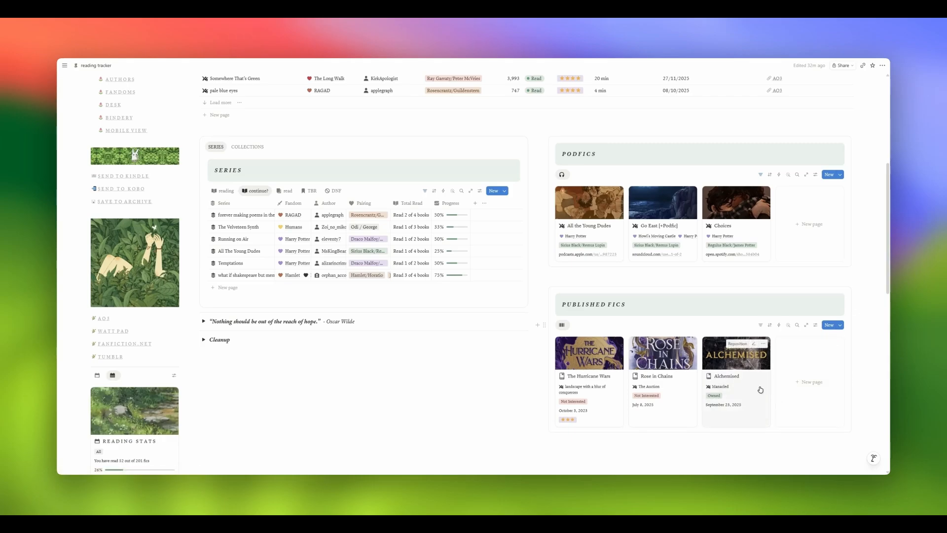
scroll(655, 379, up, 4)
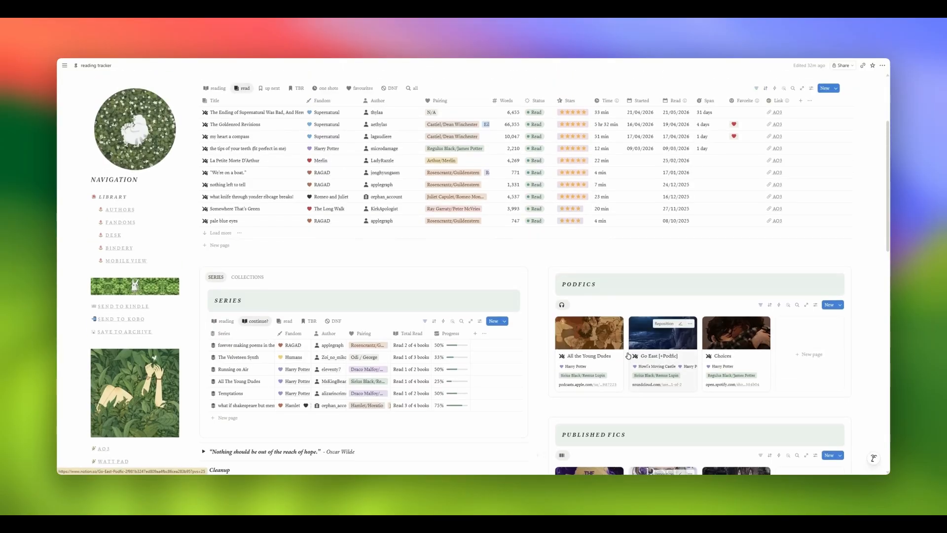
- Open the entry "The Ending of Supernatural Was Bad" and try marking it as Abandoned, clearing the checkbox again
click(298, 178)
scroll(619, 276, down, 5)
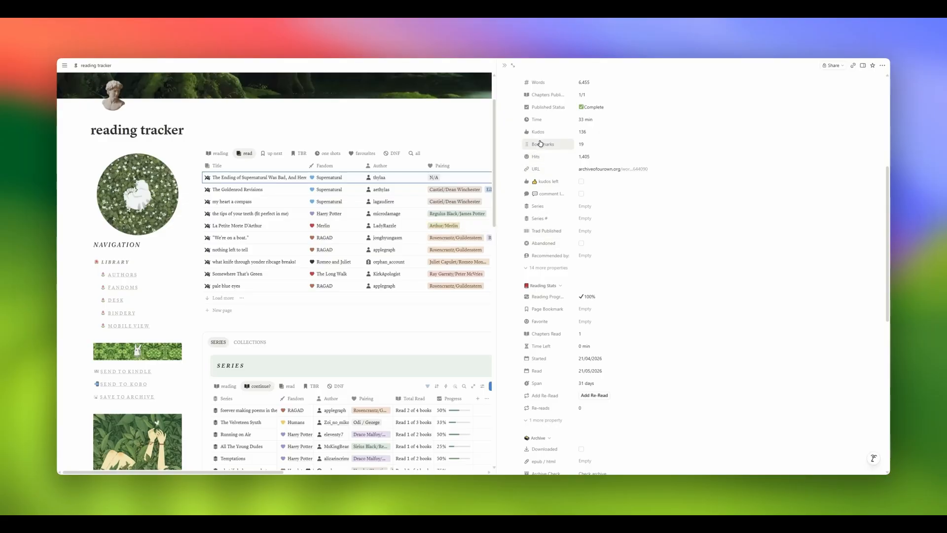
click(581, 244)
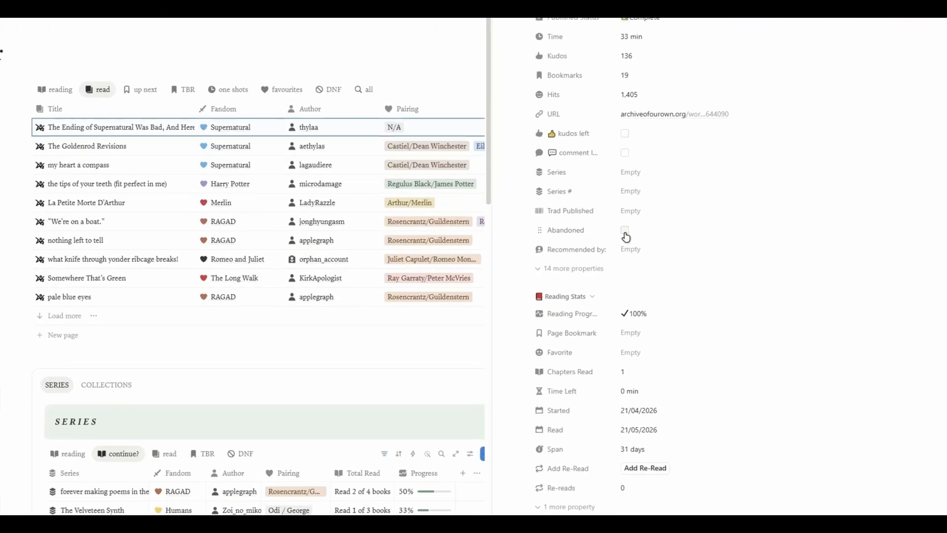
click(636, 230)
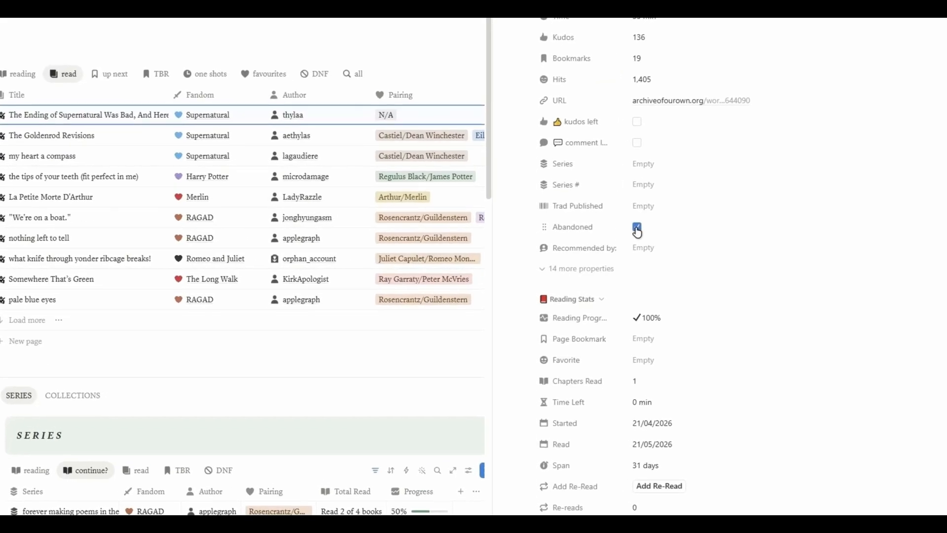
click(581, 243)
click(637, 231)
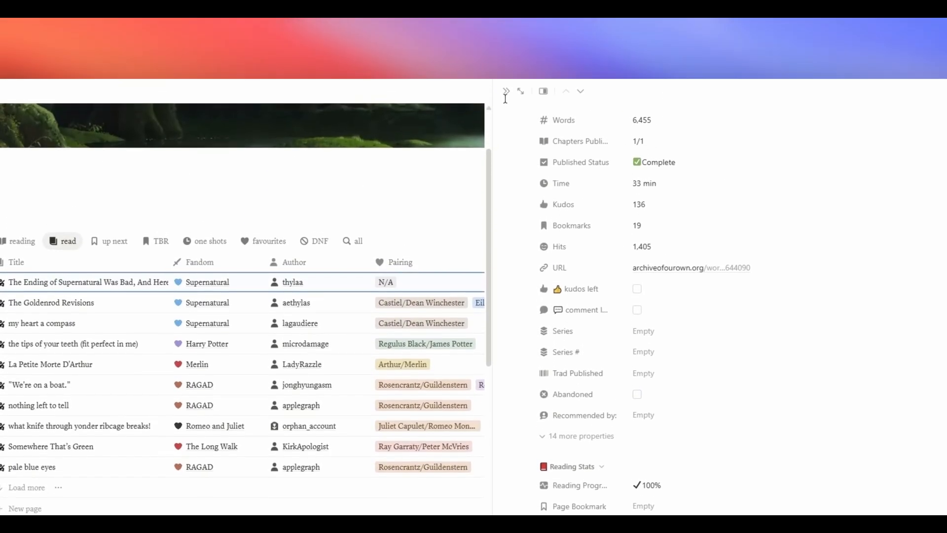
- Close the entry and expand the Oscar Wilde quote toggle below the Series section of the reading tracker
click(507, 94)
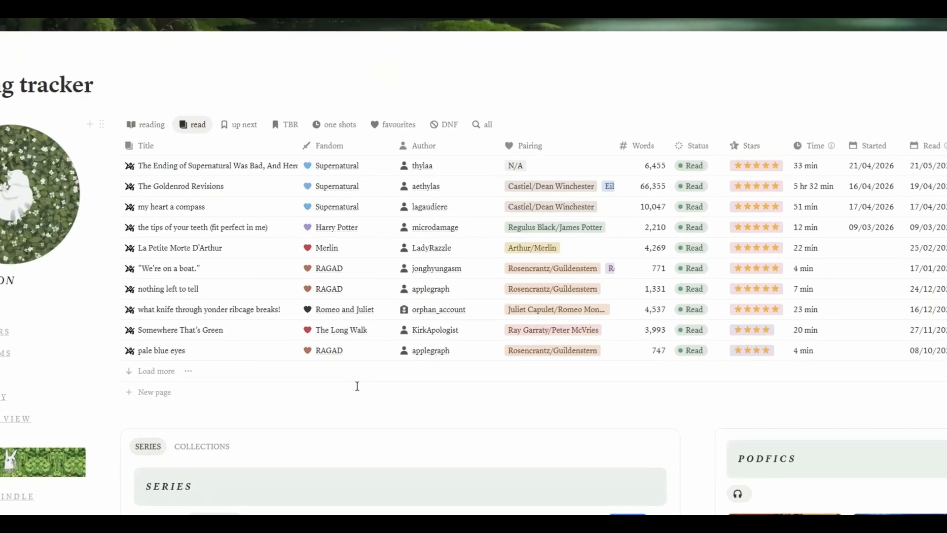
scroll(277, 499, down, 10)
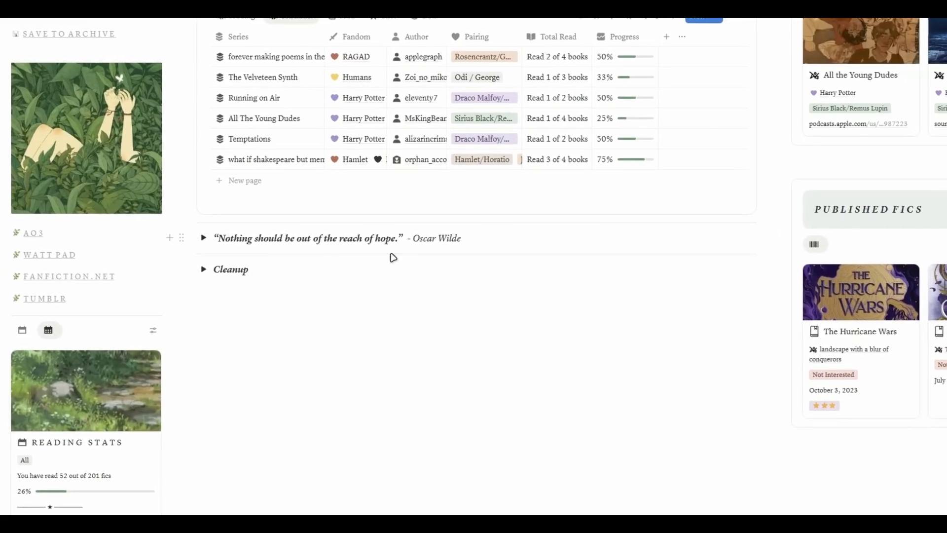
click(204, 237)
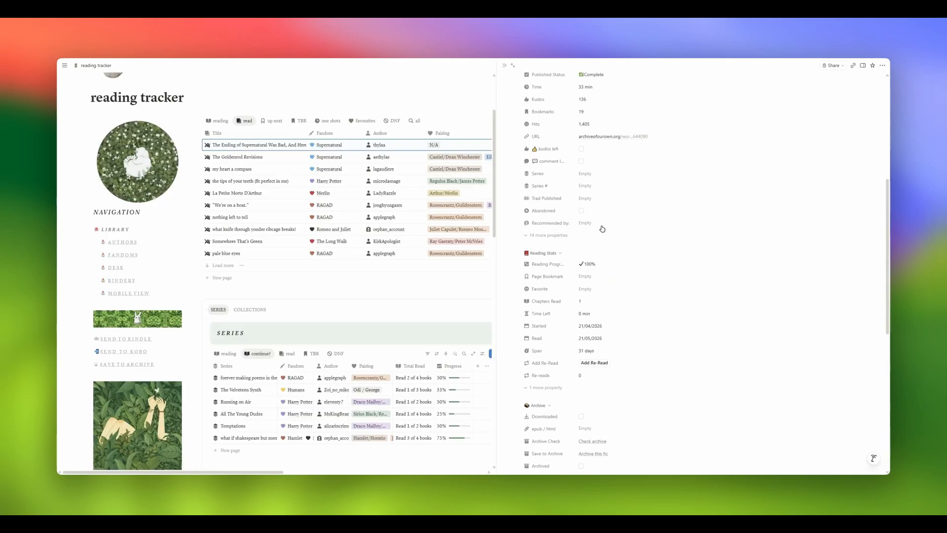
- Try entering a person's name in the Recommended by property, leaving the property empty again
click(618, 226)
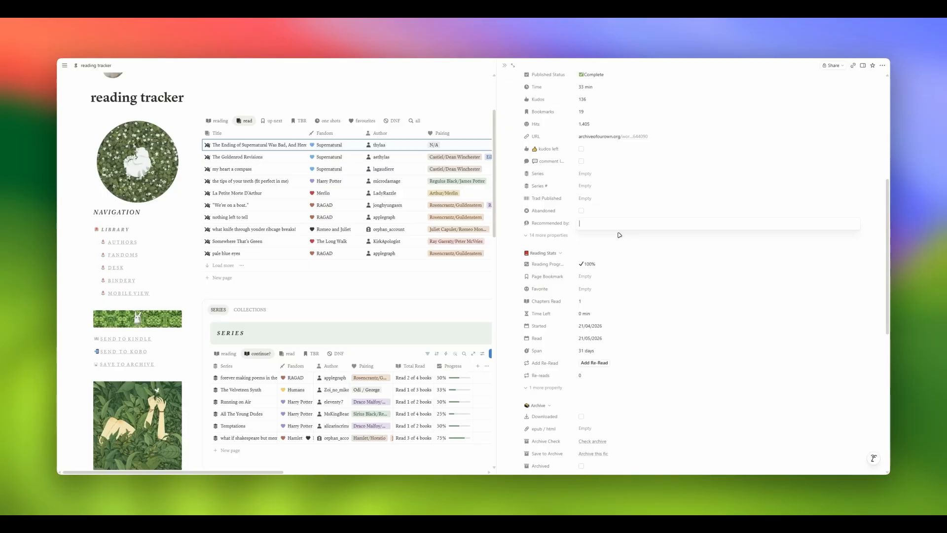
text(John)
click(733, 288)
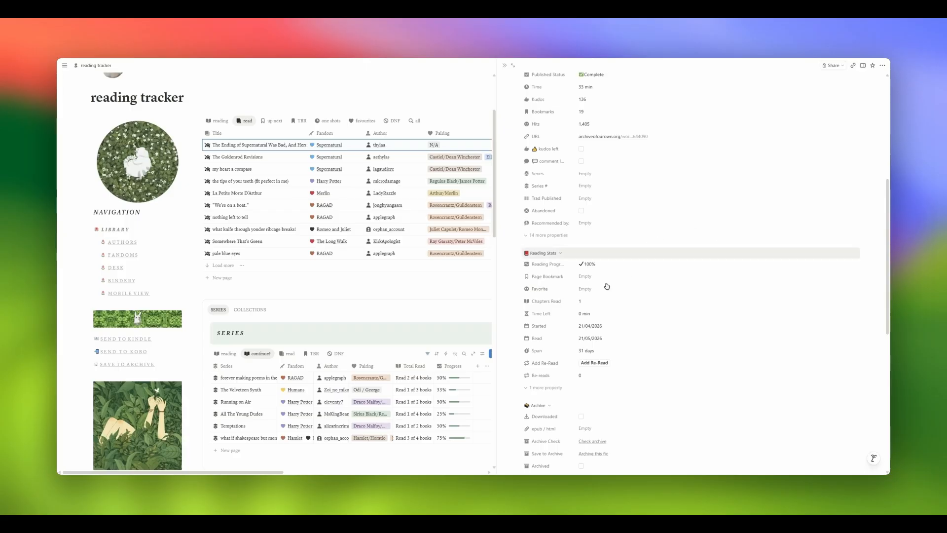
- Expand the hidden properties of the Info section, inspect the Status Read Count formula, and collapse the hidden properties again
scroll(626, 214, up, 5)
scroll(590, 348, down, 3)
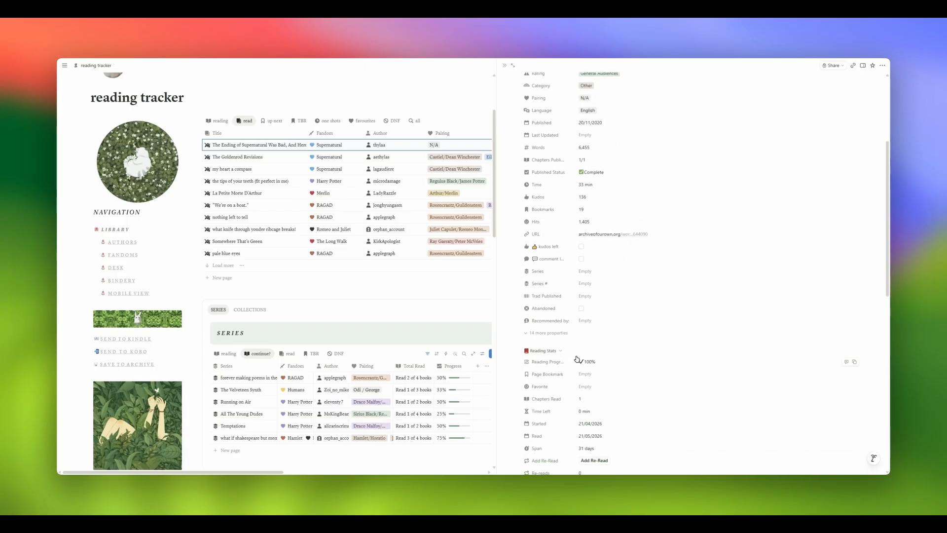
click(547, 339)
scroll(659, 346, down, 1)
scroll(660, 346, down, 3)
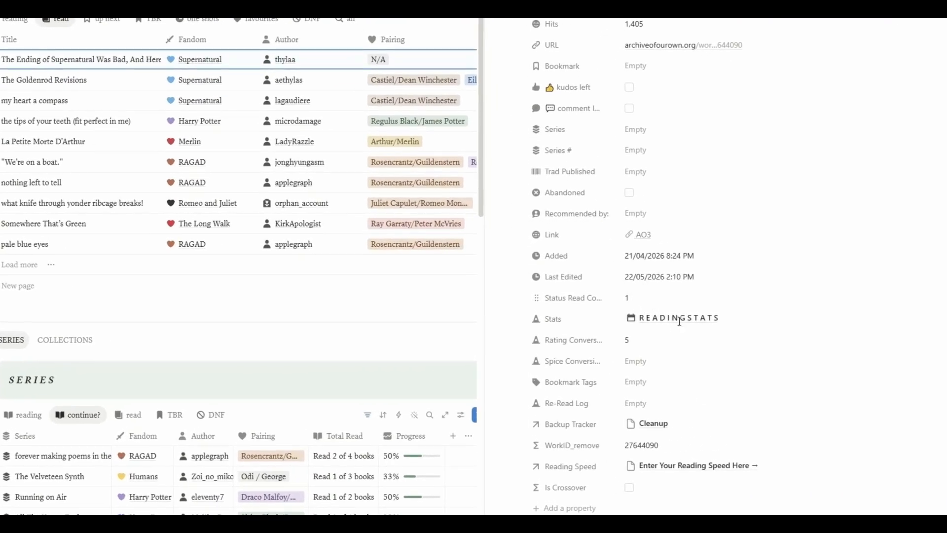
click(679, 321)
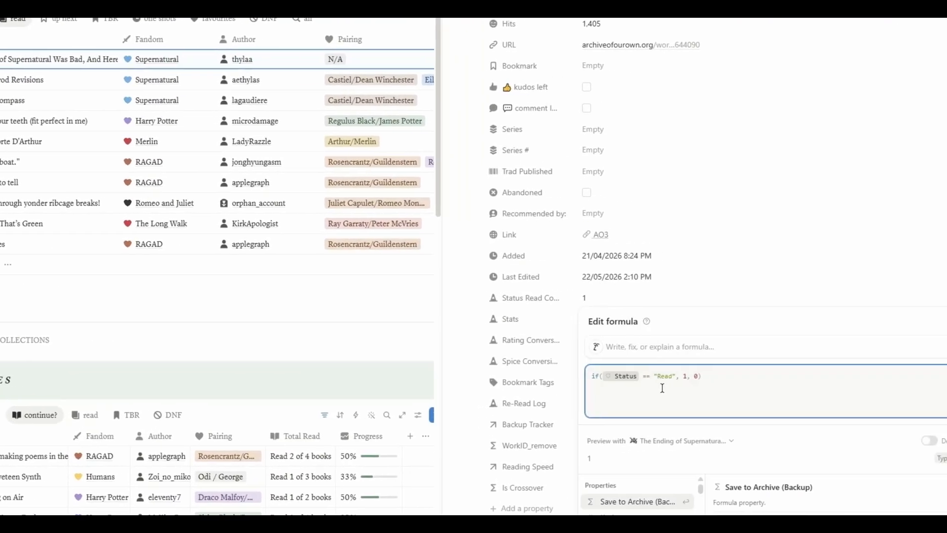
click(459, 305)
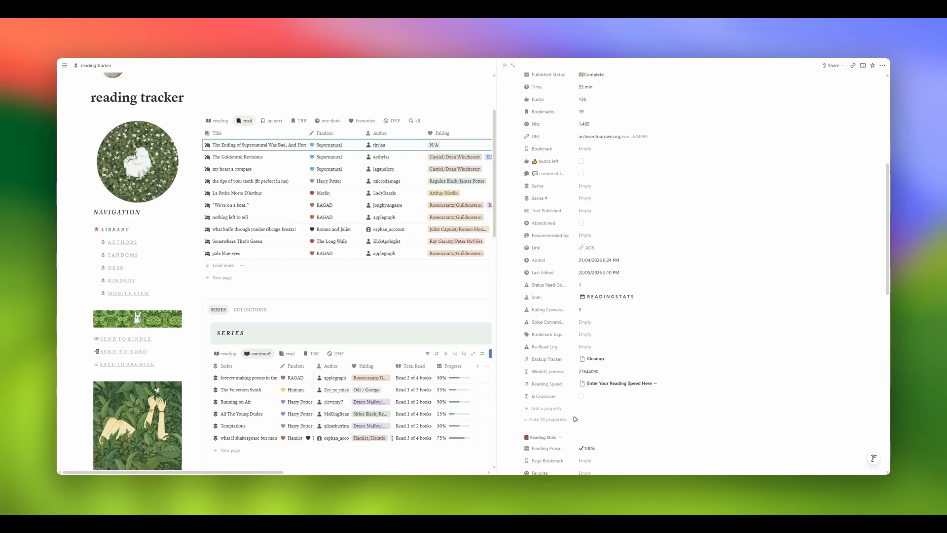
click(547, 420)
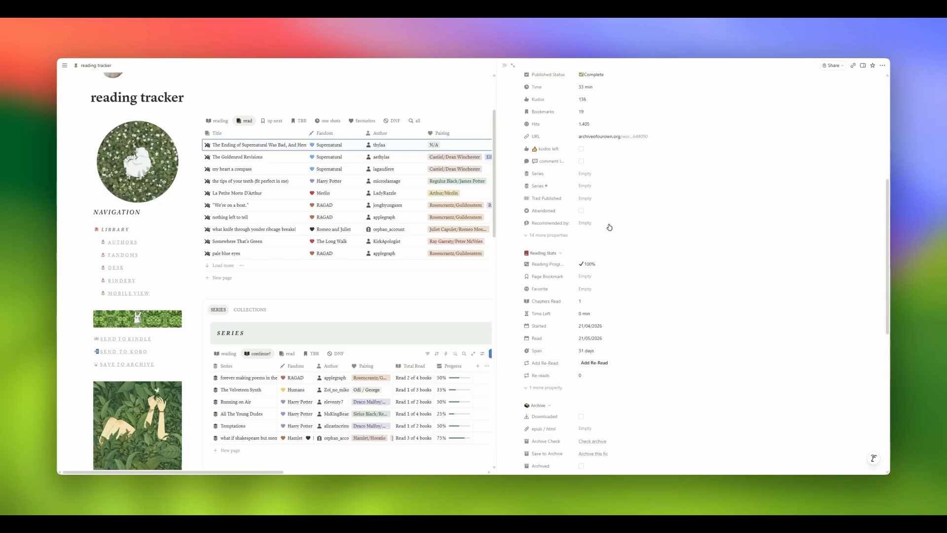
- Open the page layout customization, check the visibility options of the Abandoned property in the property group, and cancel without applying changes
scroll(610, 227, up, 4)
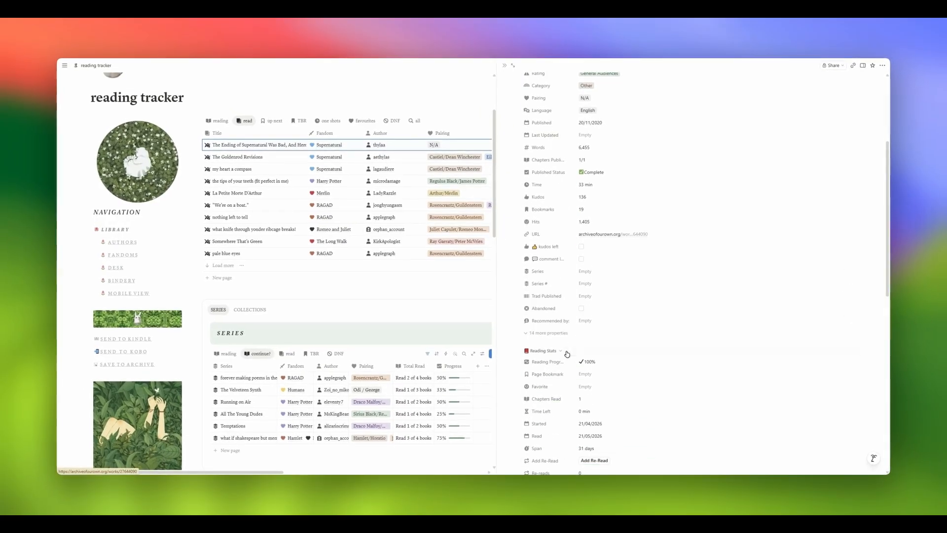
click(551, 320)
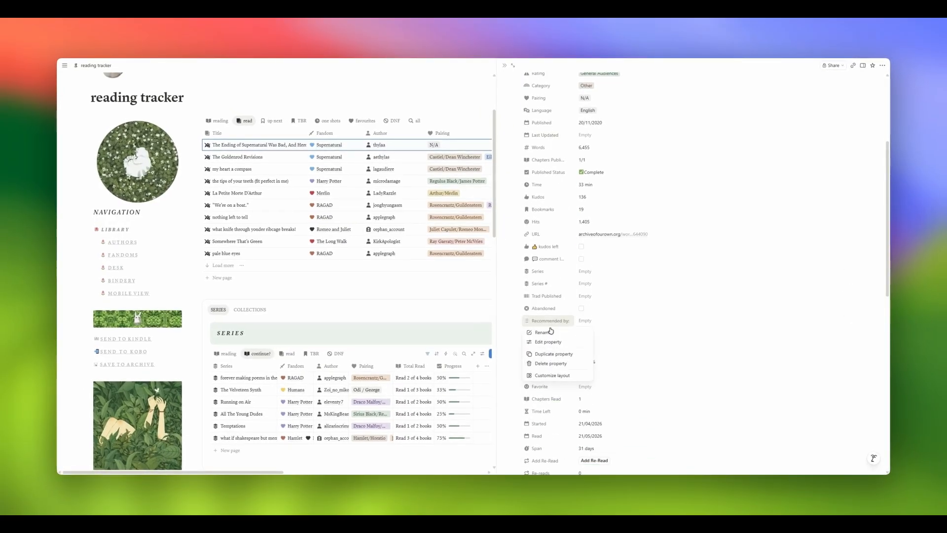
click(549, 376)
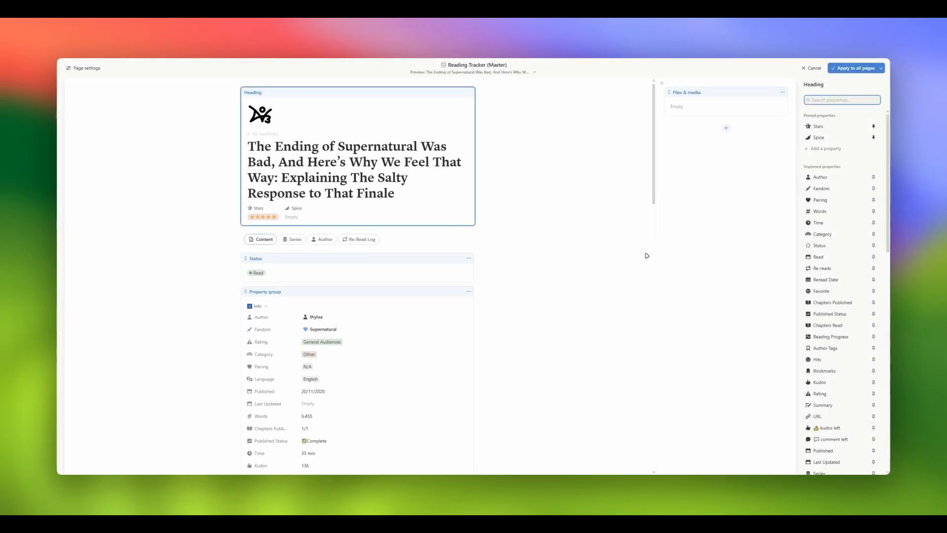
scroll(655, 250, down, 1)
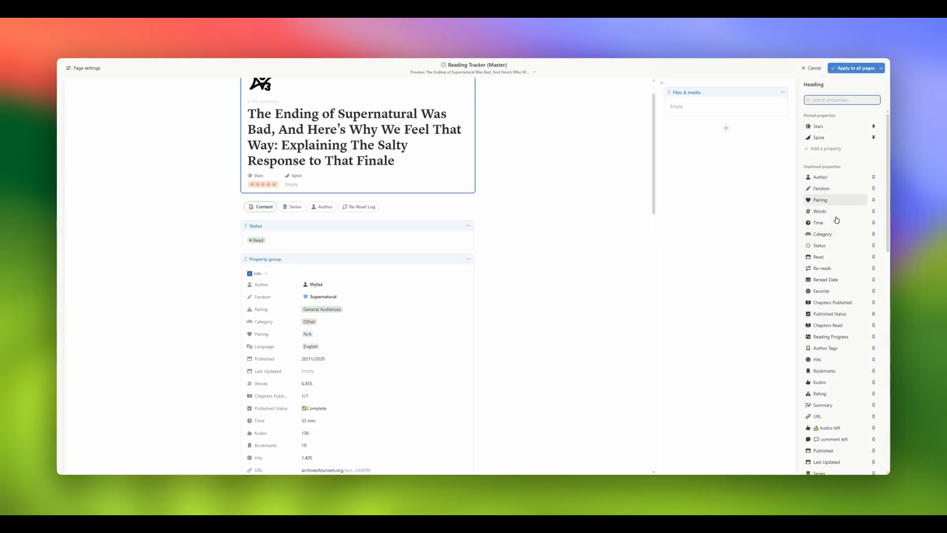
scroll(272, 292, down, 3)
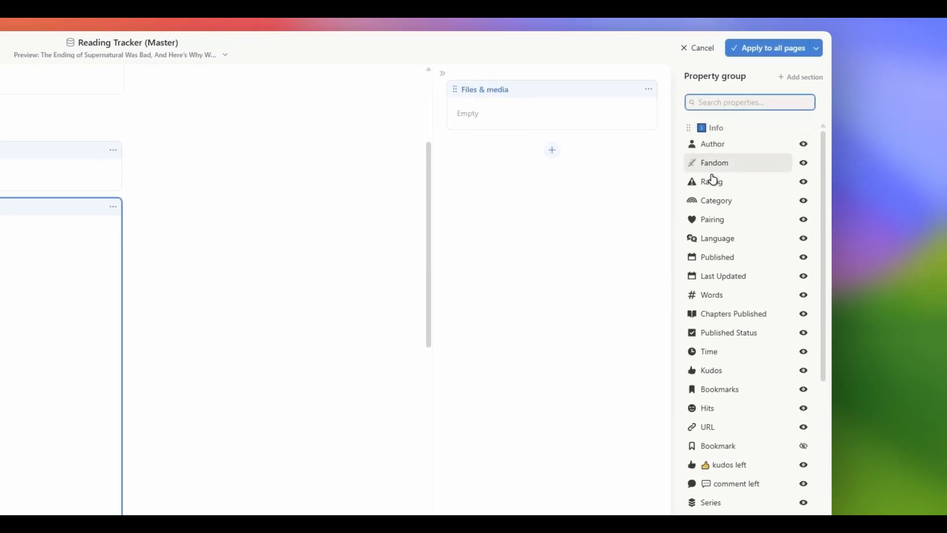
scroll(765, 403, down, 3)
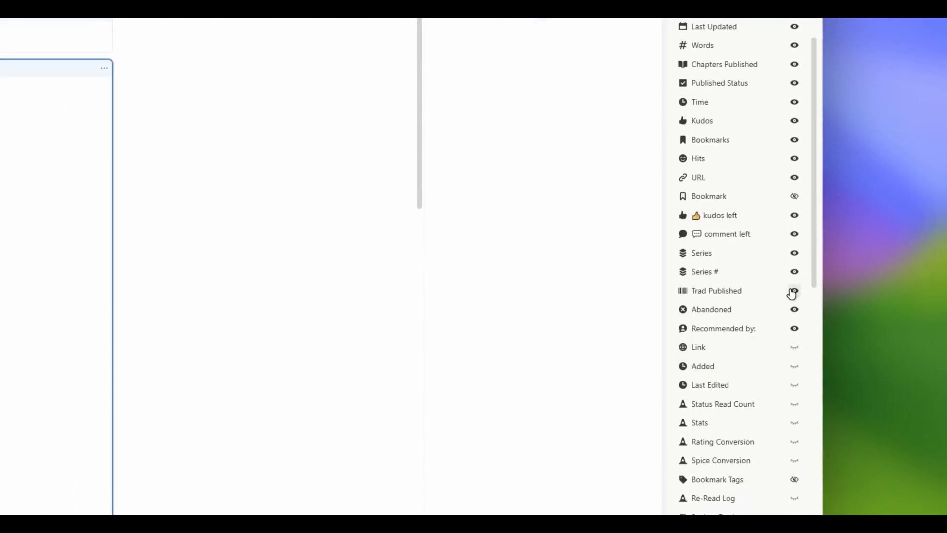
click(795, 311)
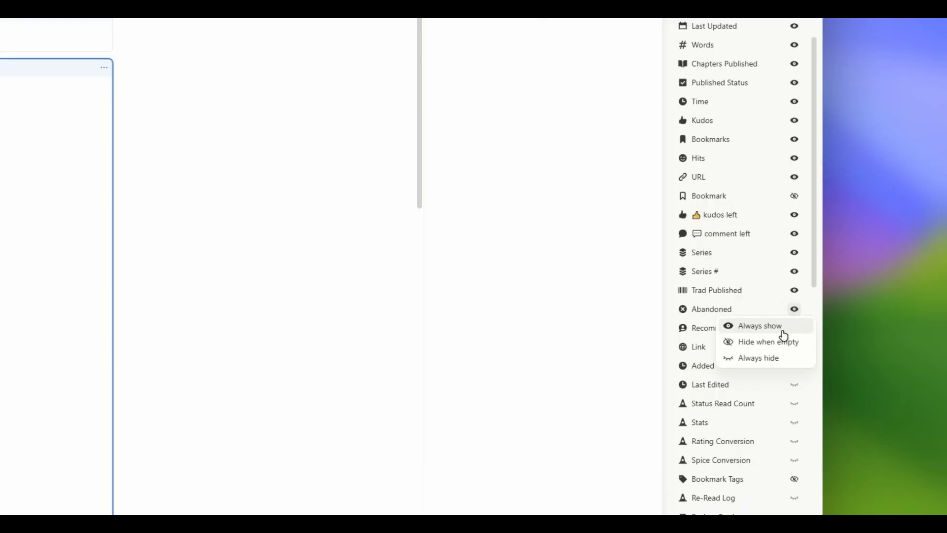
click(570, 304)
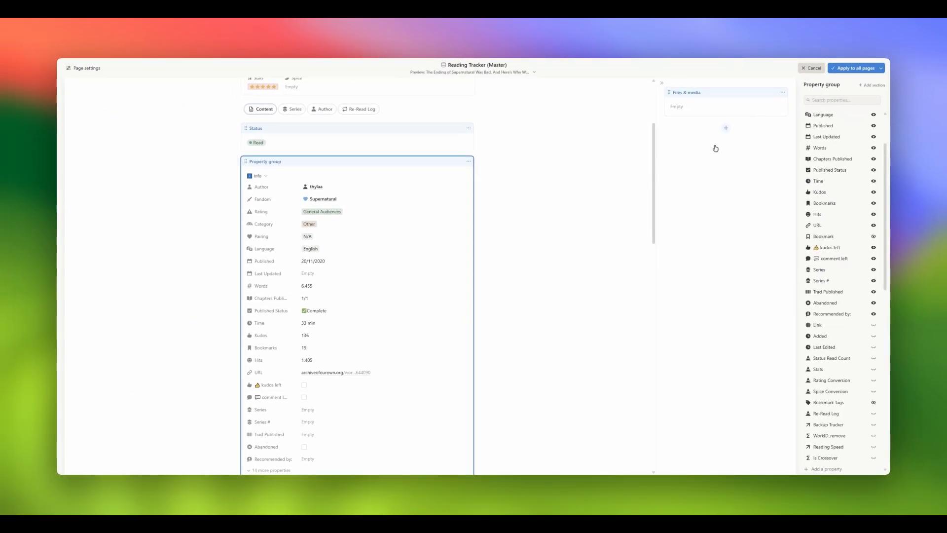
click(811, 68)
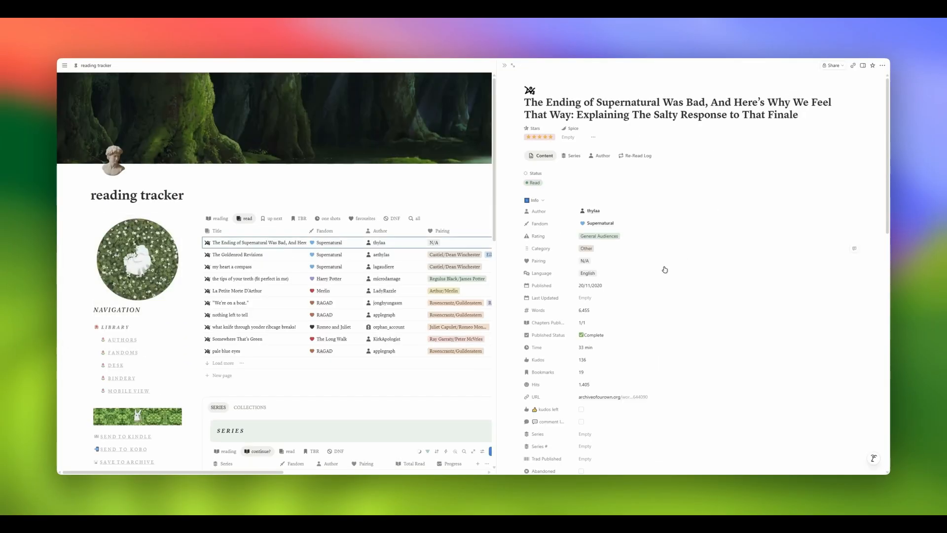
- Collapse the Info, Reading Stats and Archive property sections of the entry
scroll(659, 268, down, 3)
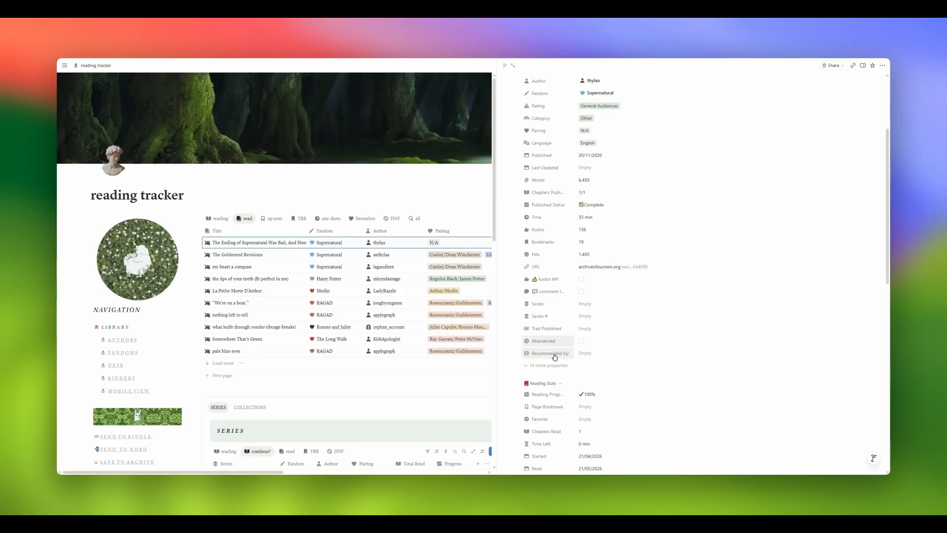
scroll(585, 291, up, 3)
click(535, 201)
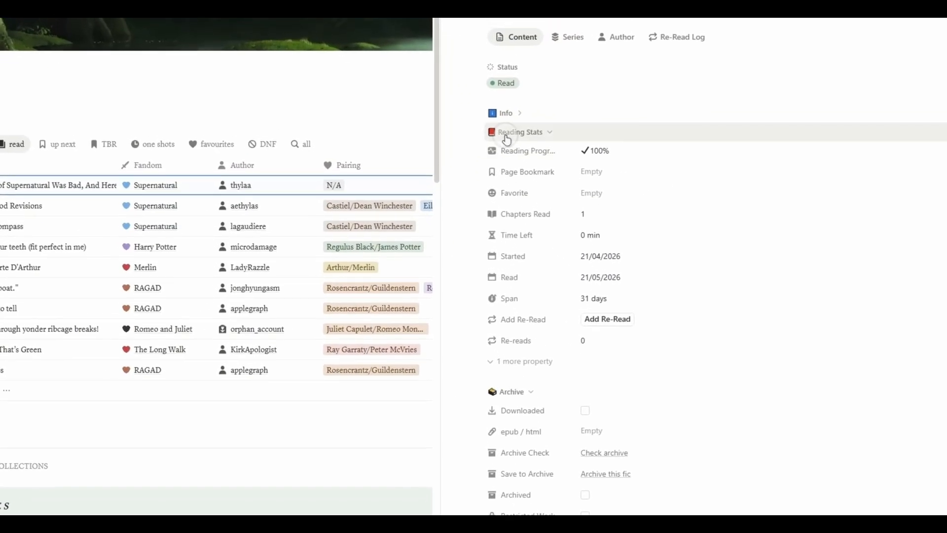
click(507, 139)
click(518, 151)
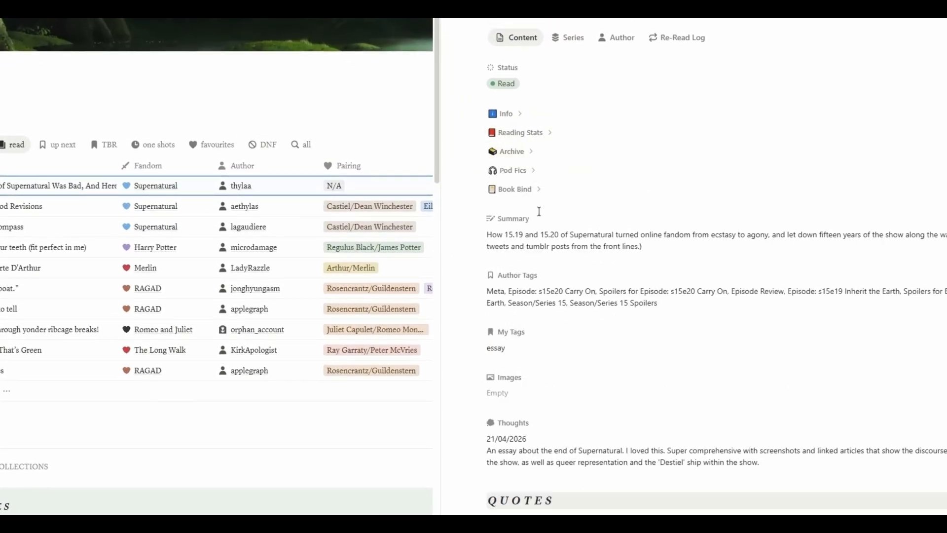
- Toggle the Info section open and closed, leaving it collapsed, and expand the Reading Stats section
click(513, 115)
click(518, 118)
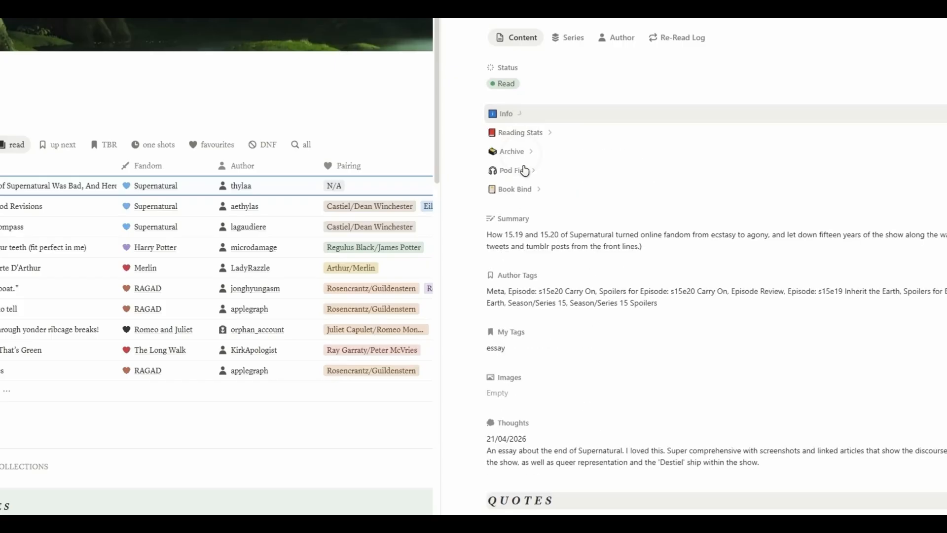
click(521, 118)
click(521, 118)
click(522, 118)
click(522, 117)
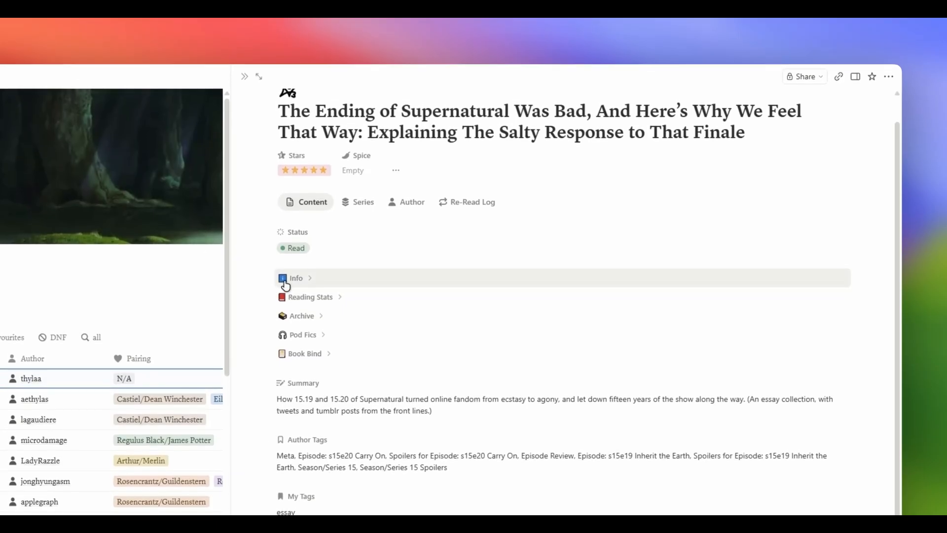
click(311, 296)
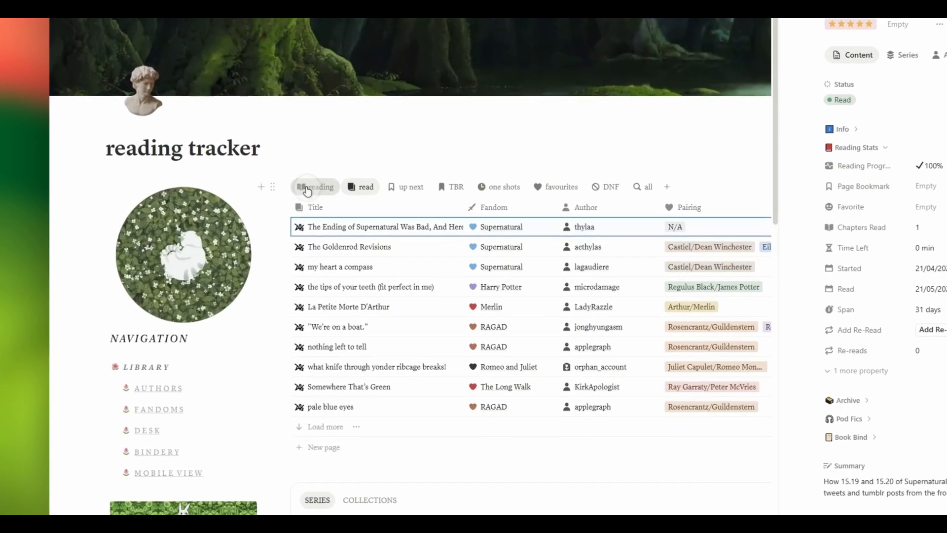
- Open "The Indifferent Children of The Earth" from the reading view to check its Reading Stats, and return to the read view
click(218, 218)
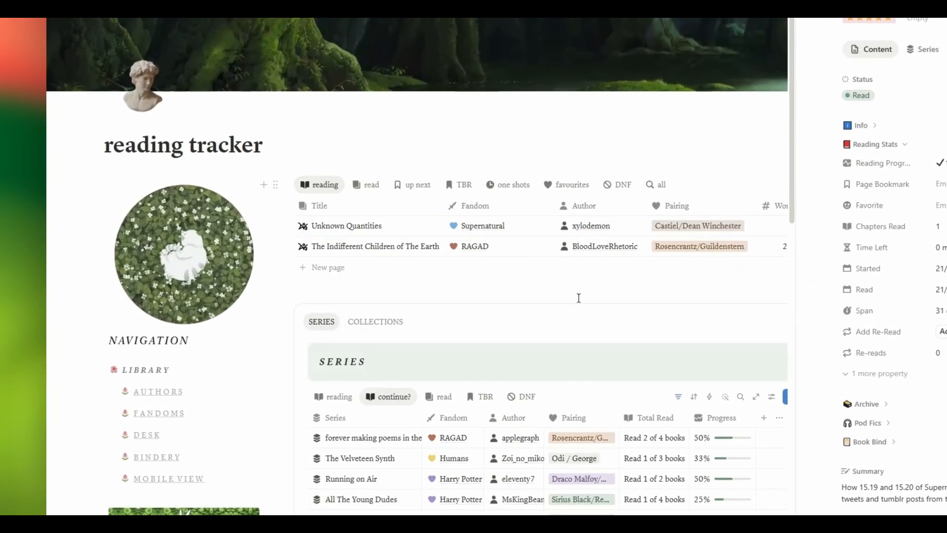
click(417, 251)
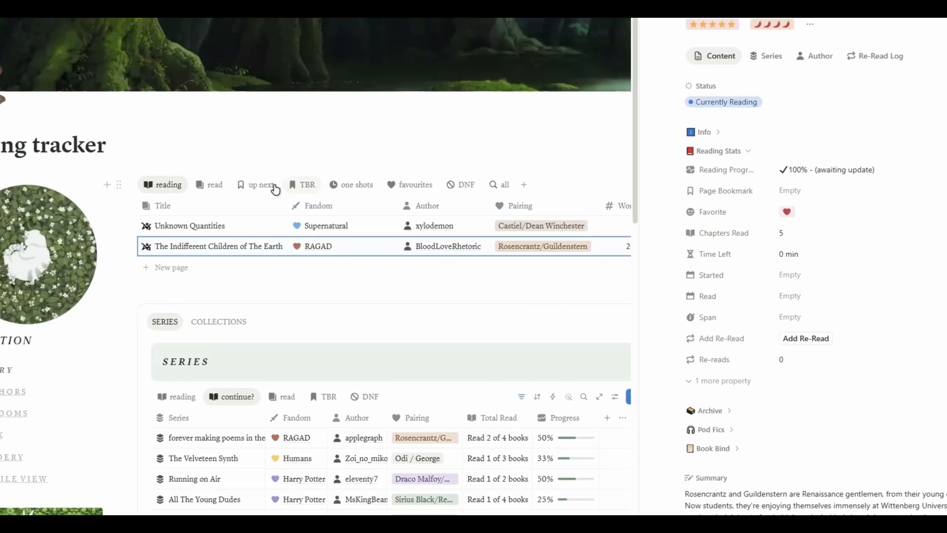
click(177, 184)
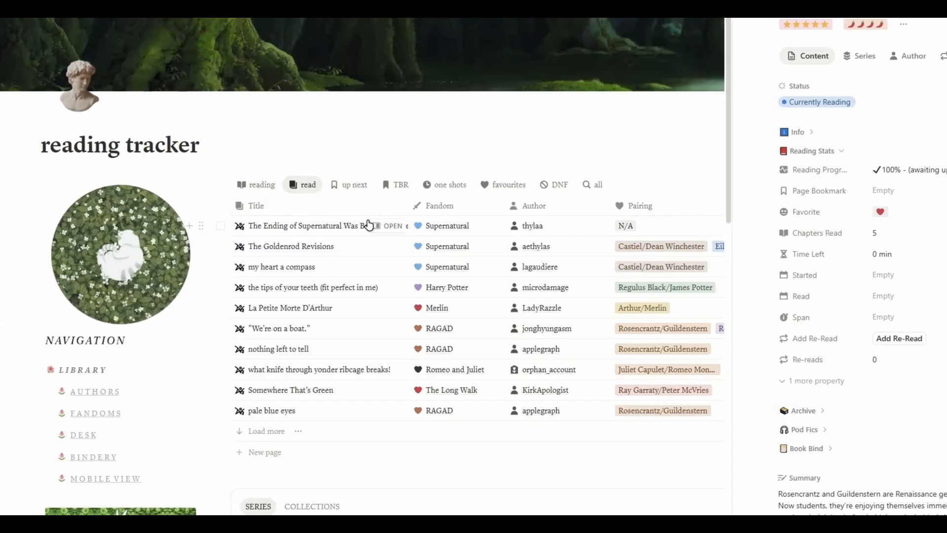
- Reopen "The Ending of Supernatural Was Bad", expand its Info section and follow its archiveofourown.org link
click(380, 230)
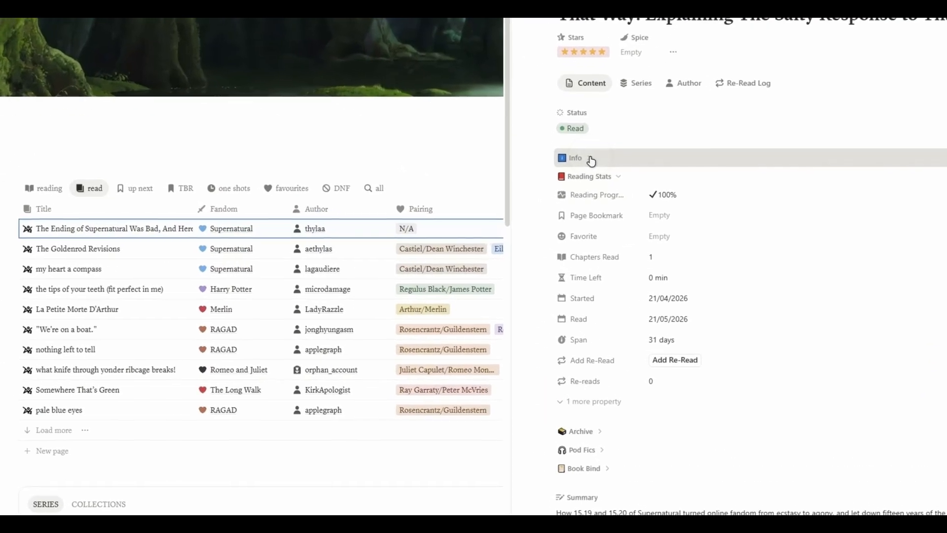
click(537, 200)
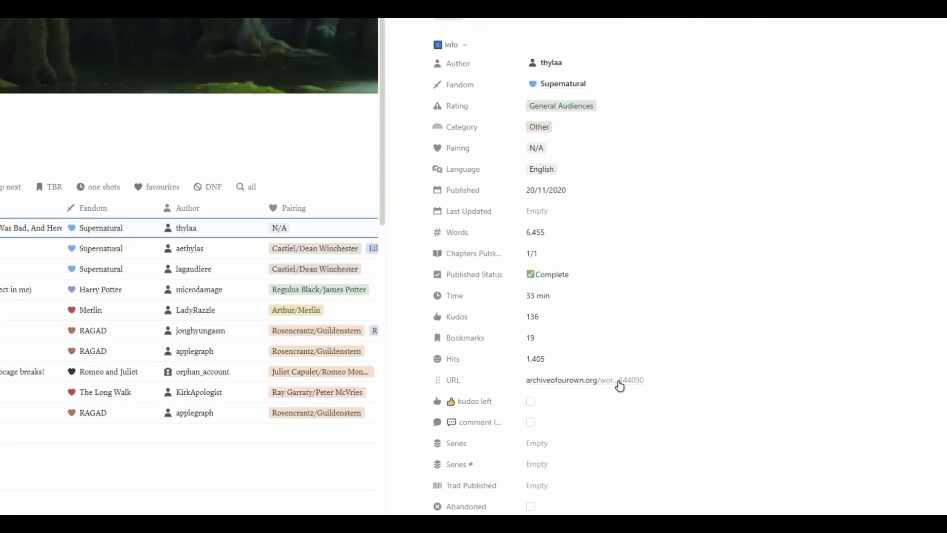
click(620, 384)
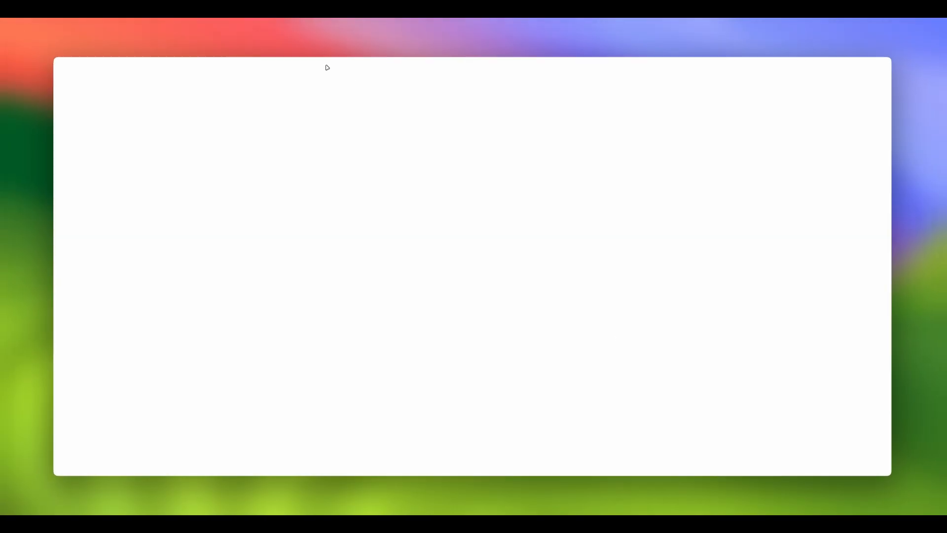
- Bookmark the fic paragraph that begins "The show has survived in part because it was able to balance the two factions"
scroll(357, 252, down, 15)
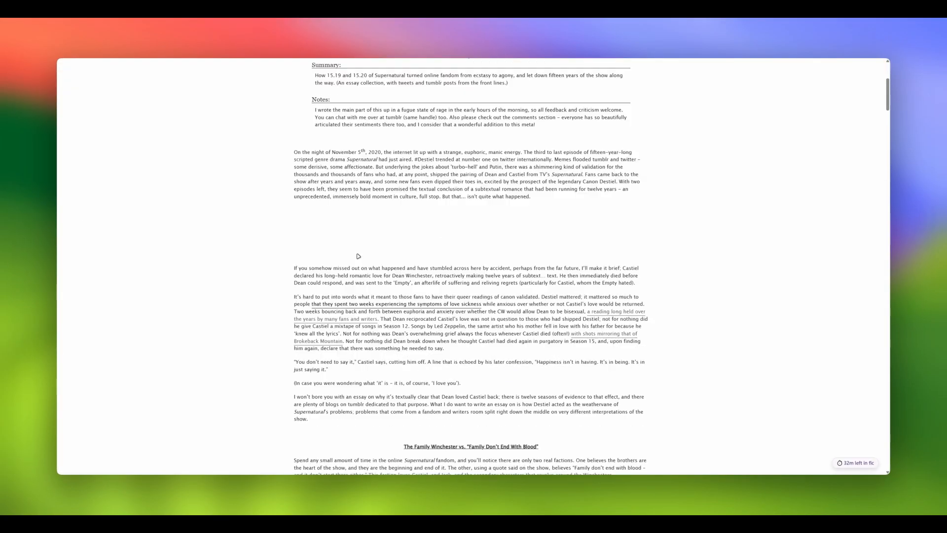
scroll(357, 252, down, 5)
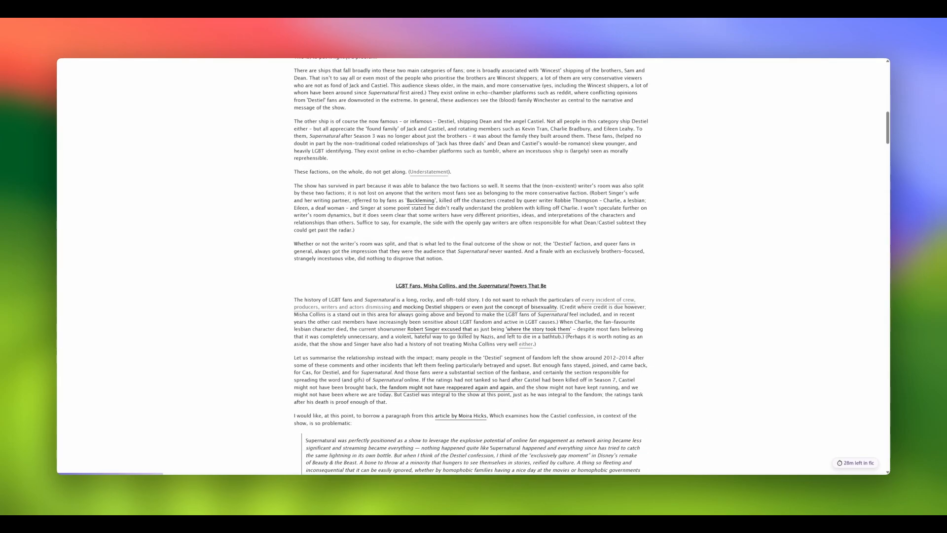
right_click(356, 202)
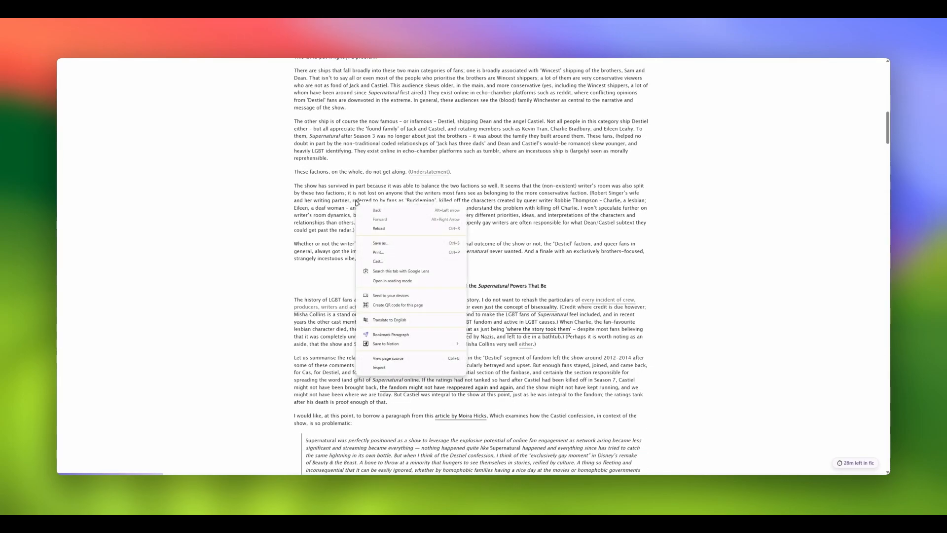
click(390, 334)
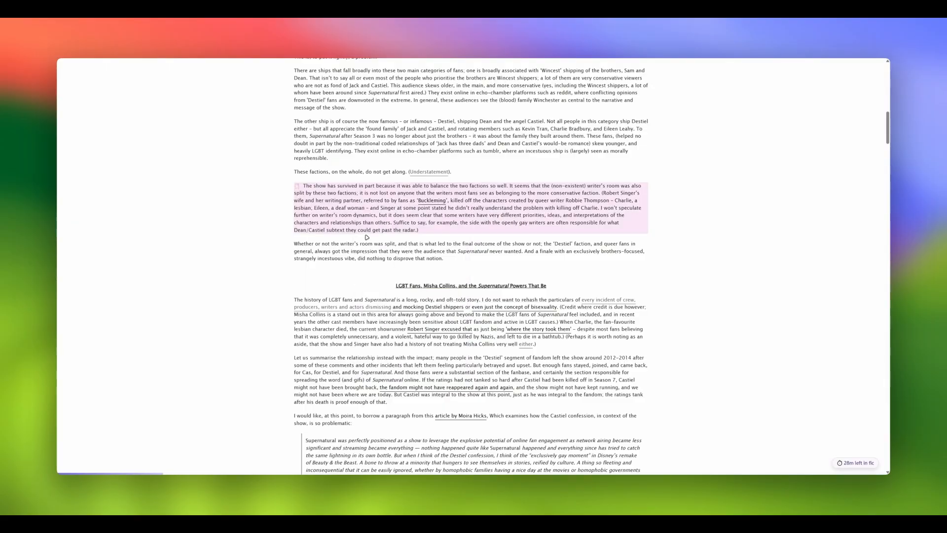
- Return to the reading tracker and look over the entry's Info, Reading Stats and Summary sections
key(ctrl+Tab)
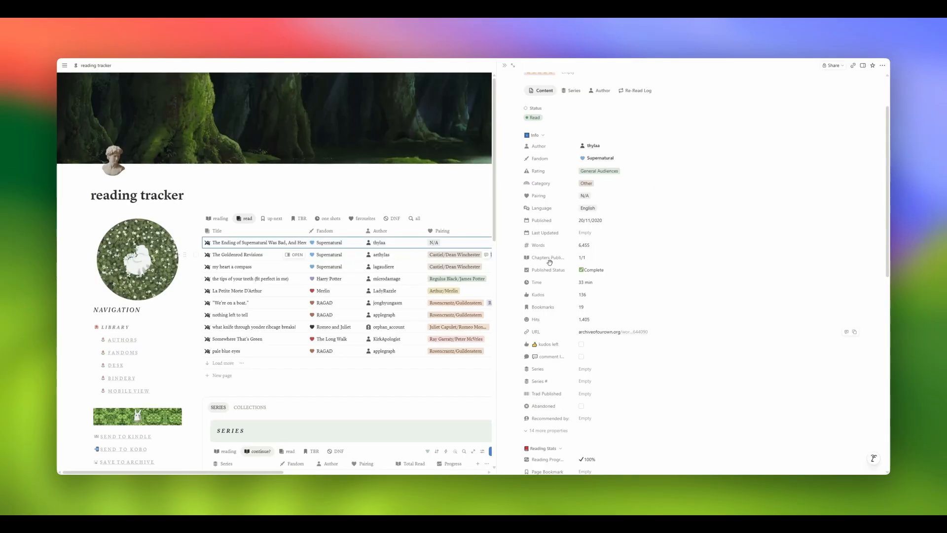
scroll(549, 262, down, 5)
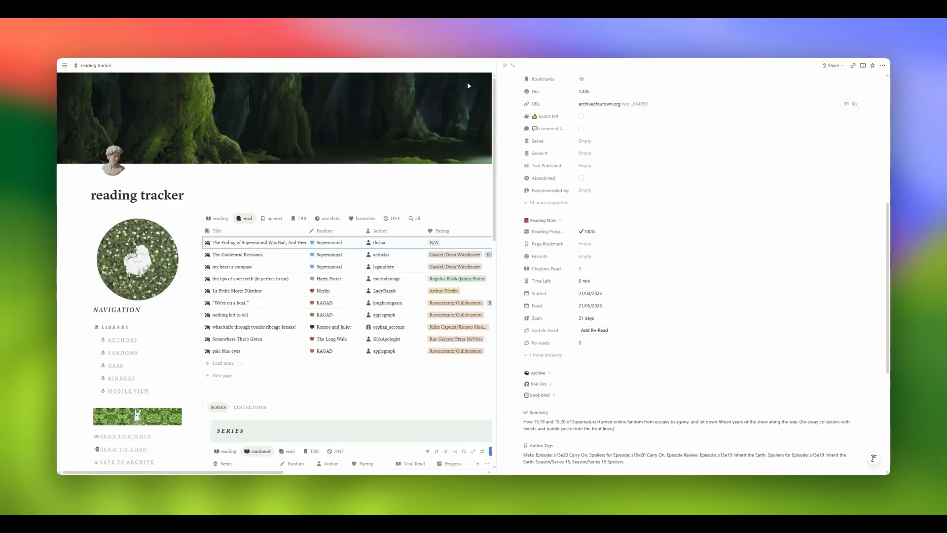
scroll(543, 157, up, 6)
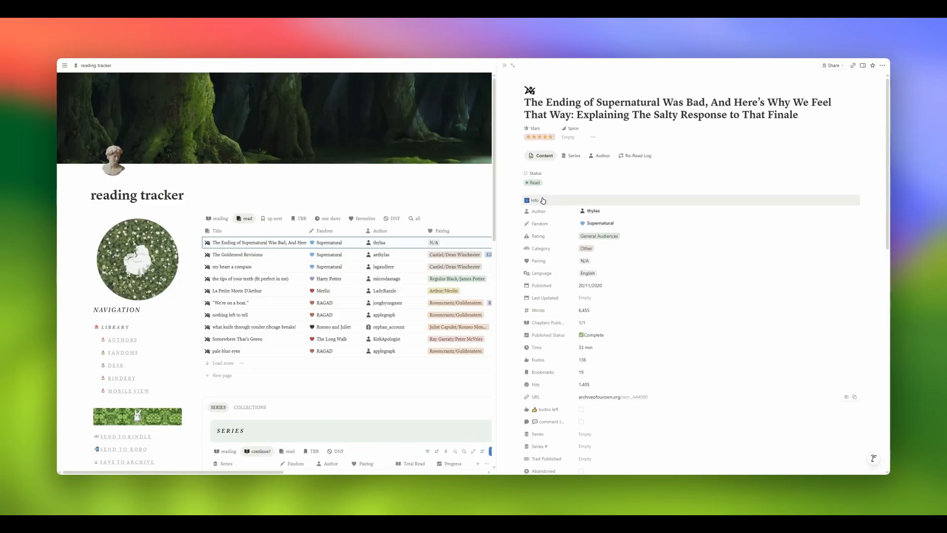
- Collapse the entry's Info section and look over the sections below it
click(543, 200)
scroll(638, 202, down, 3)
scroll(571, 155, up, 3)
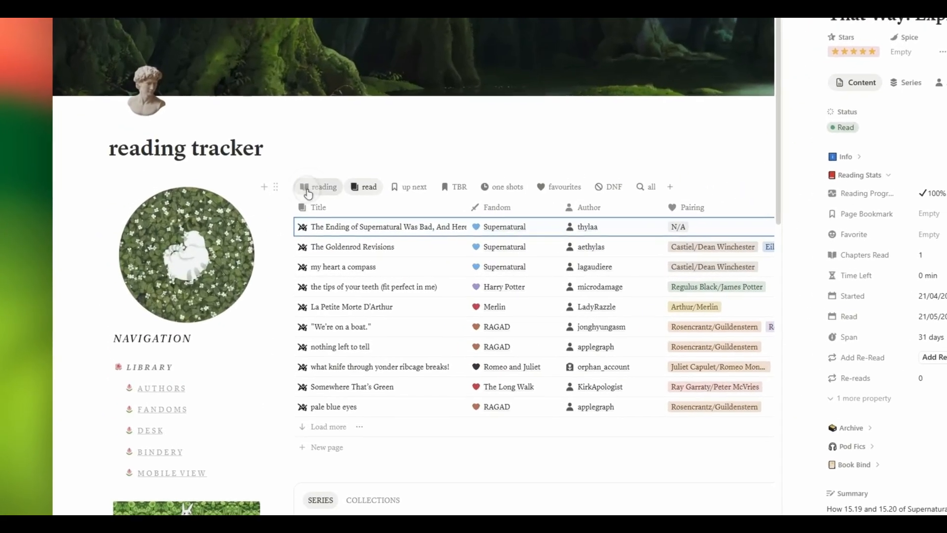
- Close the entry, check the Bookmark column in the reading view, and look at the Page Bookmark of "Unknown Quantities"
click(217, 218)
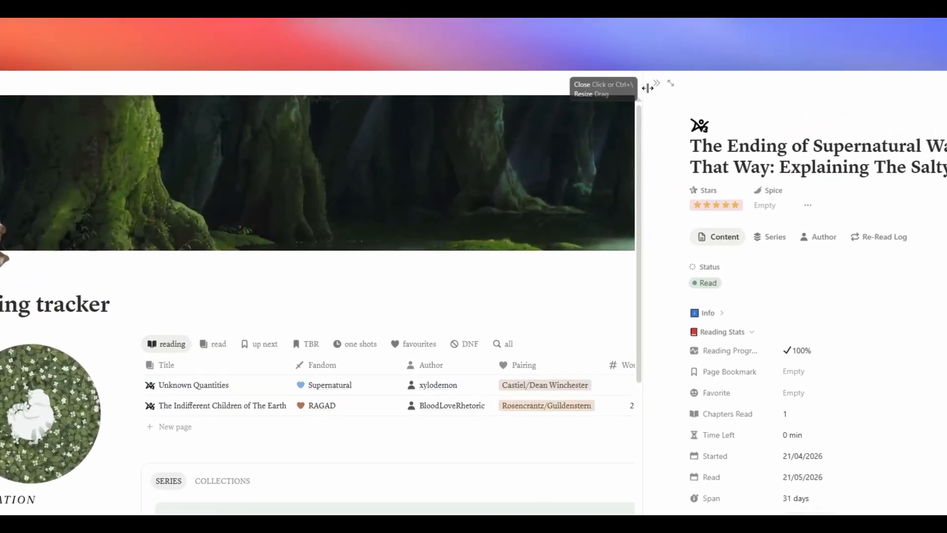
click(647, 88)
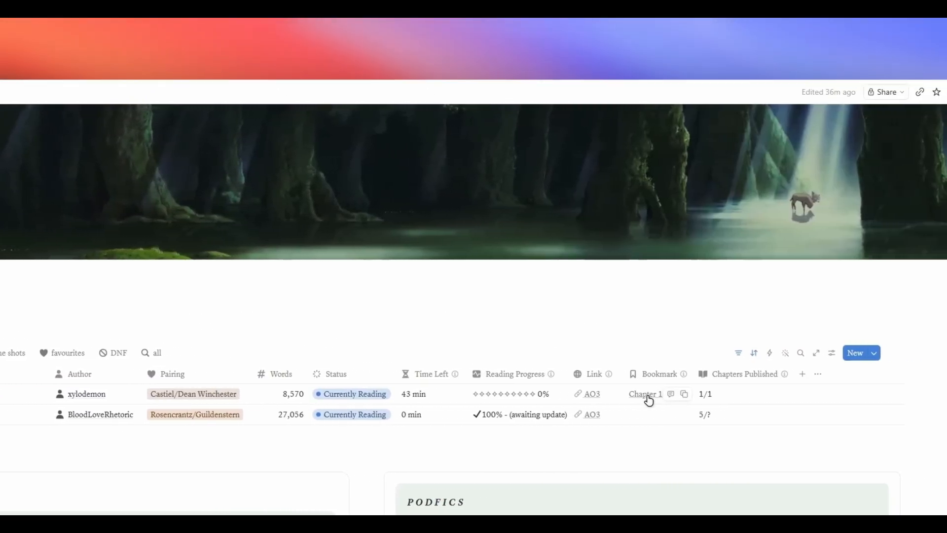
click(647, 396)
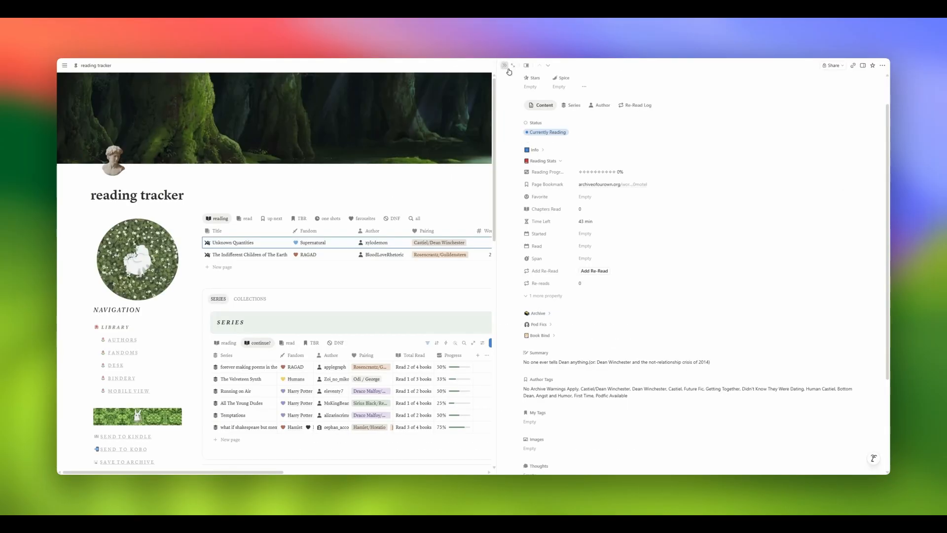
key(Escape)
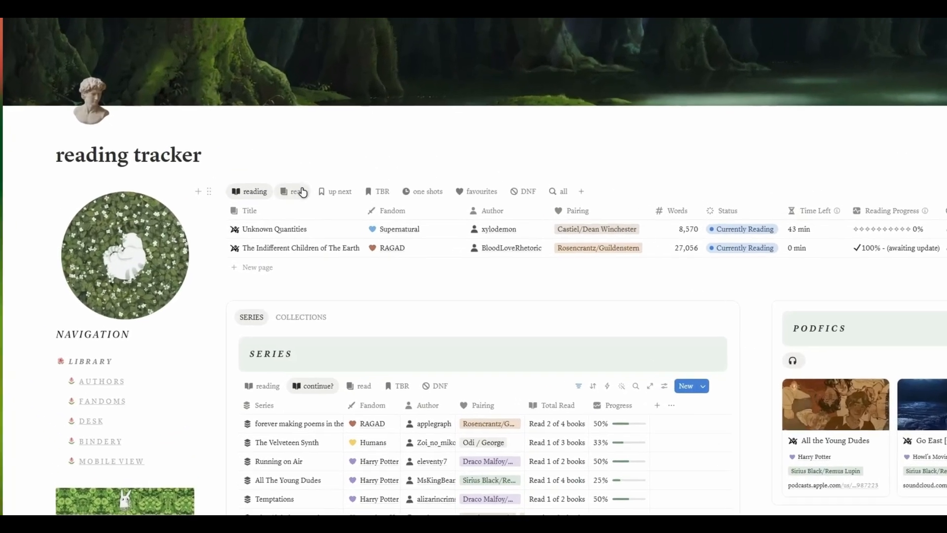
- Reopen "The Ending of Supernatural Was Bad" from the read view, inspect its Info section and collapse that section again
click(296, 192)
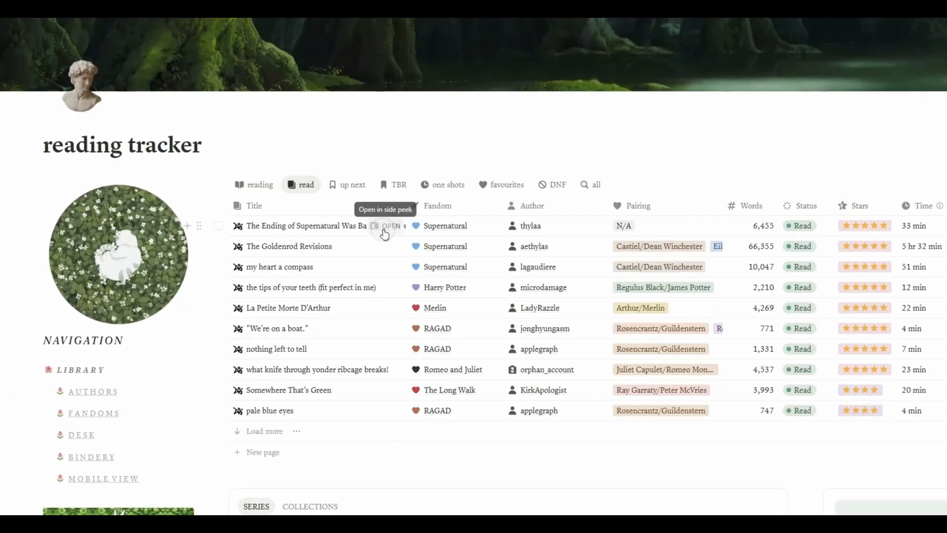
click(384, 234)
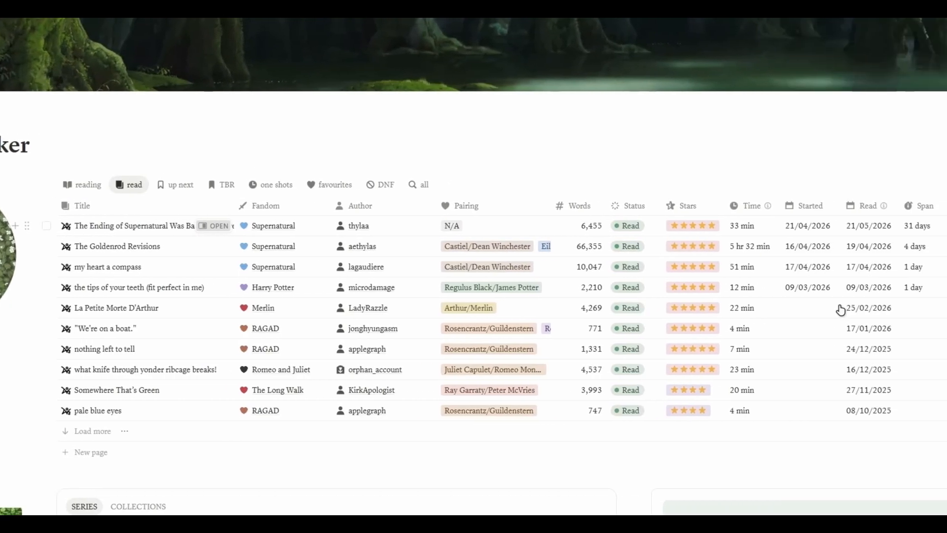
scroll(546, 211, down, 3)
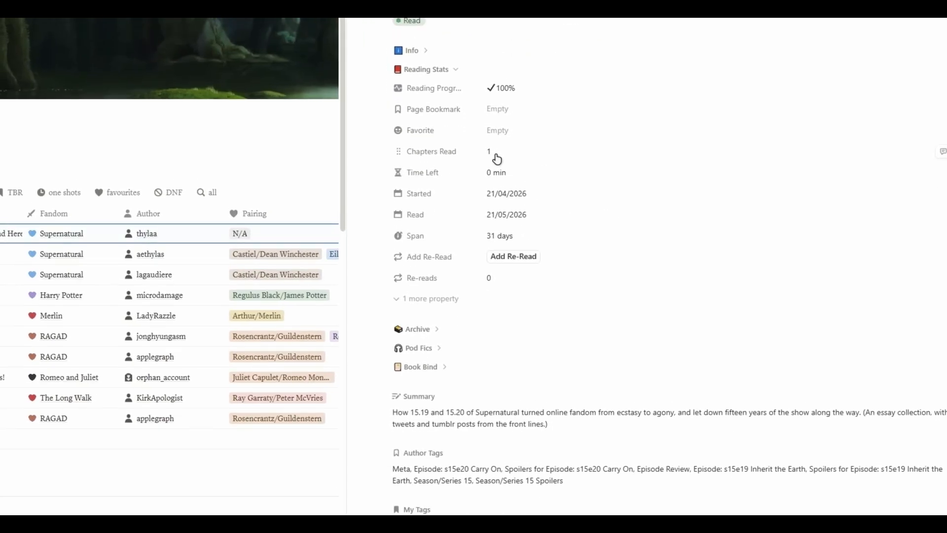
click(429, 50)
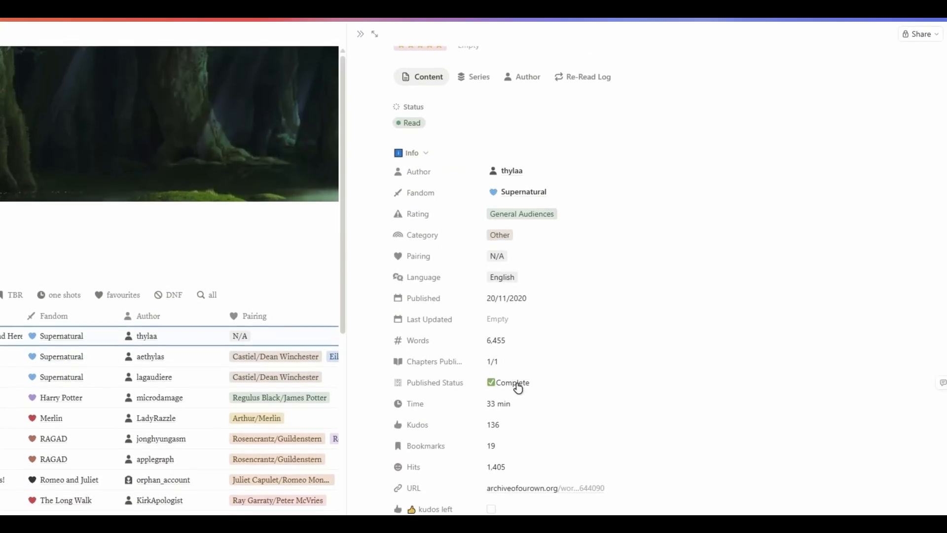
click(428, 153)
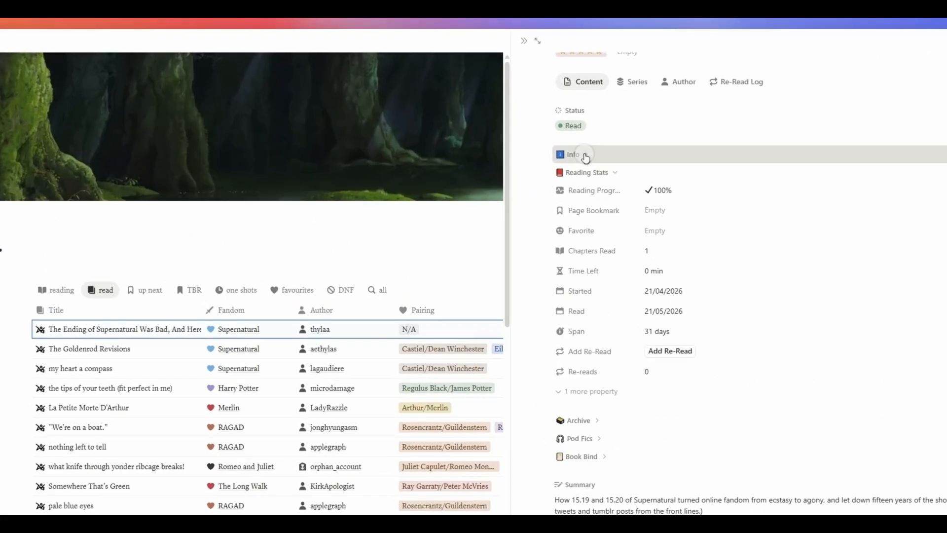
click(535, 135)
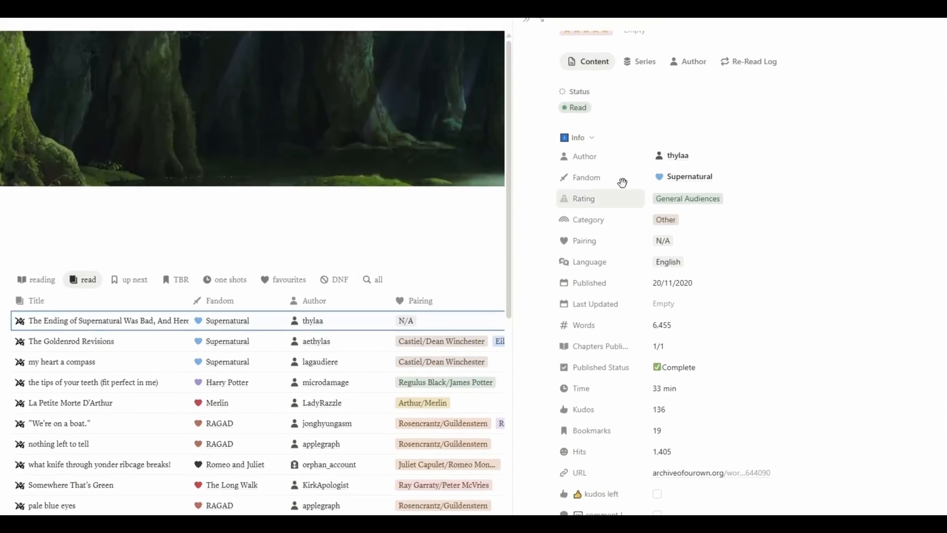
click(590, 155)
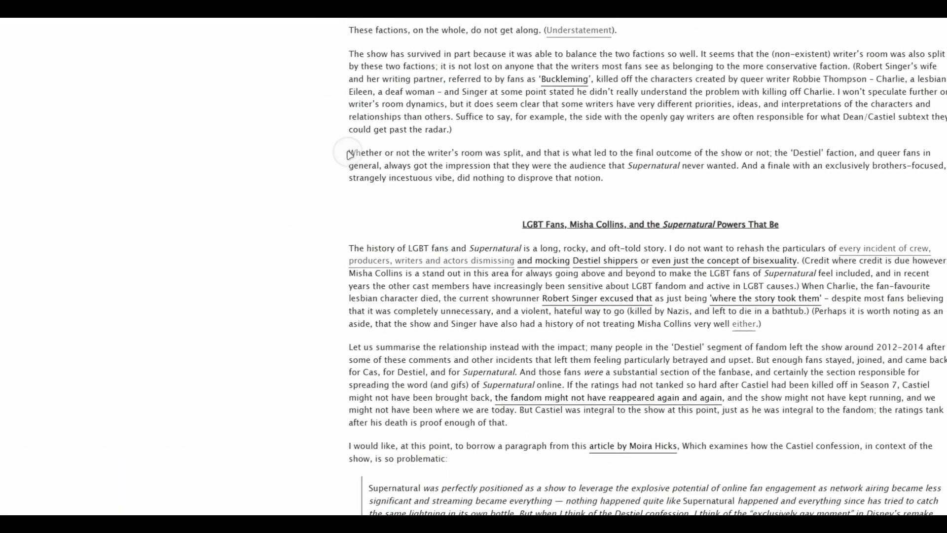
- On the AO3 fic page, copy a link to the highlighted passage "Whether or not the writer's room was split,"
drag(348, 154, 521, 155)
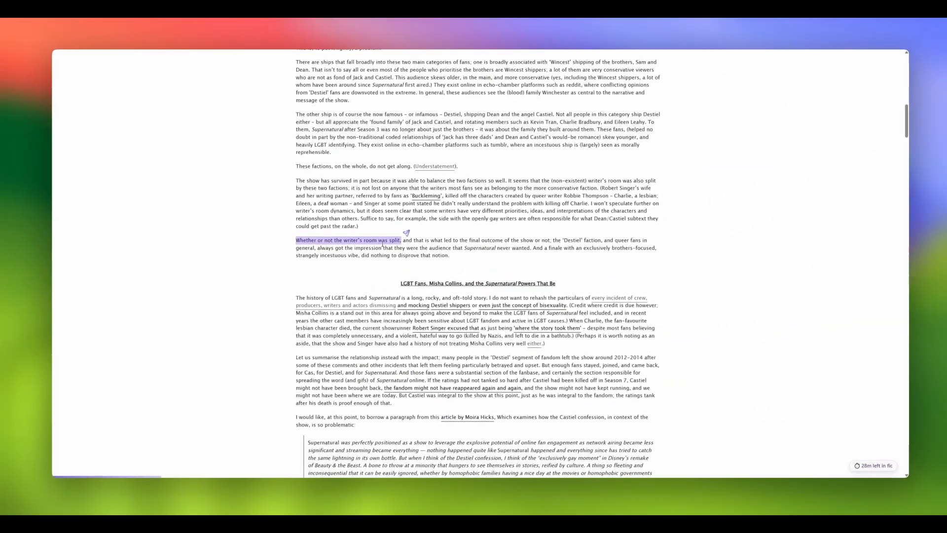
right_click(383, 244)
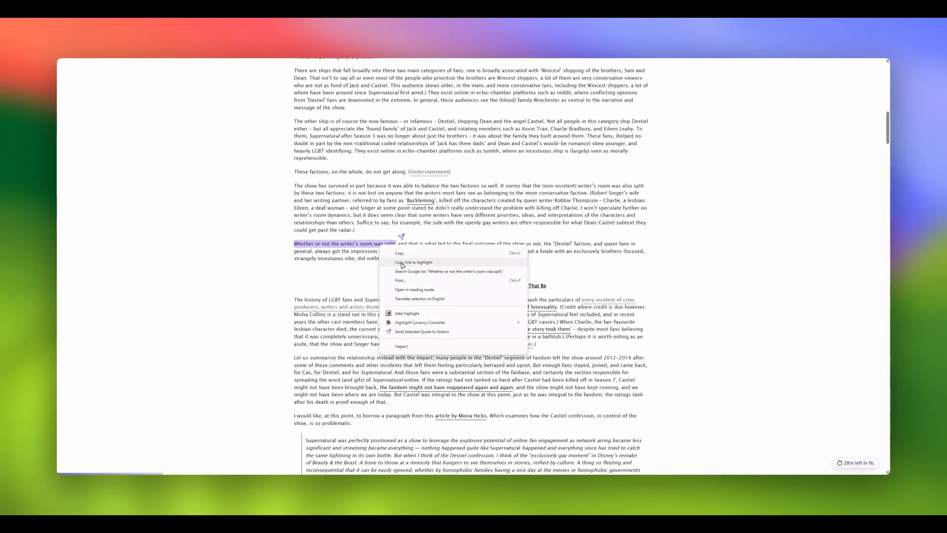
click(402, 263)
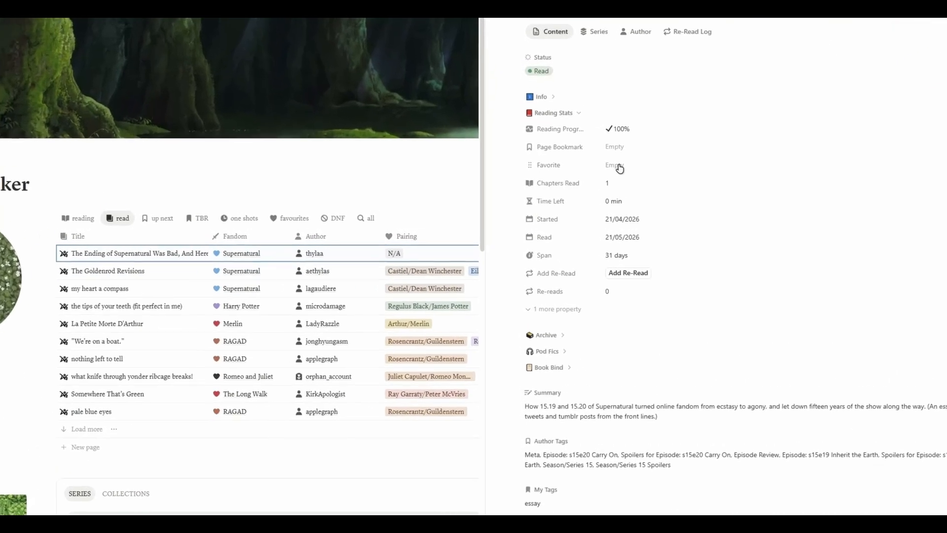
- Mark the Supernatural essay as a favorite with the red heart option in its Reading Stats
click(586, 182)
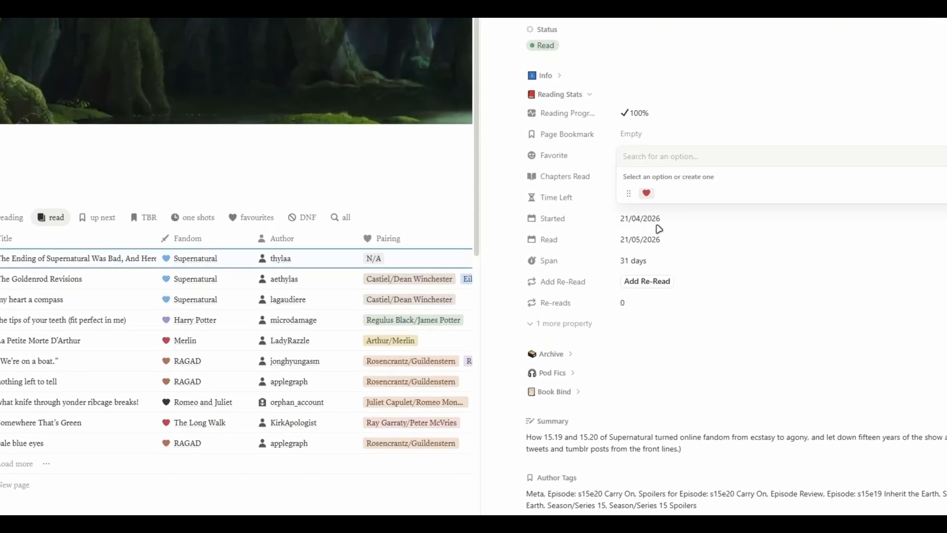
click(646, 194)
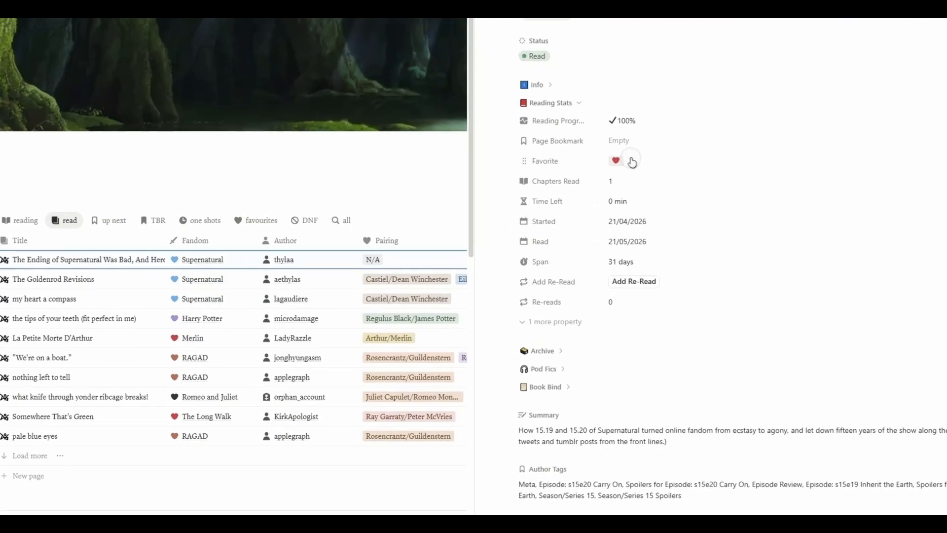
click(586, 182)
key(Escape)
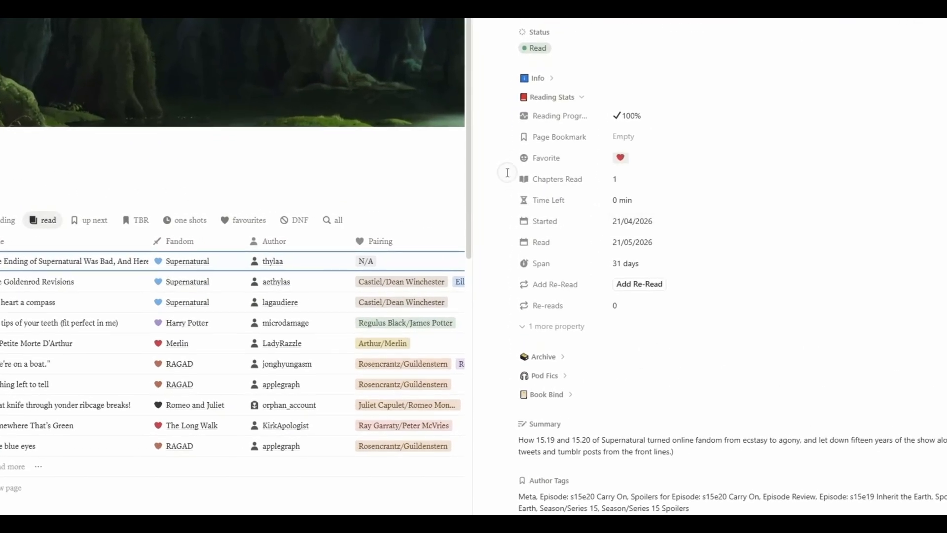
- Try setting the entry's Chapters Read value to 4
click(622, 180)
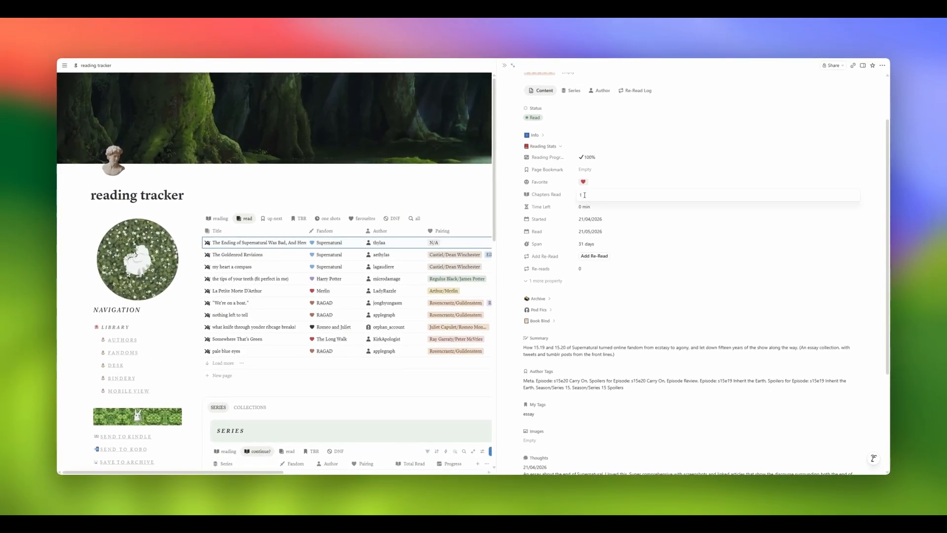
key(BackSpace)
text(4)
click(604, 170)
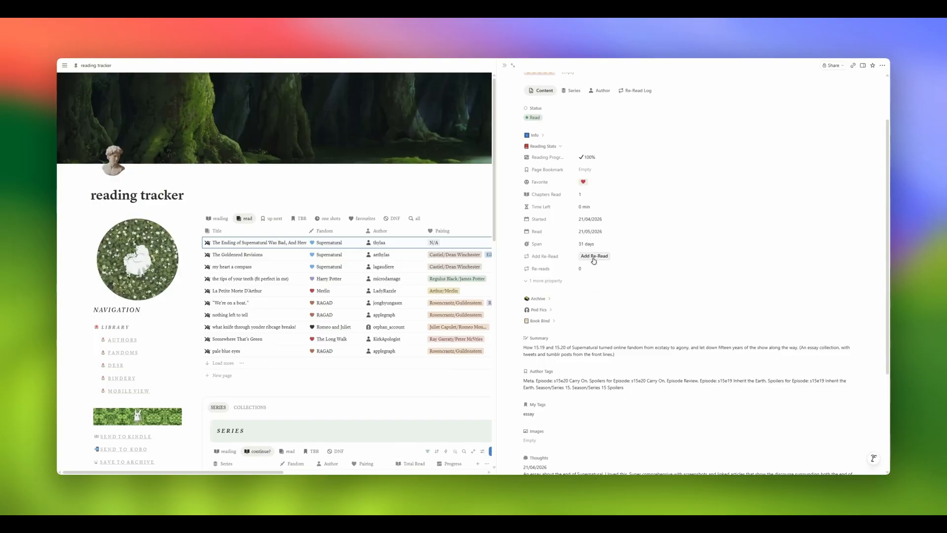
- Add a re-read to the entry and check which relation and property the Reread Date draws from
click(594, 258)
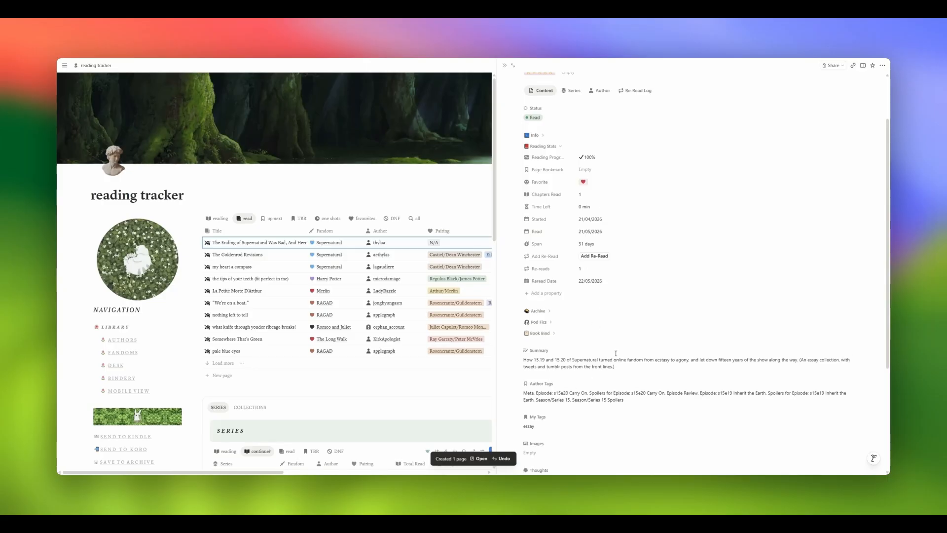
scroll(617, 350, up, 1)
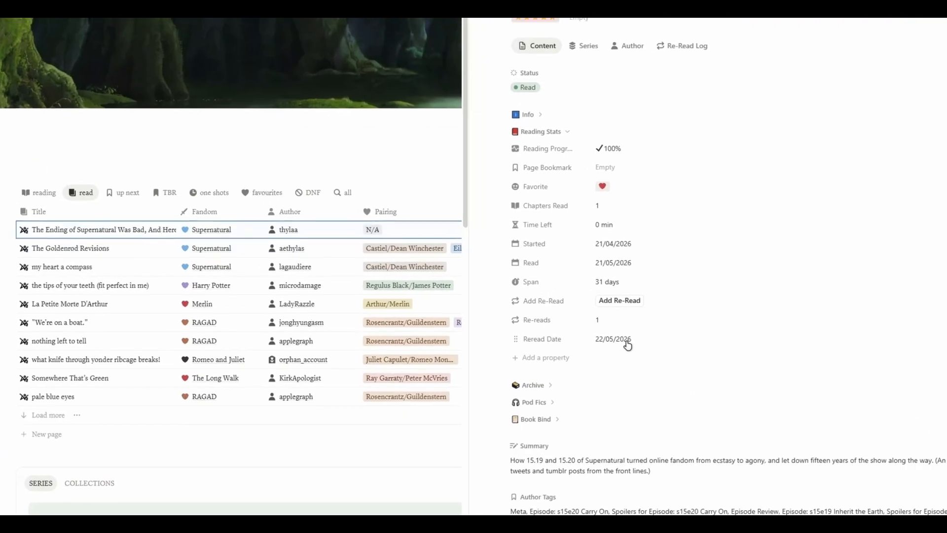
click(606, 315)
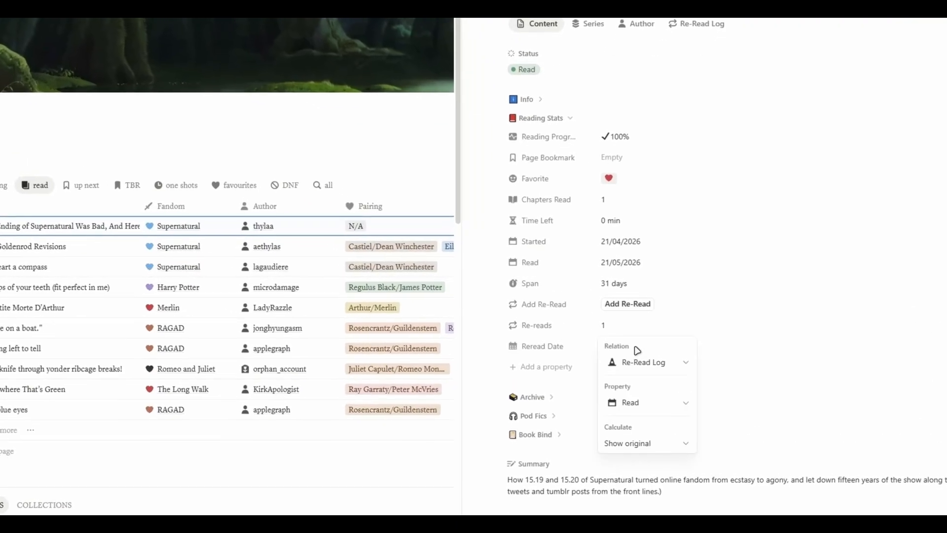
click(499, 352)
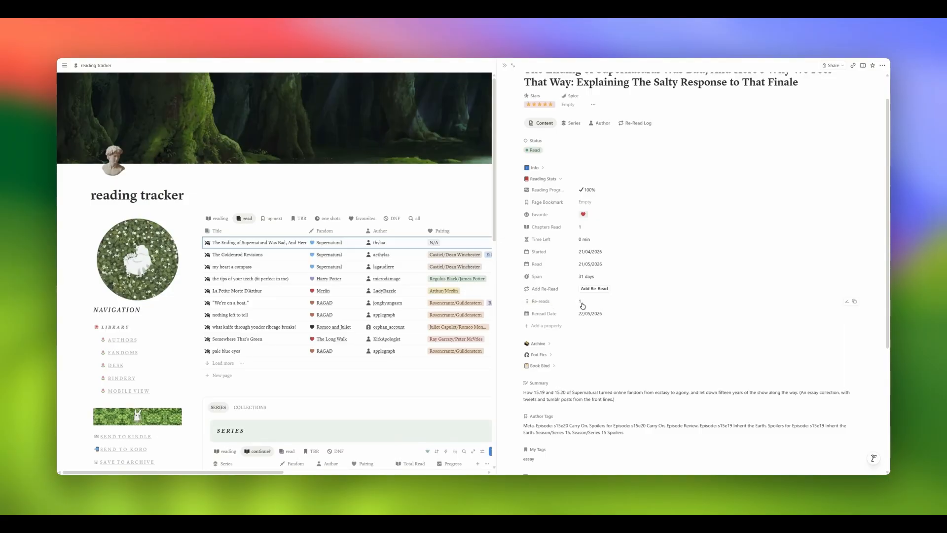
- Add a second re-read and inspect the date options of the first entry in the Re-Read Log
click(594, 289)
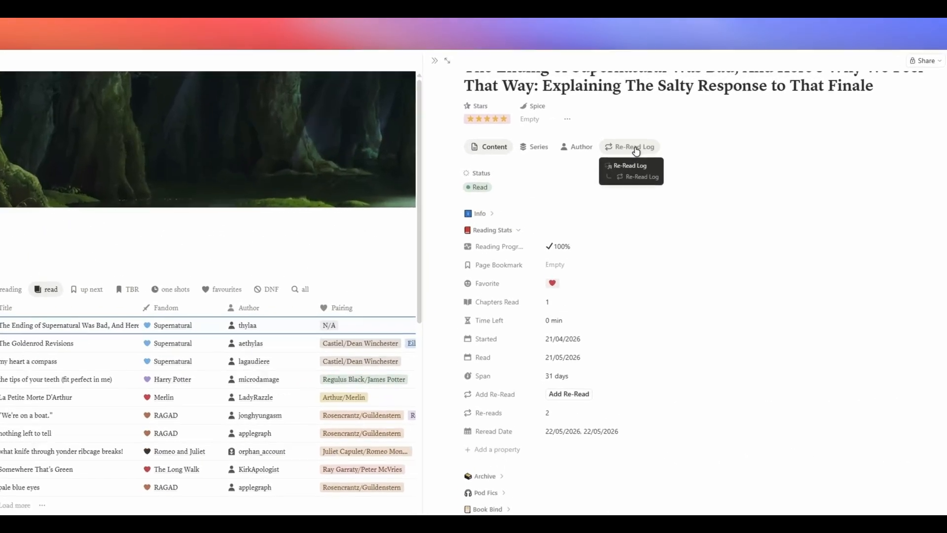
click(637, 123)
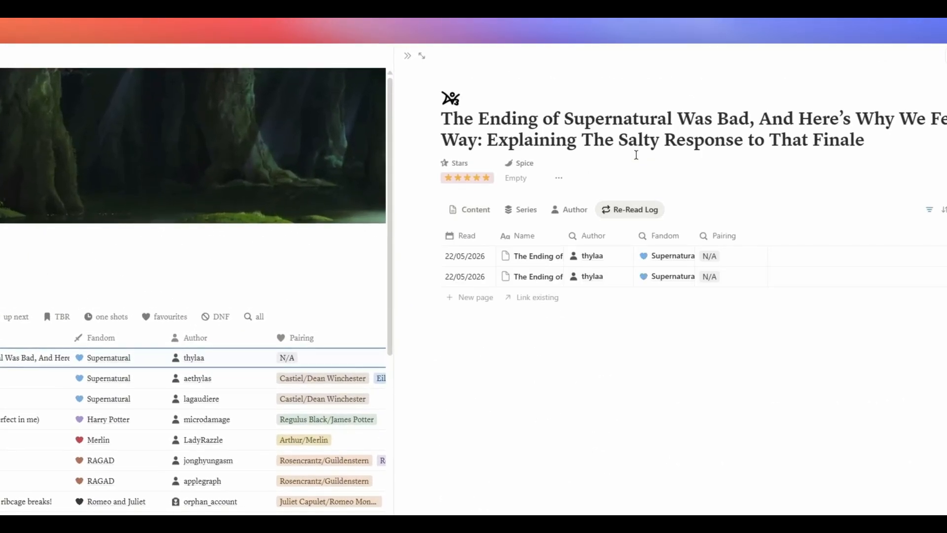
click(463, 256)
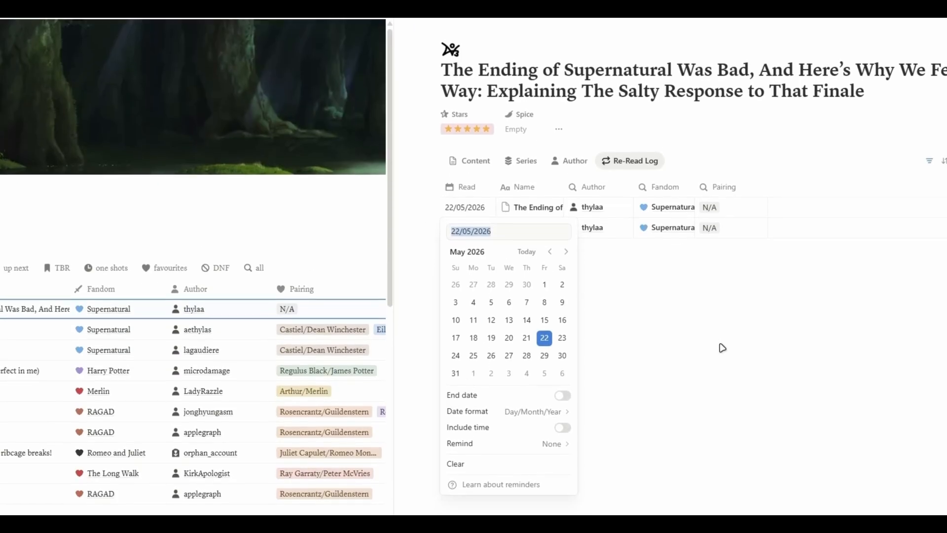
key(Escape)
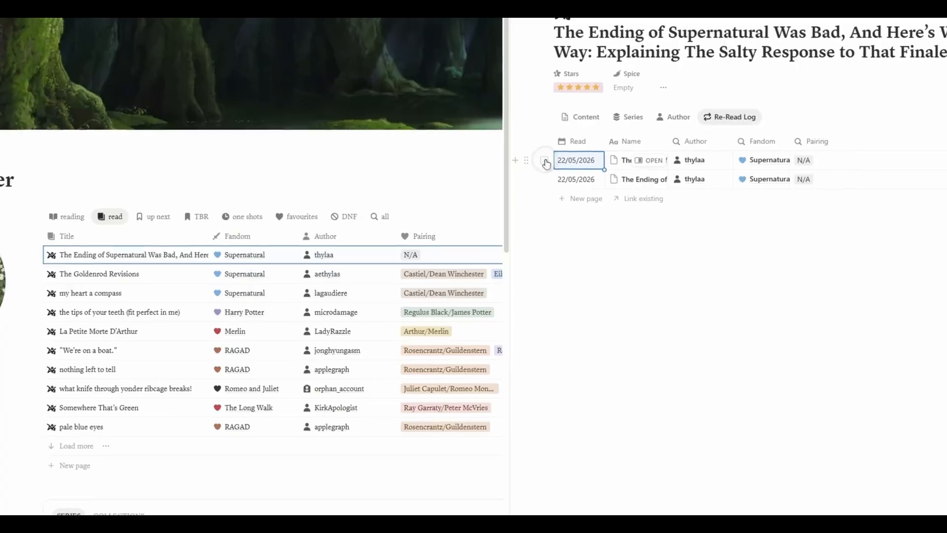
- Delete the first of the two re-read entries and check the tracker's overall Reading Stats card
click(518, 183)
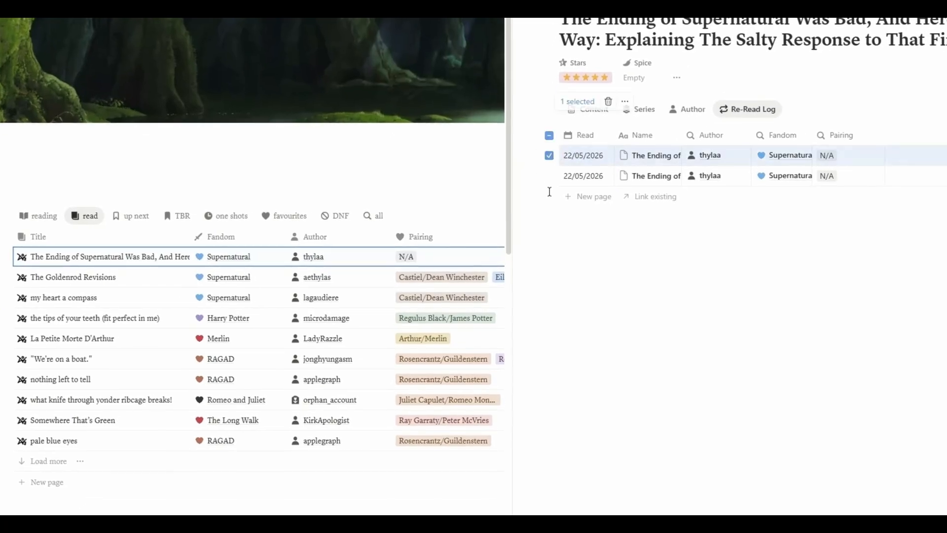
click(611, 101)
click(603, 113)
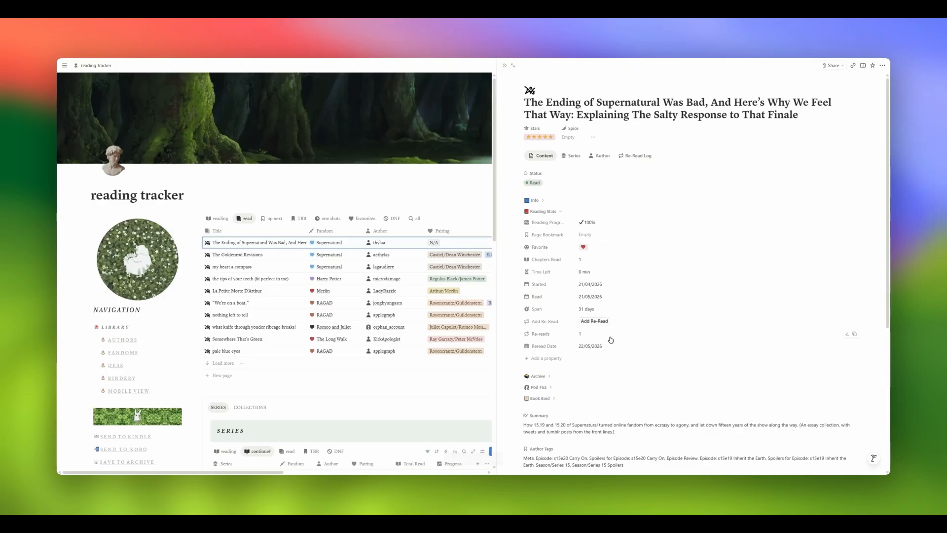
scroll(158, 366, down, 15)
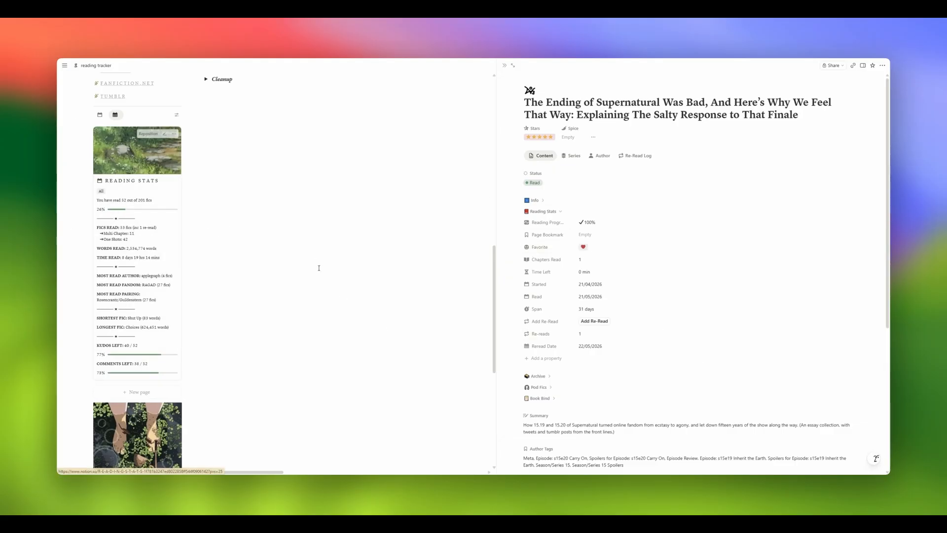
scroll(317, 266, up, 15)
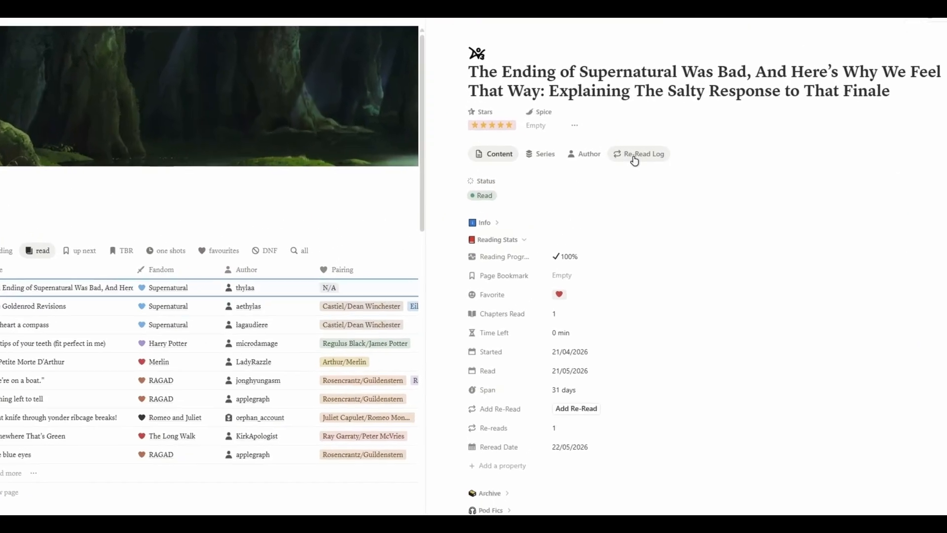
- Delete the remaining entry from the Re-Read Log and return to the fic's content properties
click(634, 156)
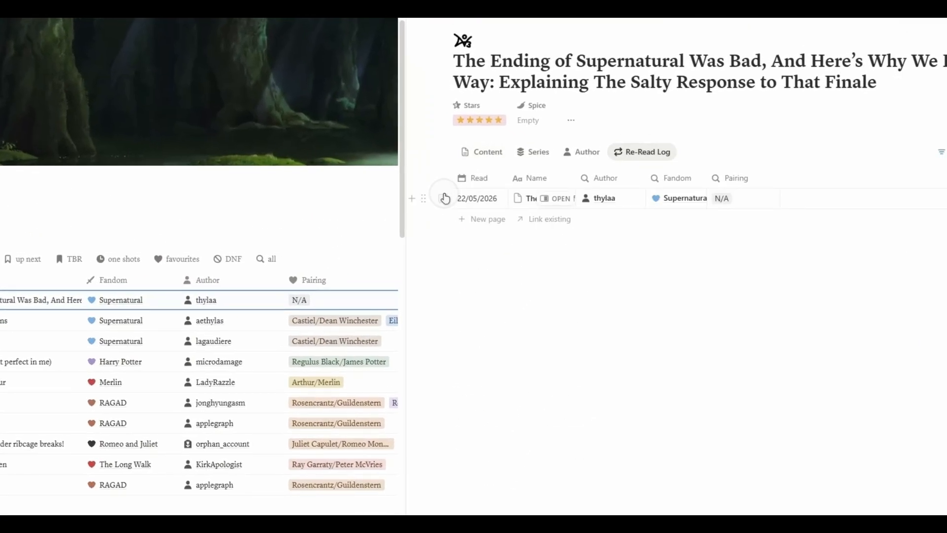
click(443, 198)
click(502, 145)
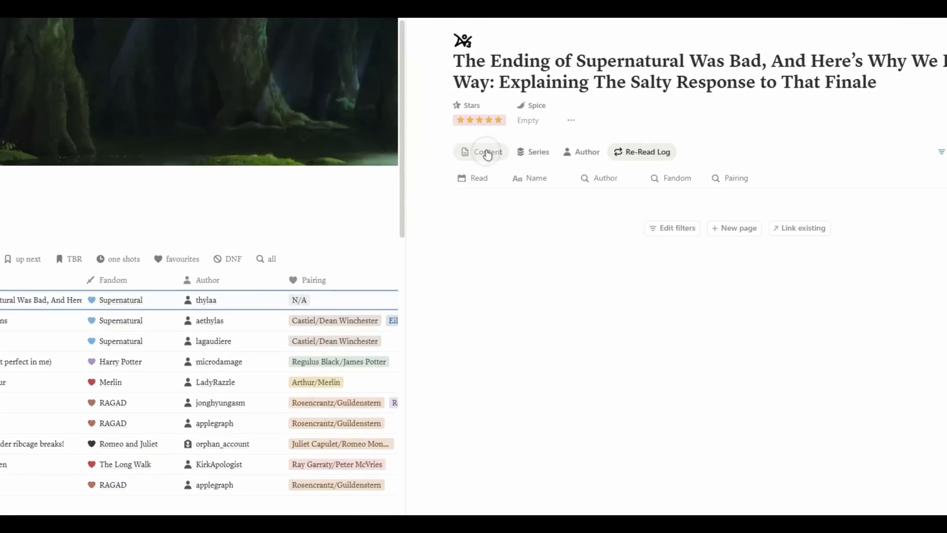
click(486, 153)
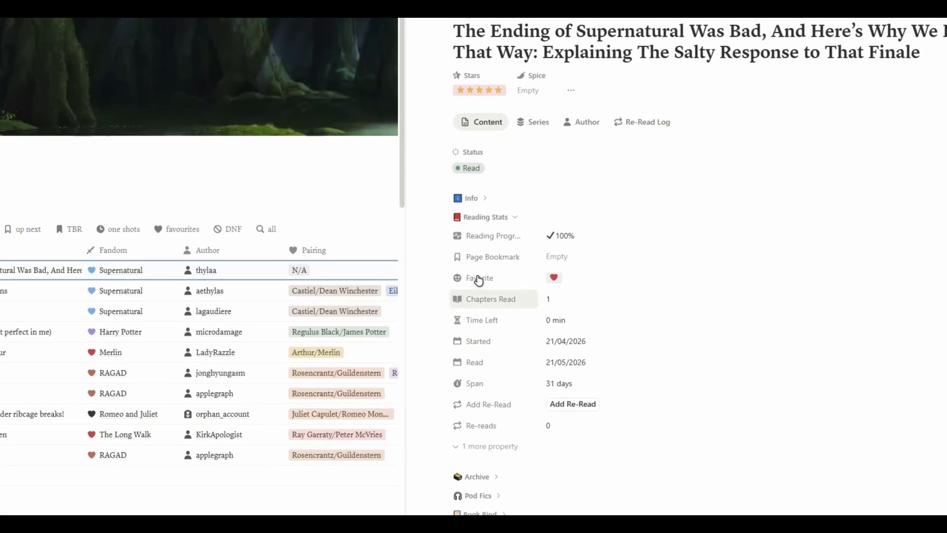
- Check the hidden property in the Reading Stats section, collapse the section and expand Archive
click(507, 446)
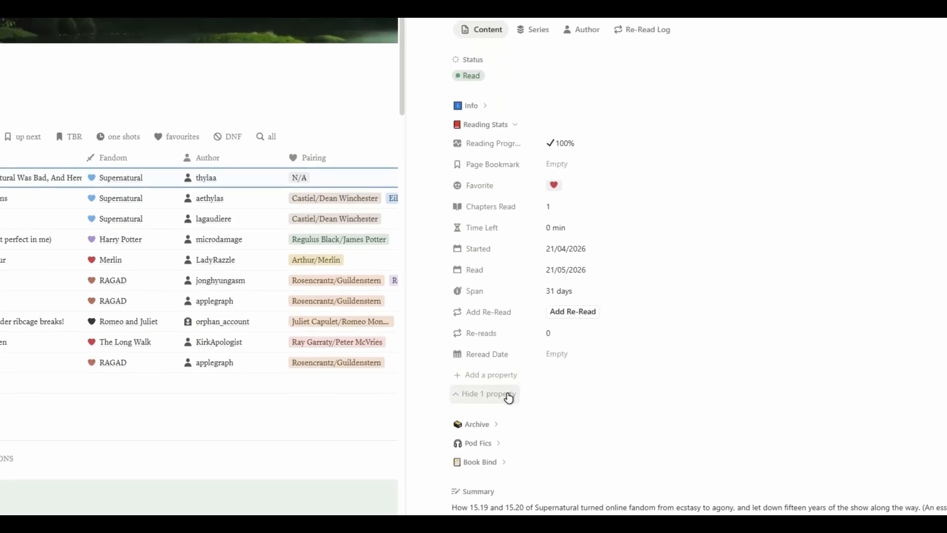
click(508, 396)
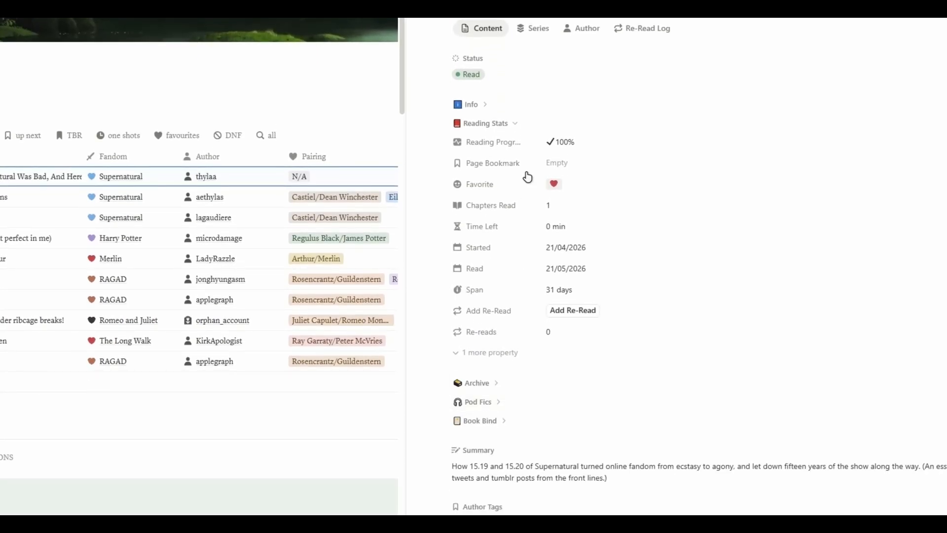
click(510, 125)
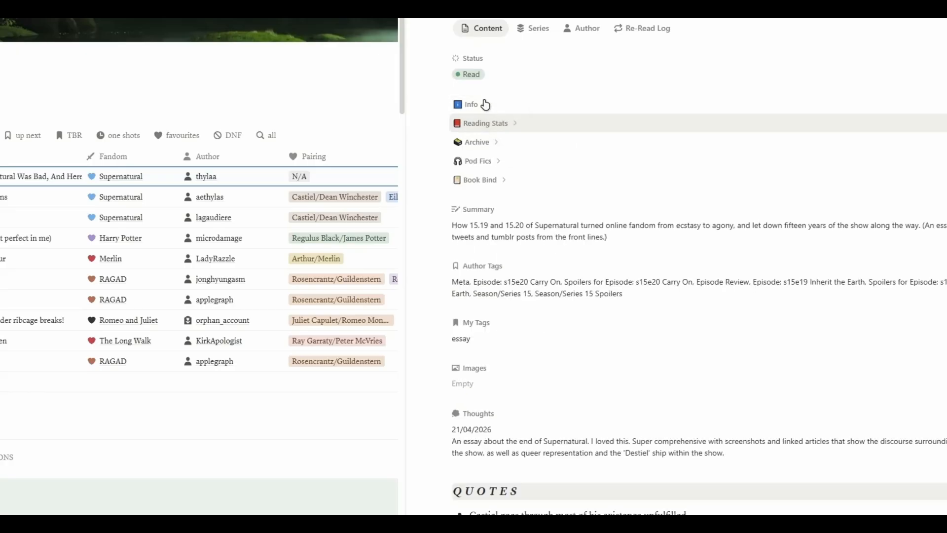
click(475, 146)
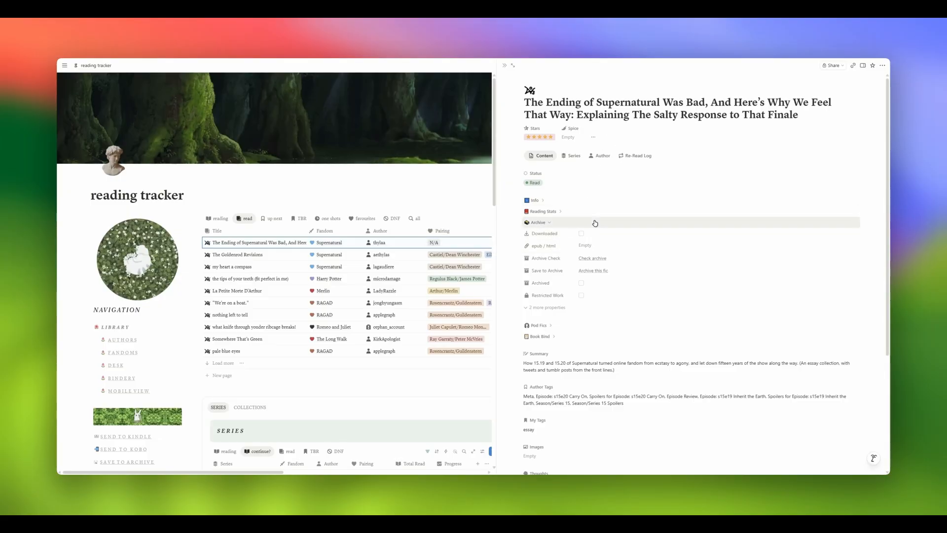
- Tick and untick the Archive section's Downloaded checkbox, and view the upload options for epub / html
click(582, 234)
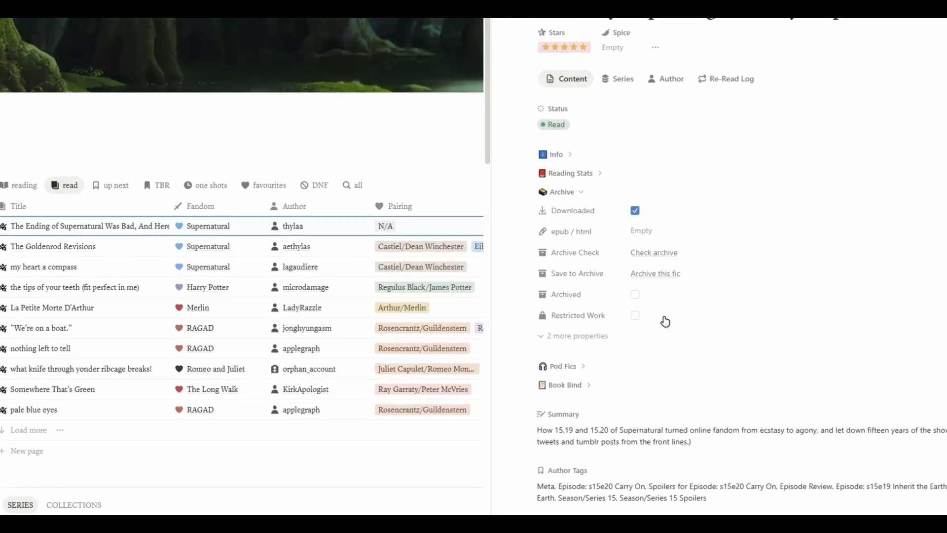
click(635, 212)
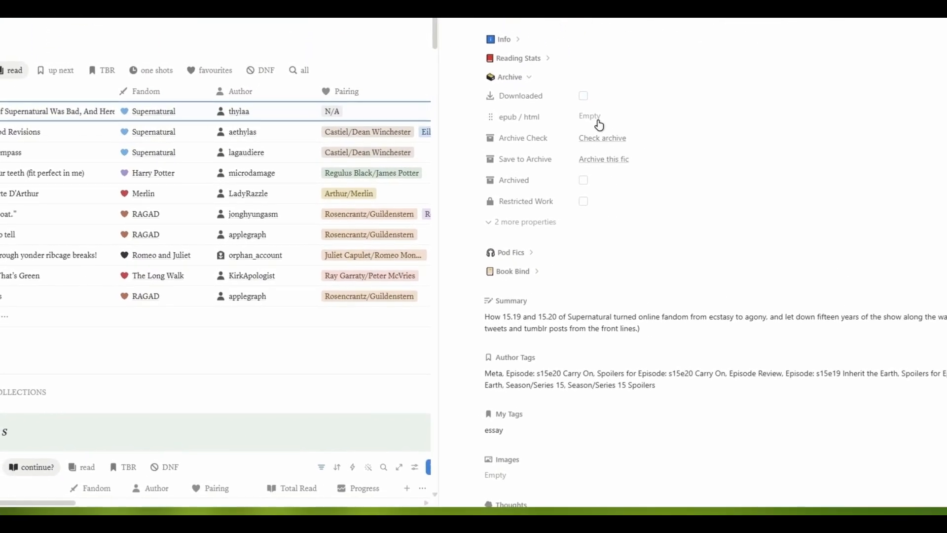
click(594, 119)
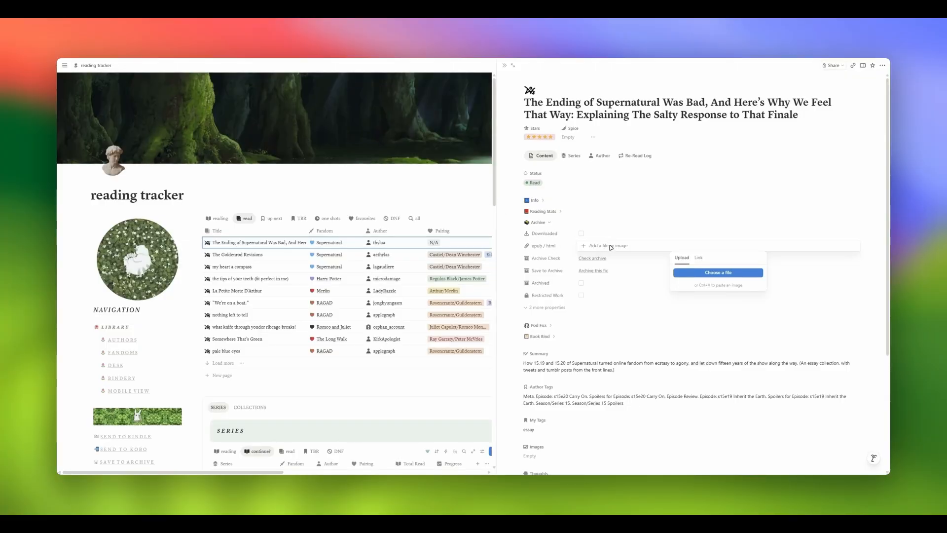
click(511, 261)
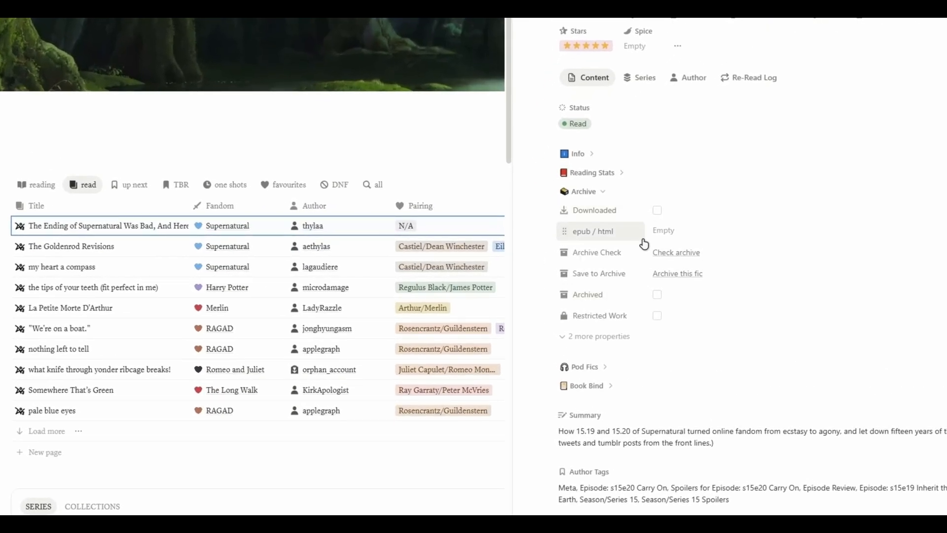
- Open the fic's Check archive link and tick both AO3 Terms of Service consent boxes
click(666, 256)
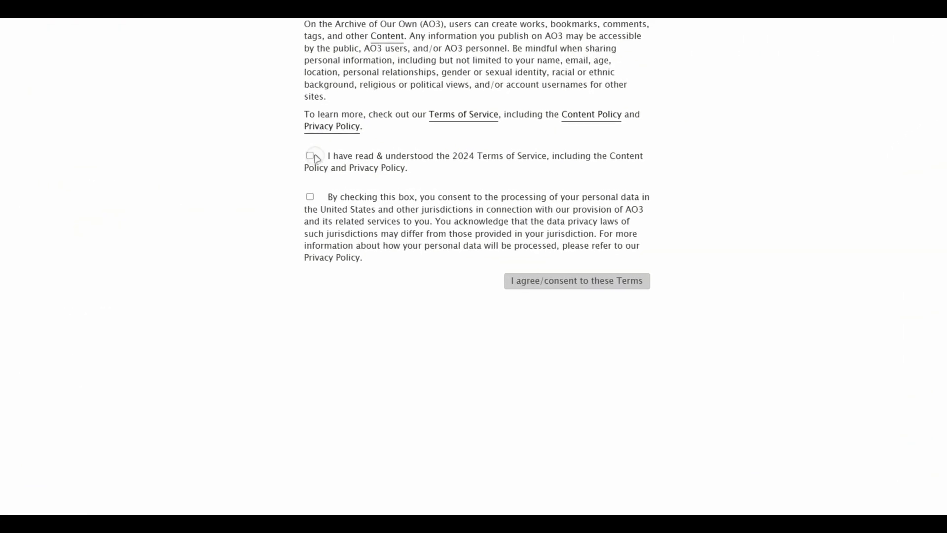
click(351, 162)
click(307, 198)
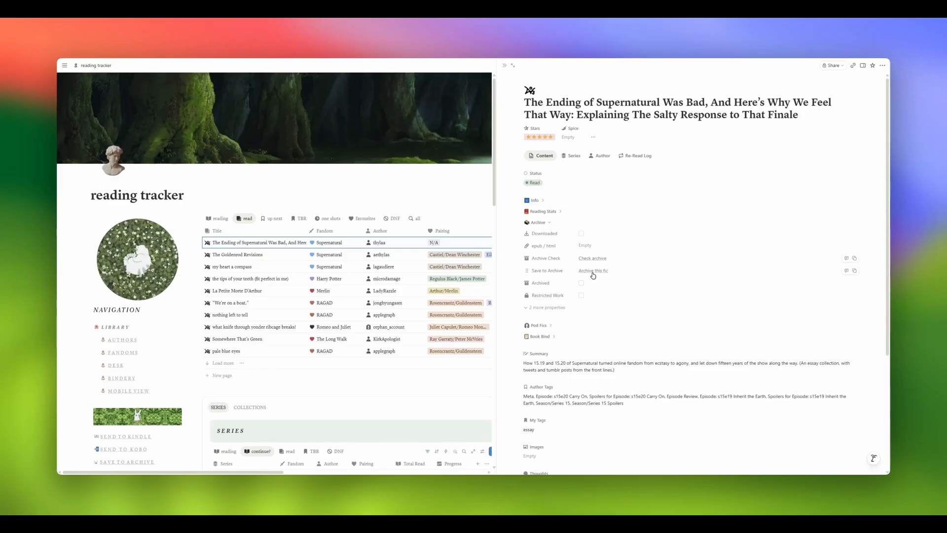
- Save the fic's page to the Wayback Machine through Archive this fic, and tick and untick Restricted Work
click(592, 271)
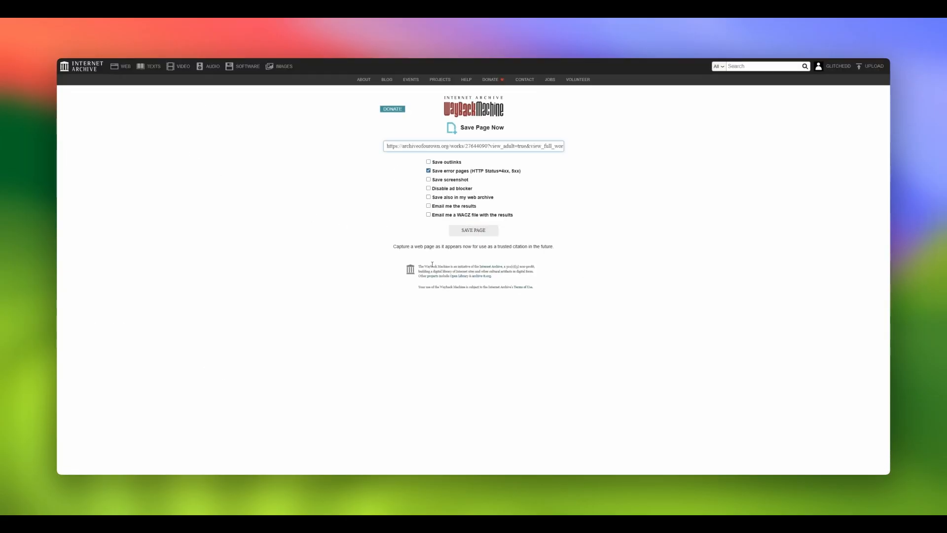
click(469, 226)
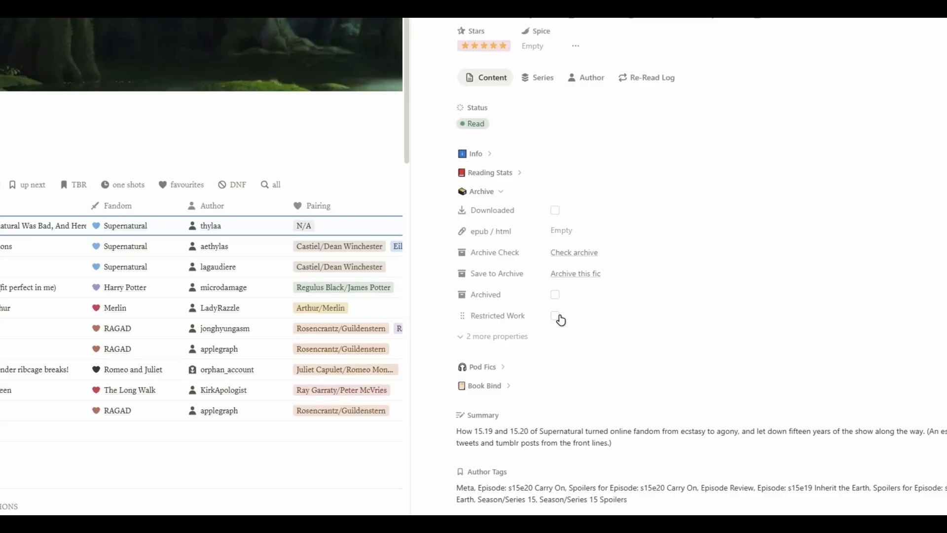
click(557, 318)
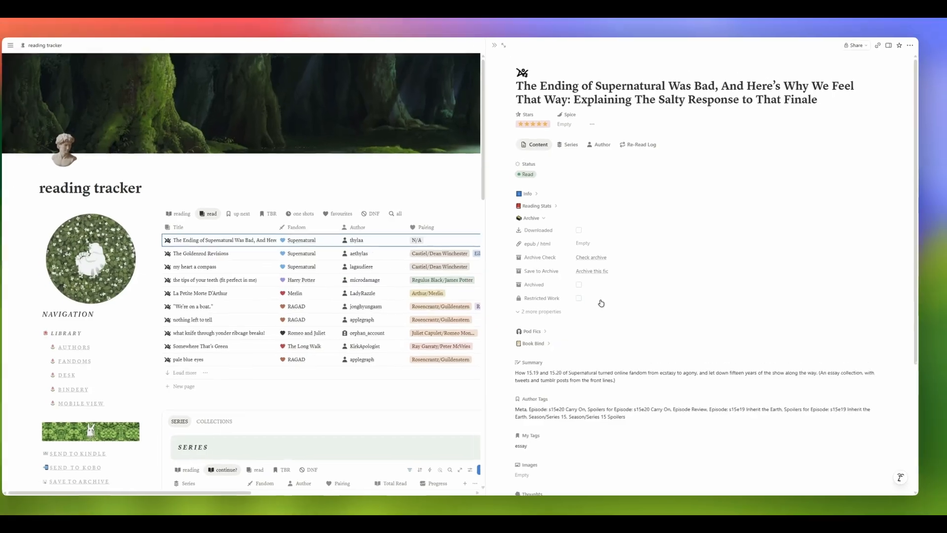
click(557, 316)
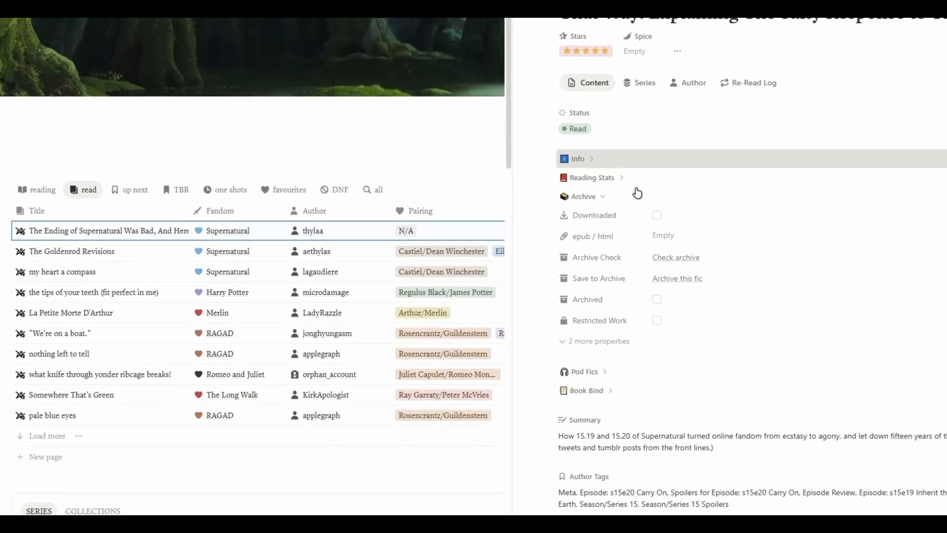
- Open the author's page from the fic's Info section, enable Do Not Archive there and return to the fic
click(623, 159)
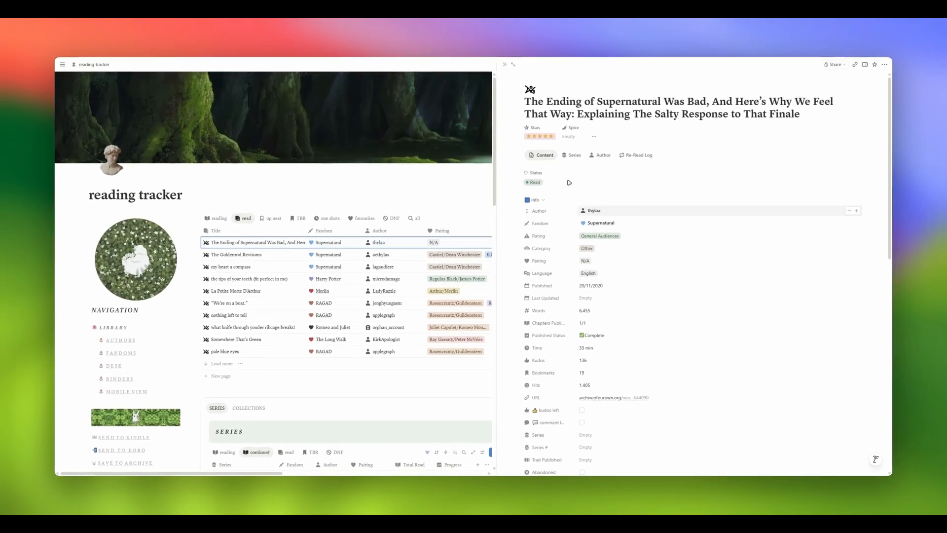
click(594, 210)
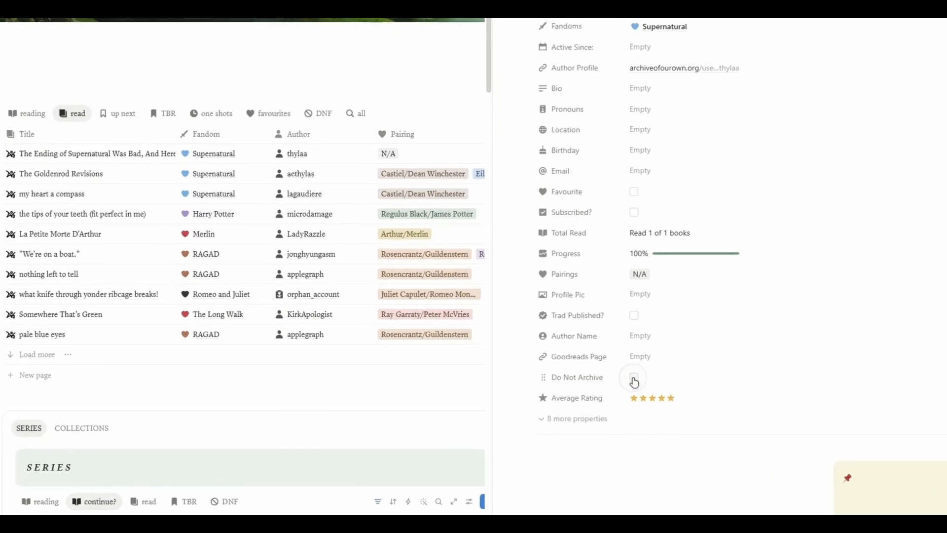
click(581, 376)
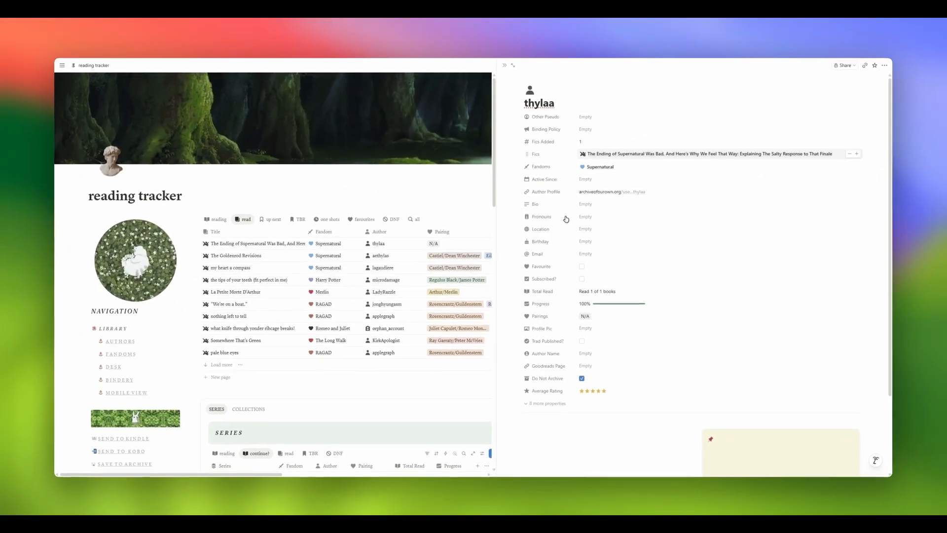
click(627, 158)
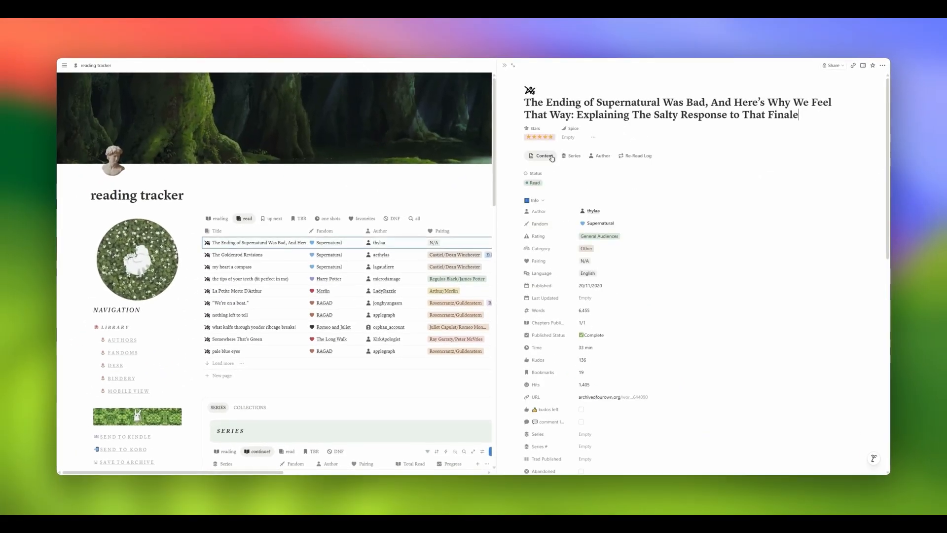
- Check the fic's Save to Archive property, and collapse the Archive and Info sections
scroll(655, 304, down, 3)
scroll(642, 287, down, 4)
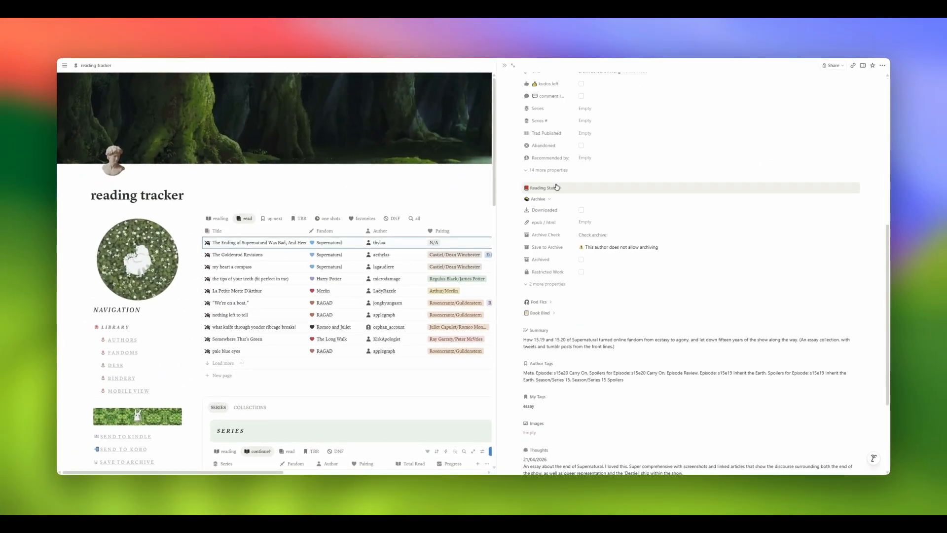
click(549, 200)
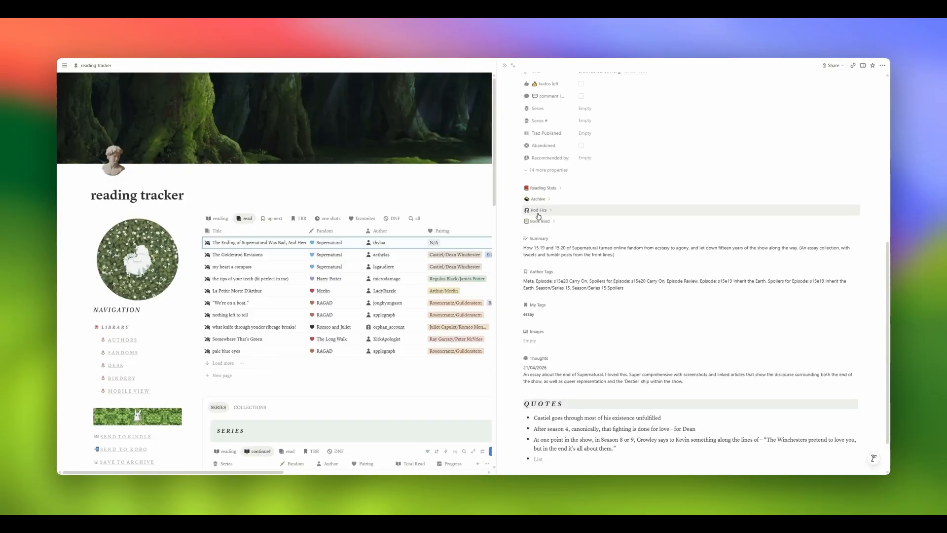
scroll(539, 216, up, 7)
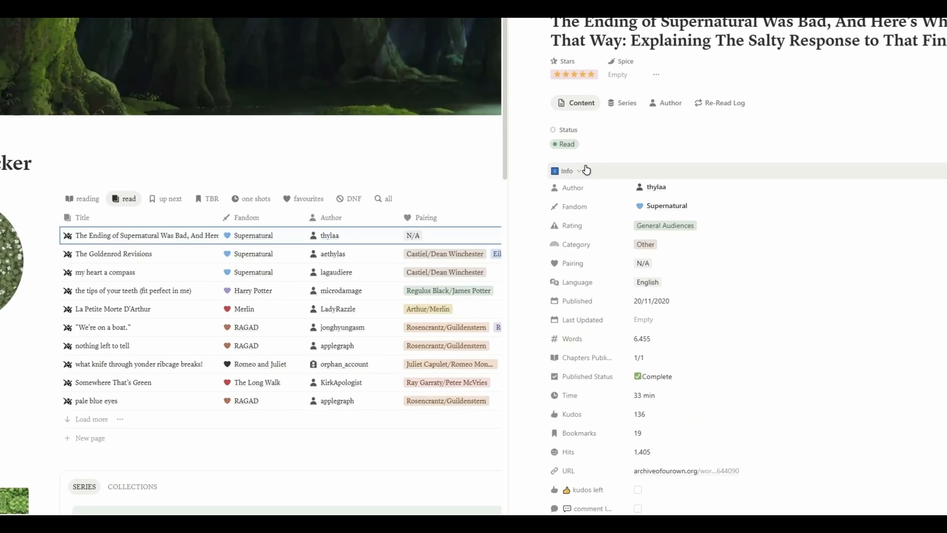
click(548, 200)
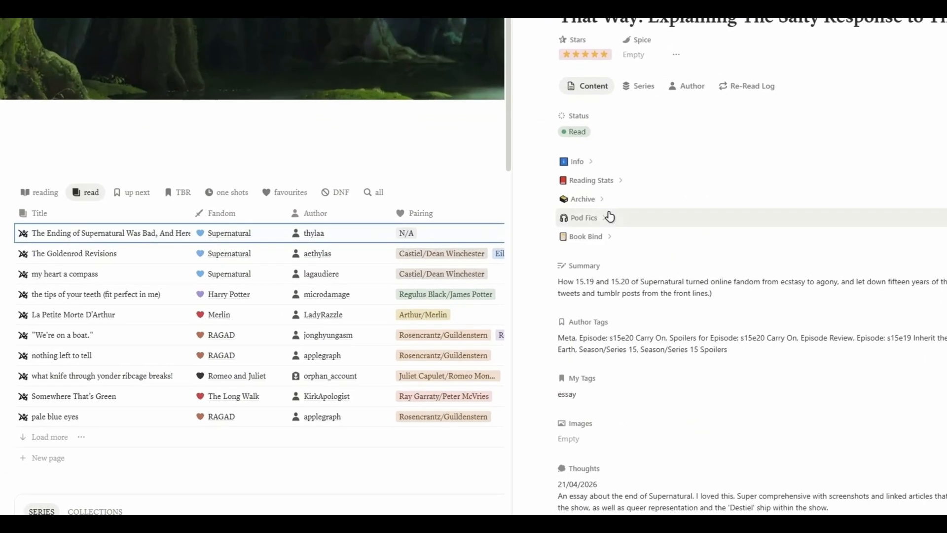
- Expand the Pod Fics section to view its properties, and close the fic's page
scroll(610, 217, down, 2)
click(594, 96)
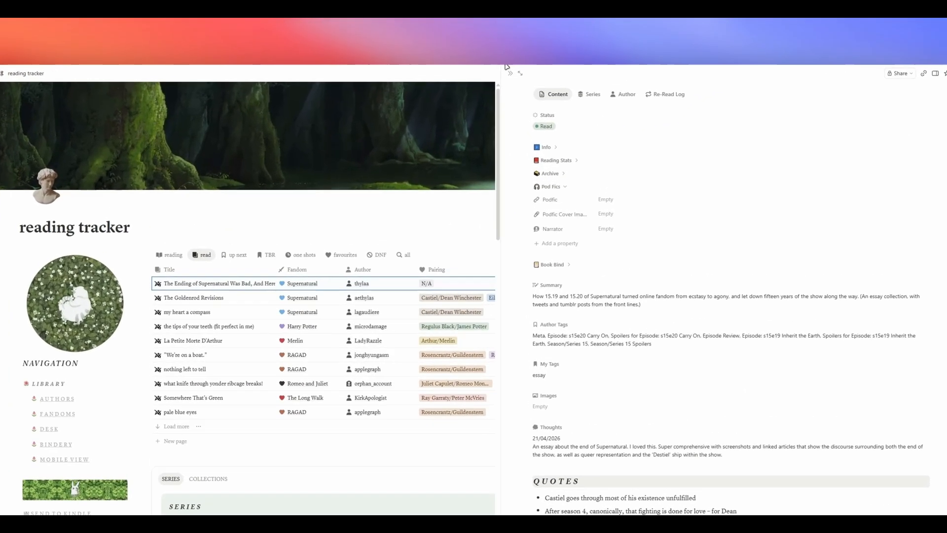
click(526, 96)
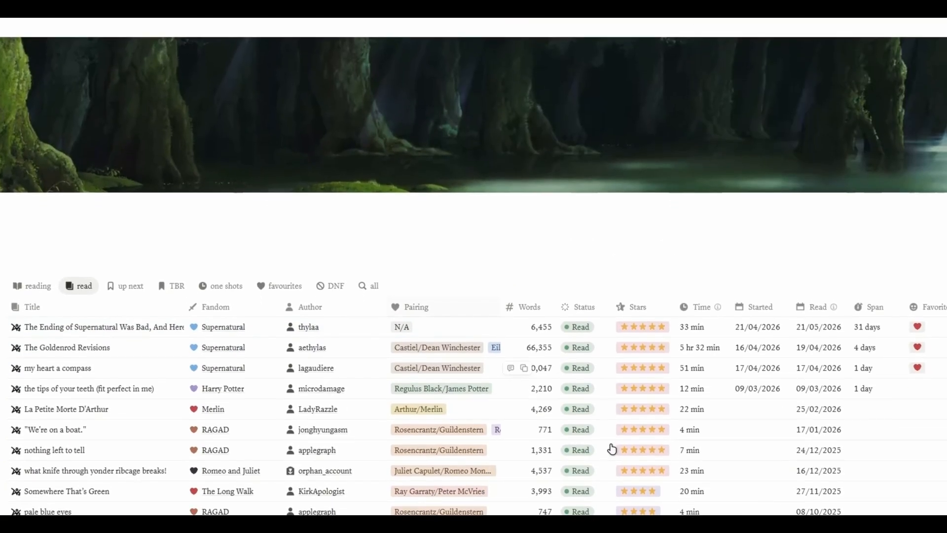
- Open "All the Young Dudes" from the Podfics gallery and examine its Pod Fics properties
scroll(455, 229, down, 5)
scroll(455, 229, up, 2)
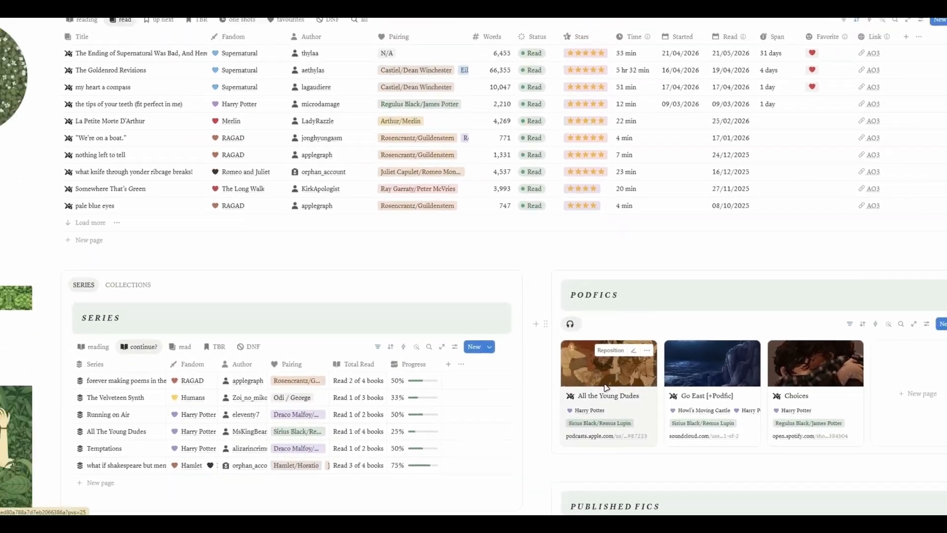
click(660, 469)
scroll(423, 286, down, 10)
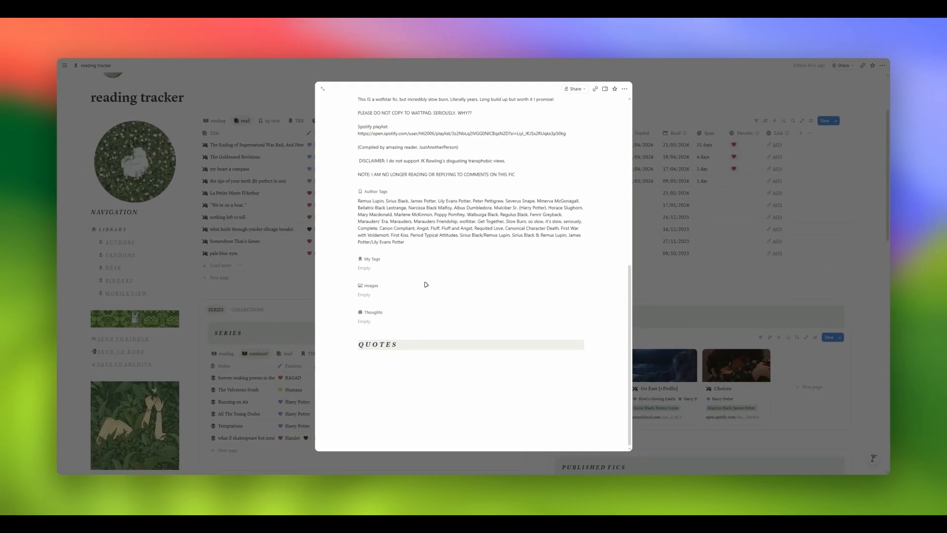
scroll(422, 286, up, 6)
scroll(422, 286, up, 5)
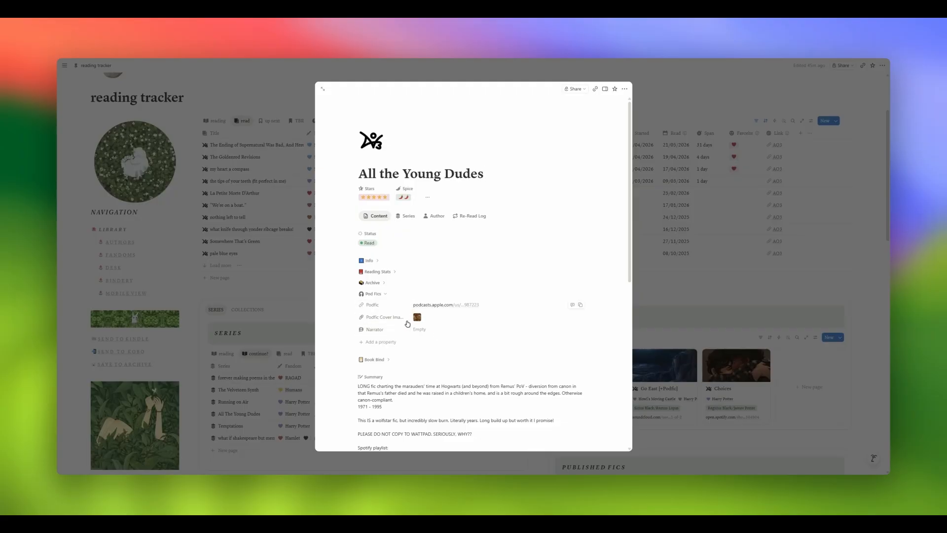
- Close the podfic entry and inspect the filter applied to the Podfics gallery
click(720, 340)
scroll(739, 341, down, 2)
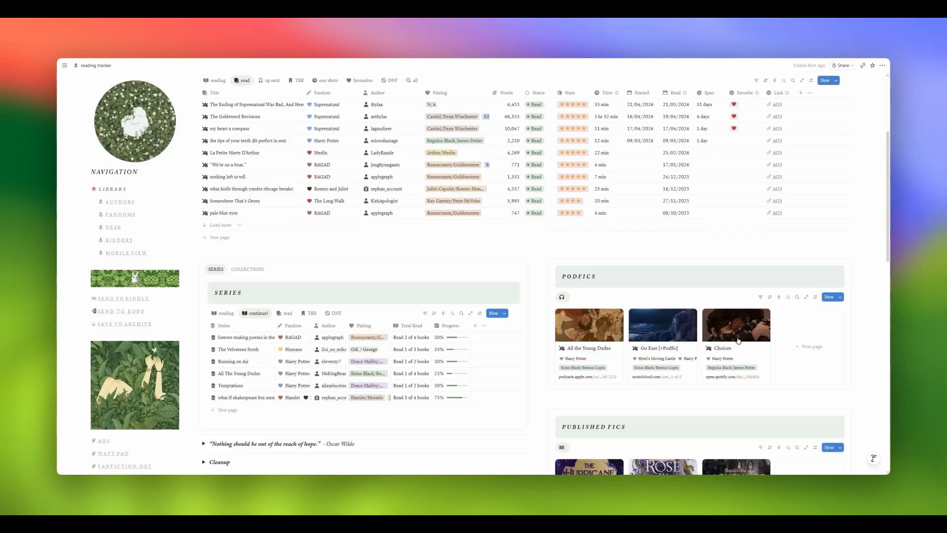
scroll(738, 341, down, 1)
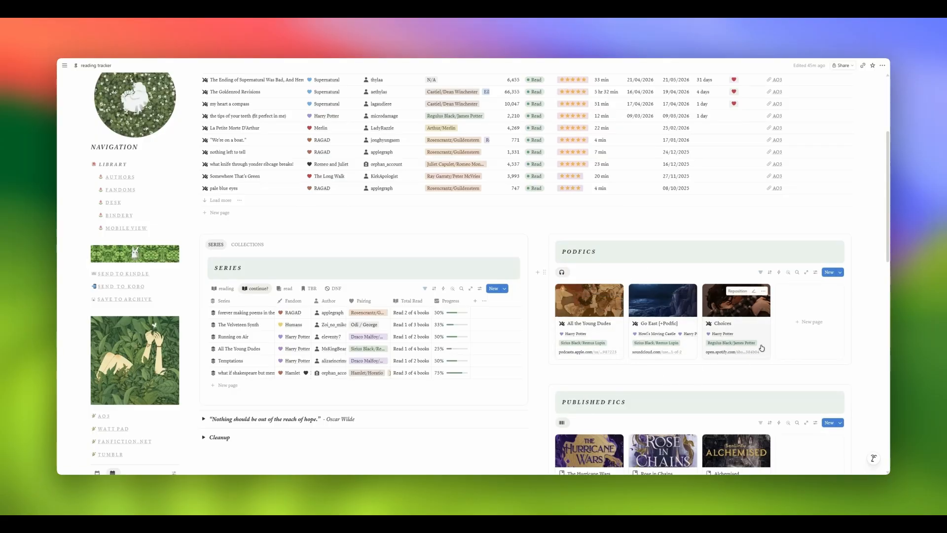
click(760, 274)
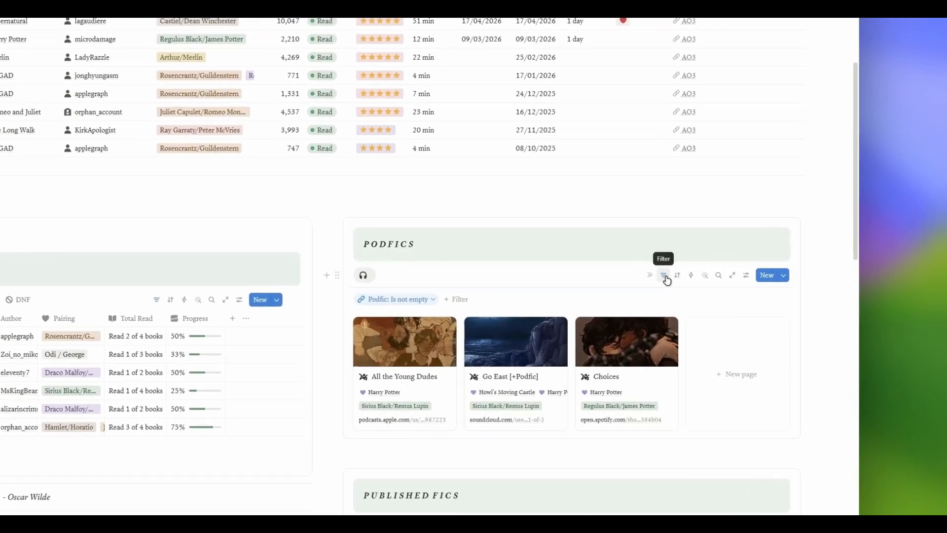
click(761, 272)
click(615, 277)
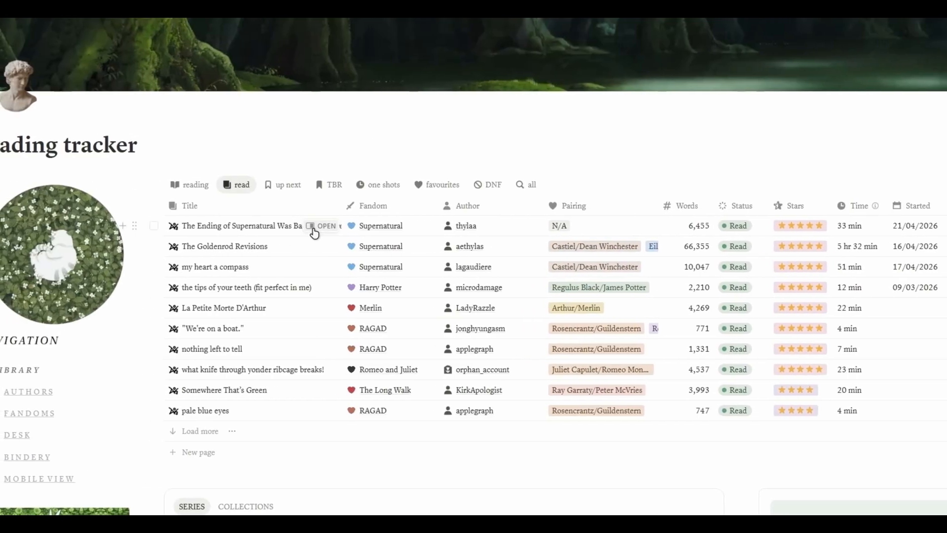
- Reopen "The Ending of Supernatural Was Bad" from the read view, look through its page and collapse Pod Fics
click(307, 228)
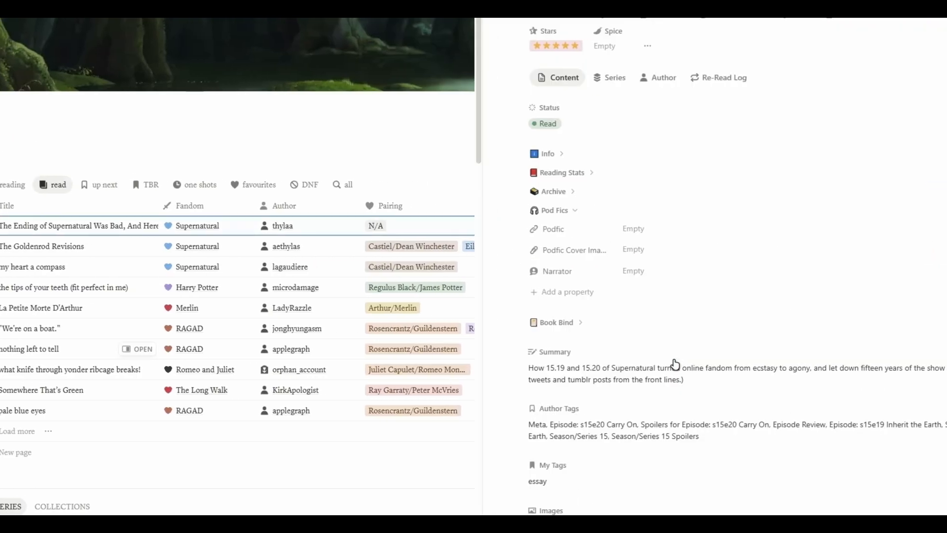
scroll(675, 365, down, 4)
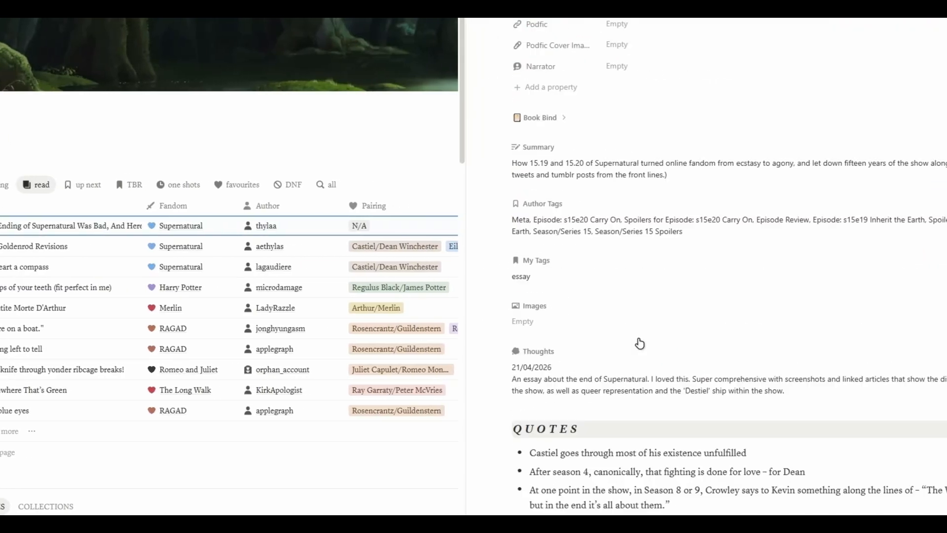
scroll(639, 343, up, 4)
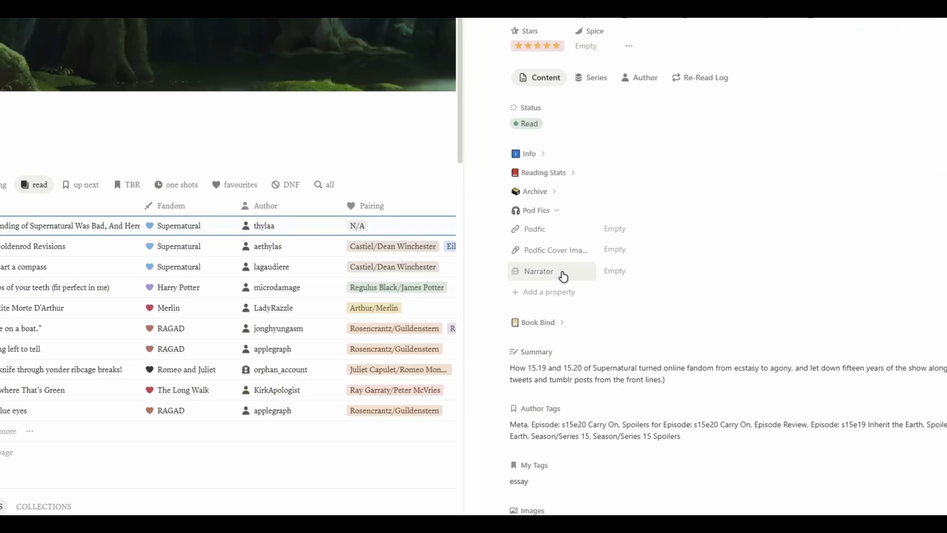
click(556, 213)
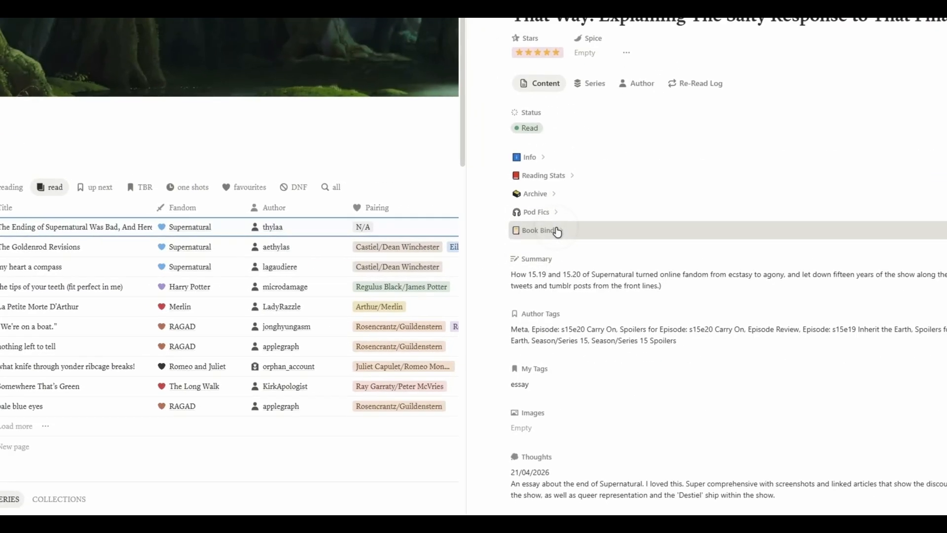
- Expand the fic's Book Bind section, add a new book bind, and collapse the section
click(557, 231)
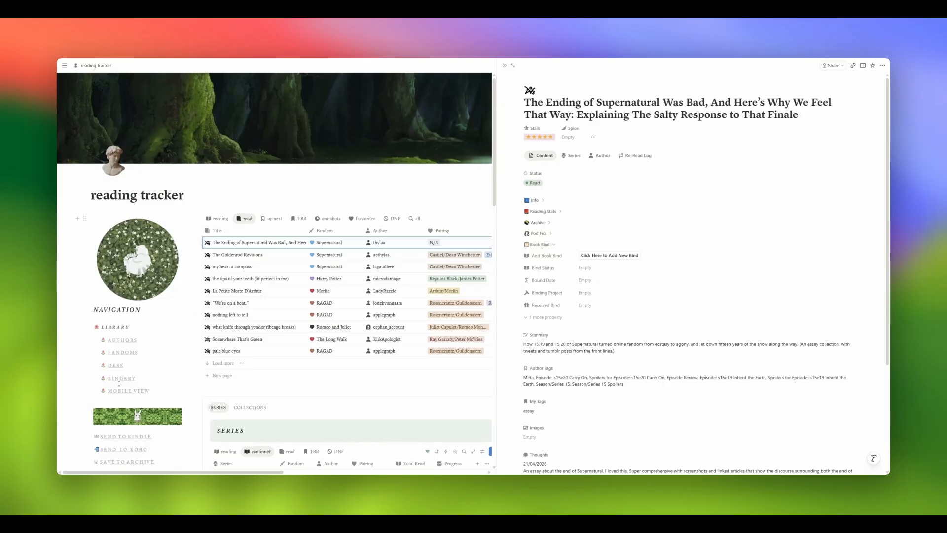
click(609, 256)
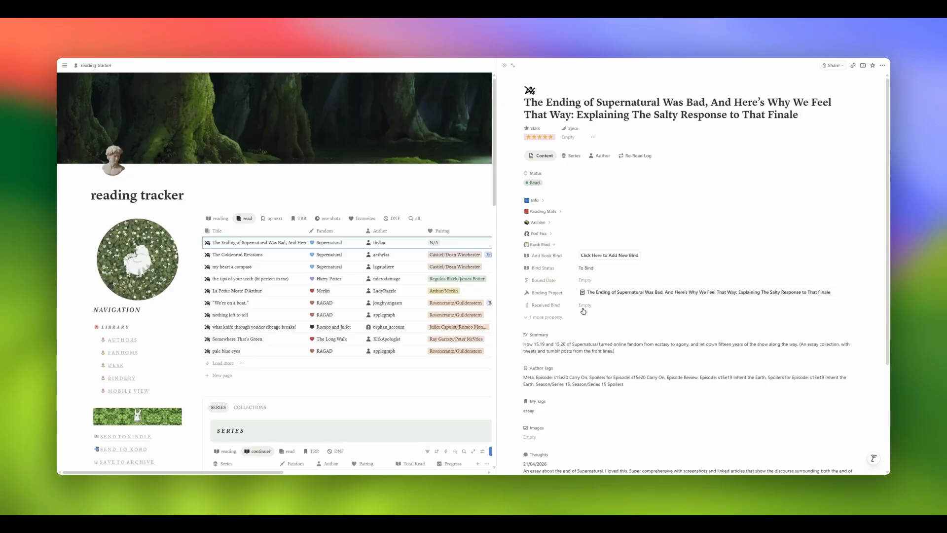
click(554, 245)
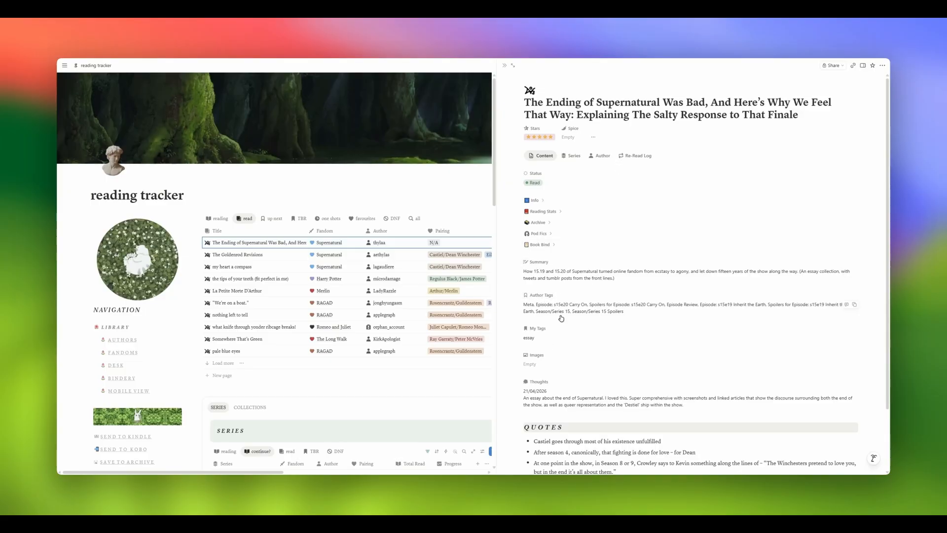
- Examine the My Tags and Author Tags properties of the fic by opening each for editing
scroll(561, 318, down, 1)
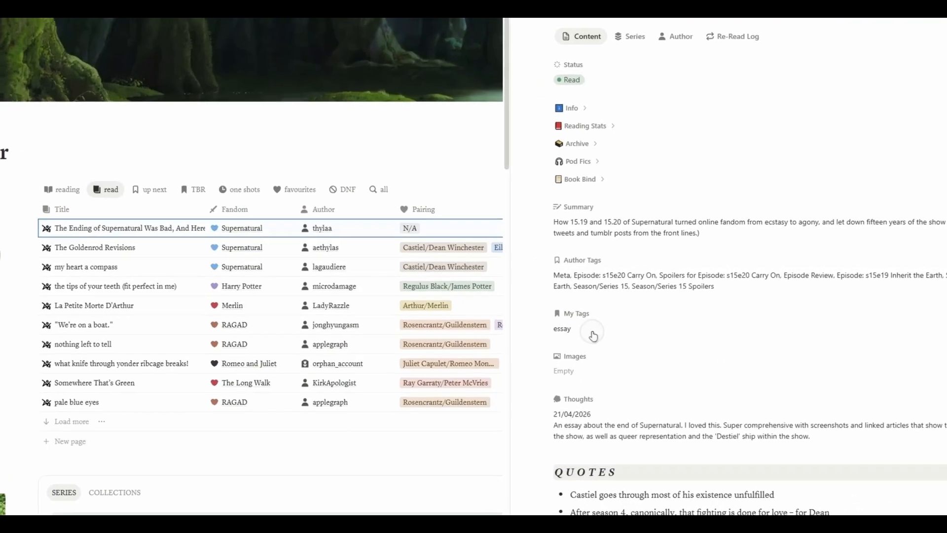
click(545, 307)
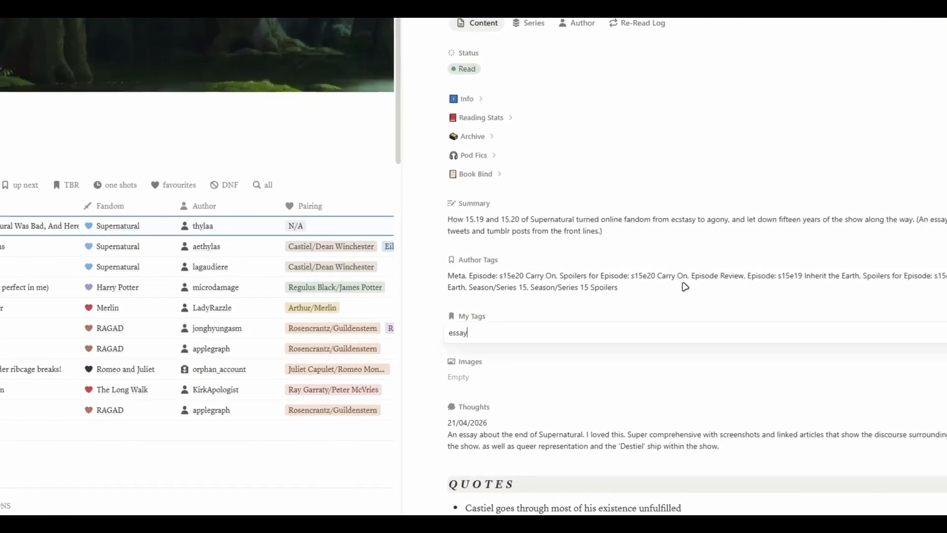
click(617, 368)
click(625, 290)
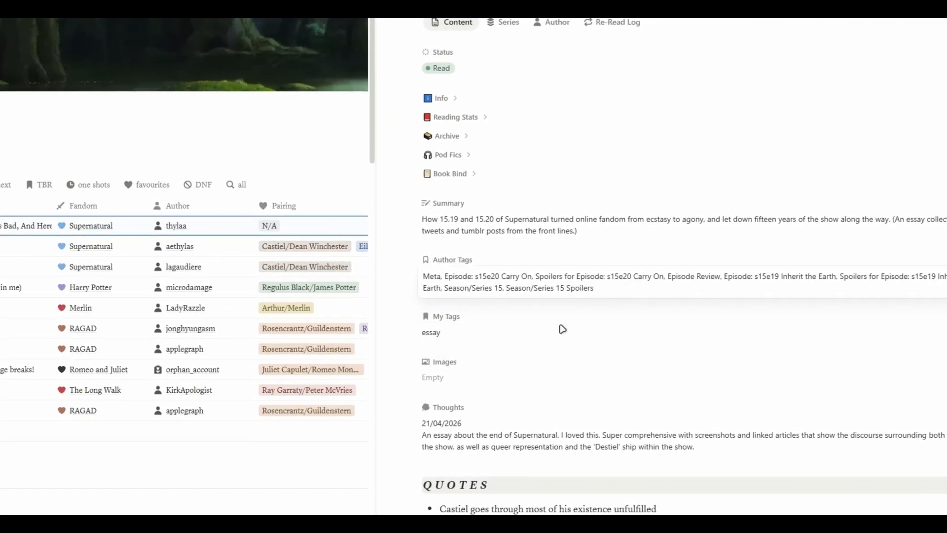
click(499, 336)
- Clear the text in the fic's My Tags property
click(469, 335)
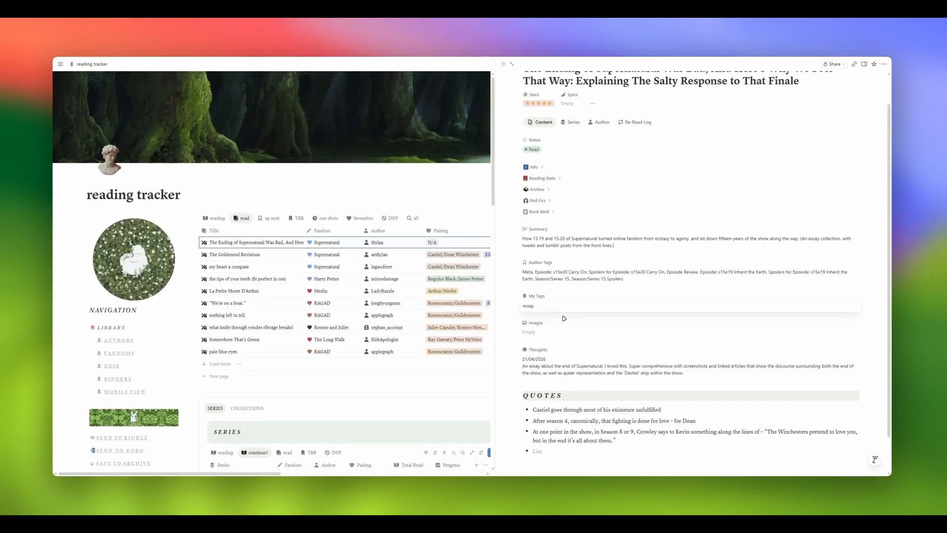
text(,)
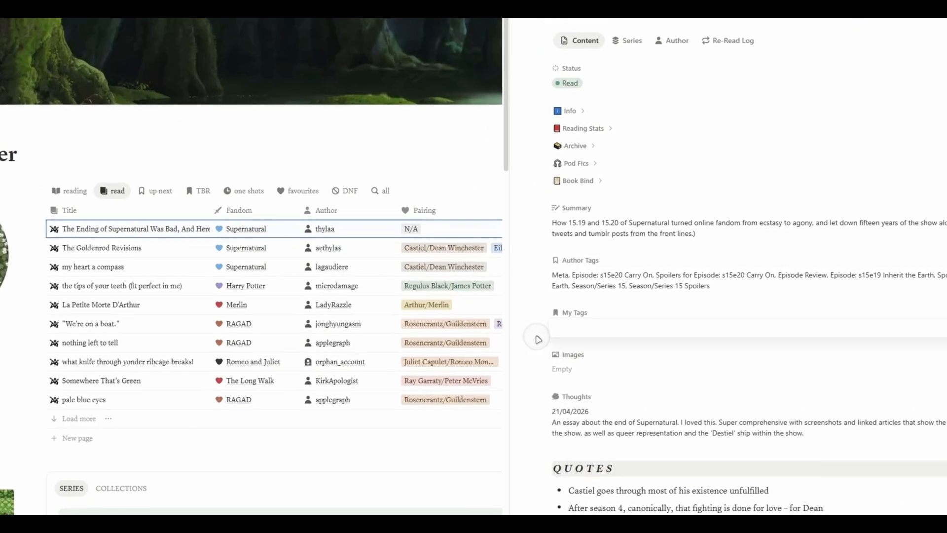
click(516, 314)
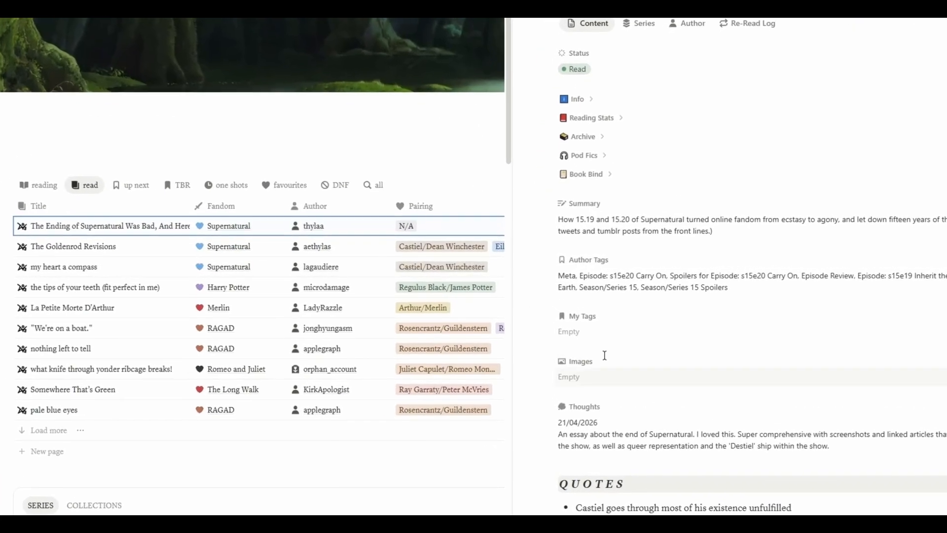
click(580, 387)
click(548, 383)
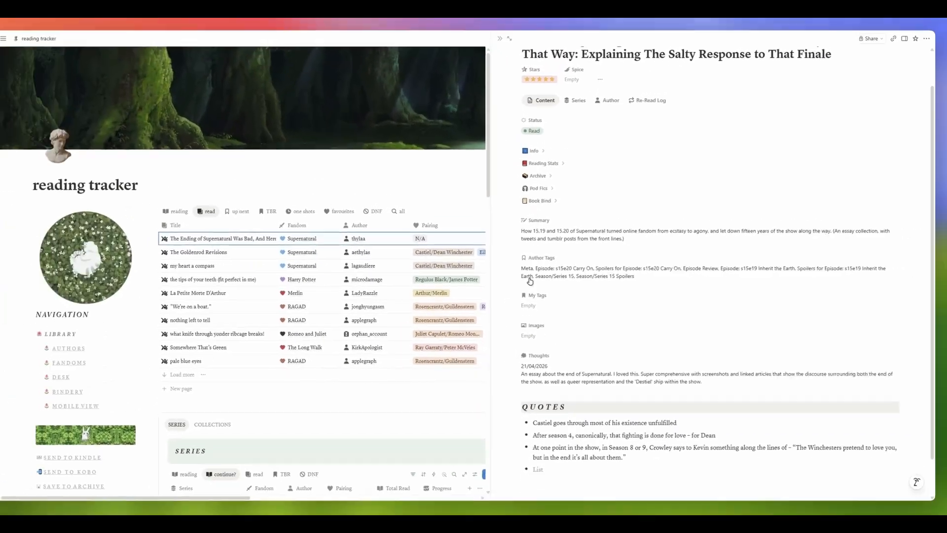
- Open the fic's Thoughts property for editing
scroll(557, 287, down, 2)
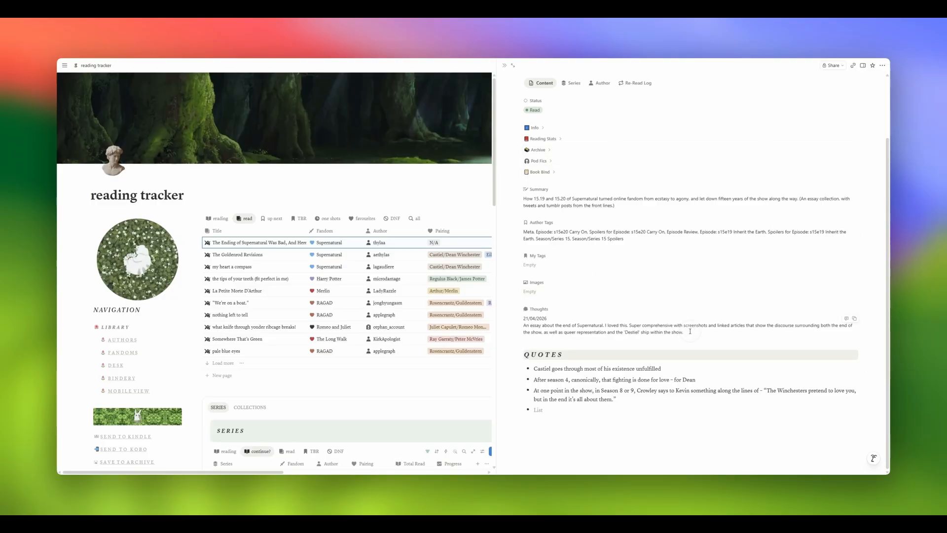
click(527, 329)
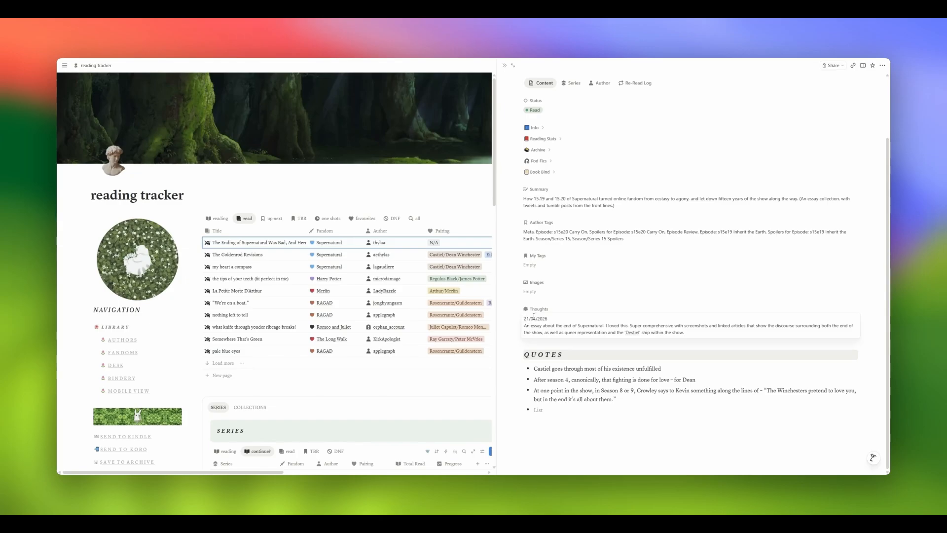
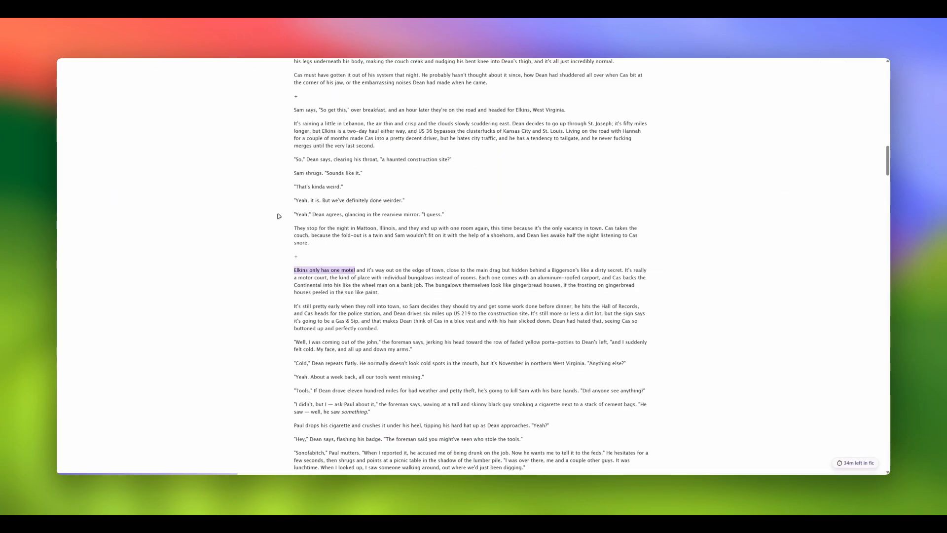
- Select the passage beginning "They stop for the night in Mattoon, Illinois" in the fic text and send it to the tracker
drag(297, 227, 638, 228)
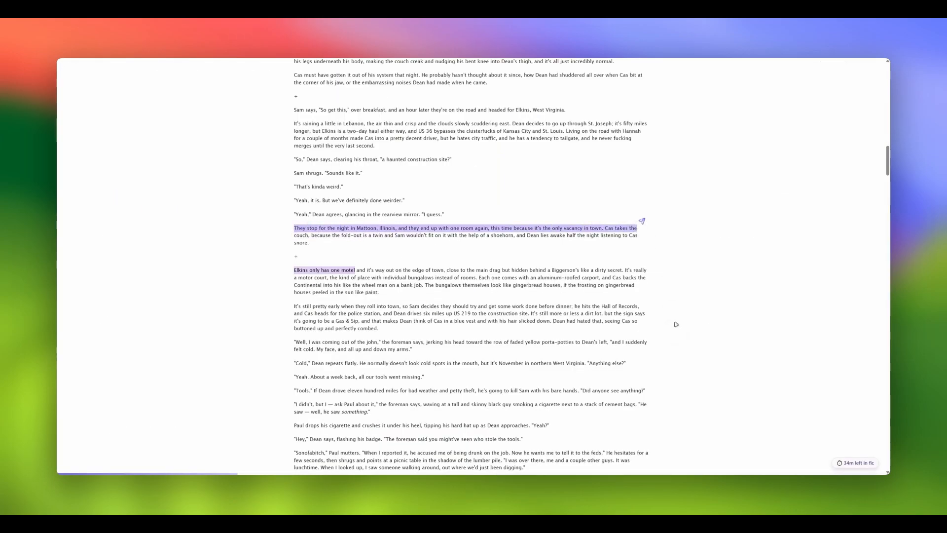
click(643, 224)
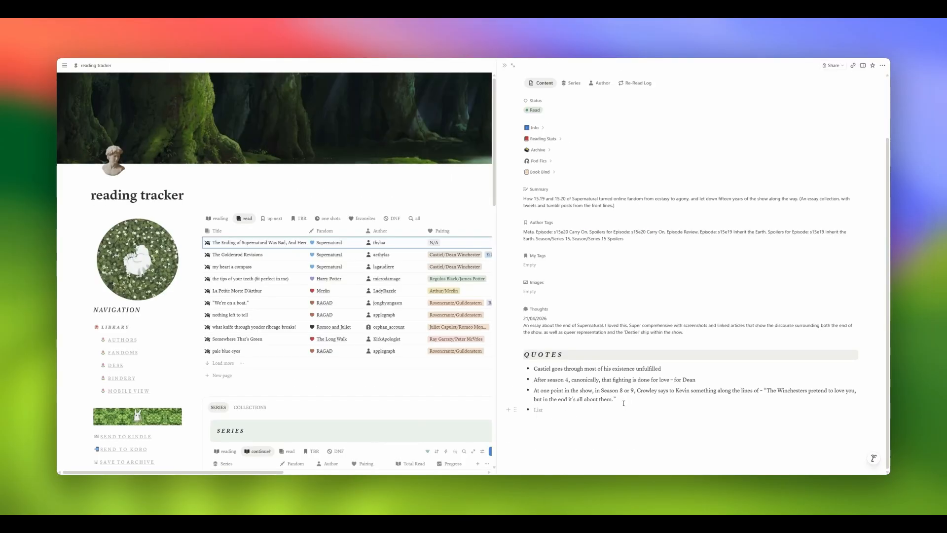
- Review the fic's Quotes, Author, Series and Re-Read Log sections, return to Content, and close the page
scroll(594, 279, up, 3)
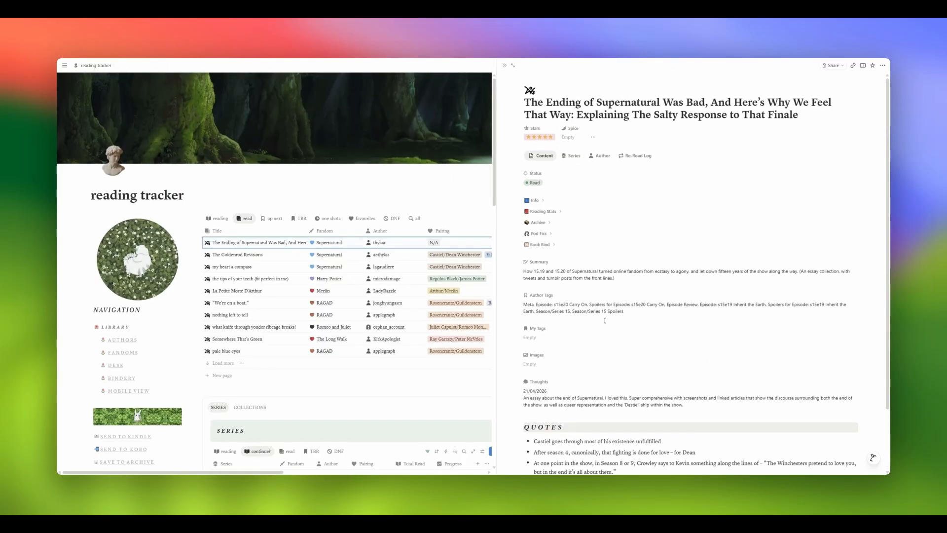
scroll(582, 158, down, 3)
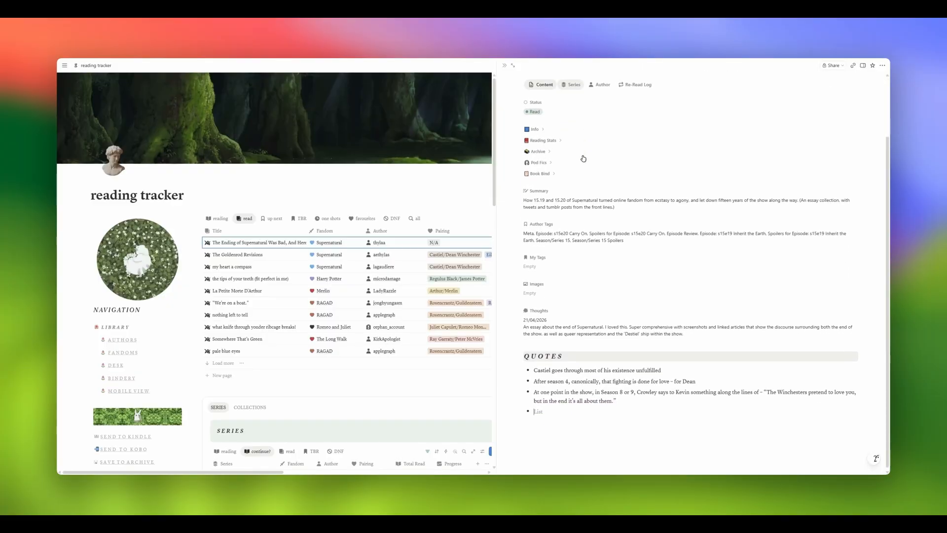
scroll(582, 157, up, 3)
click(609, 157)
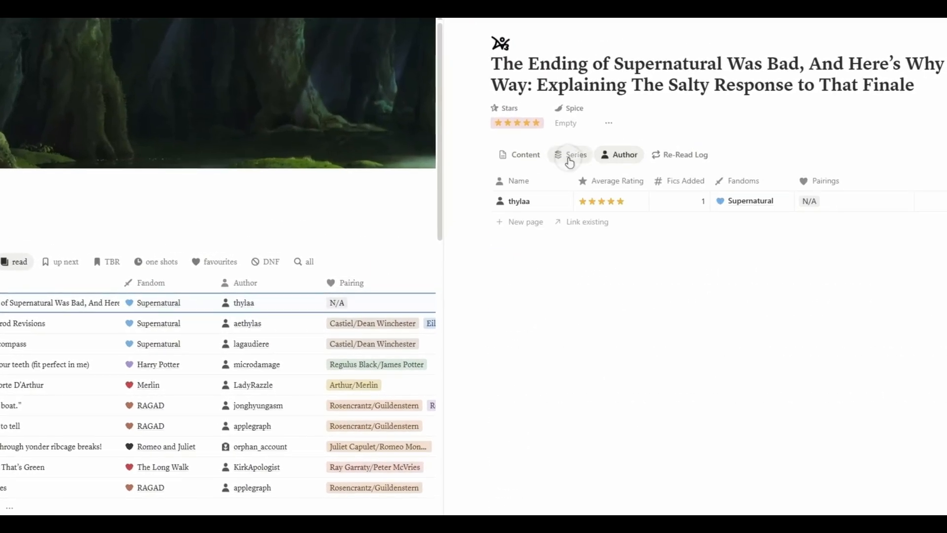
click(569, 157)
click(673, 161)
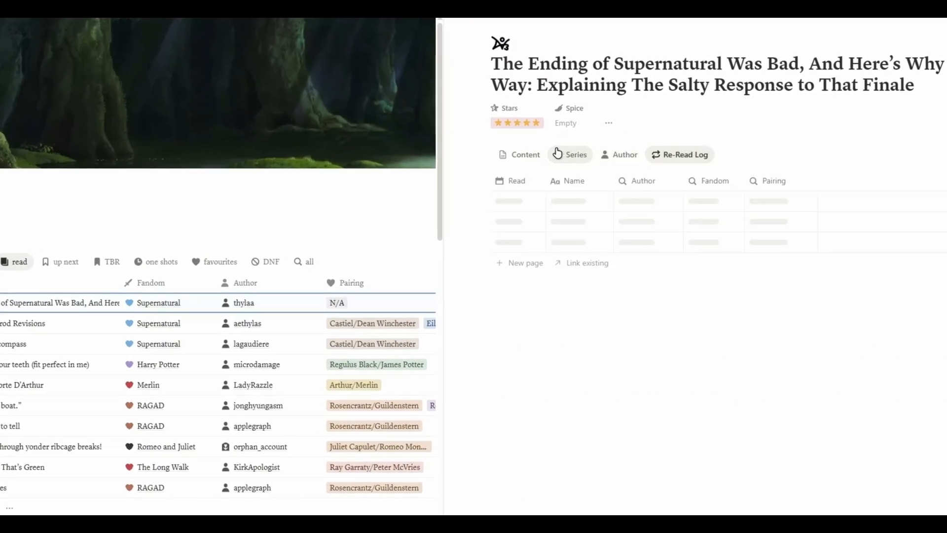
click(526, 154)
scroll(716, 197, down, 3)
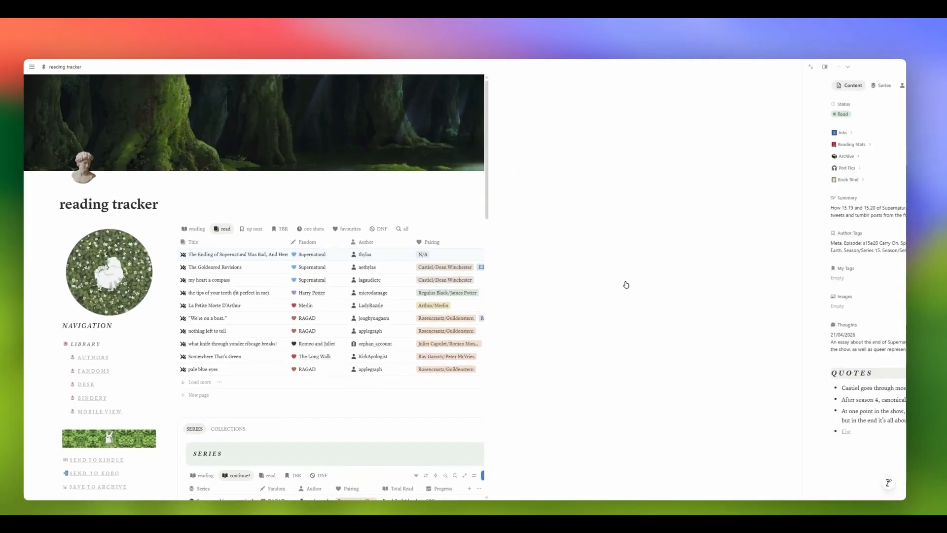
key(Escape)
- Show the read series and examine the pages of "The Loss of Flesh and Soul" and "Choices"
scroll(626, 285, down, 5)
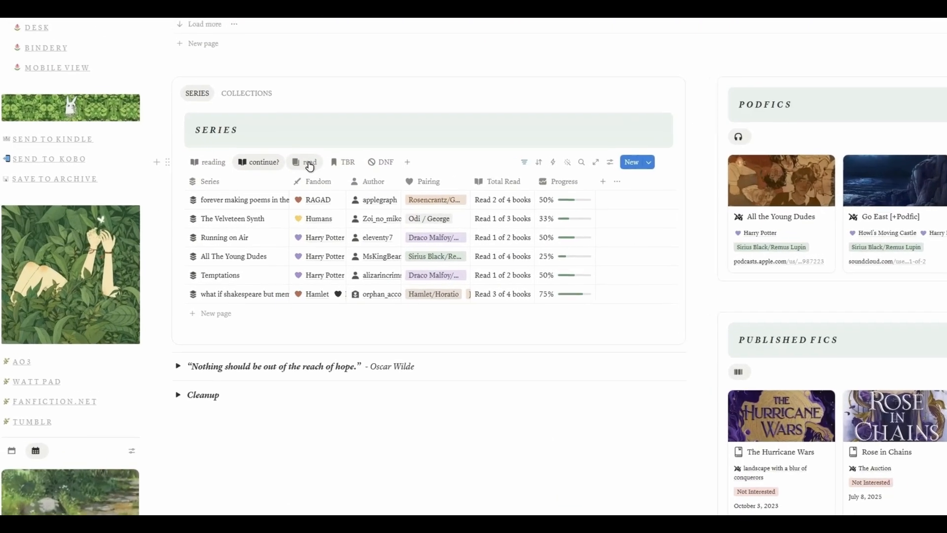
click(291, 192)
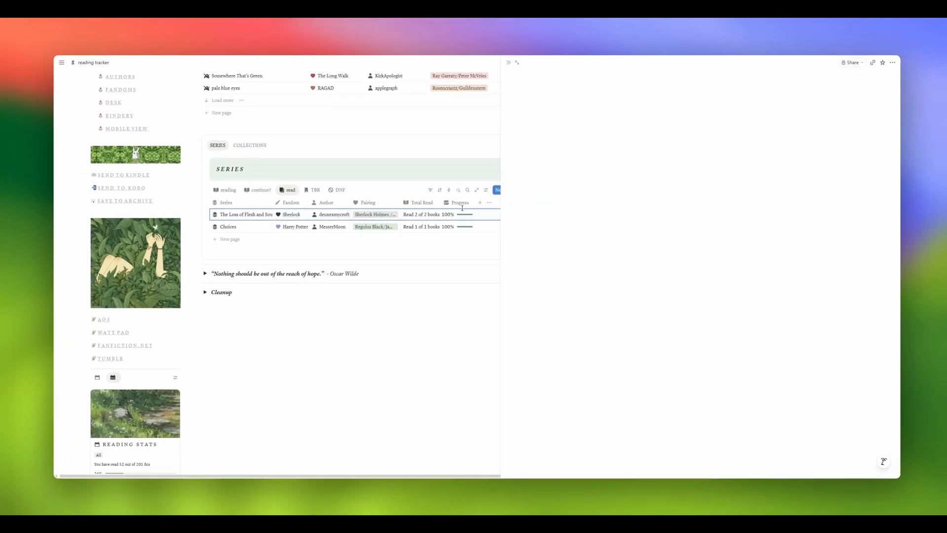
click(265, 208)
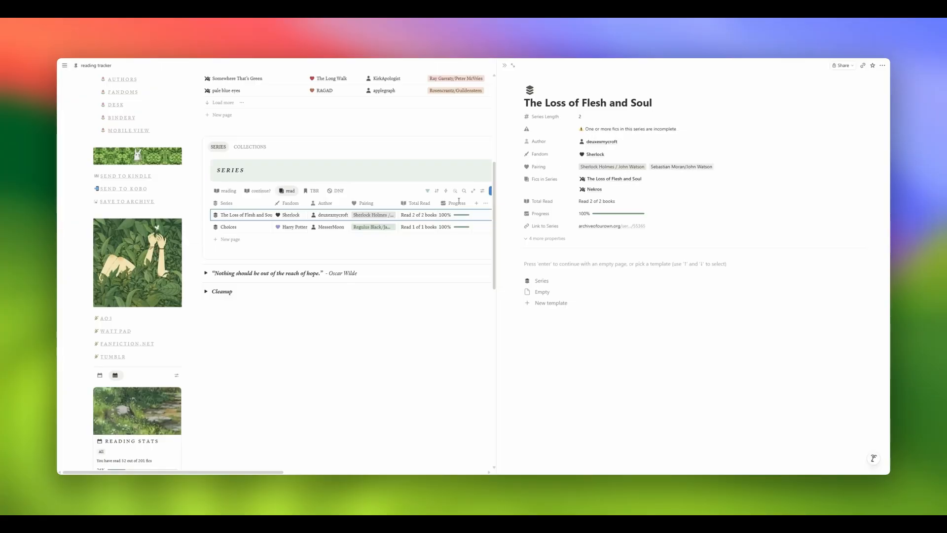
click(259, 228)
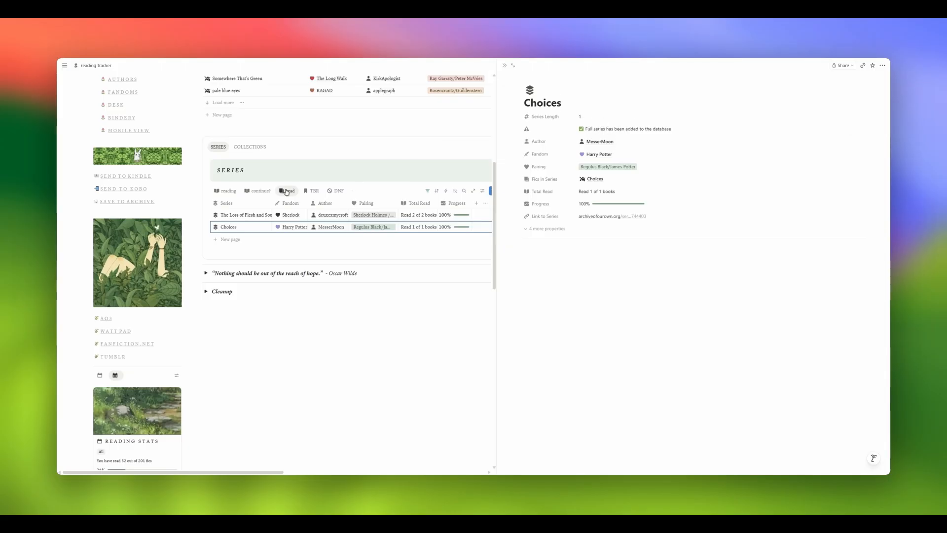
- Switch the Series table to the continue? view and close the "Choices" page
click(258, 191)
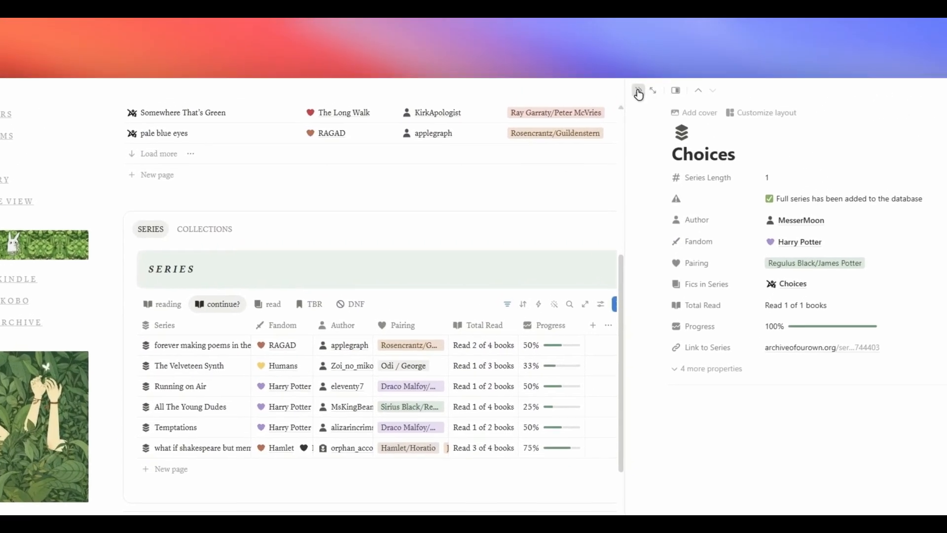
click(647, 84)
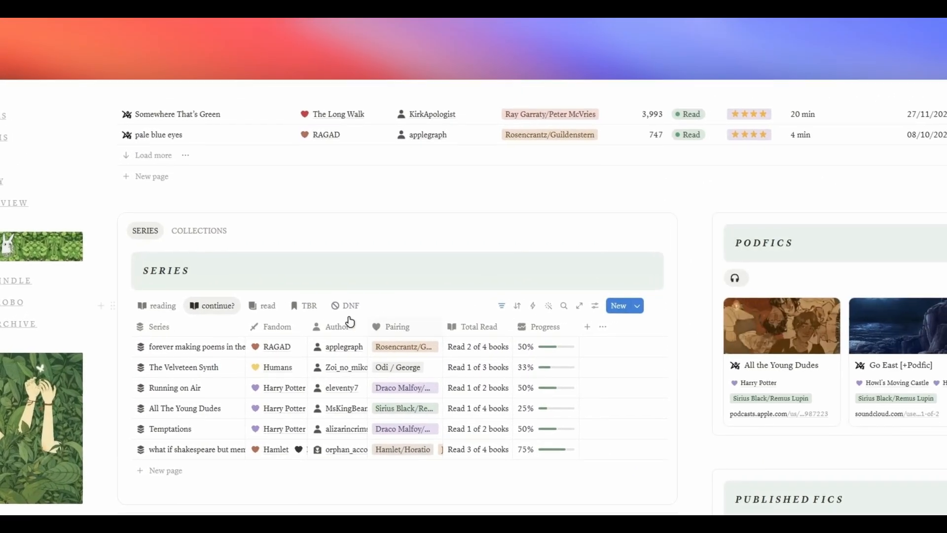
- Show the TBR view of the Series table and open the "Light and Dark" series page
click(314, 308)
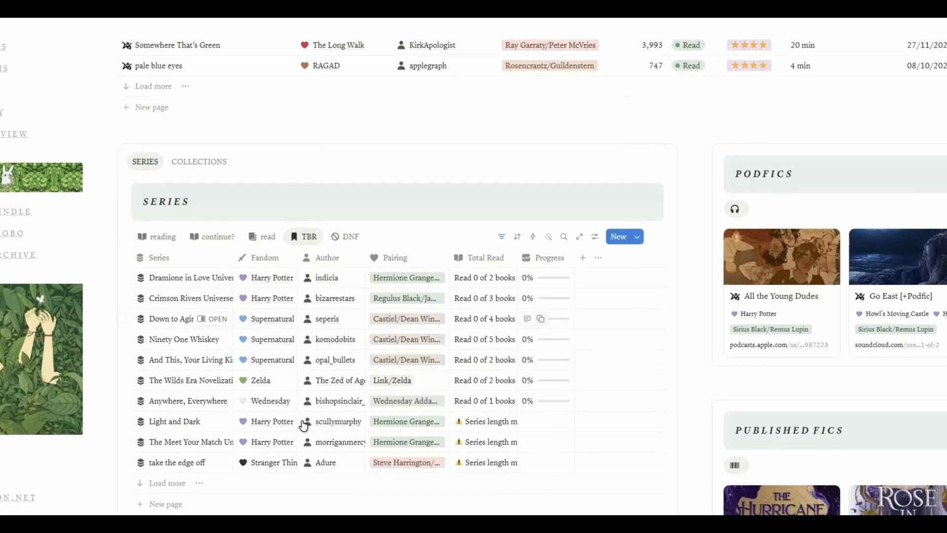
click(216, 486)
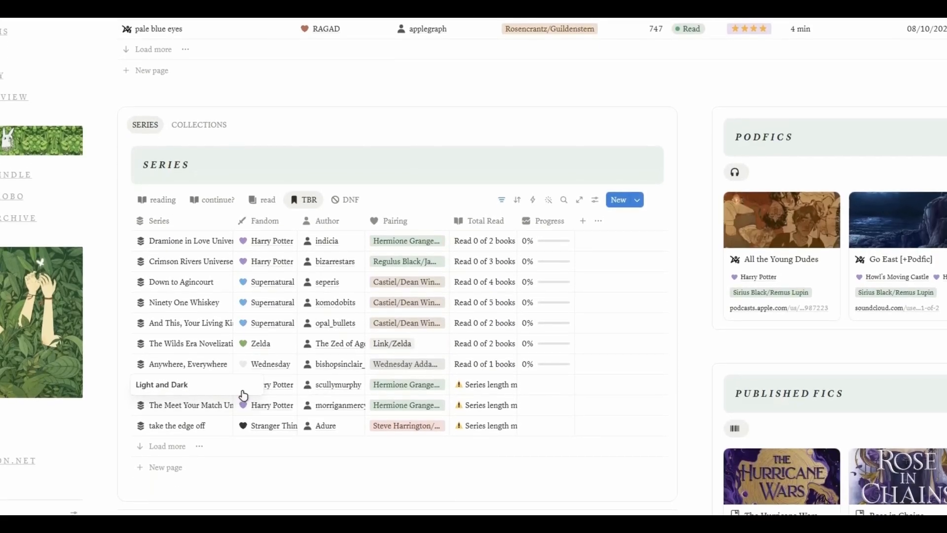
key(Escape)
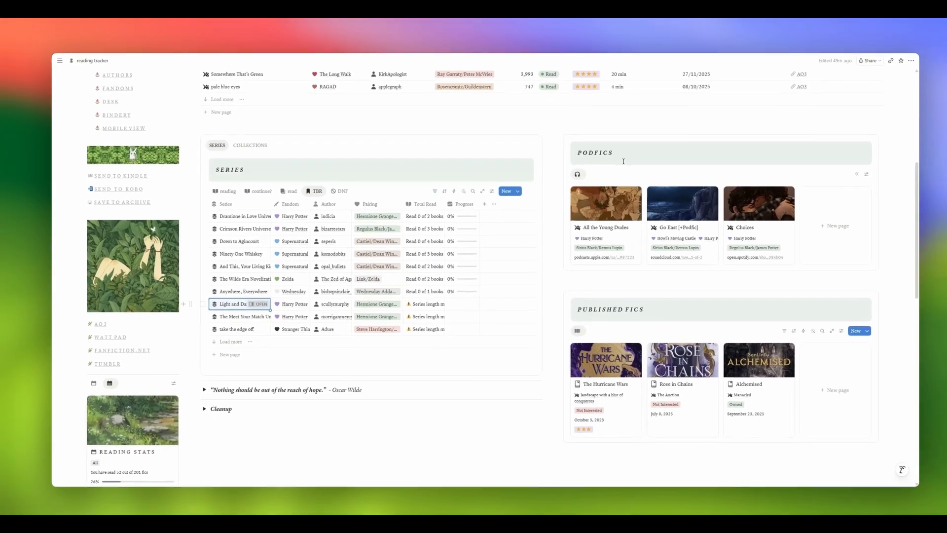
click(295, 385)
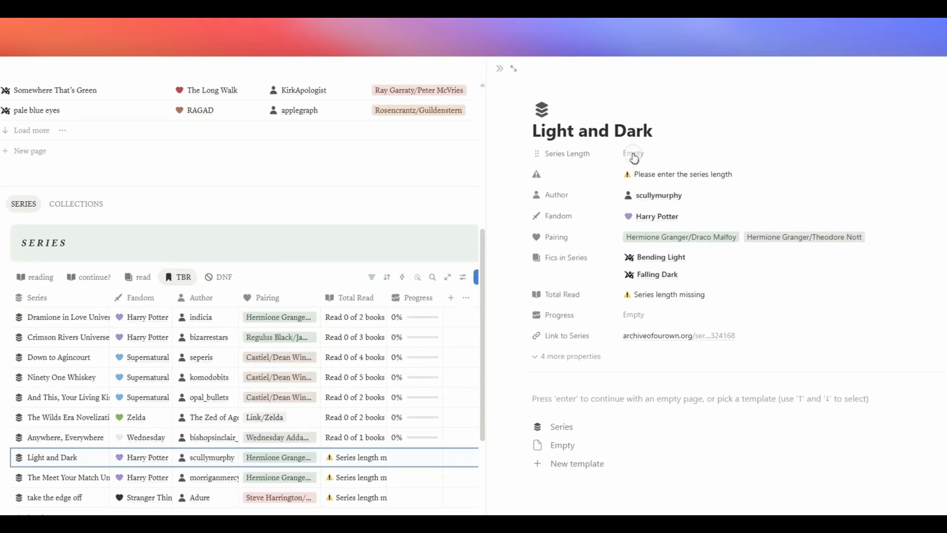
- Set the Series Length of "Light and Dark" to 2, and clear the value again
click(585, 116)
text(2)
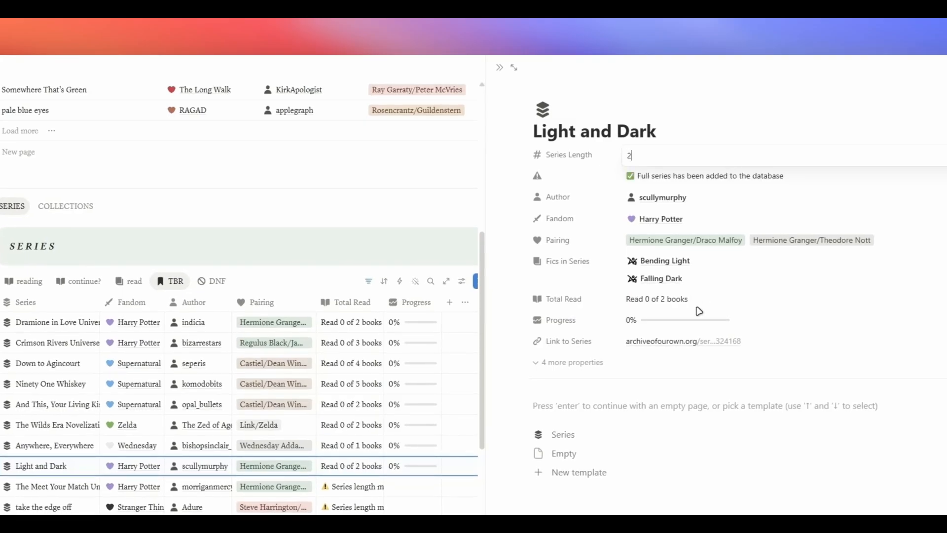
key(BackSpace)
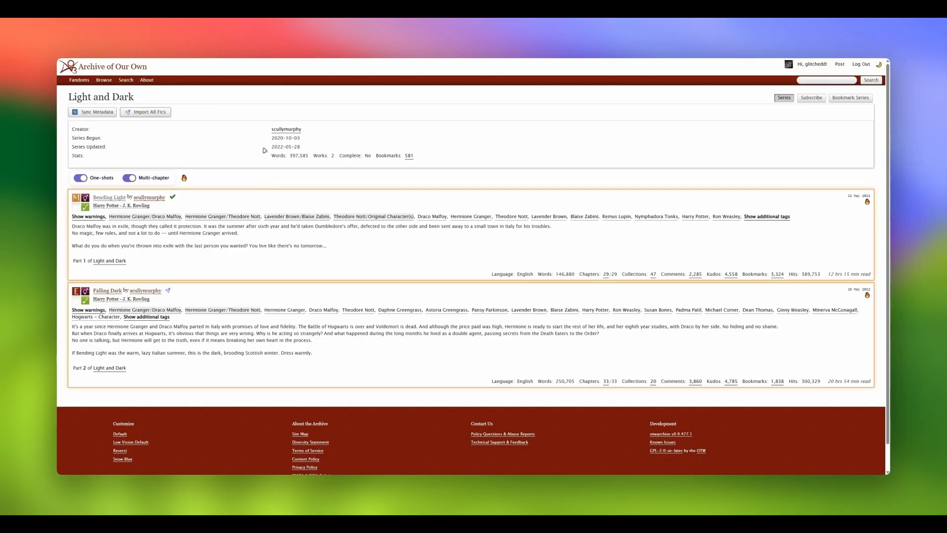
- Return to the Notion tracker and open "forever making poems in the lap of death" from the continue? series view
key(ctrl+shift+Tab)
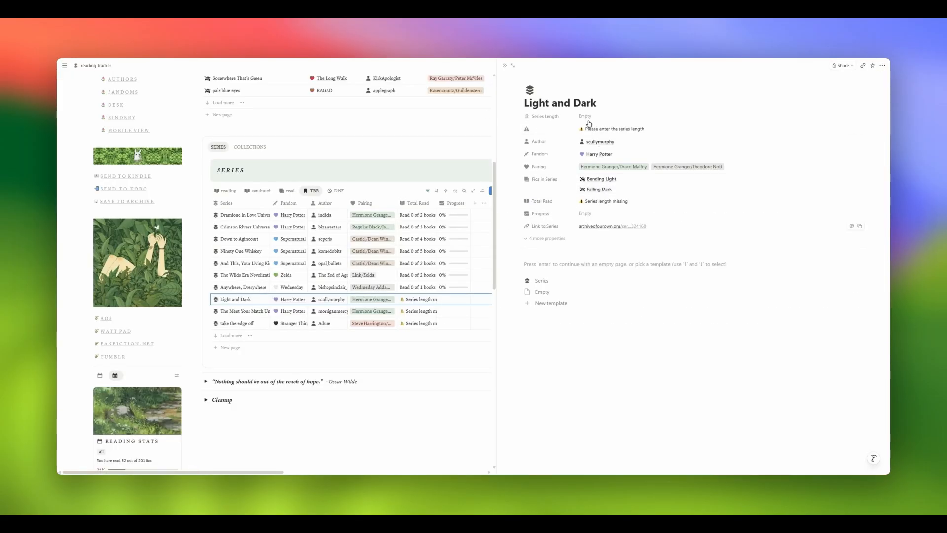
click(257, 190)
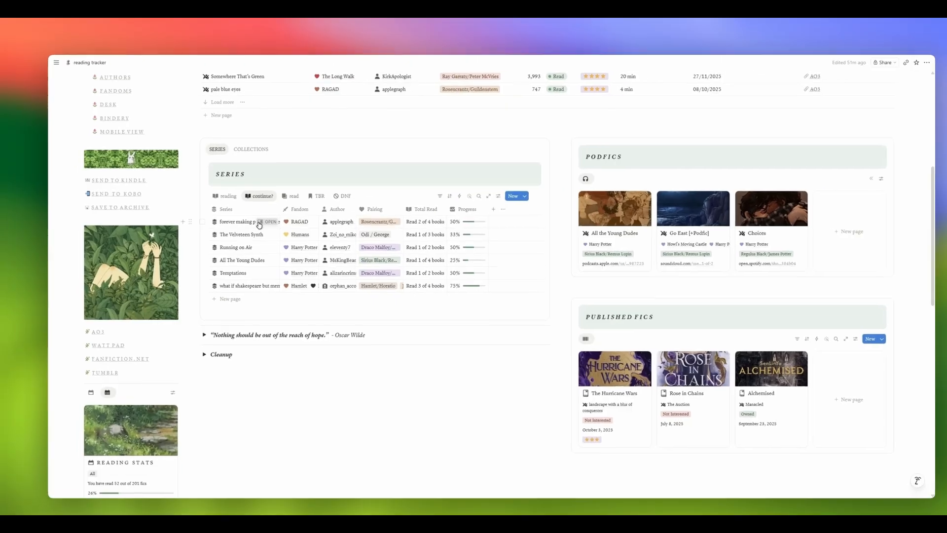
click(270, 214)
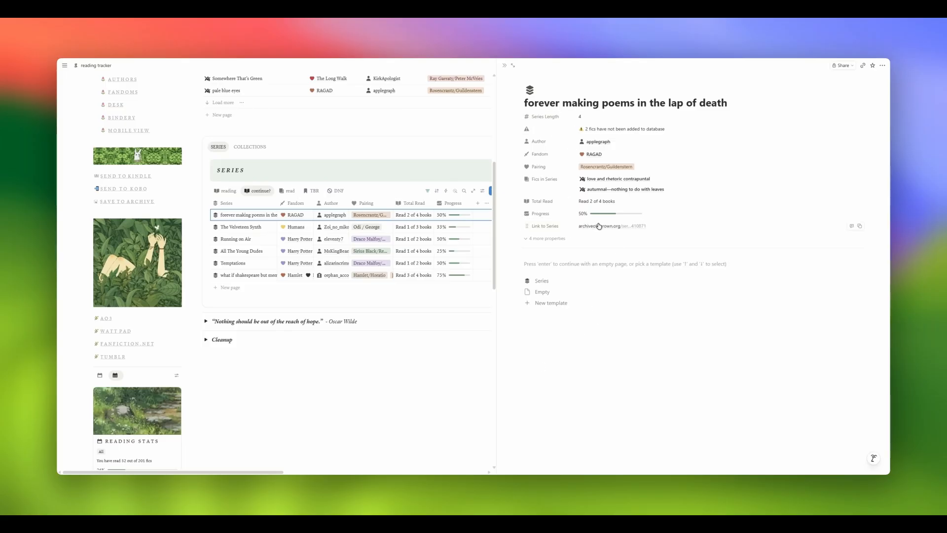
- Review the four hidden properties of the "forever making poems in the lap of death" series, hide them again and close the page
click(551, 237)
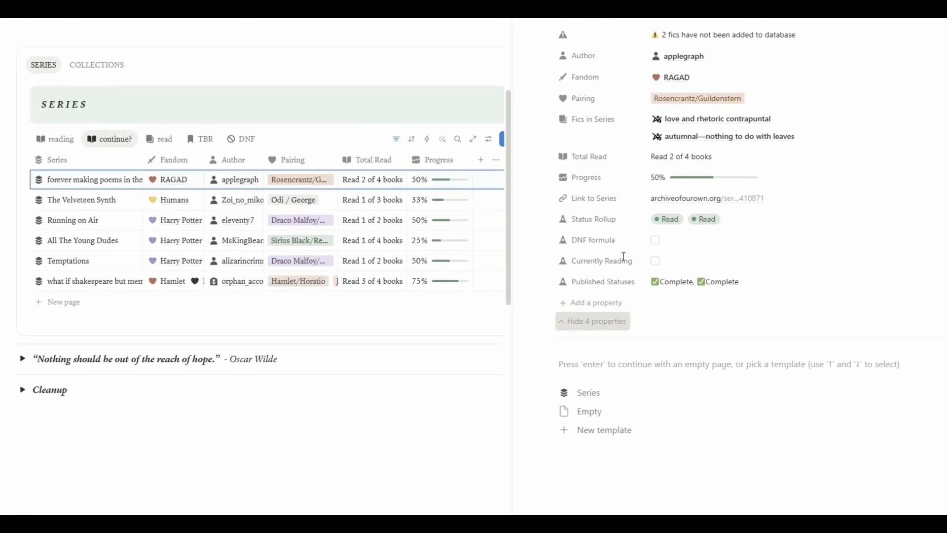
click(598, 321)
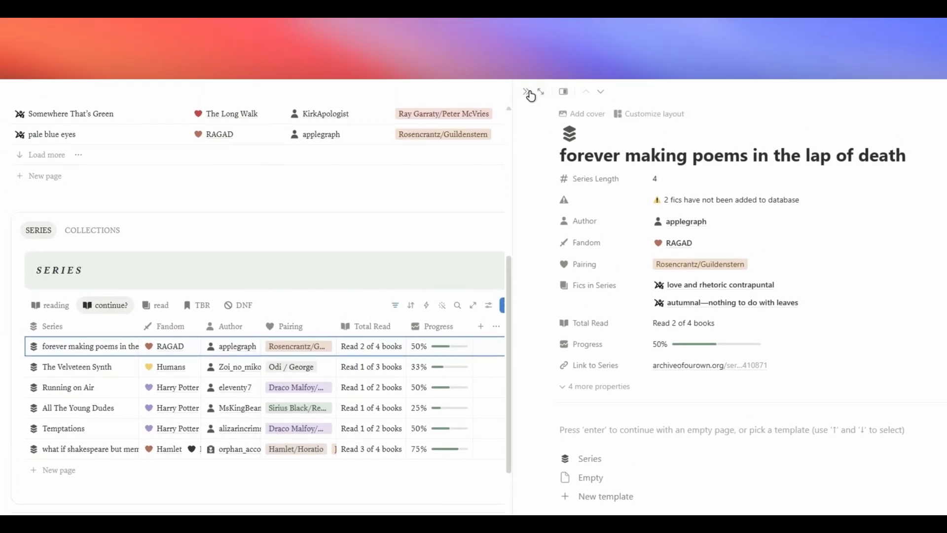
click(528, 92)
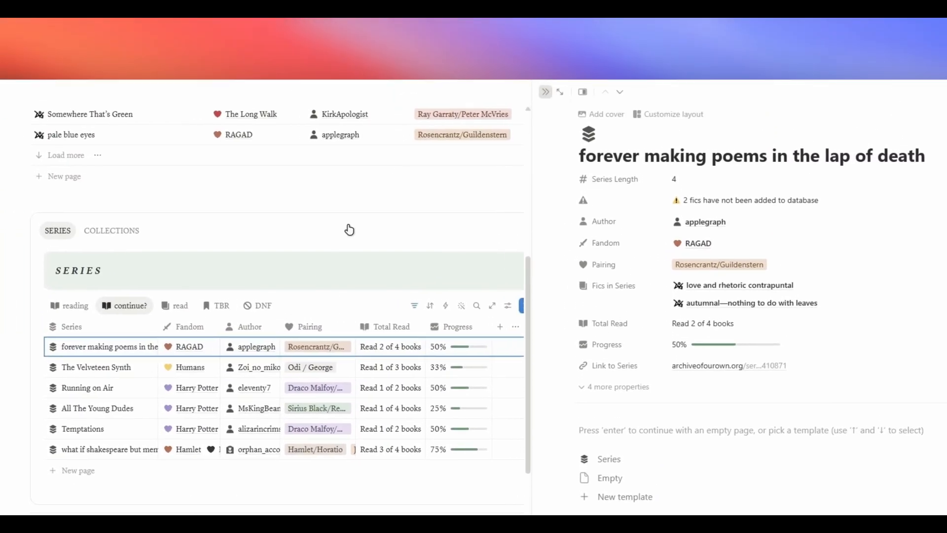
- Cycle the Series table through its reading, continue?, read, TBR and DNF views
click(57, 306)
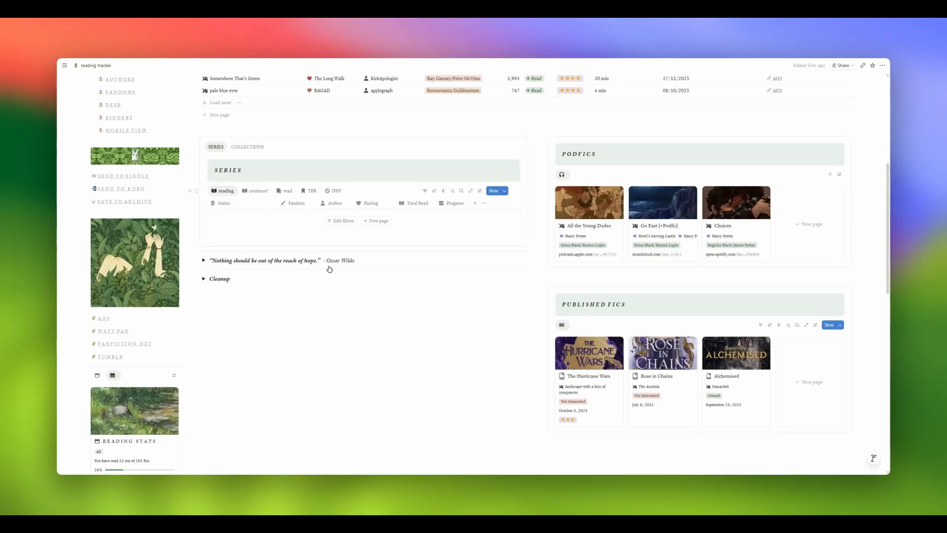
click(256, 191)
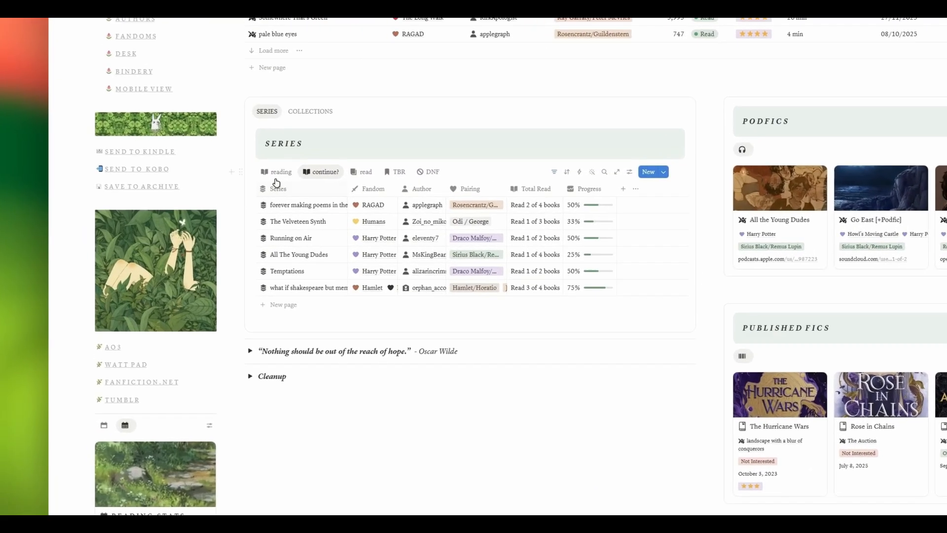
click(223, 191)
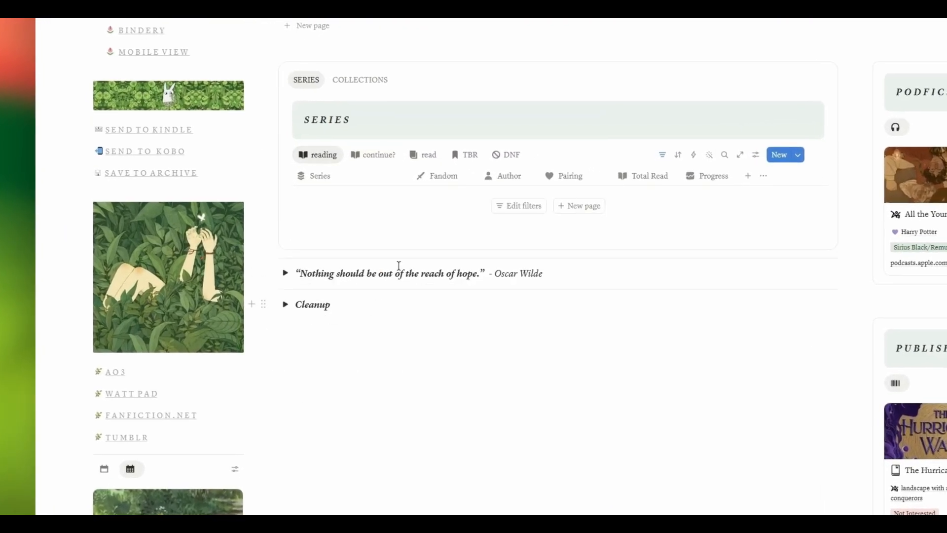
click(379, 155)
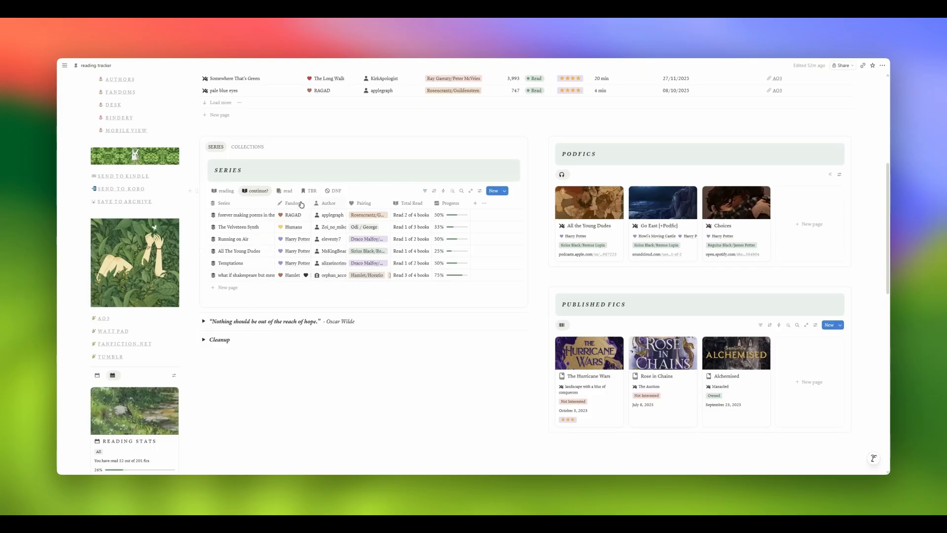
click(289, 192)
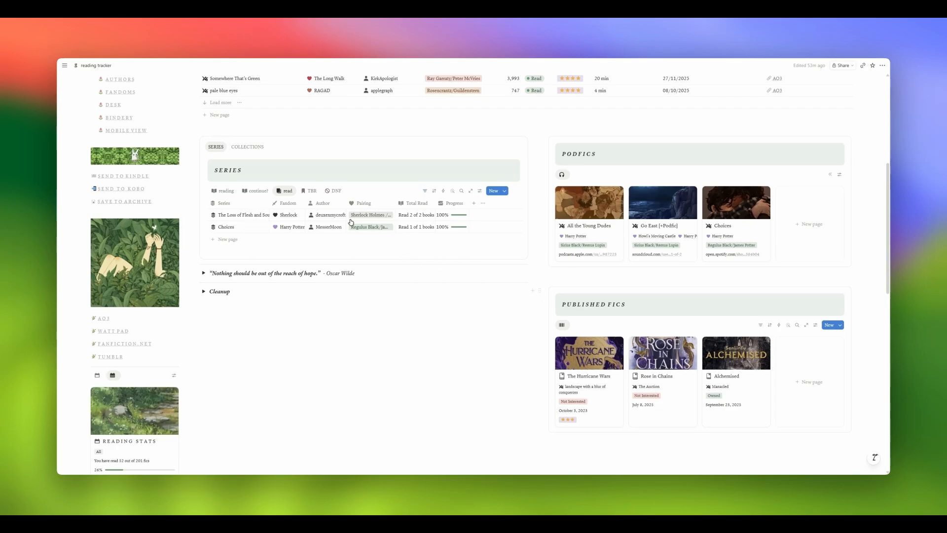
click(309, 191)
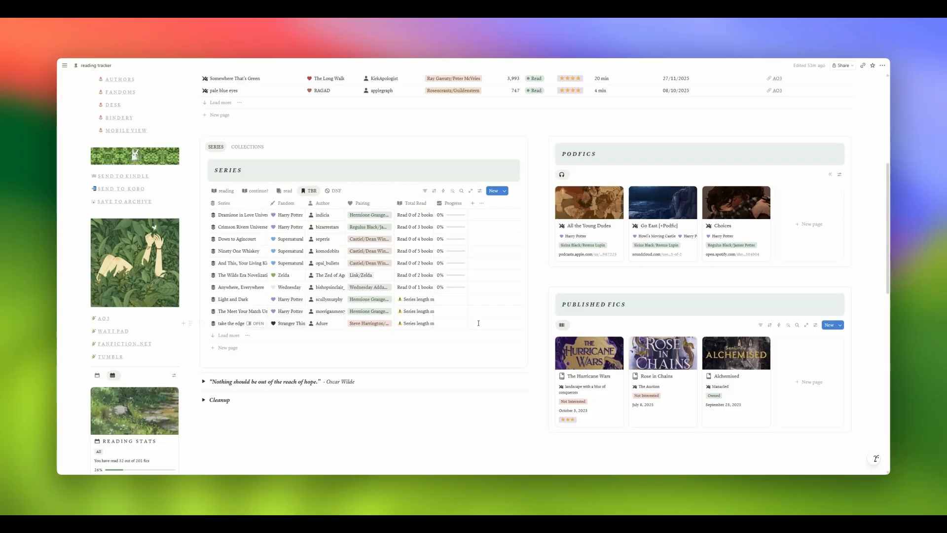
click(334, 191)
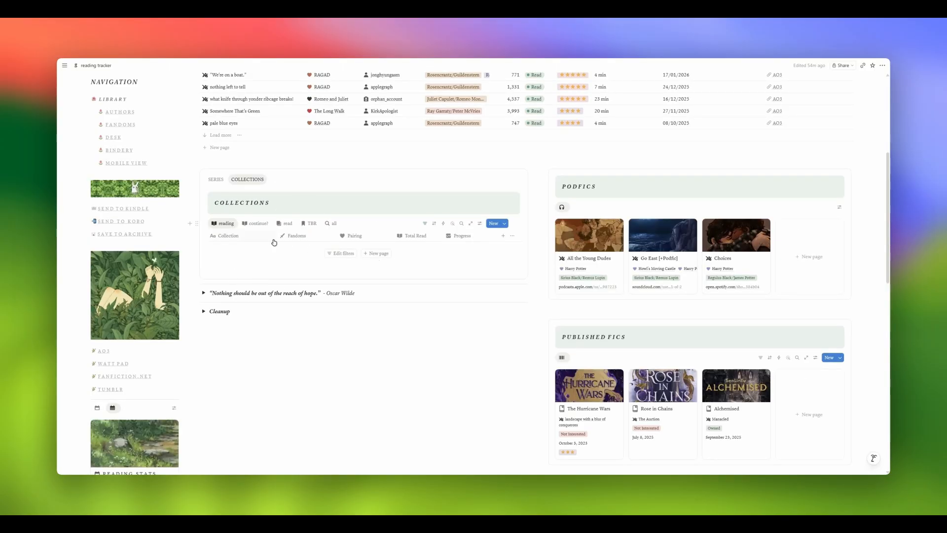
- Open the "The Ending of Supernatural Was Bad" entry from the read view, collapse its Reading Stats section and expand Info
scroll(322, 208, up, 5)
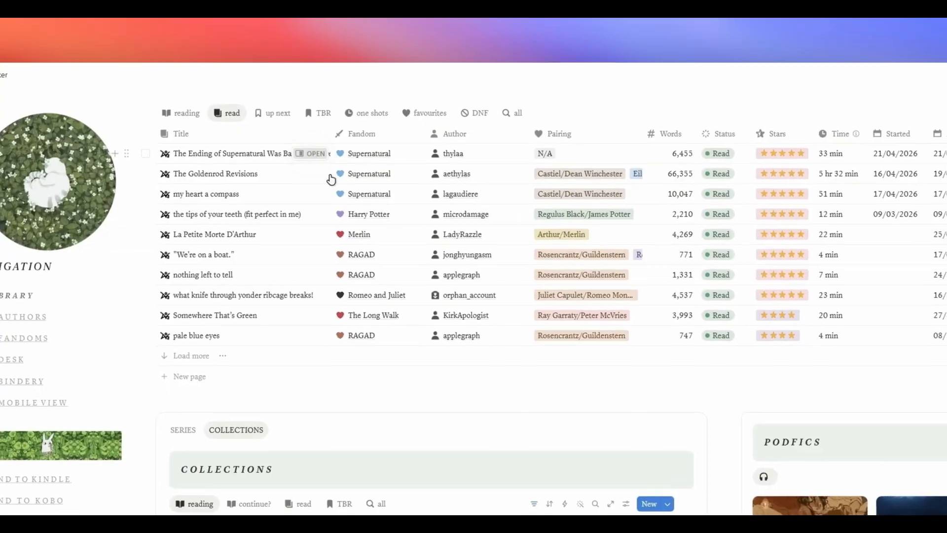
click(311, 154)
scroll(688, 356, up, 1)
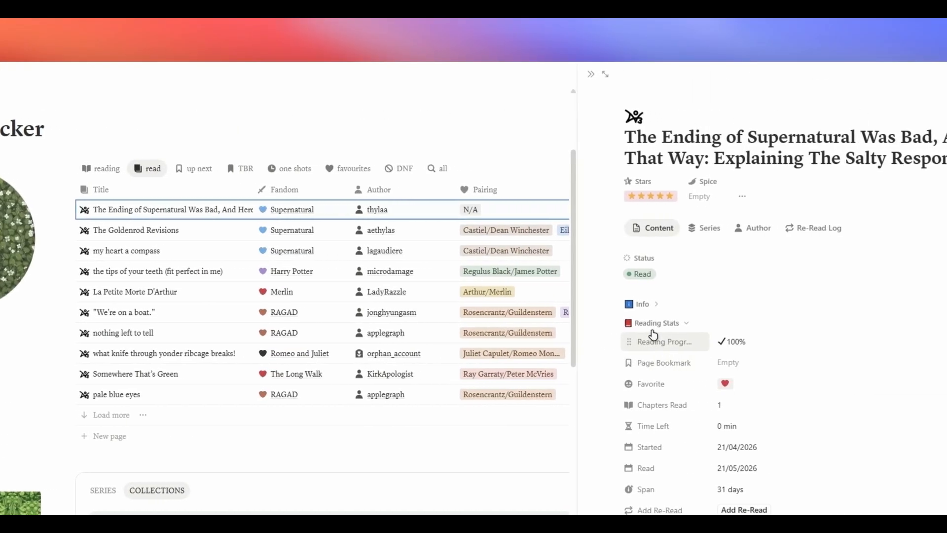
click(656, 323)
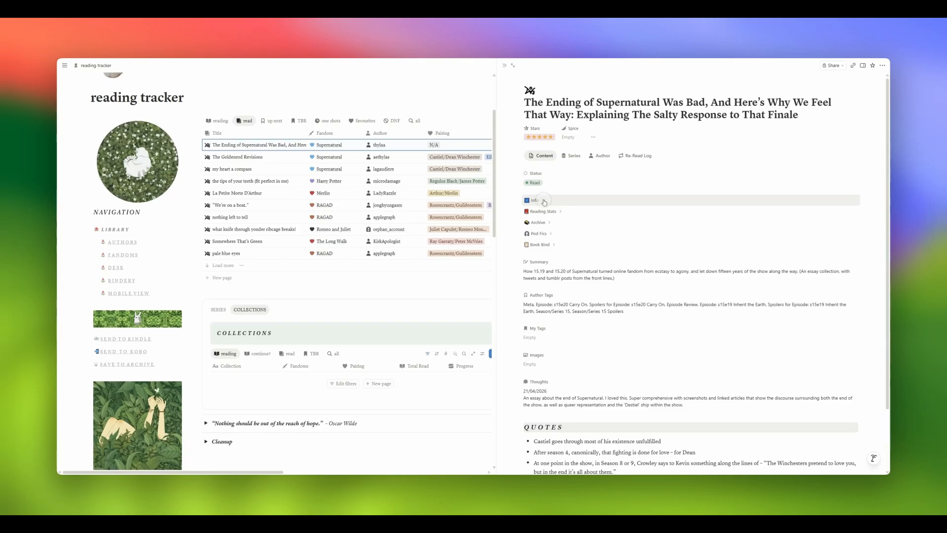
click(544, 202)
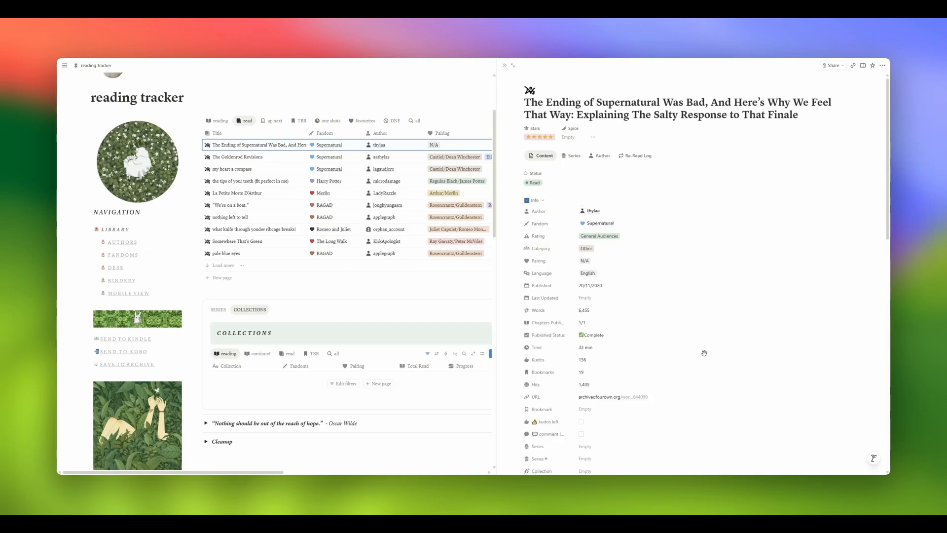
- Check the pages available for the entry's Collection property without linking one, and close the entry
scroll(702, 216, down, 2)
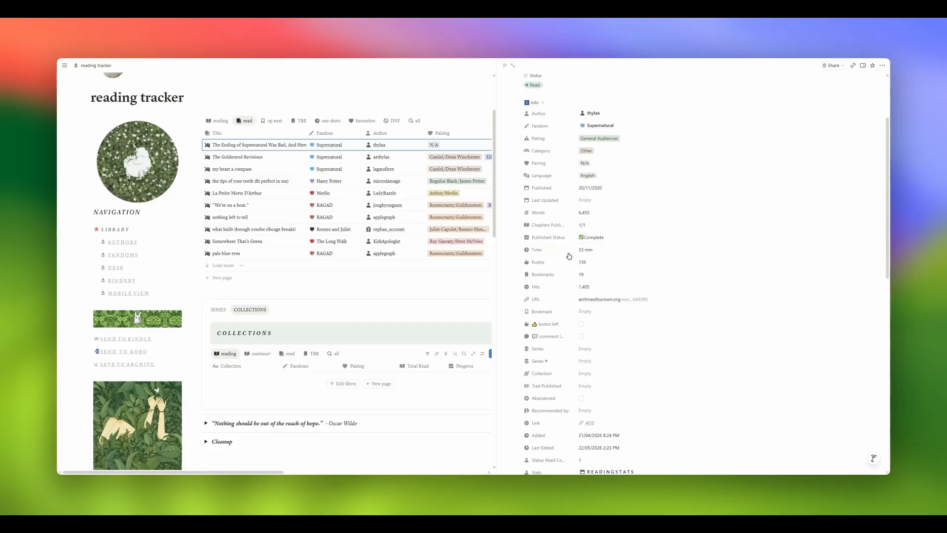
scroll(548, 384, down, 2)
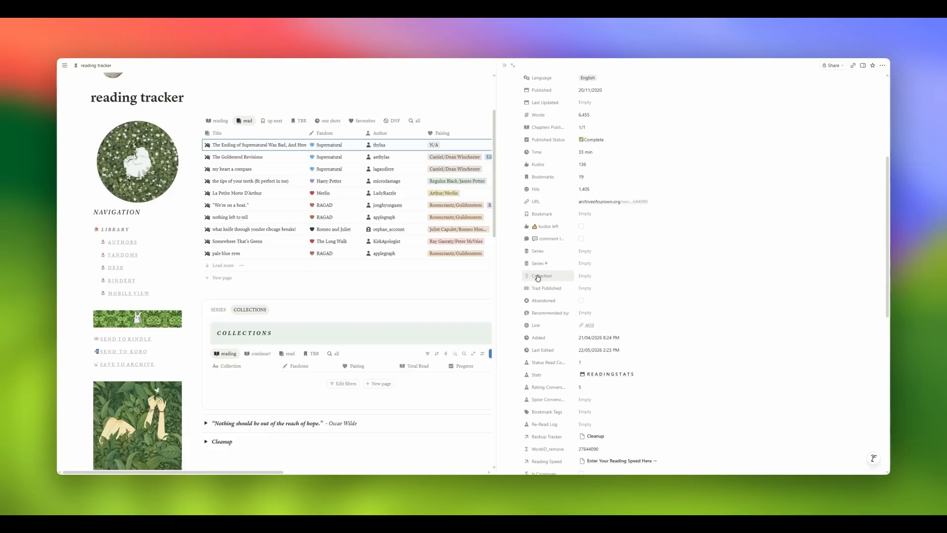
click(596, 279)
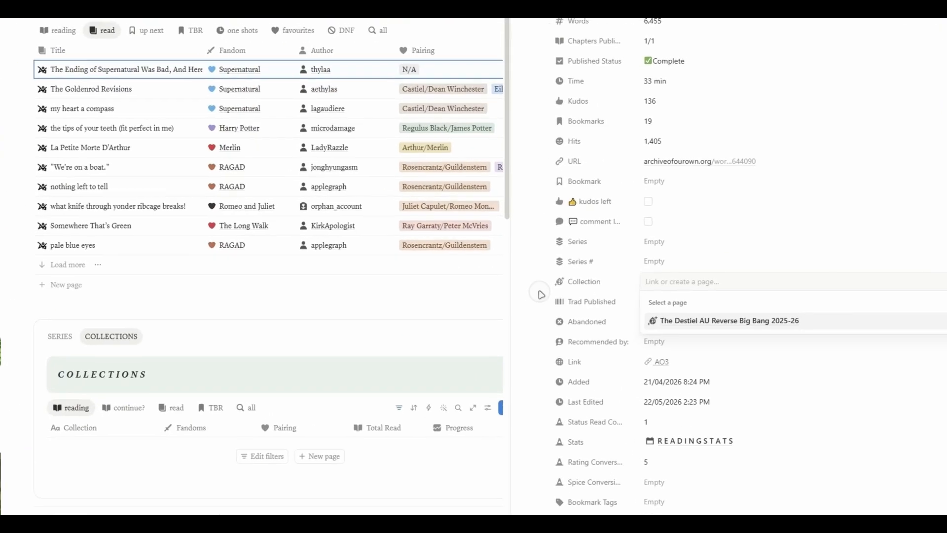
click(513, 283)
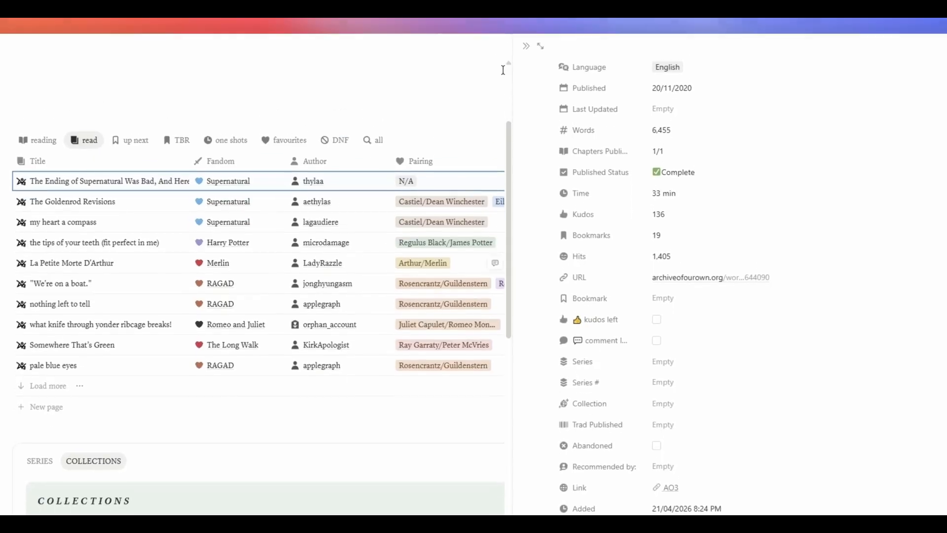
click(526, 94)
- Show the all view of the Collections table and open the "The Destiel AU Reverse Big Bang 2025-26" collection
scroll(268, 425, down, 3)
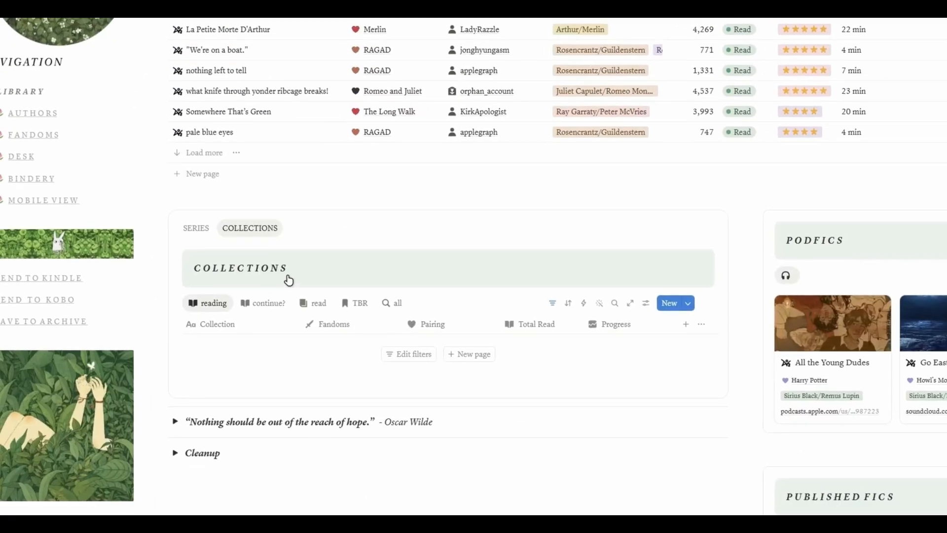
click(388, 307)
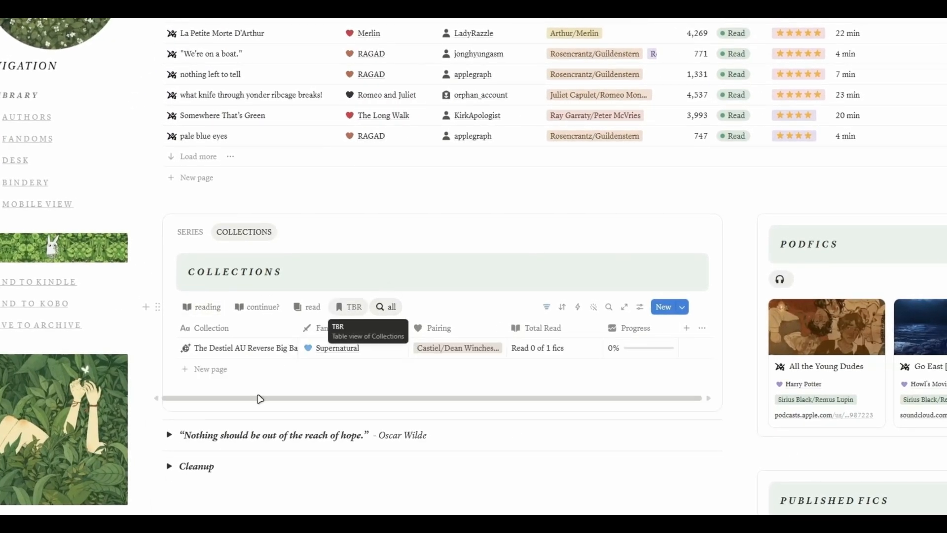
click(279, 347)
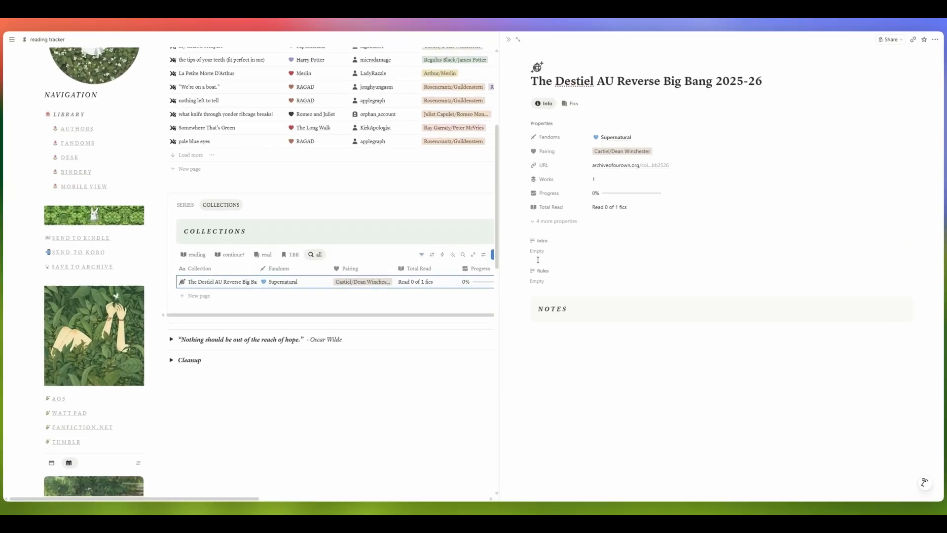
- Look over the collection's Intro and Rules fields and place the text cursor in the blank area under NOTES
click(539, 253)
click(546, 312)
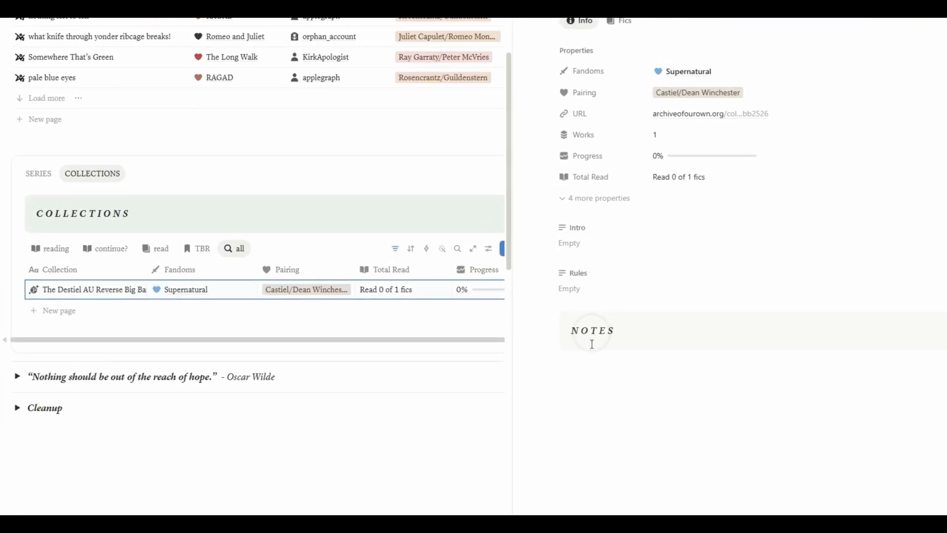
click(571, 293)
click(593, 400)
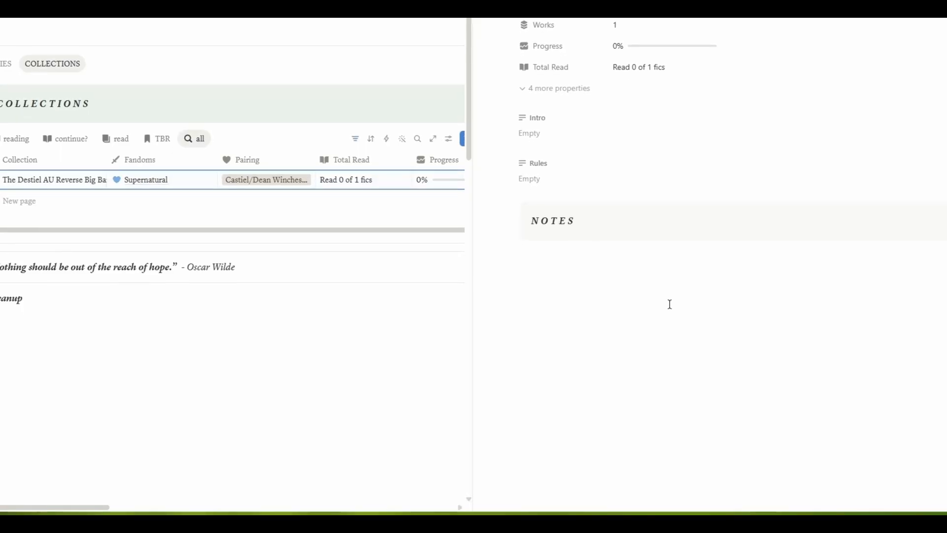
click(541, 264)
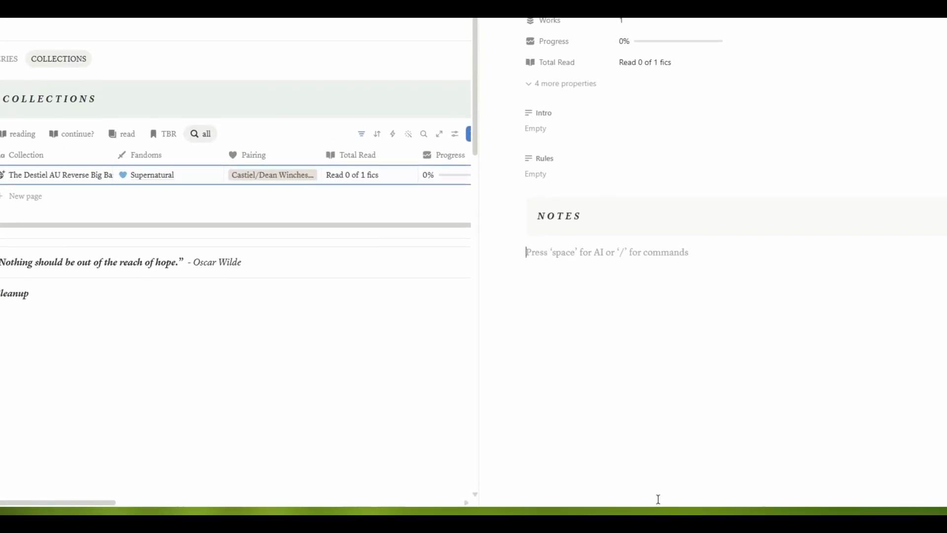
- View the fics linked to the collection, return to its Info section and close the page
click(588, 153)
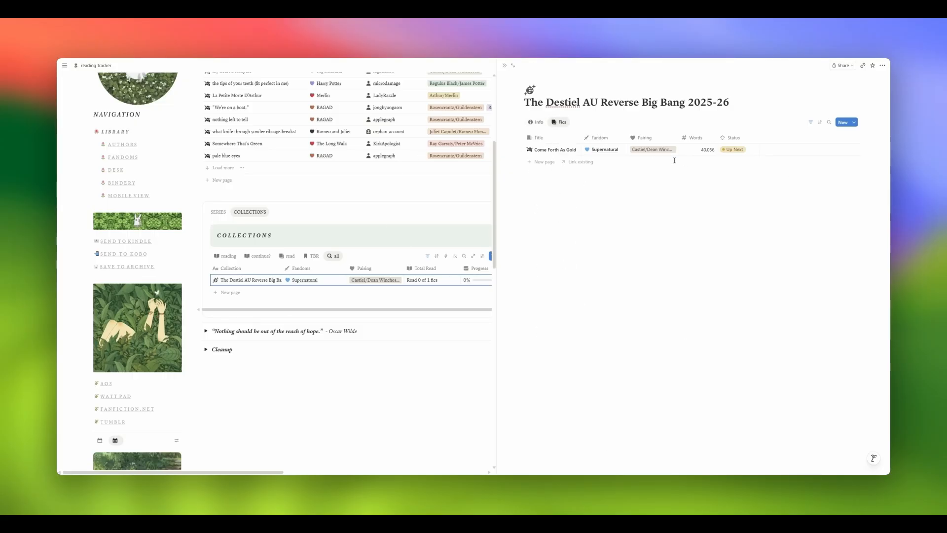
click(536, 122)
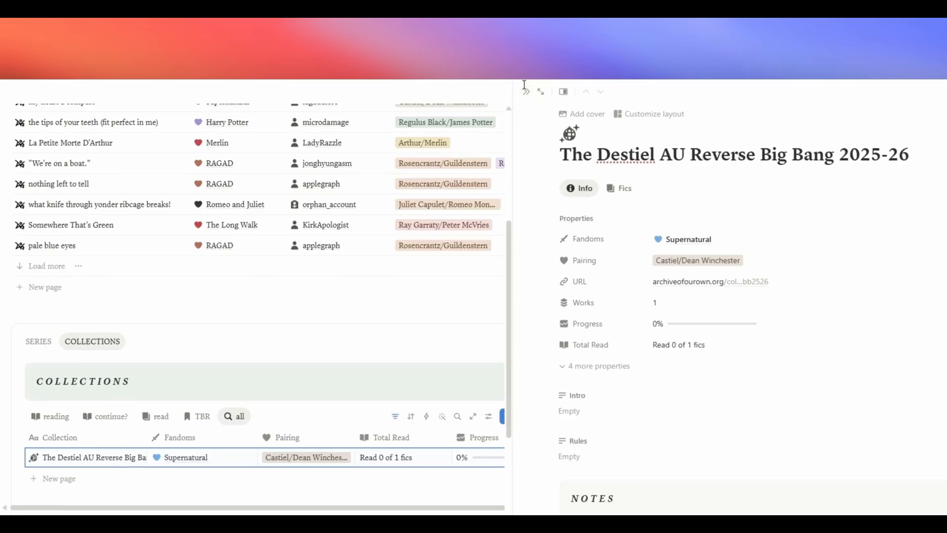
click(527, 92)
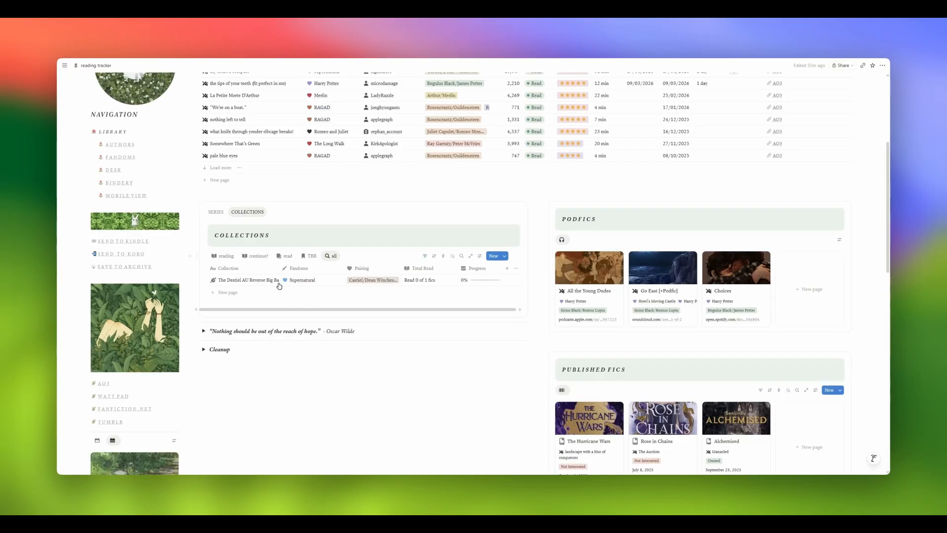
- In Archive of Our Own, search the collections of "The Boy from the Piano Shop" for "stori" and select "Stories in my heart"
scroll(279, 286, up, 5)
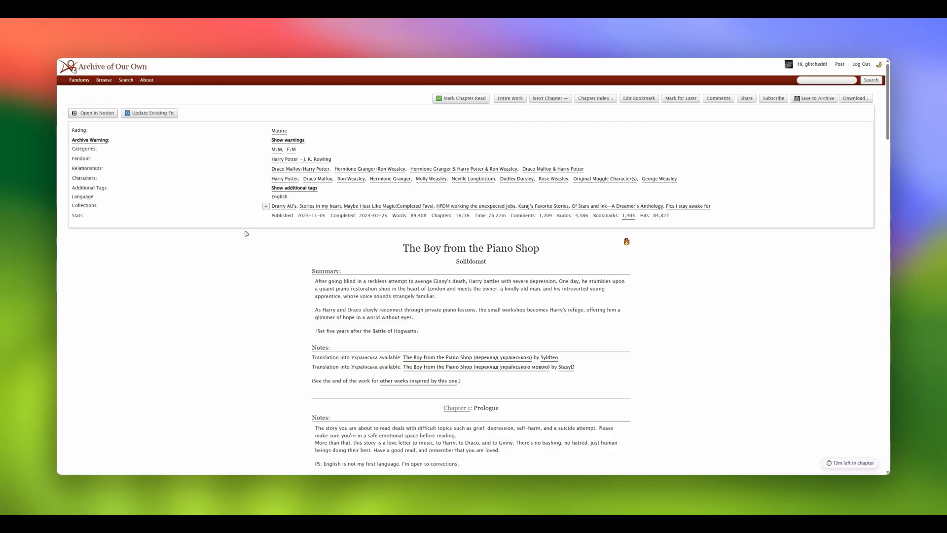
click(265, 207)
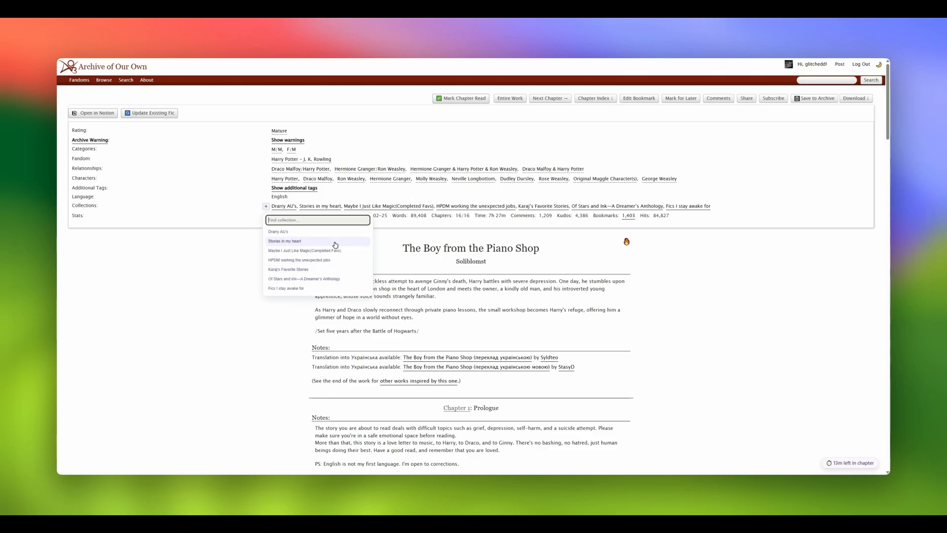
text(stori)
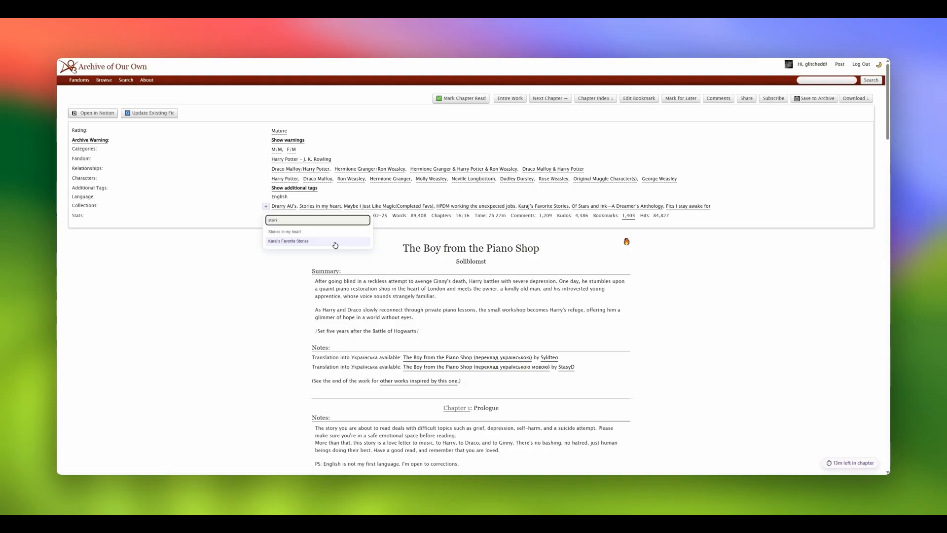
click(304, 234)
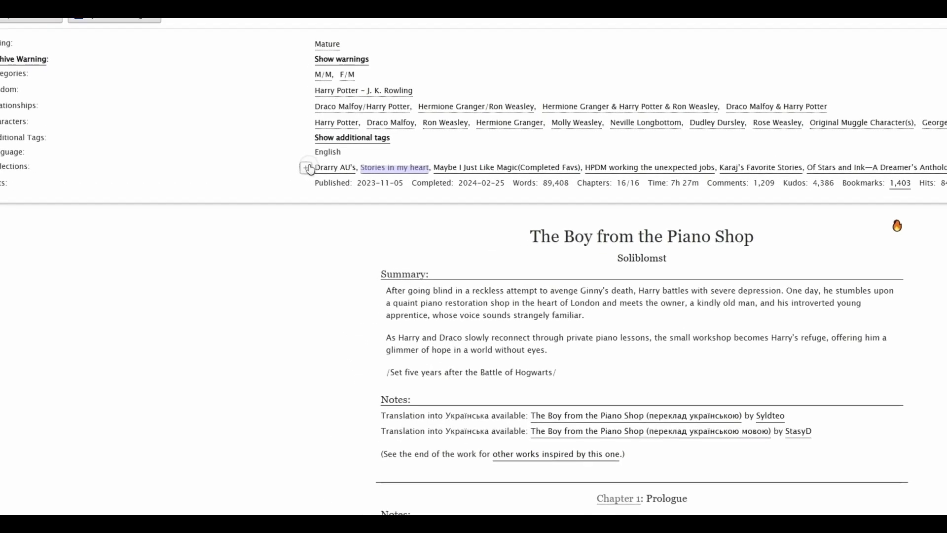
- Reopen the fic's collection list to review the selected collection, and close the list
click(308, 168)
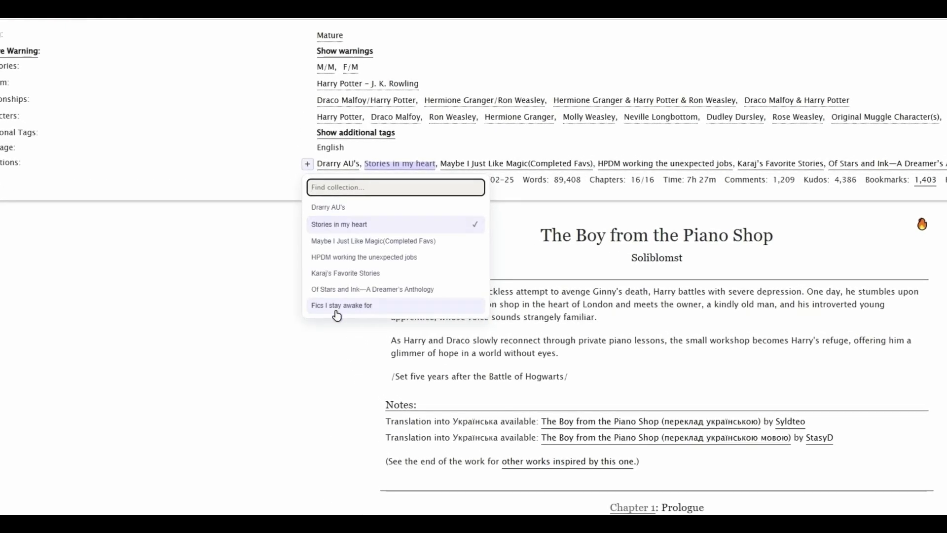
click(270, 419)
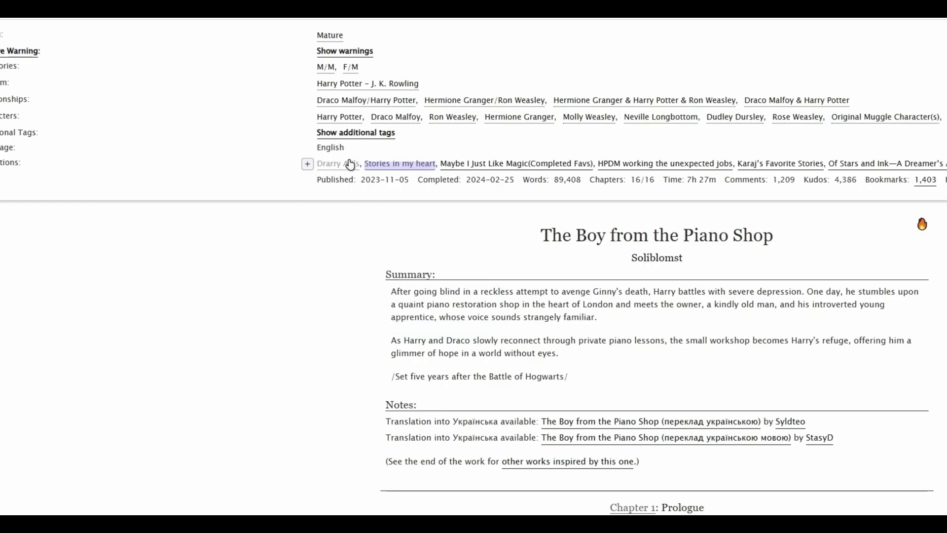
click(385, 168)
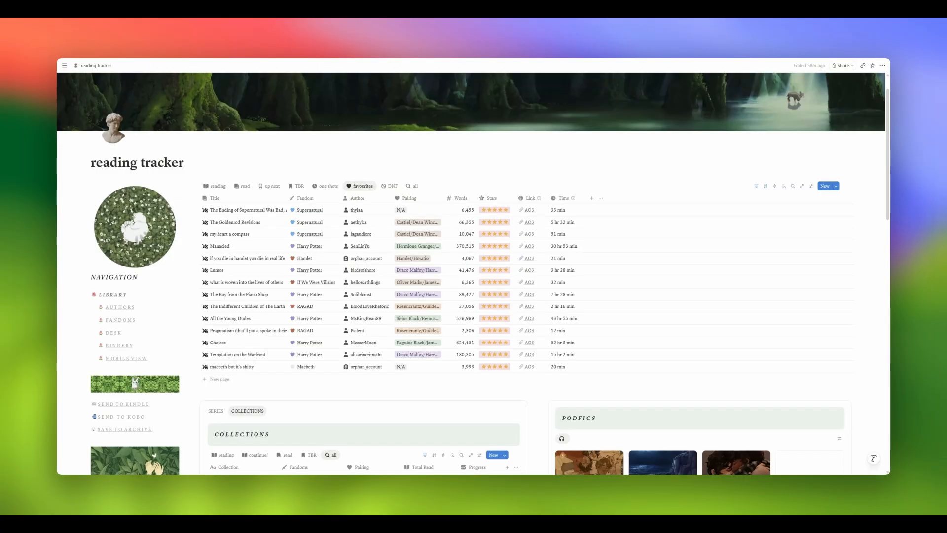
- Back in the Notion tracker, switch from Collections to Series and expand the "Nothing should be out of the reach of hope." toggle
scroll(279, 235, down, 5)
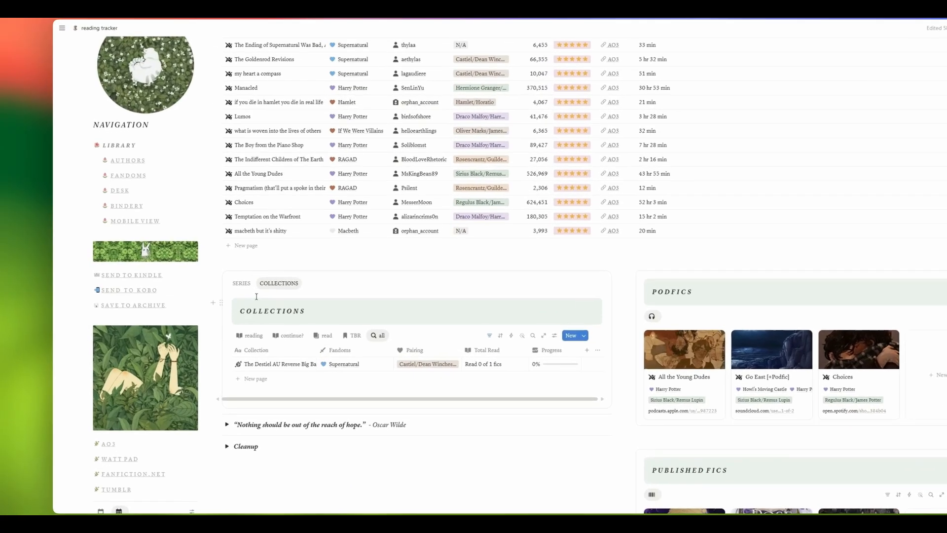
click(242, 283)
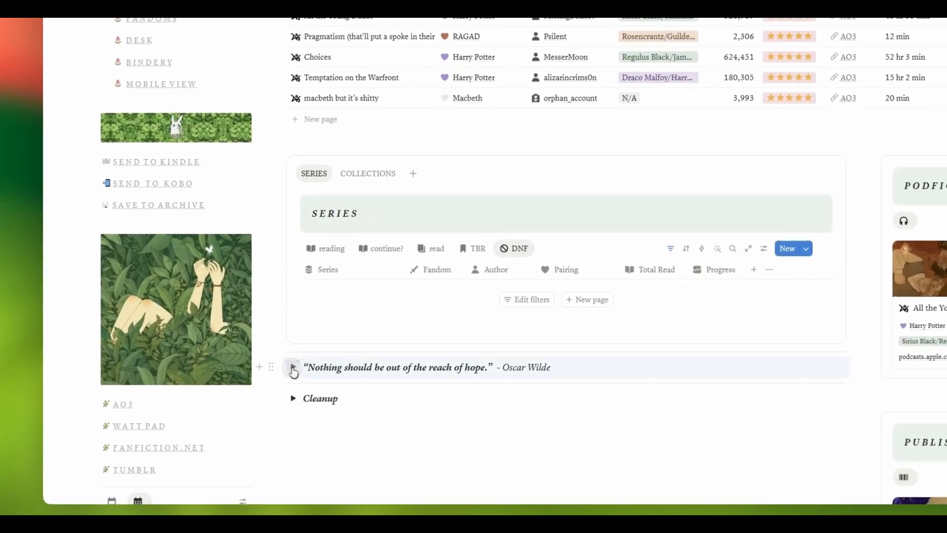
click(292, 365)
scroll(353, 342, down, 5)
scroll(376, 99, up, 1)
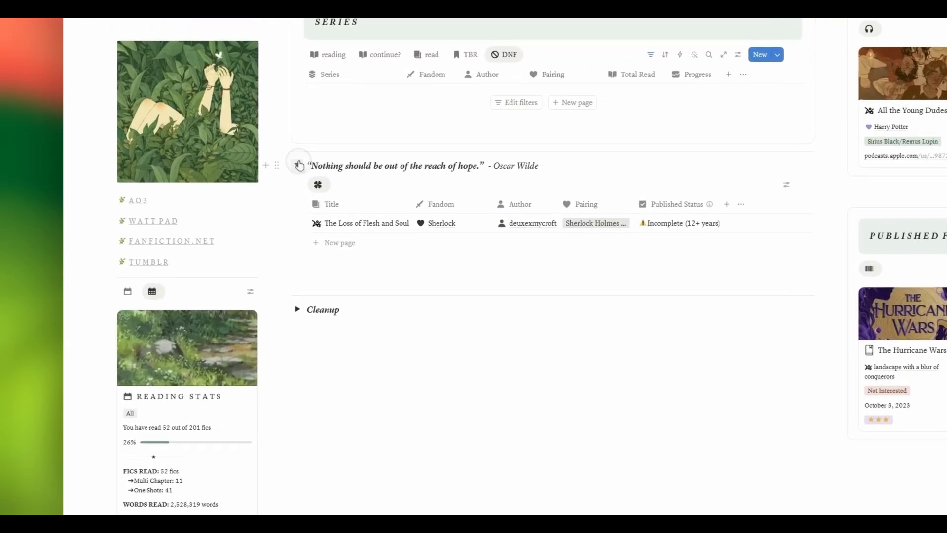
- Collapse the Oscar Wilde quote section and expand the Cleanup section to view its fandoms and authors lists
click(205, 199)
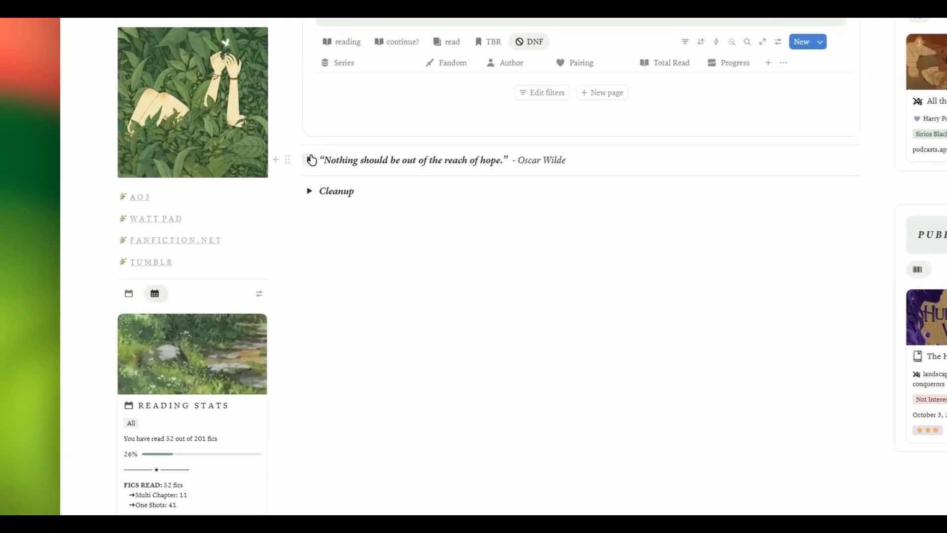
click(309, 192)
scroll(307, 198, down, 3)
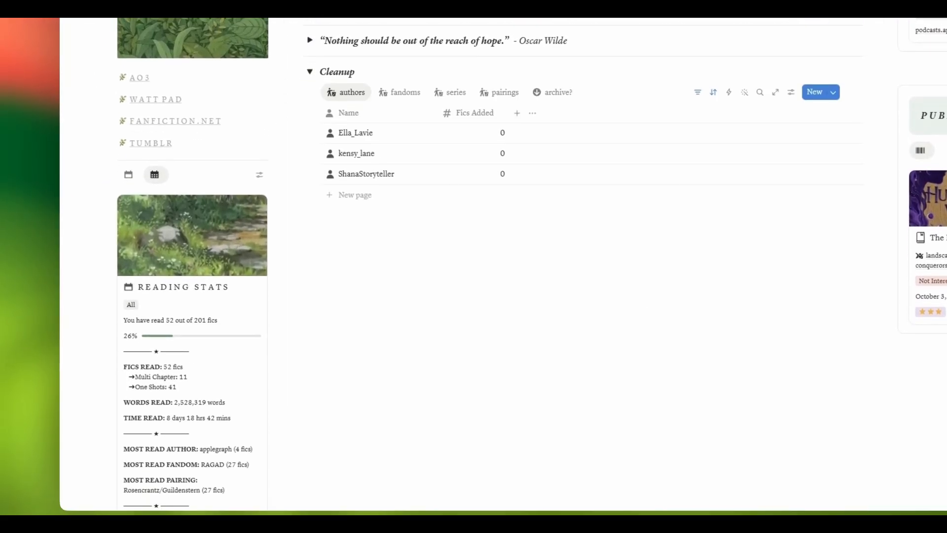
click(402, 96)
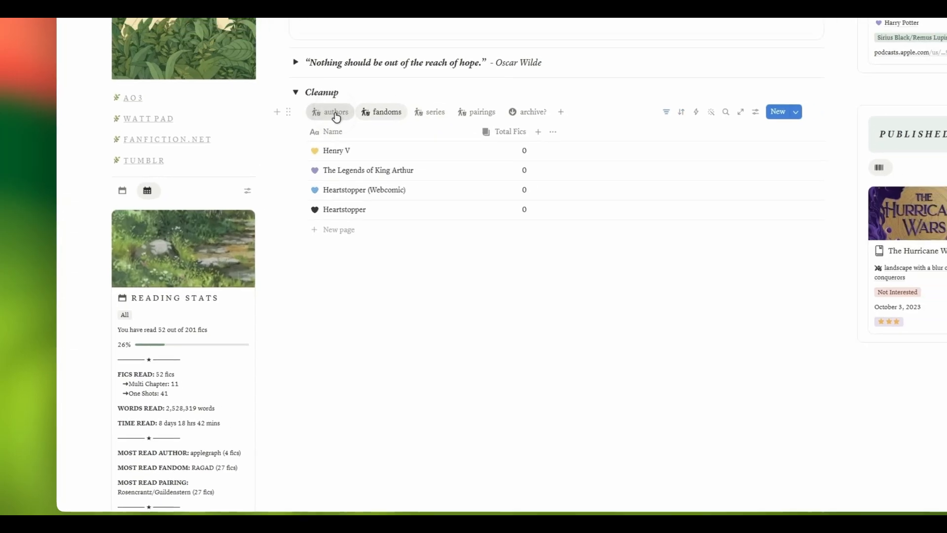
click(350, 97)
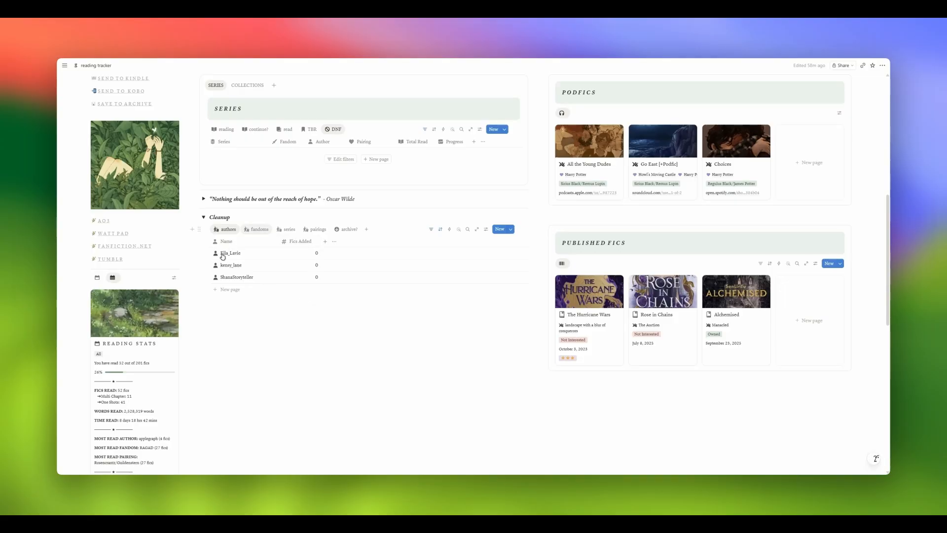
- Select the first fic in the favourites table and clear that selection again
scroll(292, 348, up, 6)
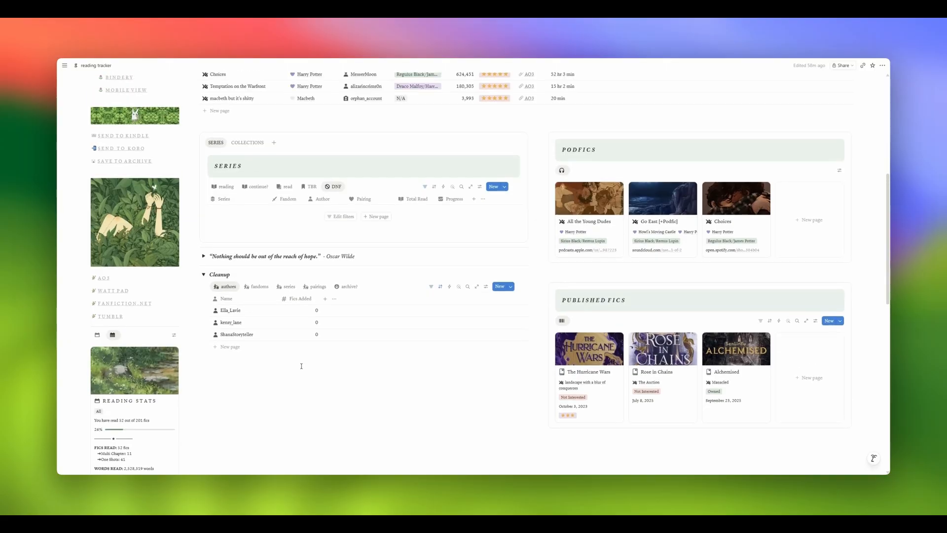
click(192, 178)
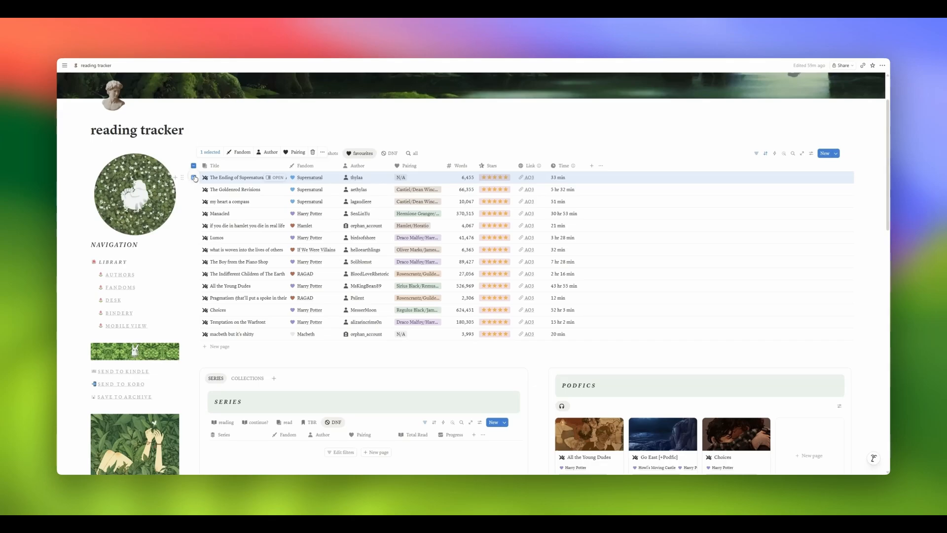
click(194, 177)
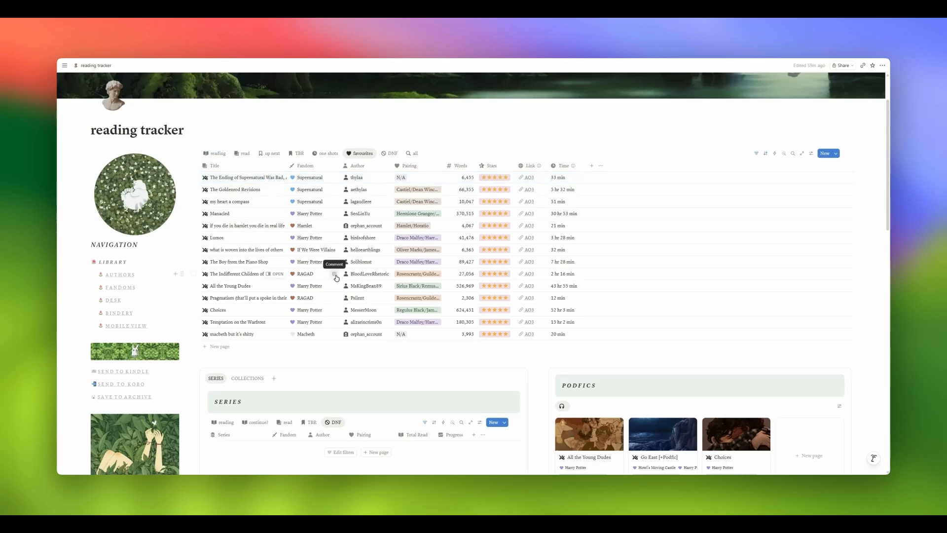
scroll(336, 278, down, 8)
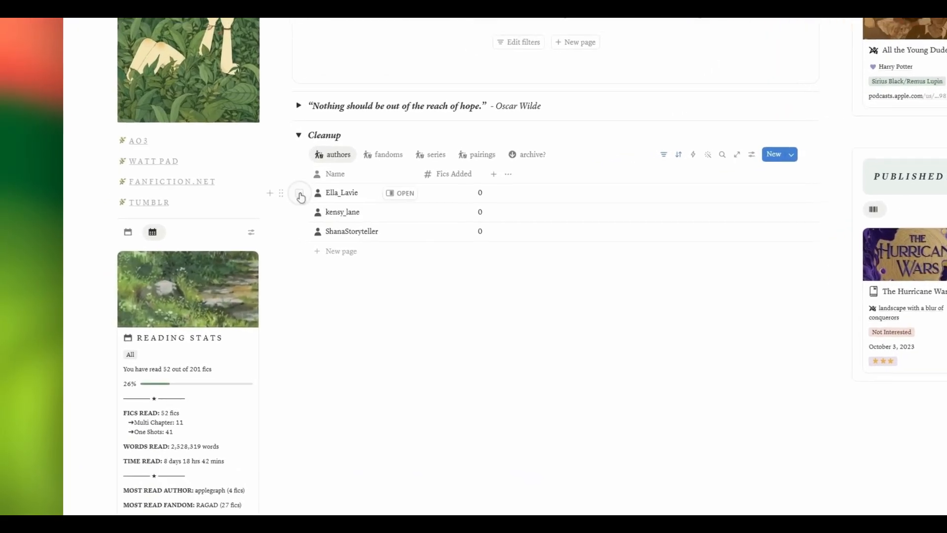
- Select all three authors listed in the Cleanup section's authors view and delete them
click(204, 221)
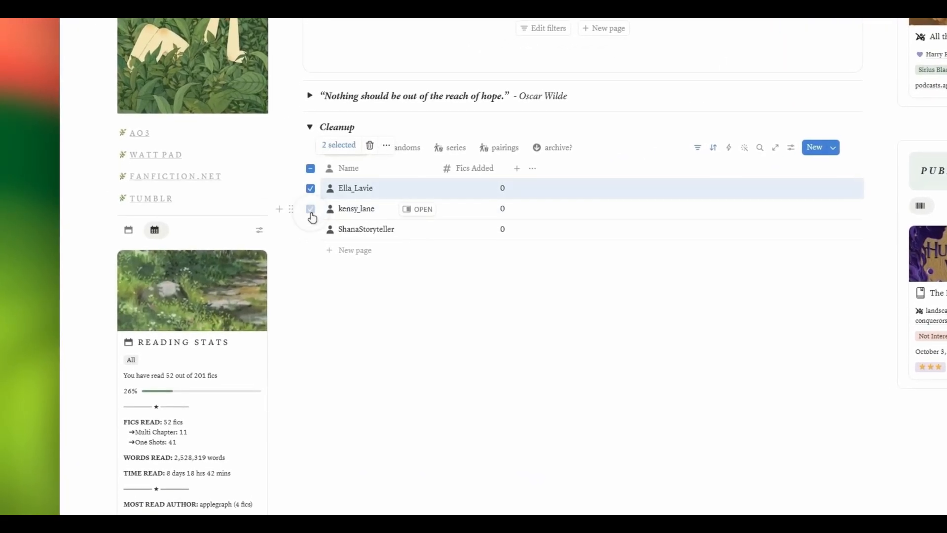
click(311, 210)
click(311, 229)
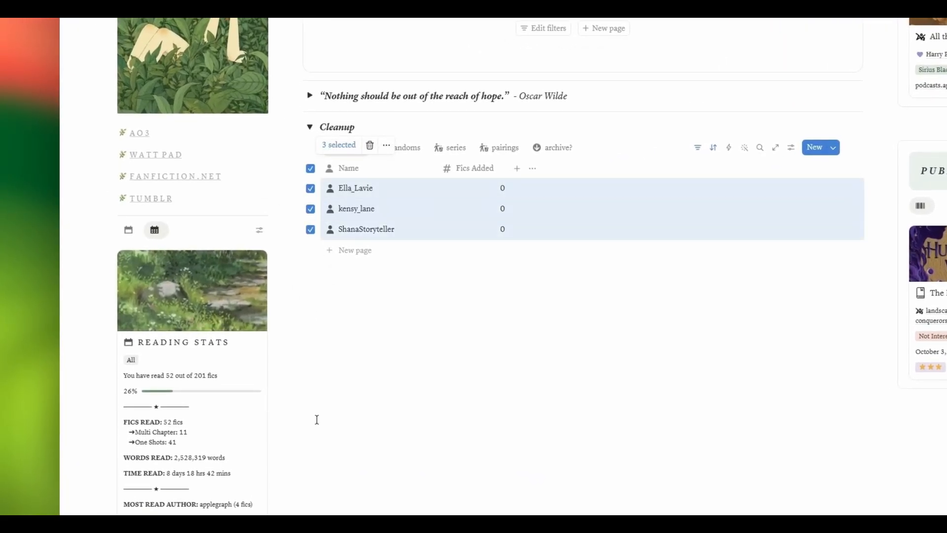
click(370, 145)
scroll(343, 446, down, 2)
scroll(401, 195, up, 3)
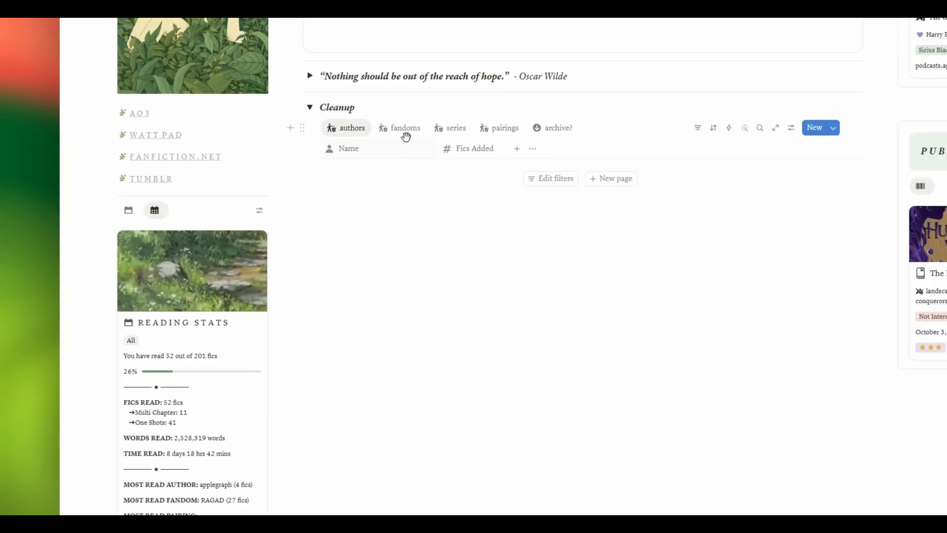
- Delete all four fandoms in the Cleanup fandoms view: Henry V, The Legends of King Arthur, Heartstopper (Webcomic) and Heartstopper
click(409, 156)
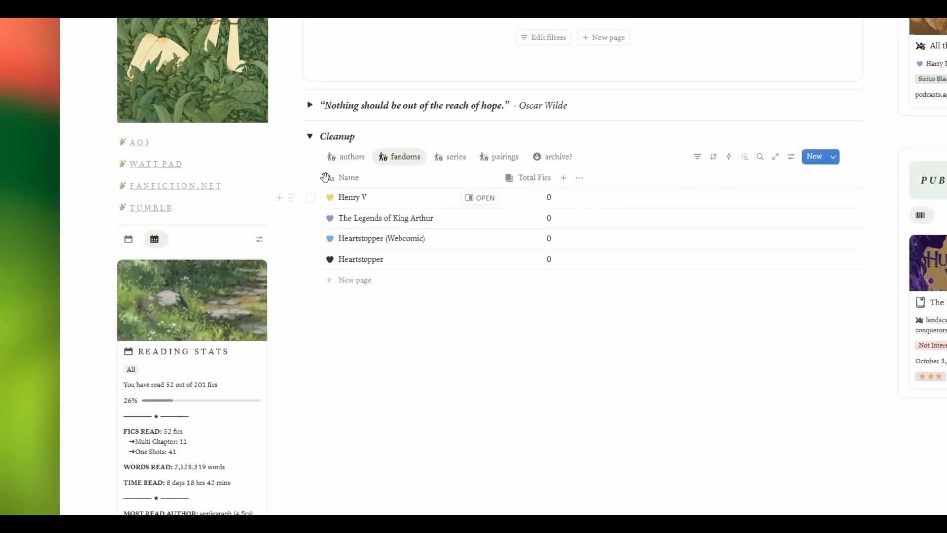
click(311, 197)
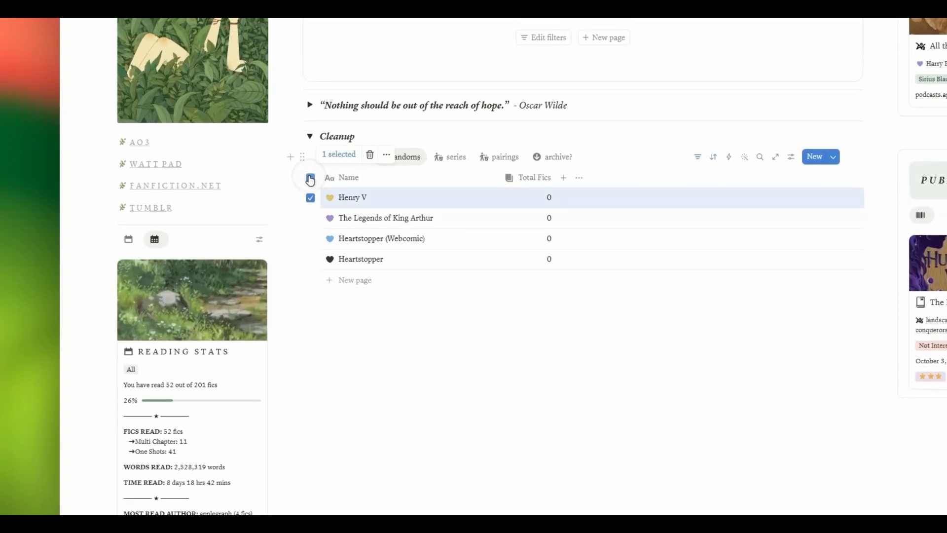
click(310, 178)
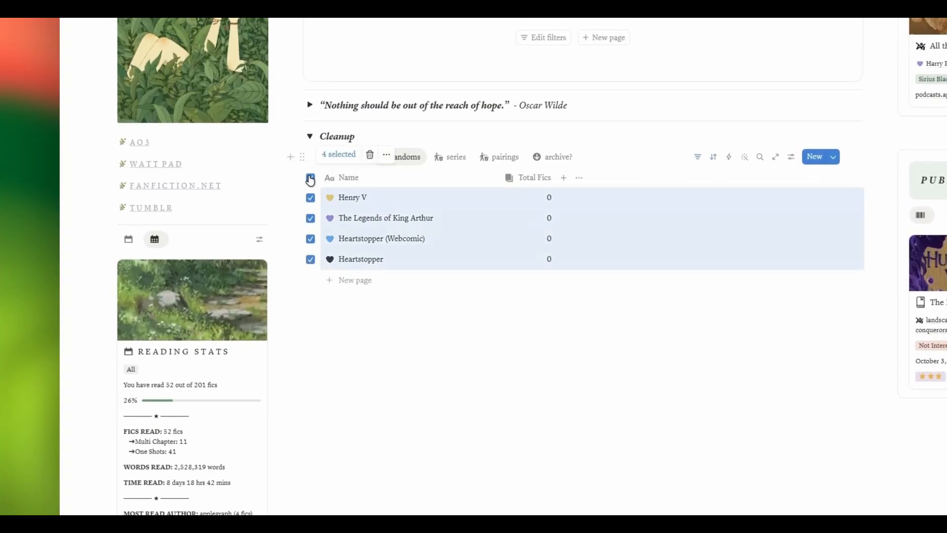
click(372, 156)
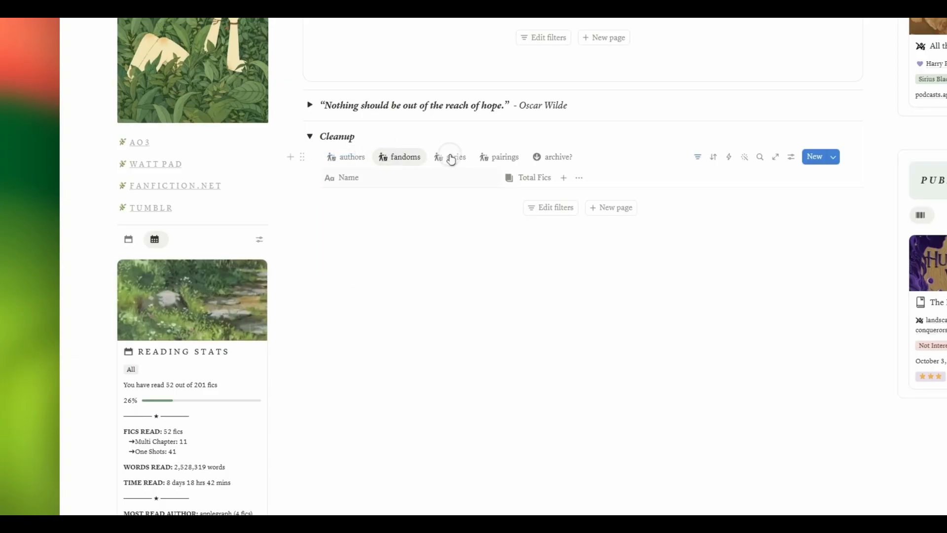
- View the series list and the grouped pairings list in the Cleanup section
click(451, 157)
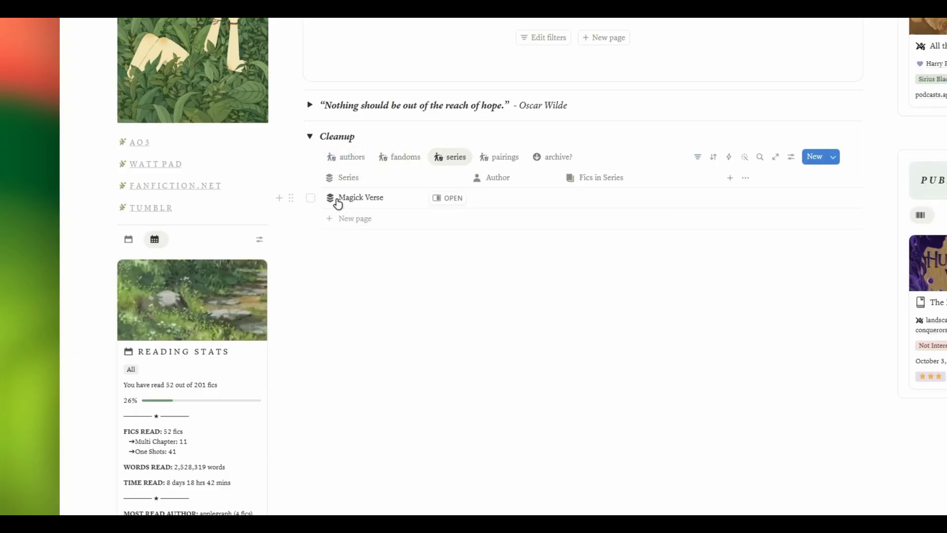
click(488, 156)
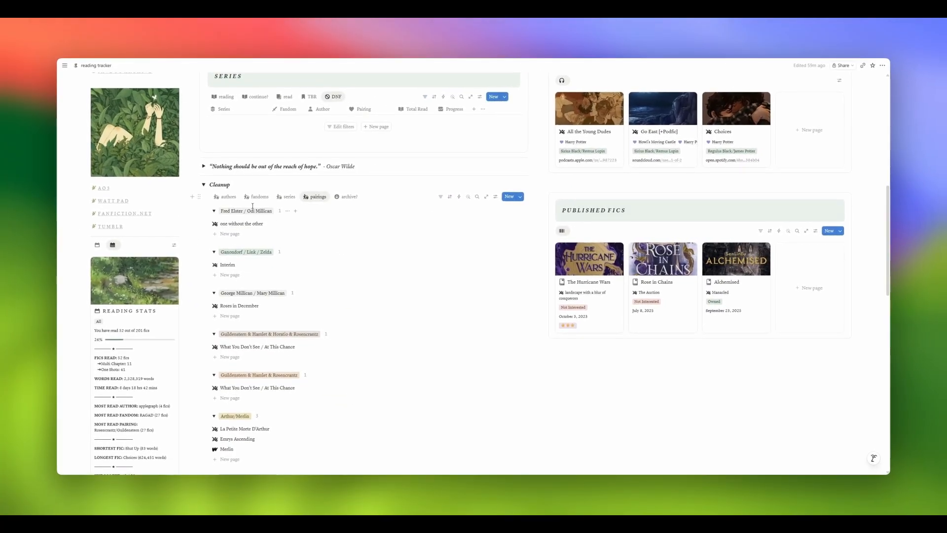
scroll(253, 206, up, 3)
scroll(281, 347, down, 2)
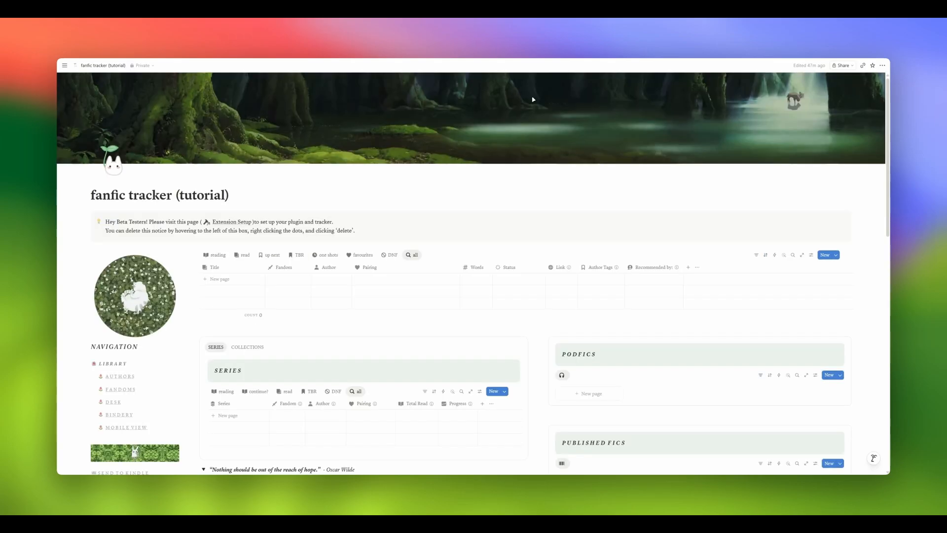
- On the fanfic tracker (tutorial) page, look through the fandoms, collections and series lists of the Cleanup section
scroll(251, 264, down, 6)
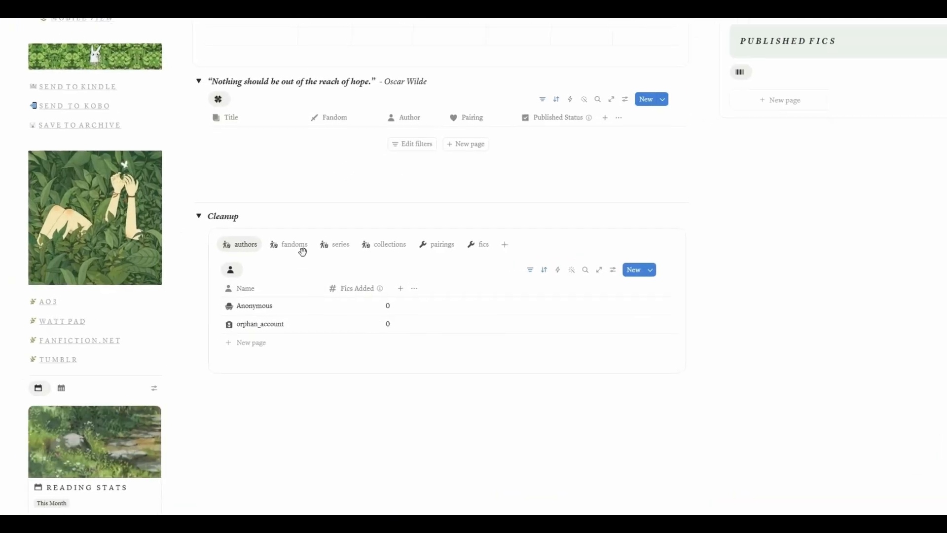
click(267, 252)
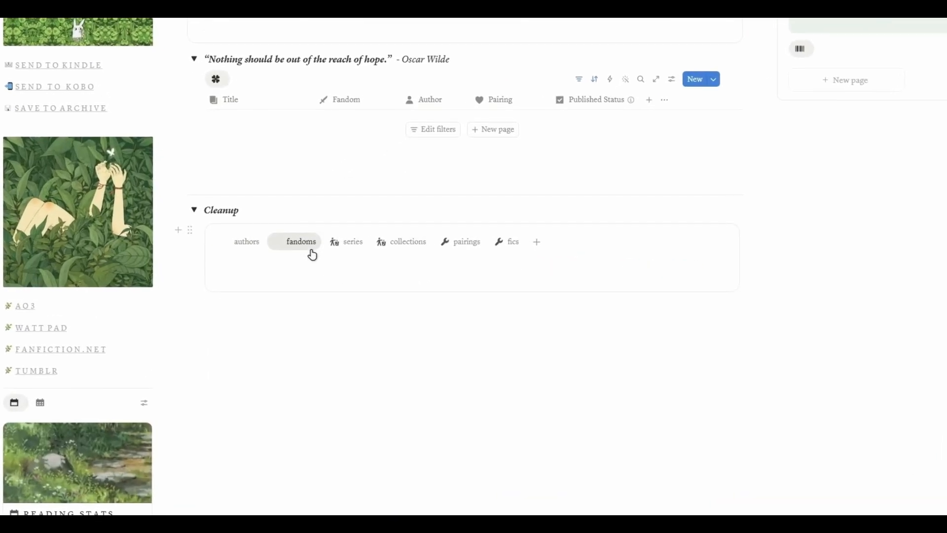
click(398, 243)
click(345, 248)
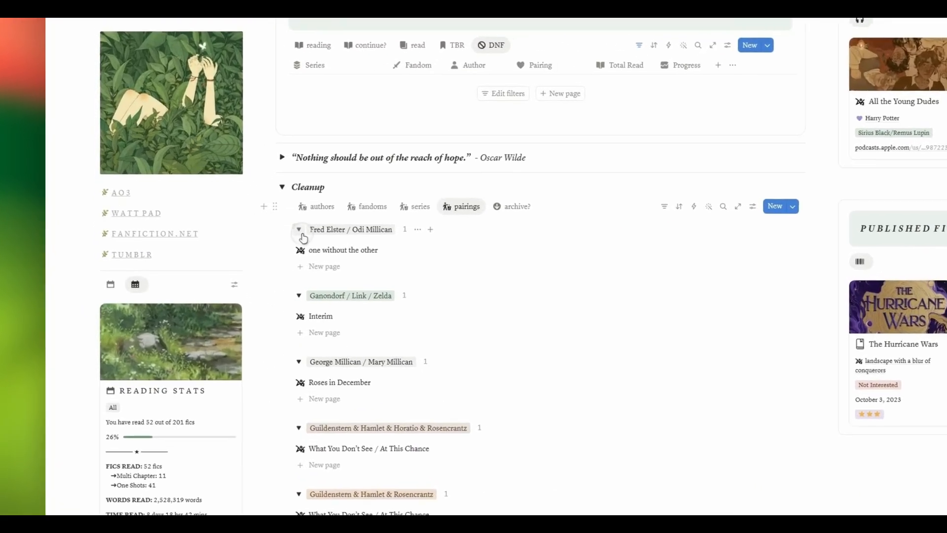
- In the reading tracker's Cleanup pairings view, collapse every group from Fred Elster / Odi Millican through Hamlet/Horatio
click(214, 243)
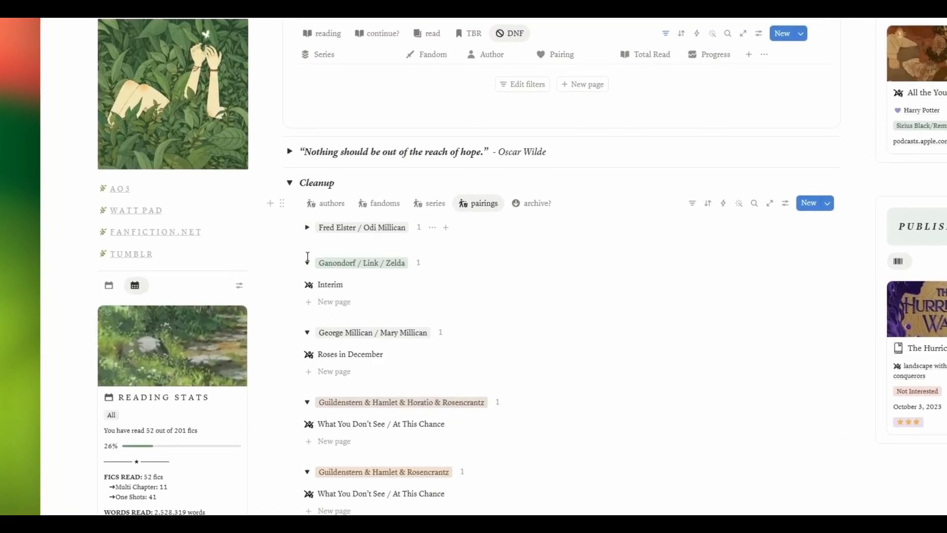
click(306, 262)
click(306, 298)
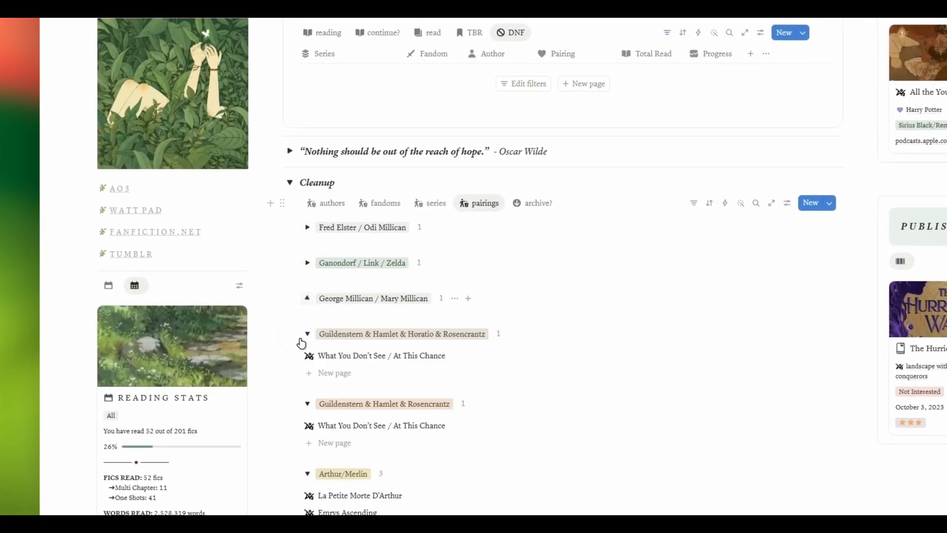
click(306, 334)
click(309, 373)
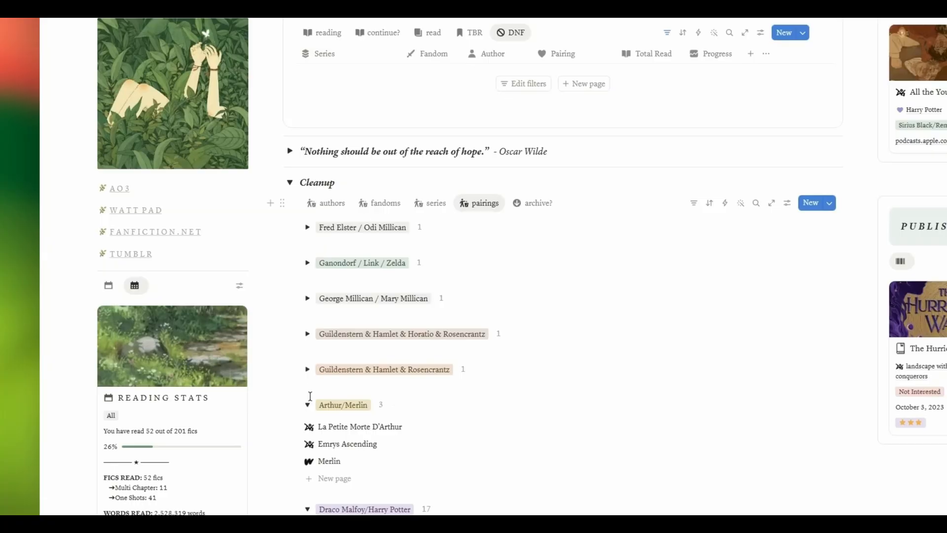
click(307, 405)
click(308, 440)
scroll(318, 423, down, 5)
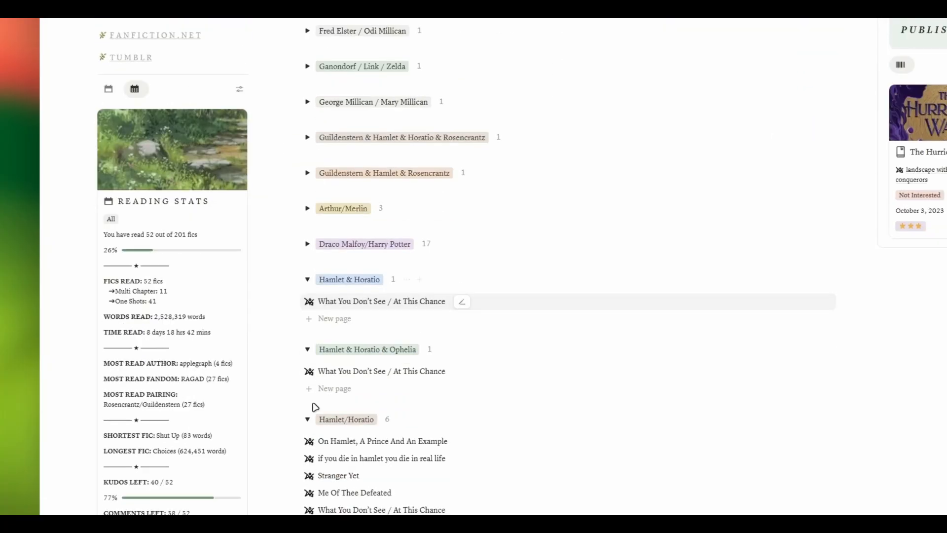
click(308, 254)
click(308, 289)
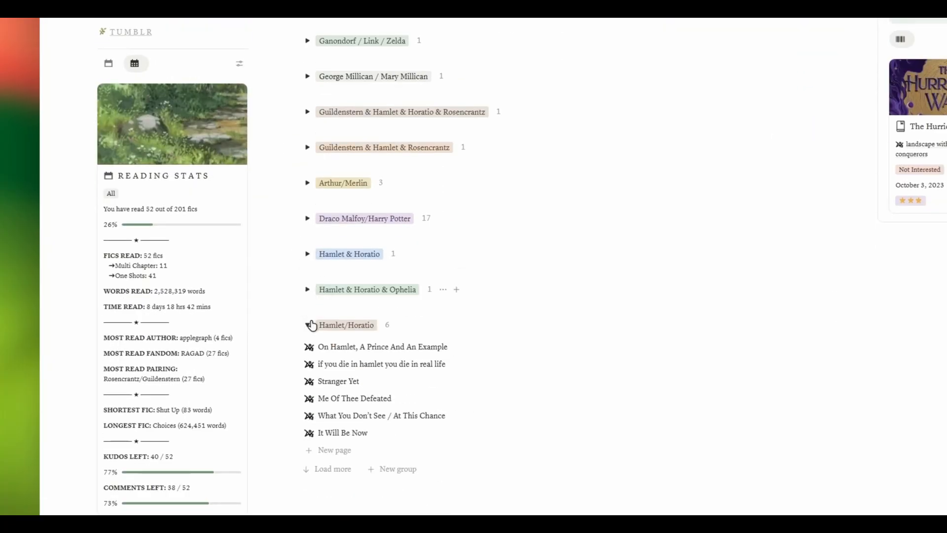
click(308, 324)
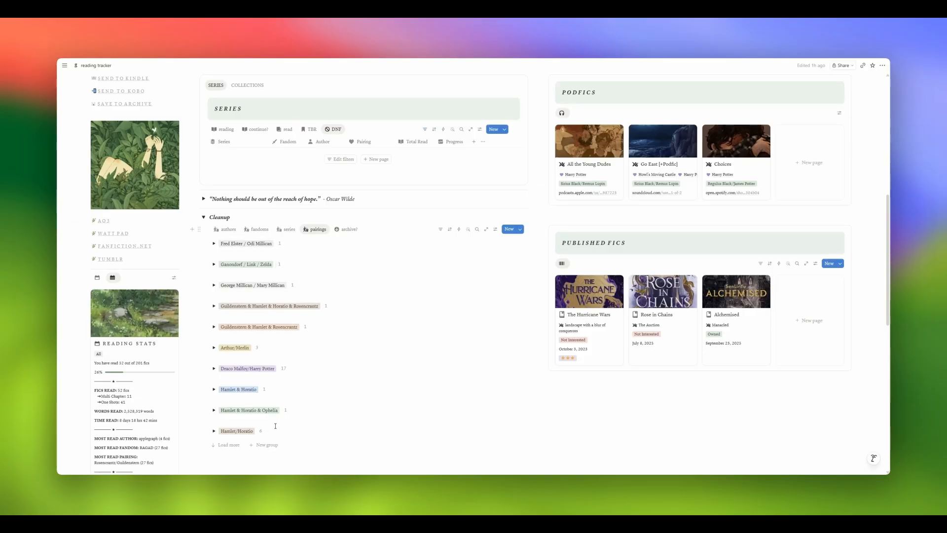
- Load more pairing groups and collapse those from Harry Potter/Ginny Weasley through Hermione Granger/Tom Riddle | Voldemort
scroll(275, 426, down, 3)
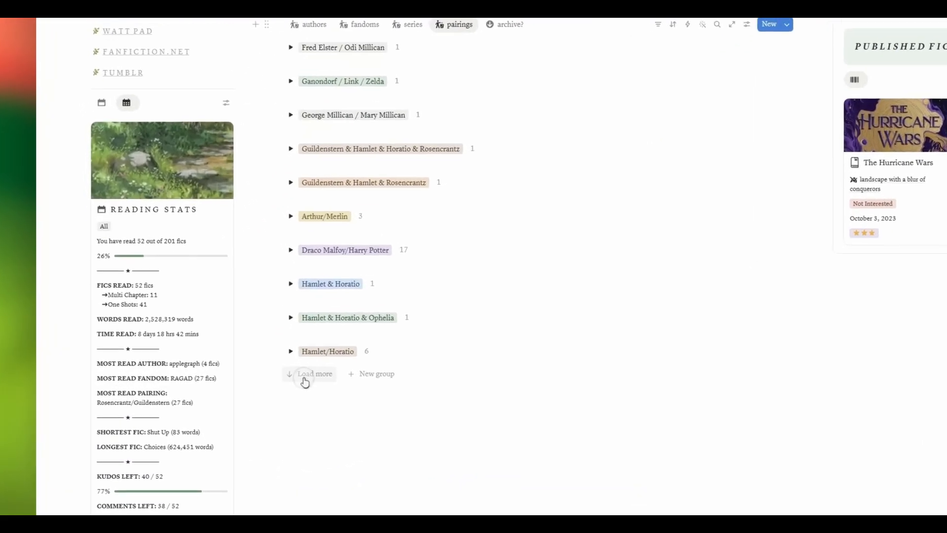
click(305, 382)
scroll(417, 266, down, 5)
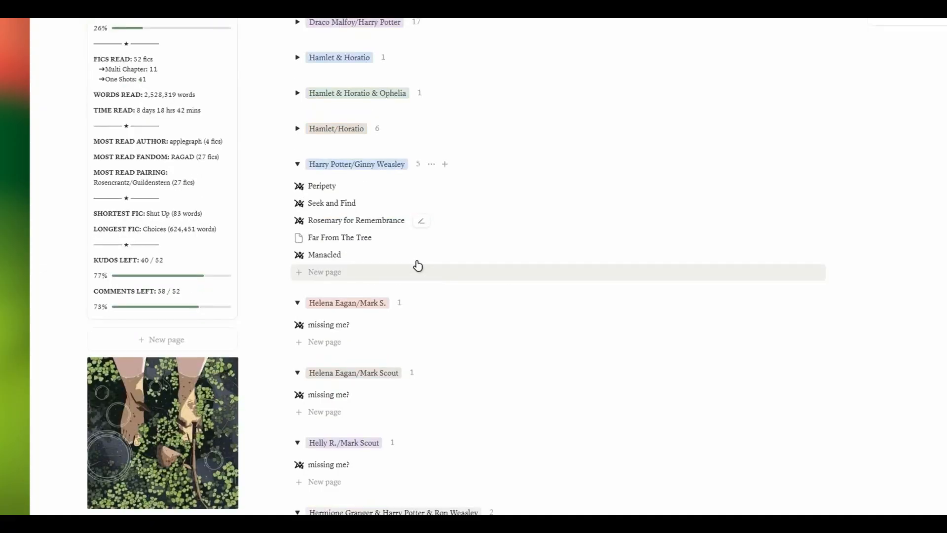
click(298, 164)
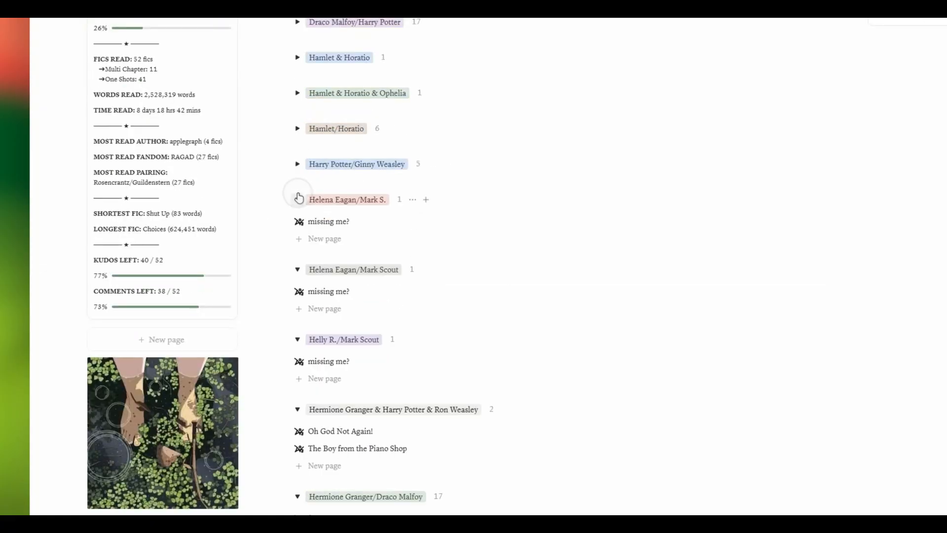
click(299, 199)
click(298, 235)
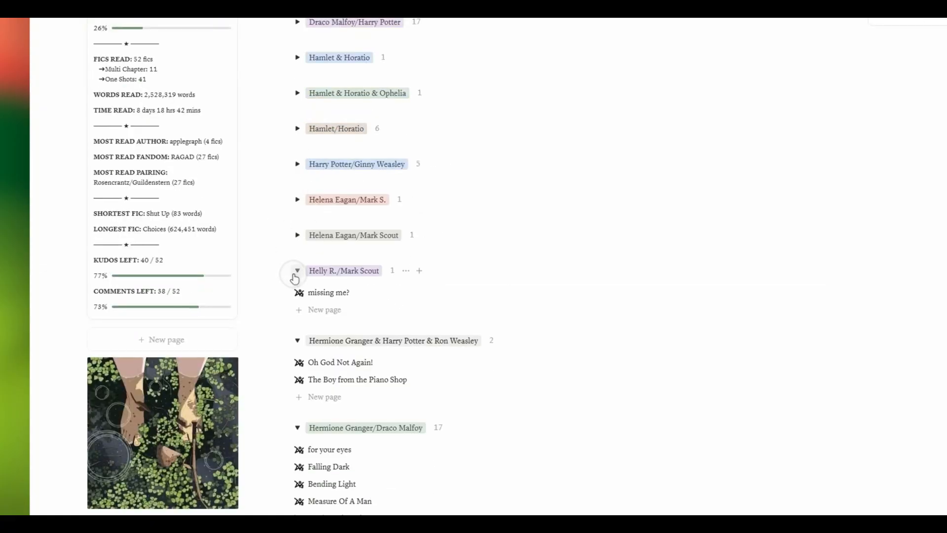
click(296, 271)
click(297, 306)
click(297, 342)
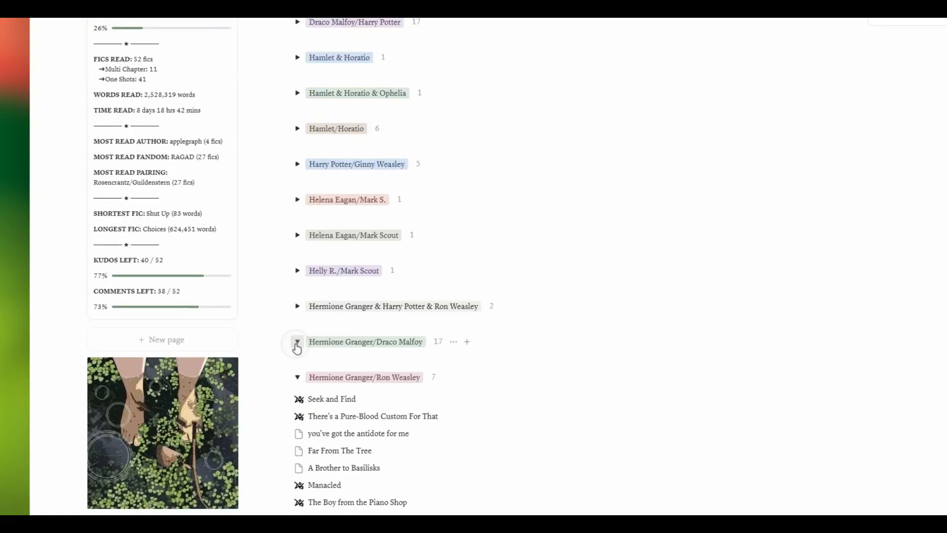
click(298, 377)
click(297, 413)
click(297, 448)
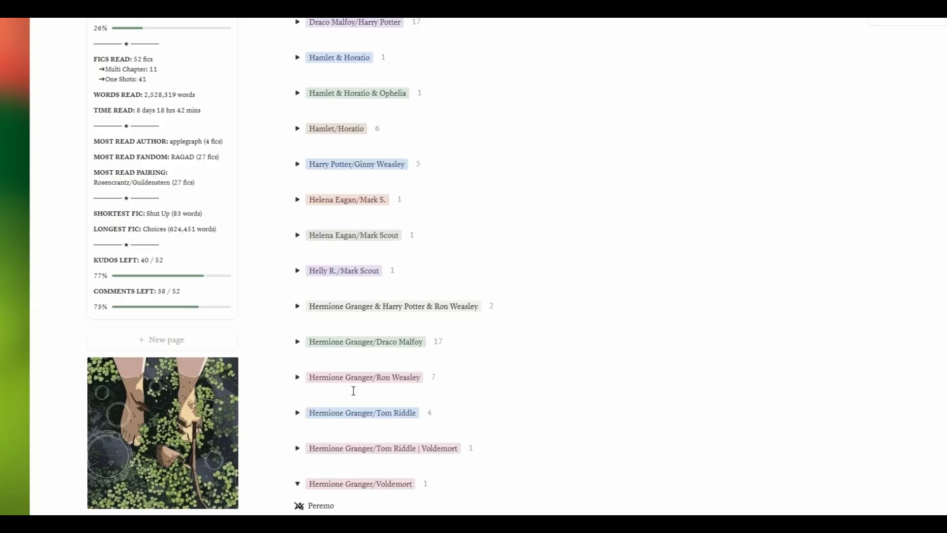
scroll(354, 390, down, 5)
click(303, 320)
scroll(452, 246, down, 5)
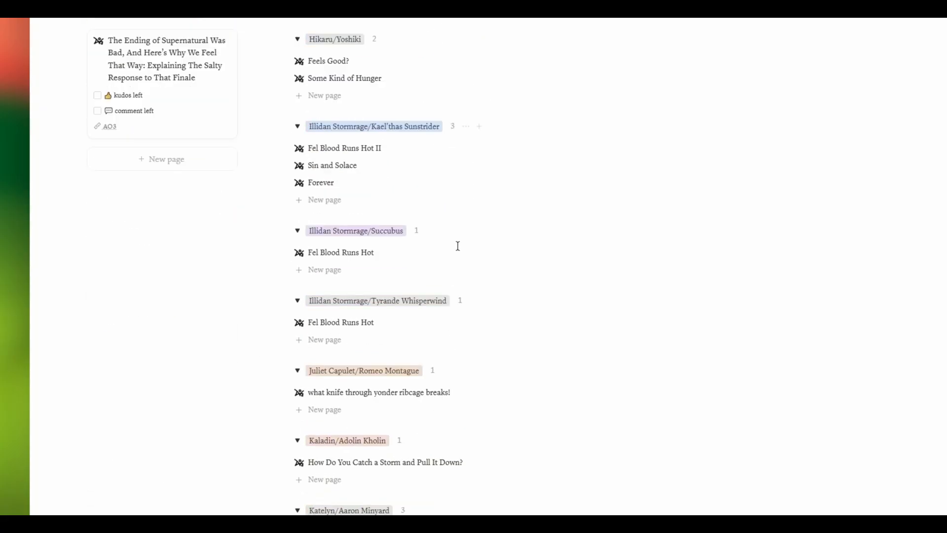
scroll(416, 83, up, 1)
scroll(443, 222, down, 10)
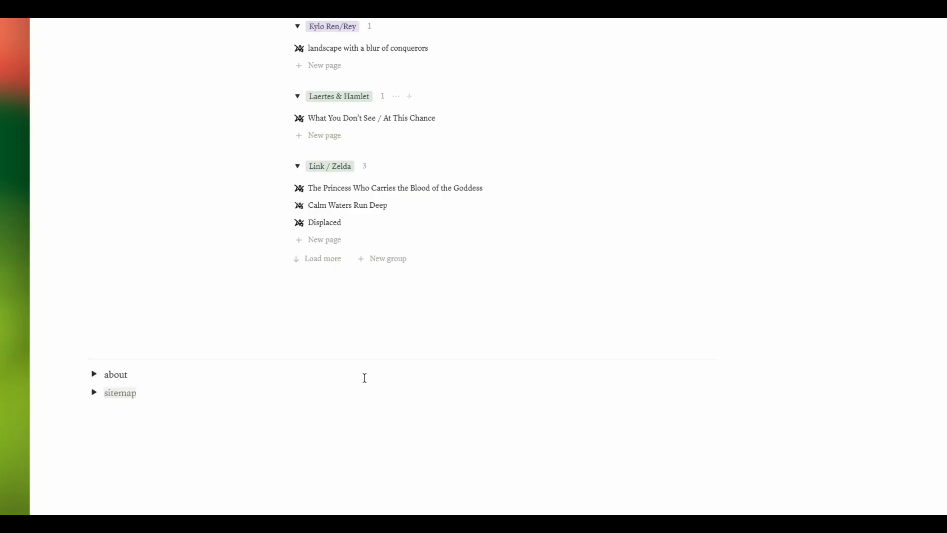
- Load more pairing groups below Link / Zelda in the Cleanup section and look through the expanded list
click(311, 258)
scroll(438, 316, down, 3)
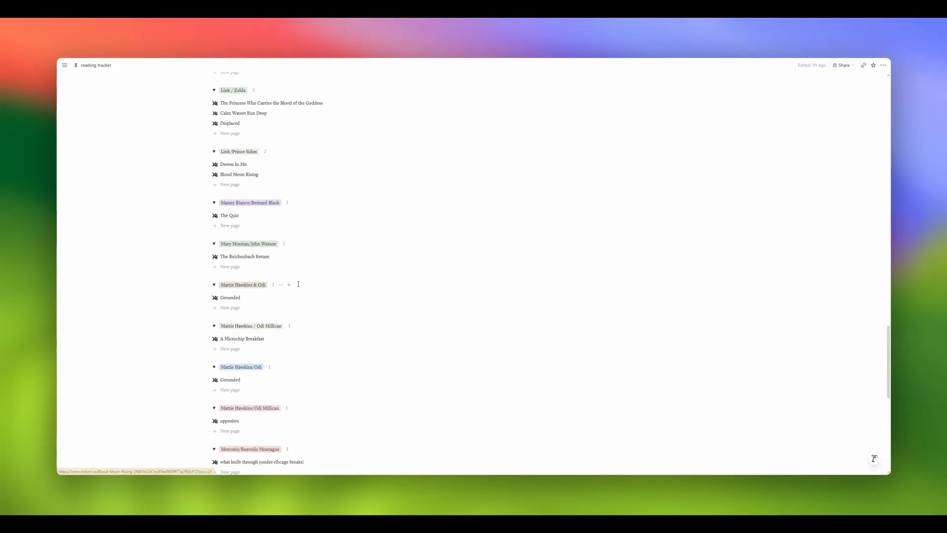
scroll(299, 285, down, 5)
scroll(311, 328, up, 15)
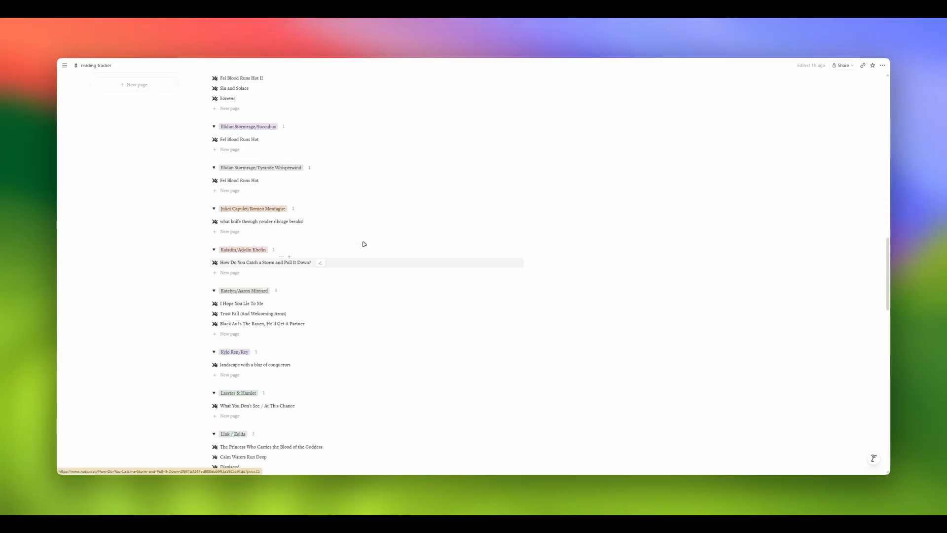
scroll(345, 257, up, 20)
scroll(321, 271, down, 3)
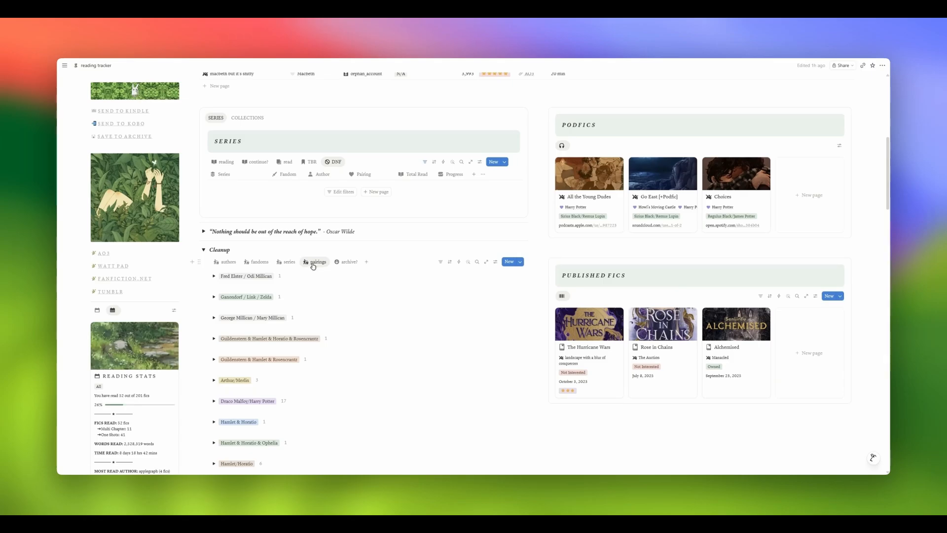
- Bring up the Pairing property's option list from the favourites table and view the editing settings of Draco Malfoy/Harry Potter
click(313, 262)
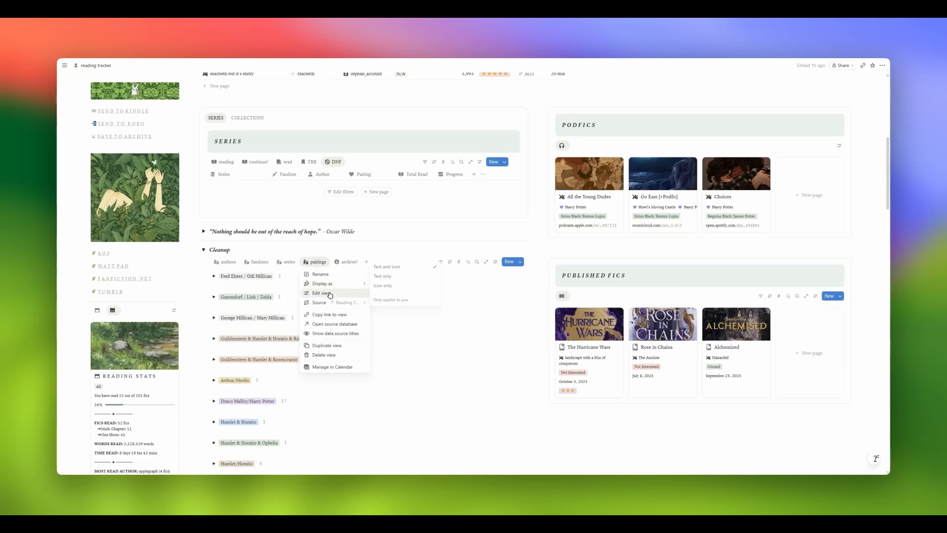
click(432, 345)
scroll(296, 256, up, 10)
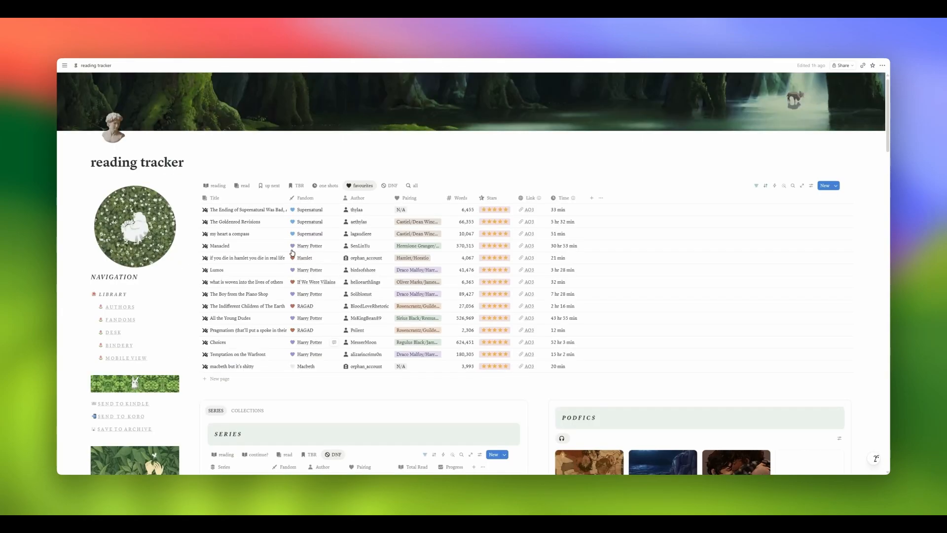
click(407, 231)
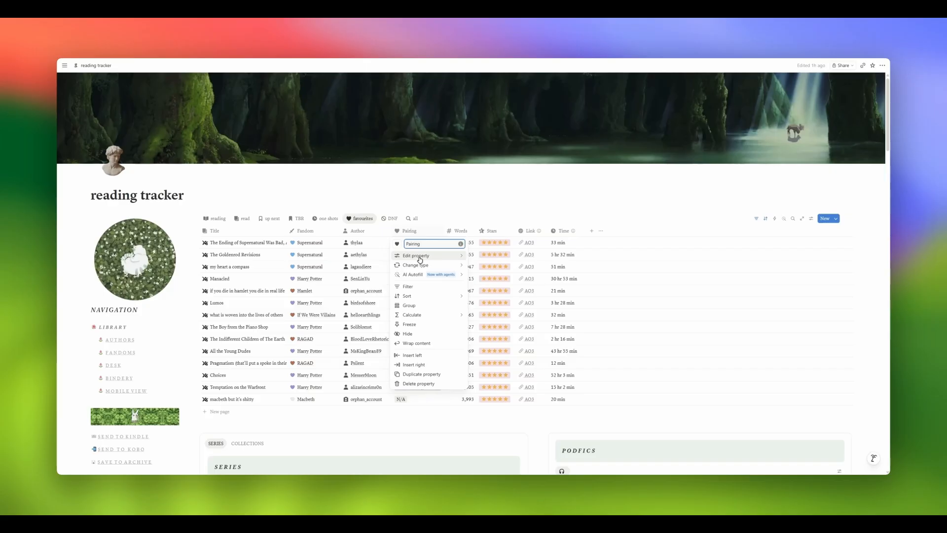
mouse_move(420, 260)
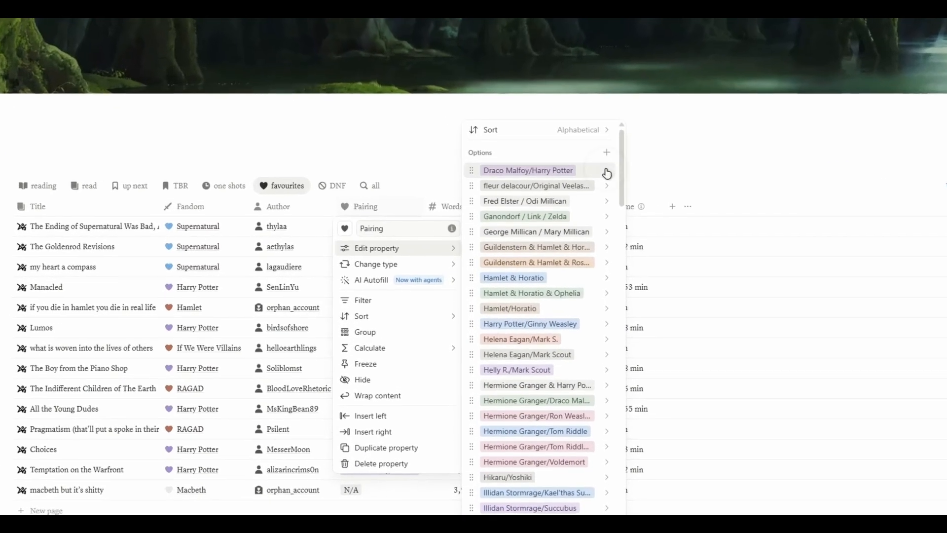
click(553, 209)
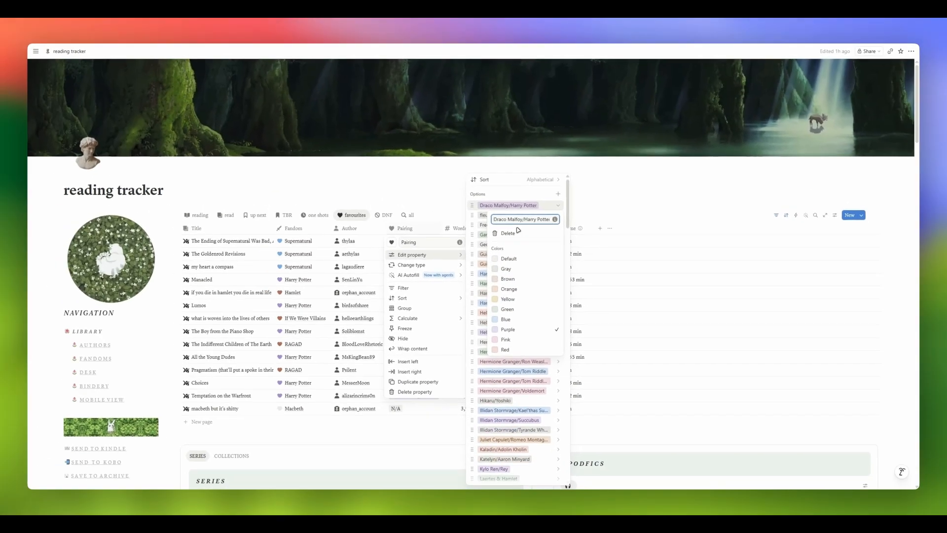
click(589, 193)
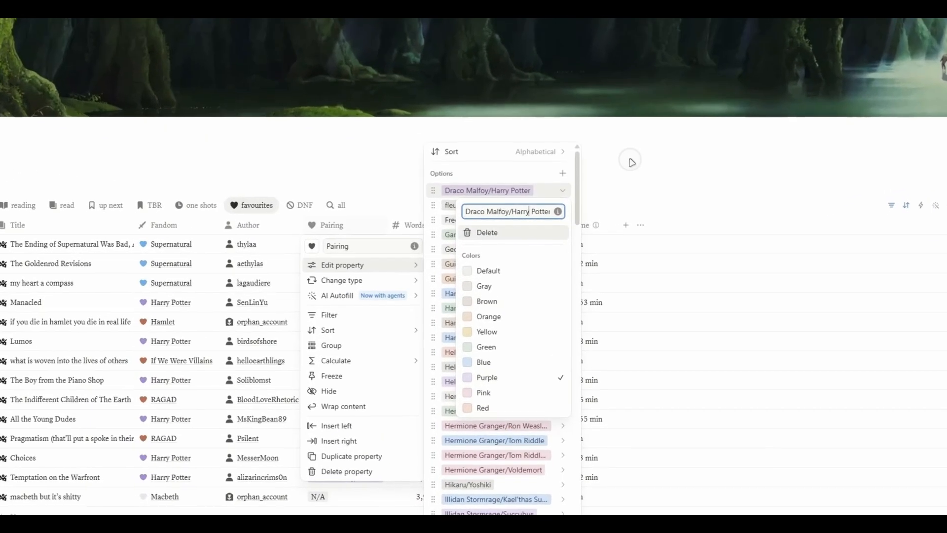
click(459, 197)
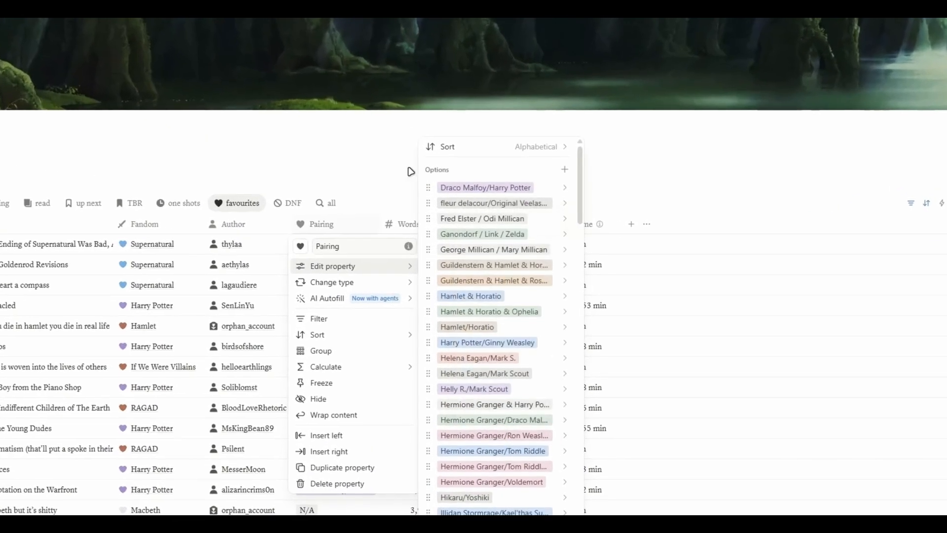
click(397, 168)
- On the fanfic tracker (tutorial) page, view the Cleanup section's collections list and the fandom, author and pairing views of its fics list
scroll(306, 301, down, 10)
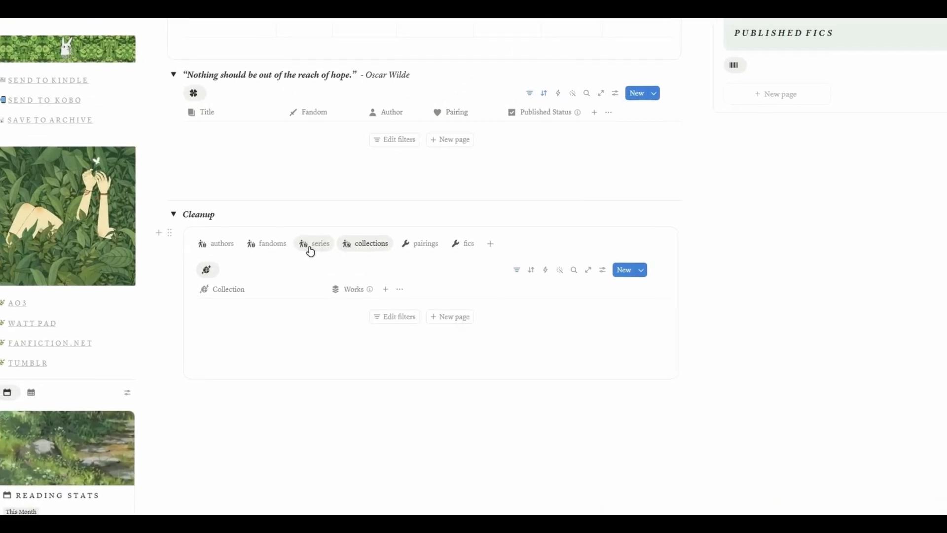
click(295, 252)
click(327, 252)
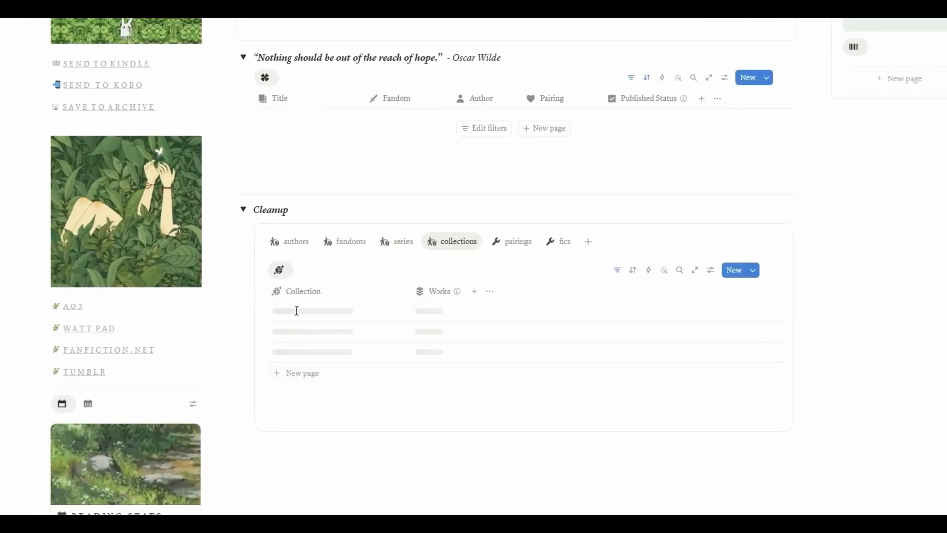
click(560, 247)
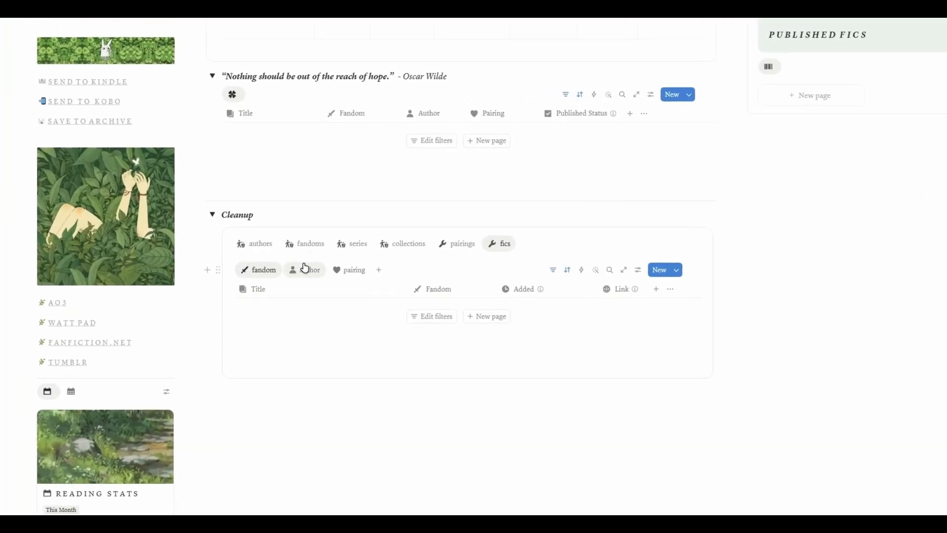
click(265, 268)
click(368, 270)
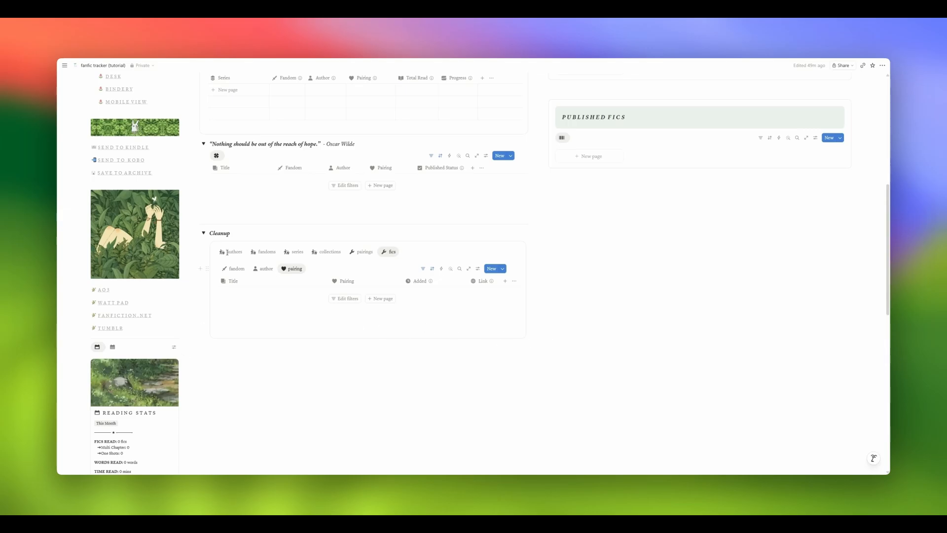
- Collapse the Cleanup and Oscar Wilde quote sections on the tutorial page, and the Cleanup section on the reading tracker
click(203, 233)
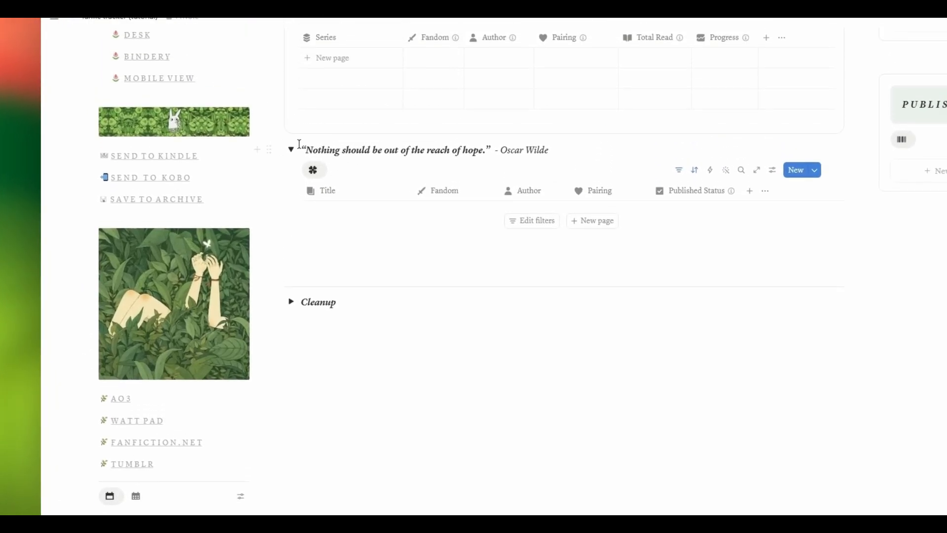
click(291, 149)
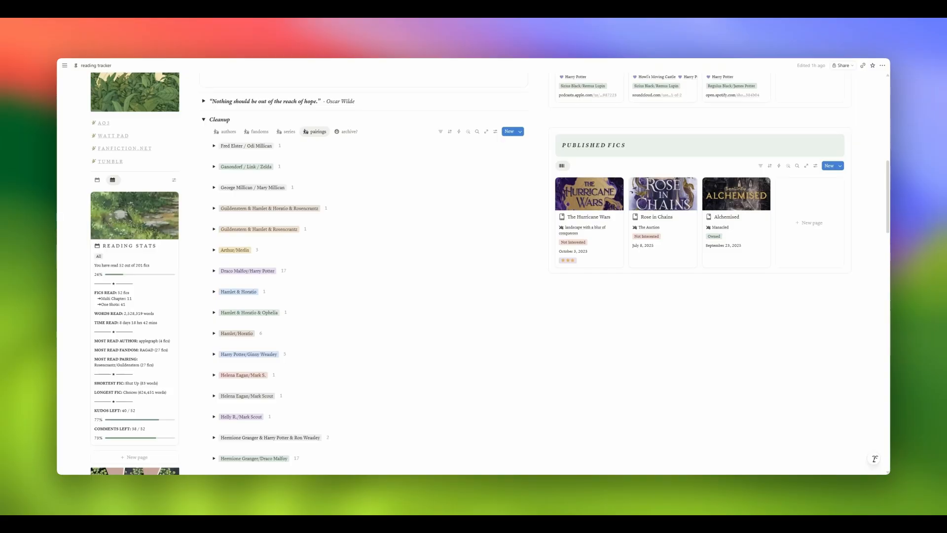
click(203, 119)
- Visit the authors page from the reading tracker's navigation and return to the library page
scroll(128, 134, up, 6)
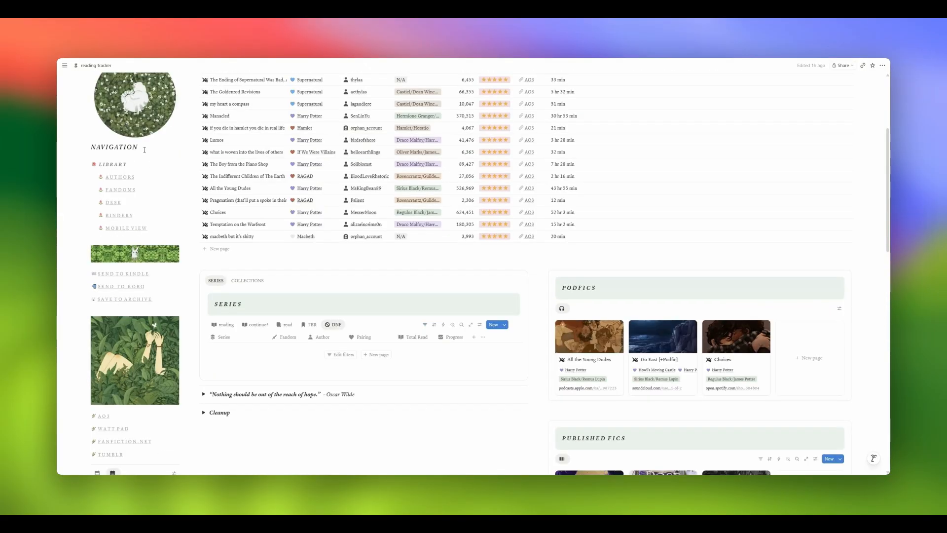
scroll(145, 150, up, 4)
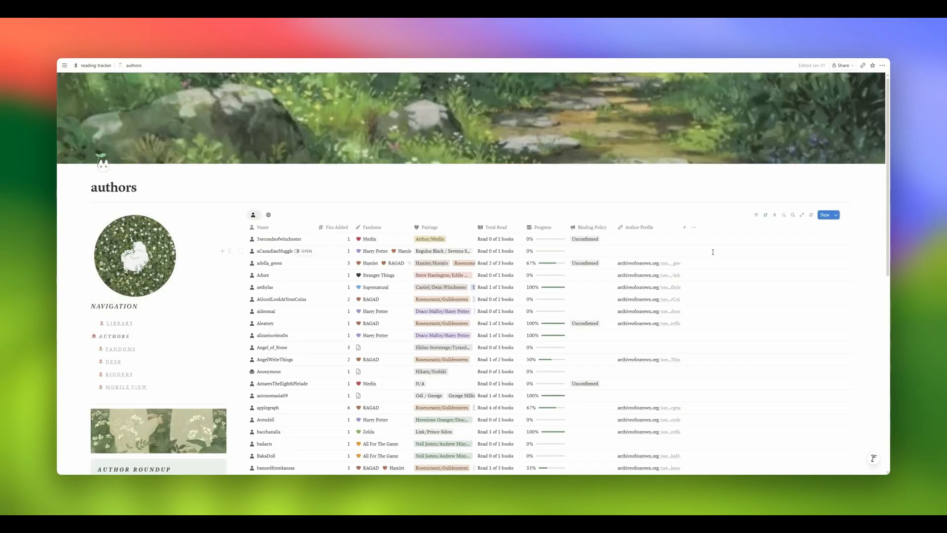
click(110, 324)
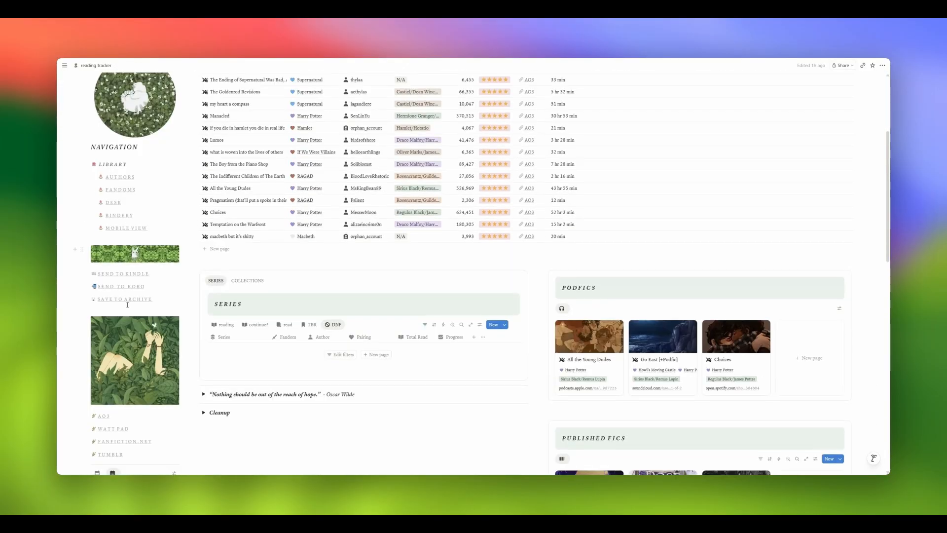
- Open the reading tracker's Send to Kindle, Send to Kobo and Save to Archive links in turn, viewing the Kobo.gg upload page
click(134, 276)
scroll(148, 194, down, 3)
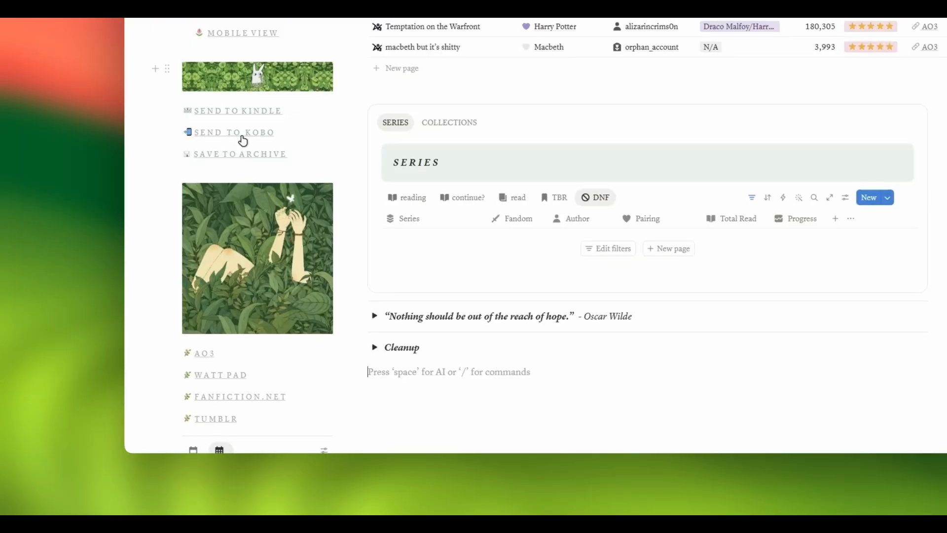
click(242, 140)
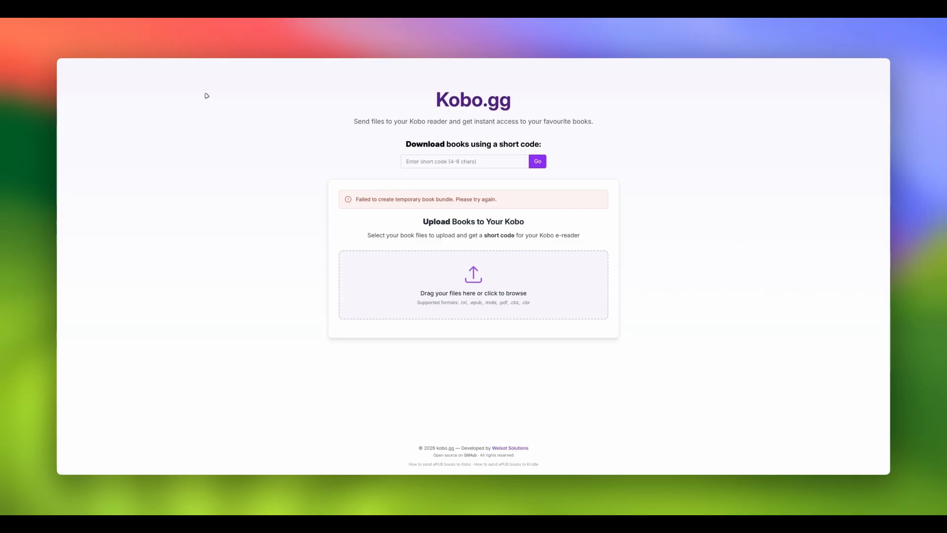
click(428, 158)
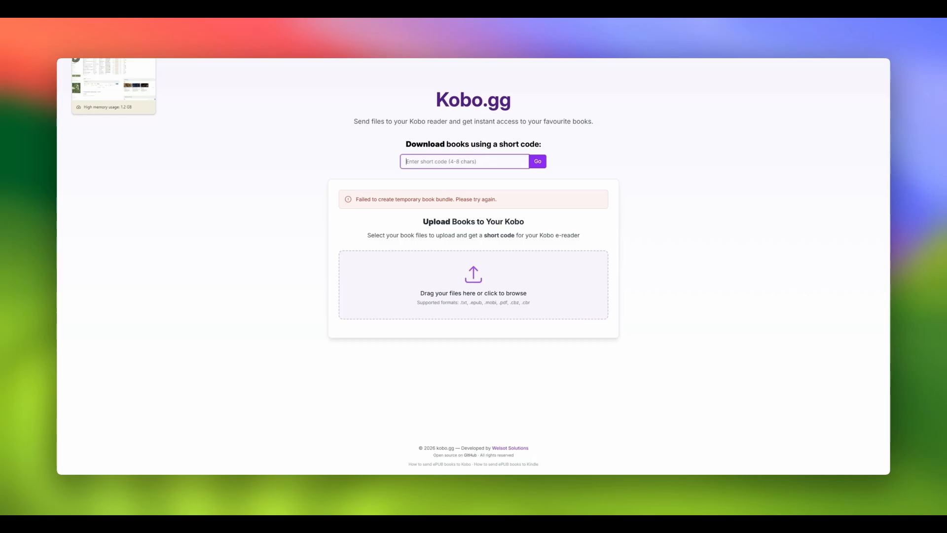
click(102, 26)
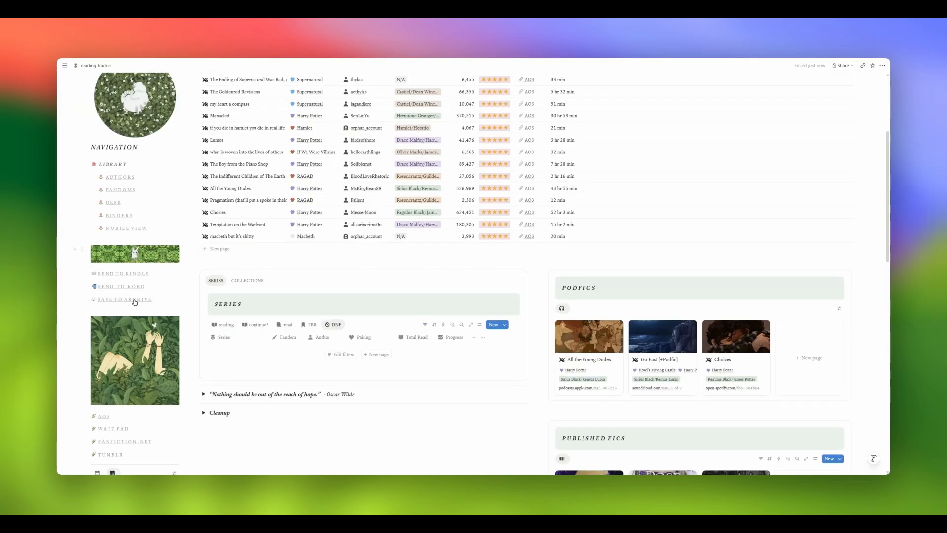
click(125, 300)
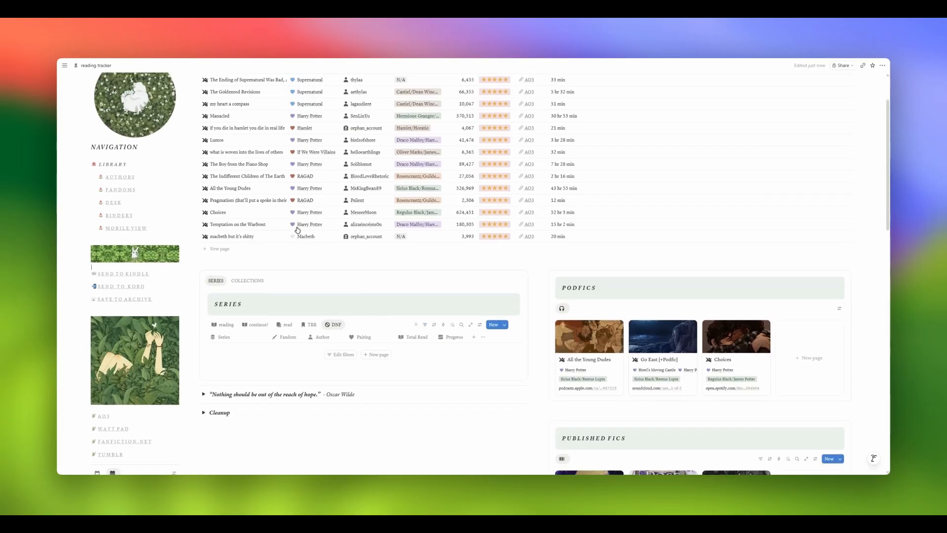
- Look over the reading tracker page from the favourites table down to the external site links and reading stats
scroll(268, 177, up, 3)
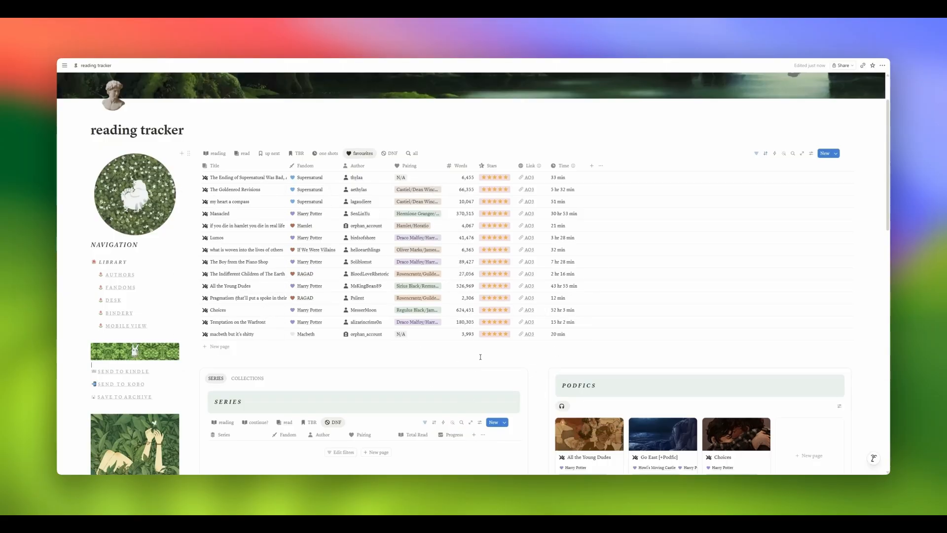
scroll(404, 367, down, 5)
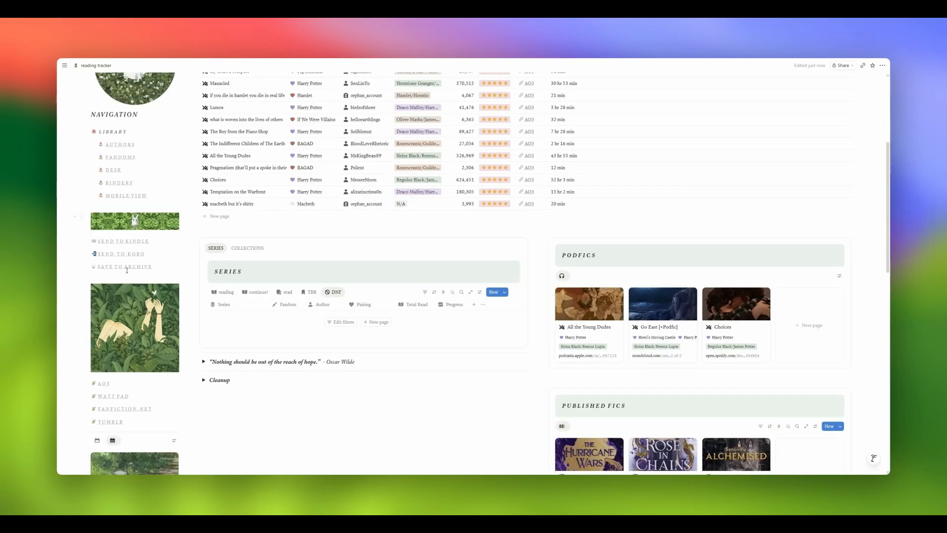
scroll(113, 256, down, 6)
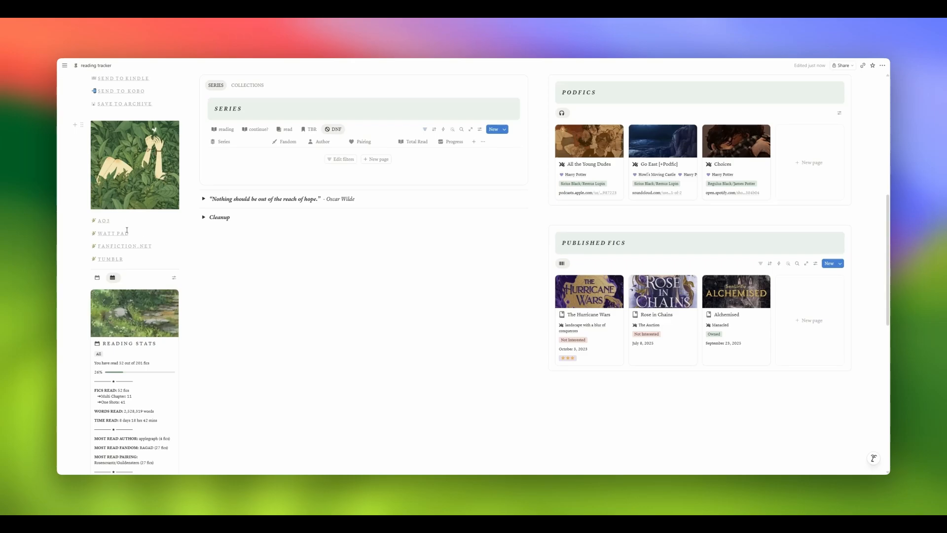
scroll(137, 250, down, 5)
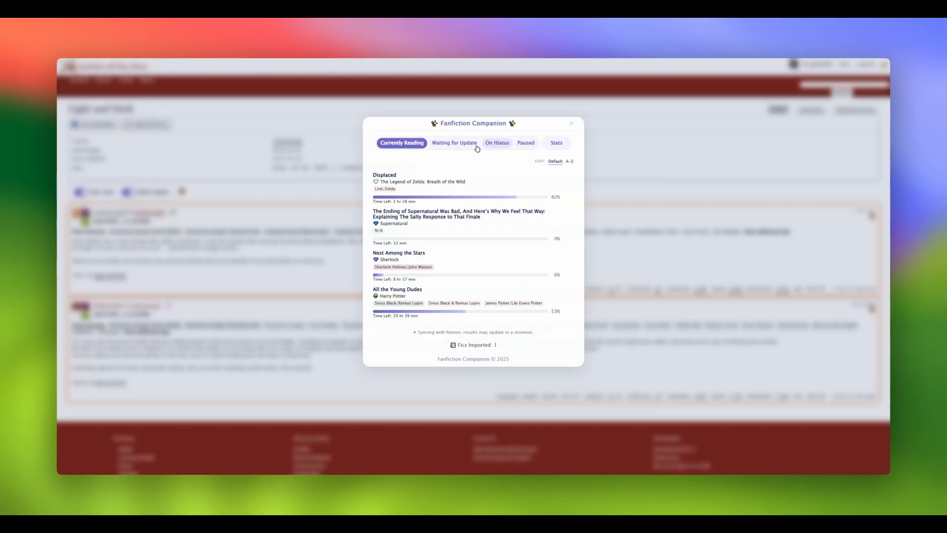
- In Fanfiction Companion, page through the all-time stats for Overview, Tags, Popularity and Engagement, and go back to Overview
click(548, 144)
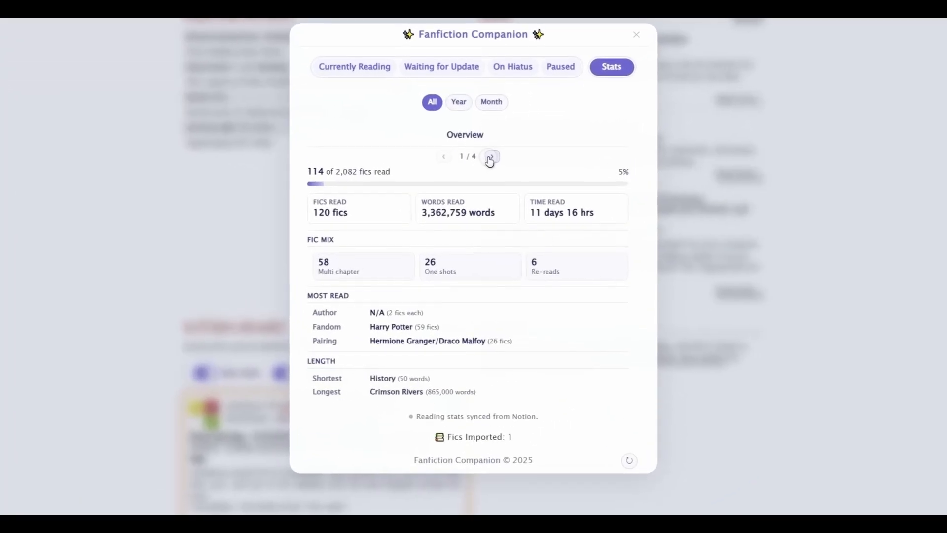
click(484, 198)
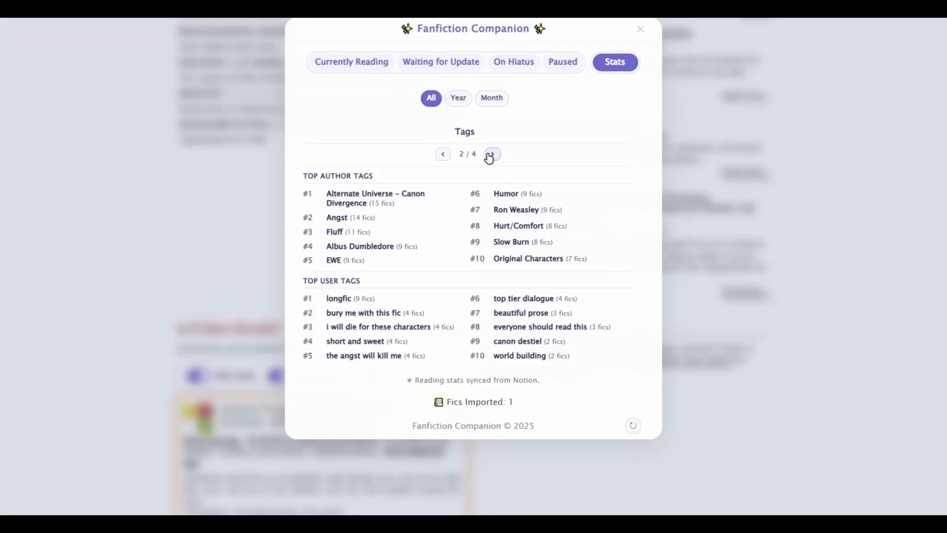
click(489, 156)
click(443, 154)
click(493, 155)
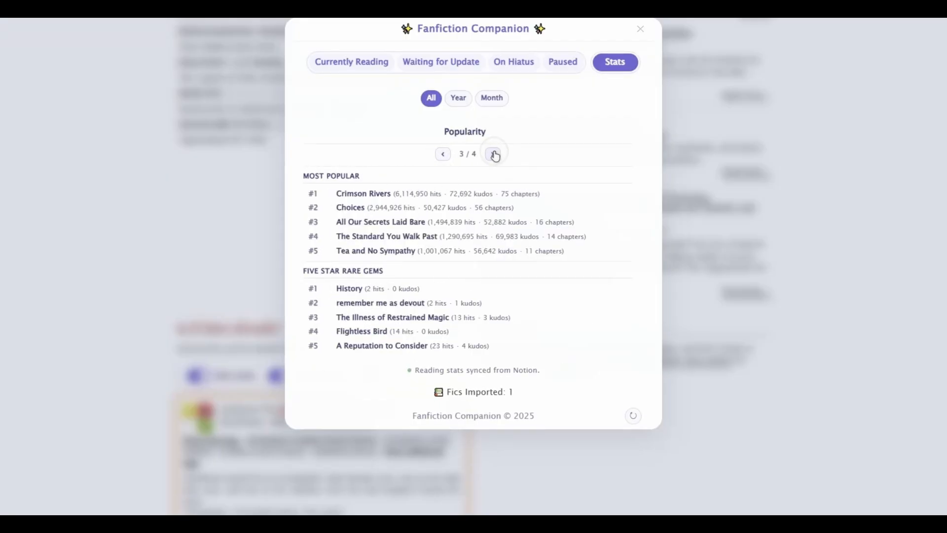
click(493, 154)
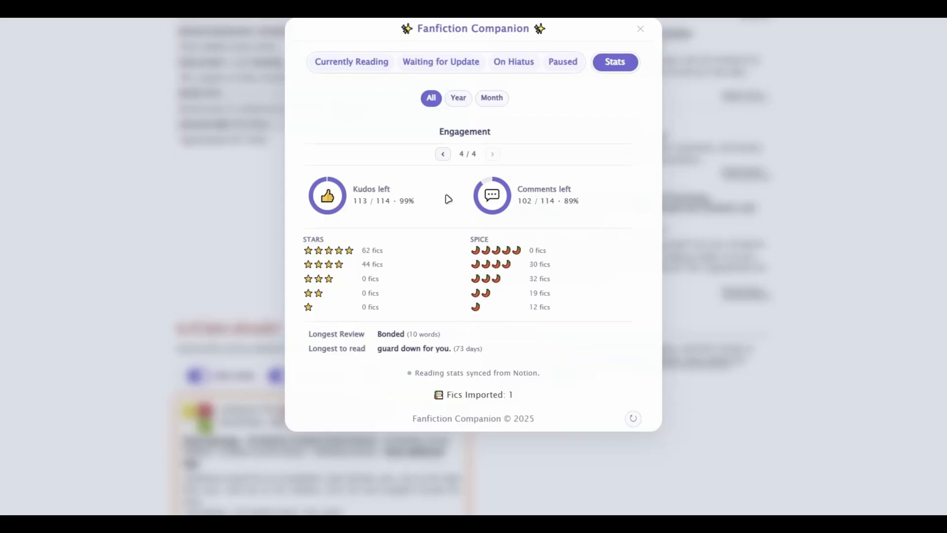
click(443, 154)
click(443, 154)
click(443, 154)
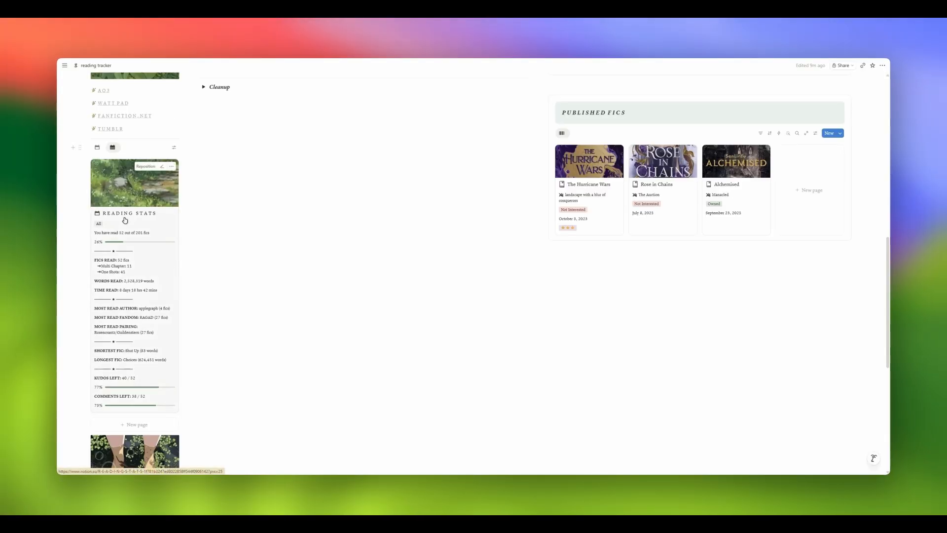
- Switch the reading tracker's Reading Stats card to this month's figures and examine them
click(102, 148)
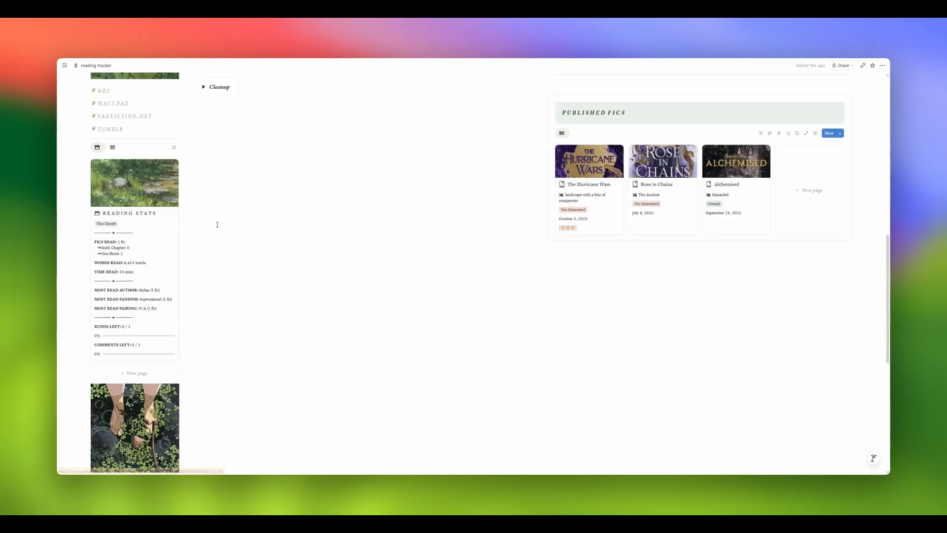
scroll(218, 229, down, 3)
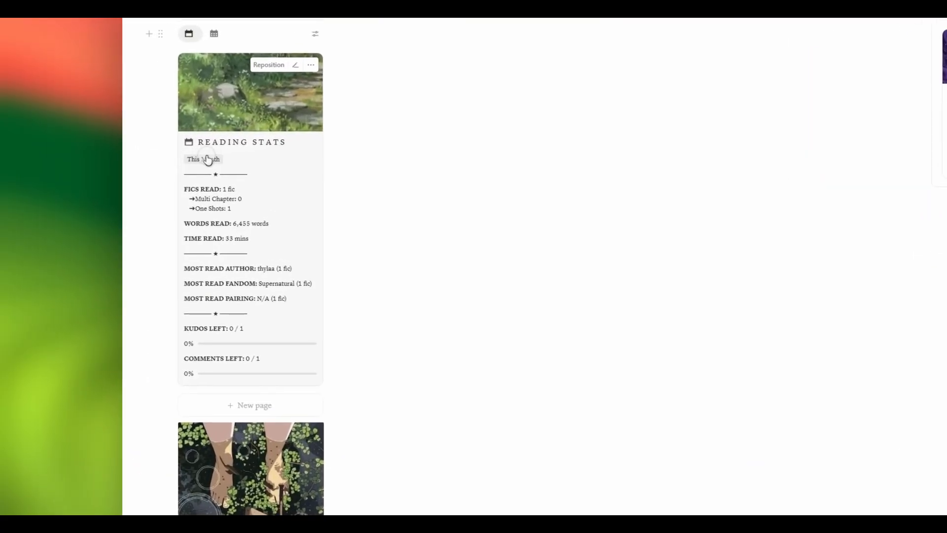
- Set the month on the monthly Reading Stats card to March
click(208, 159)
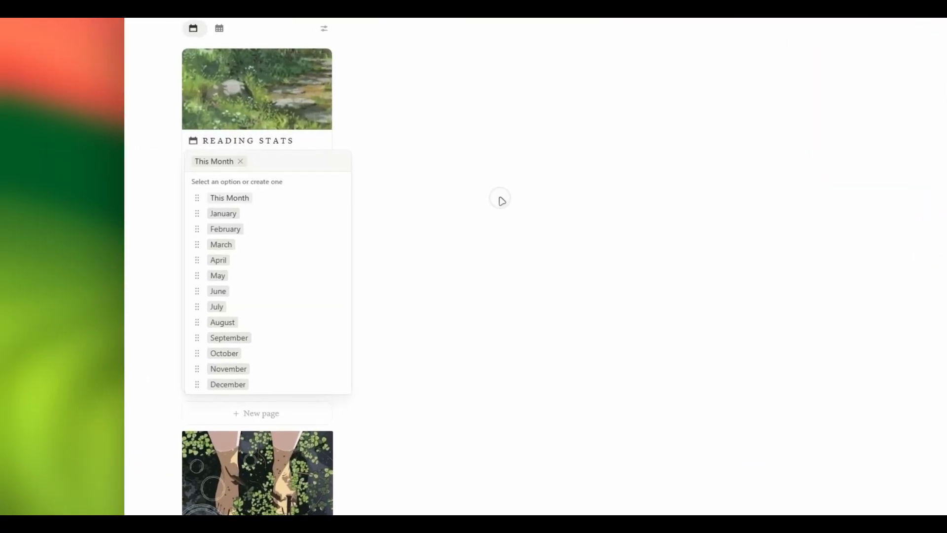
click(497, 201)
click(203, 158)
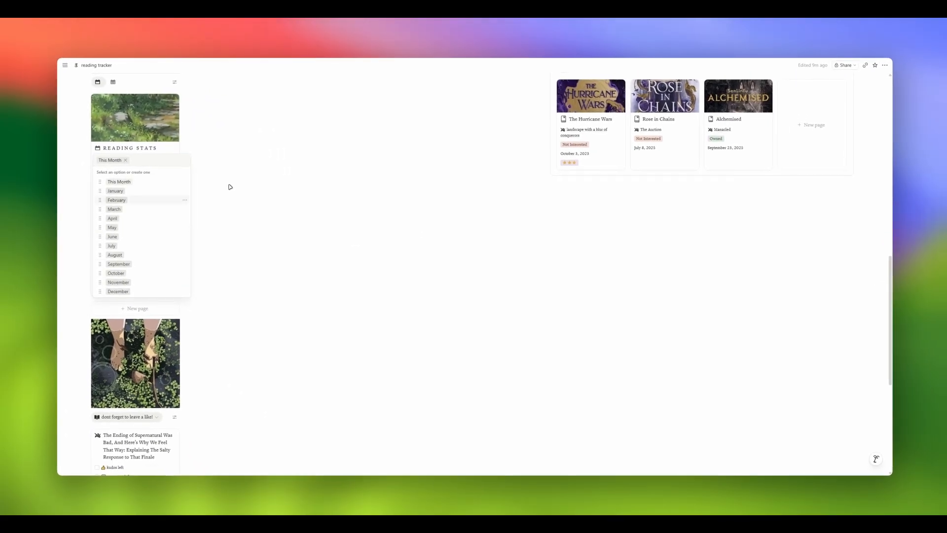
click(349, 198)
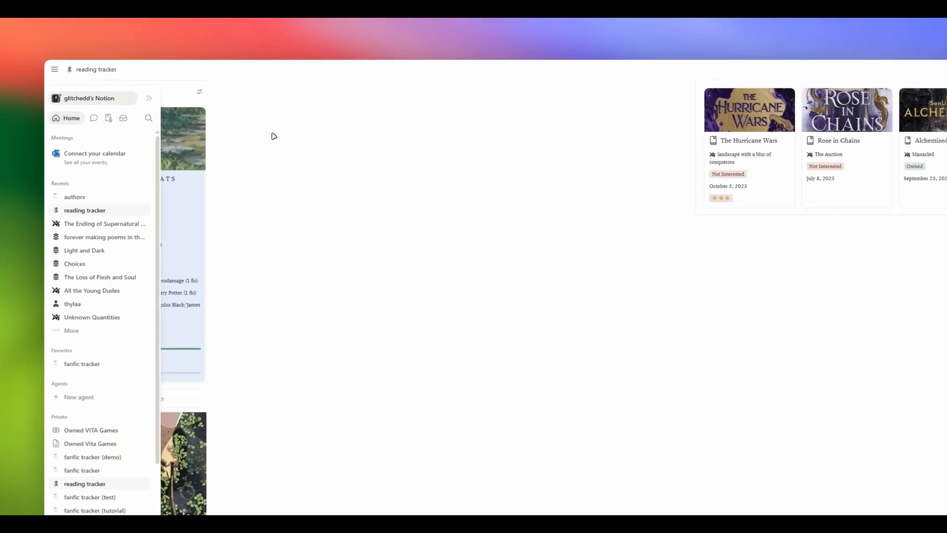
click(273, 136)
scroll(112, 118, up, 2)
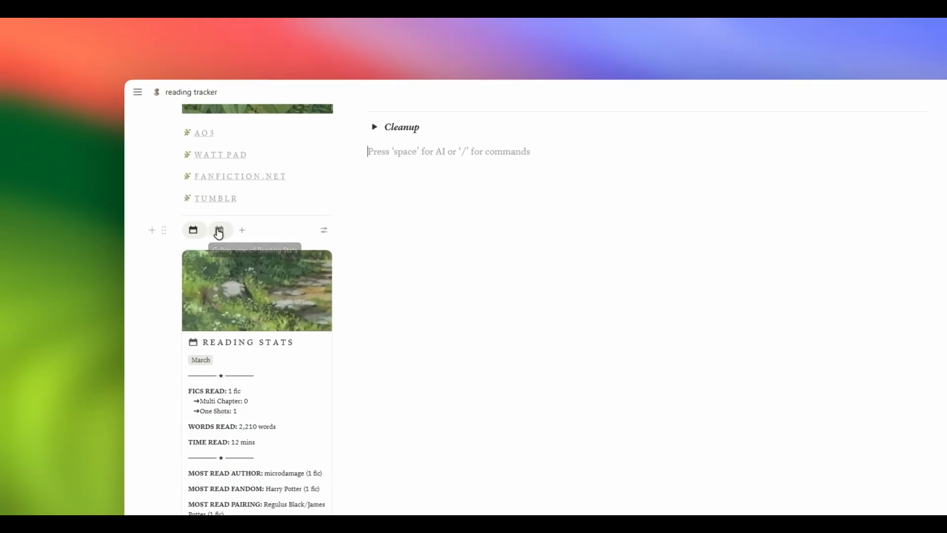
- Switch Reading Stats to the yearly view and set its year to 2025
click(219, 231)
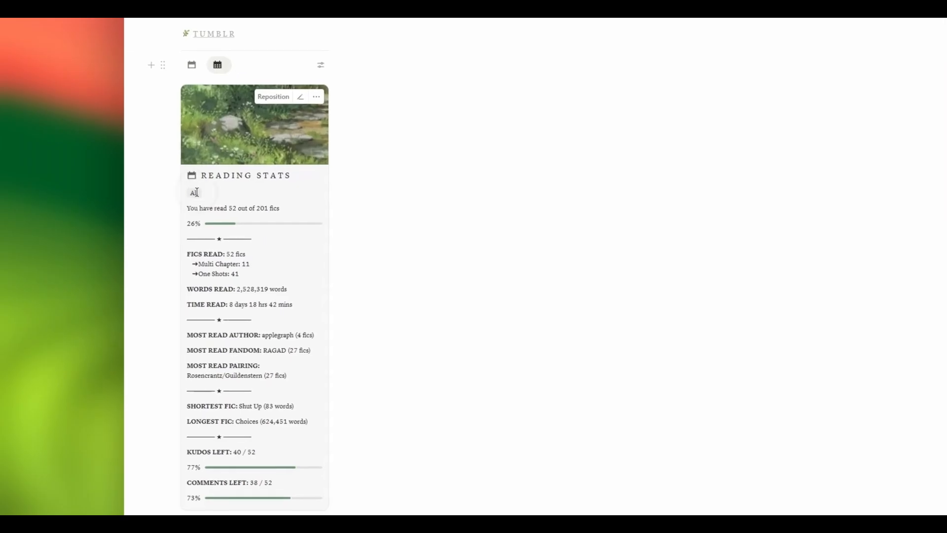
click(100, 223)
click(223, 263)
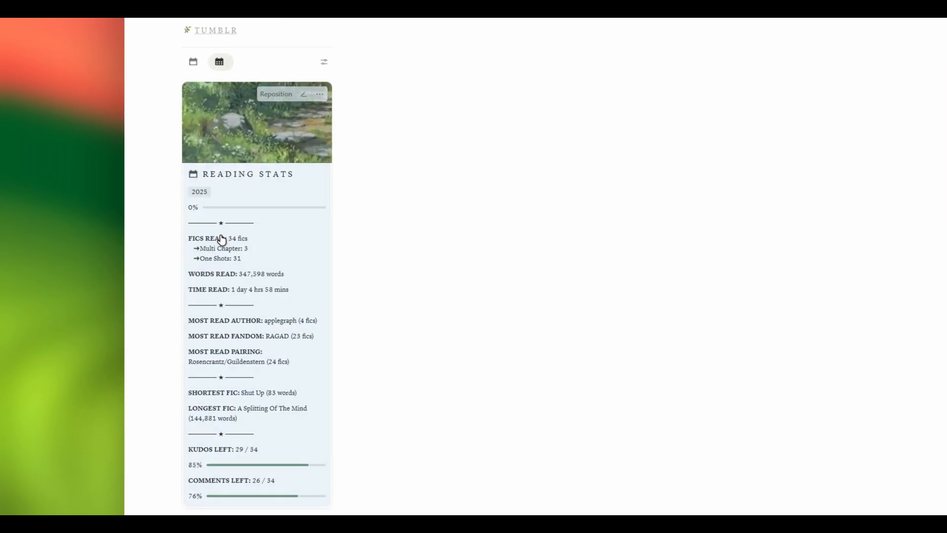
- Create a new year option 2027 for the yearly Reading Stats card and apply it
click(201, 192)
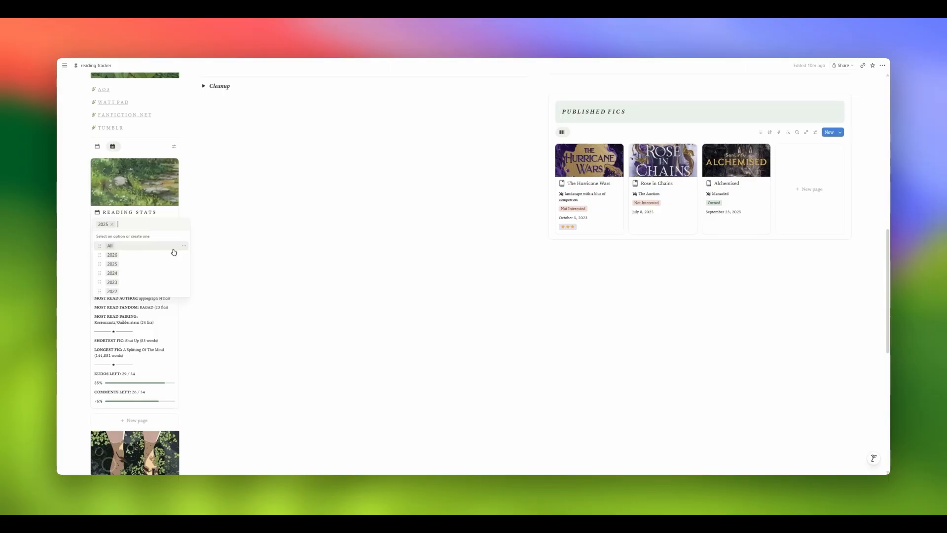
text(2027)
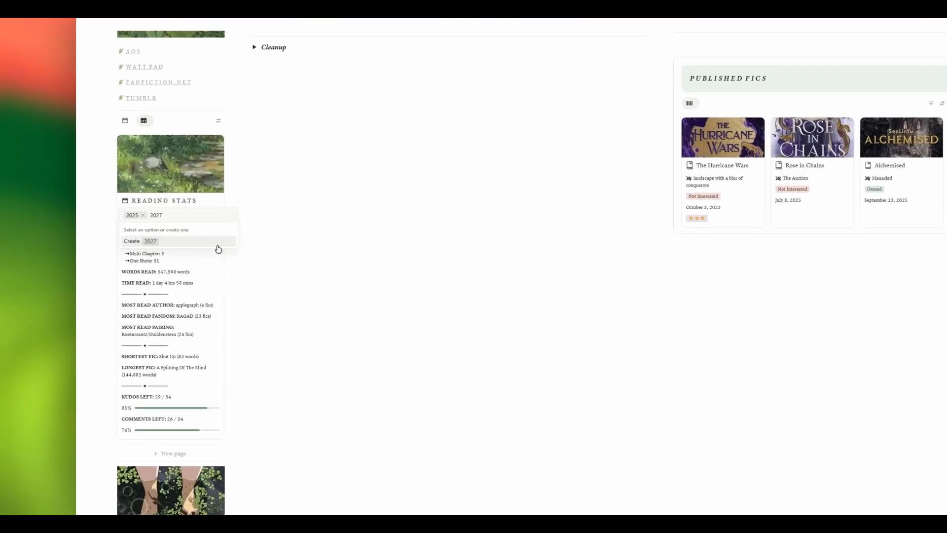
click(219, 234)
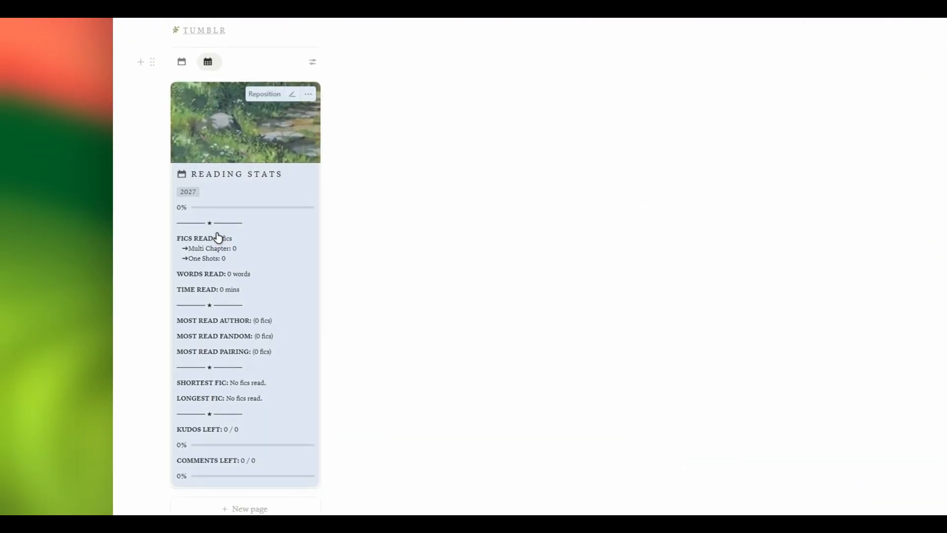
- Move the 2027 option up to just below All in the year list and set the card's year to 2026
click(192, 194)
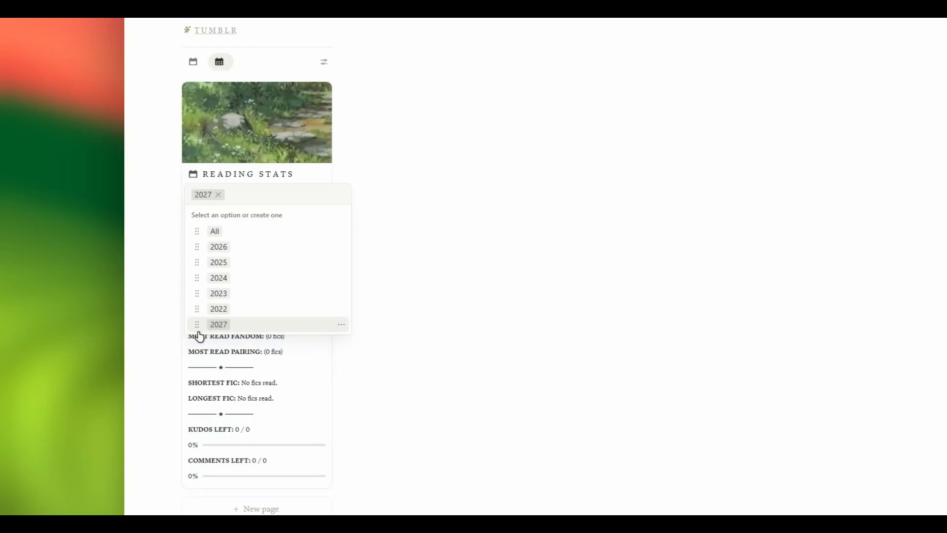
drag(196, 330, 197, 245)
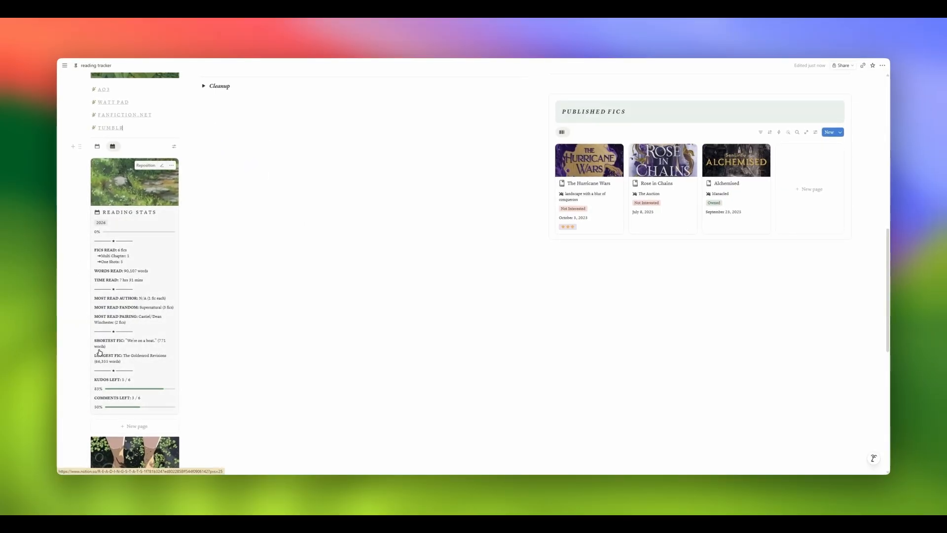
- Look over the lower part of the reading tracker, including the "dont forget to leave a like!" list and its view options
scroll(134, 212, down, 5)
scroll(145, 198, down, 2)
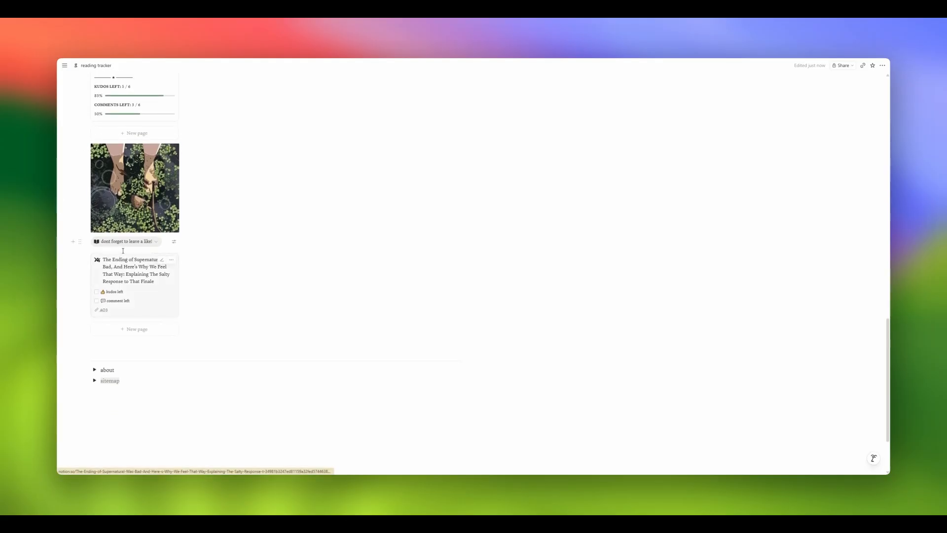
click(156, 242)
click(156, 242)
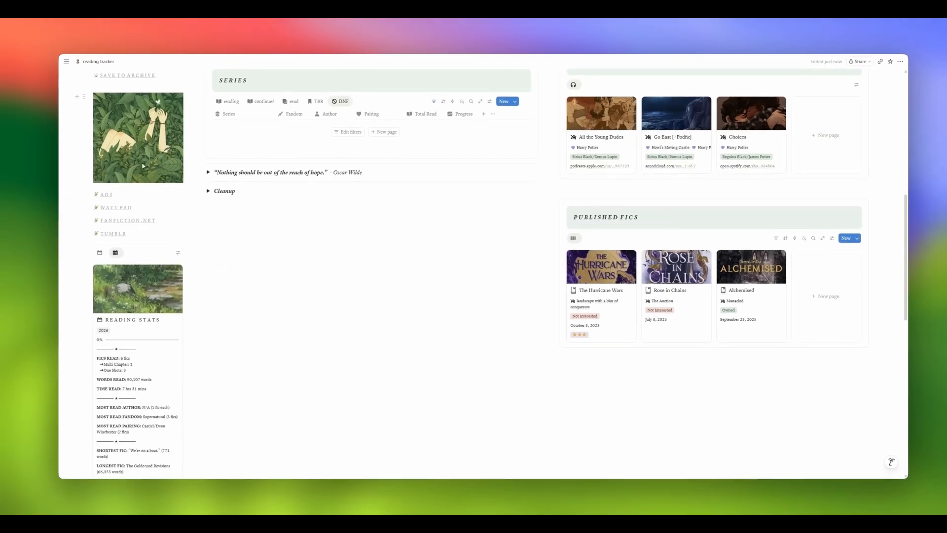
scroll(226, 400, down, 10)
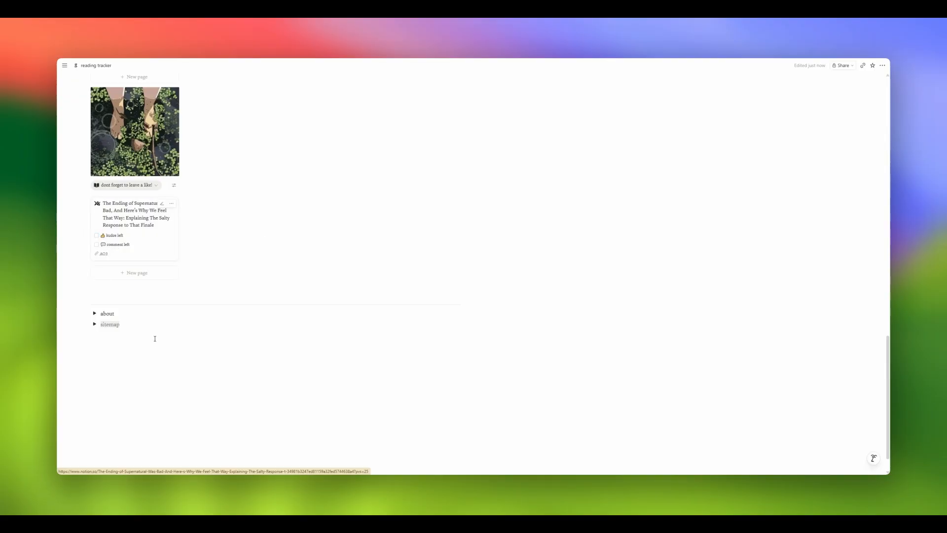
scroll(178, 240, up, 1)
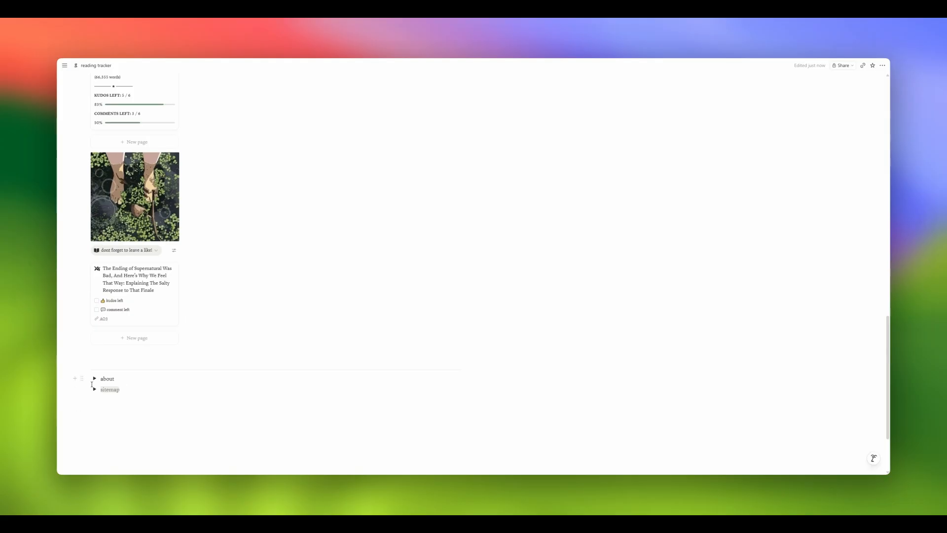
- Expand the about and sitemap toggles in turn to examine their contents, collapsing each one again
click(95, 379)
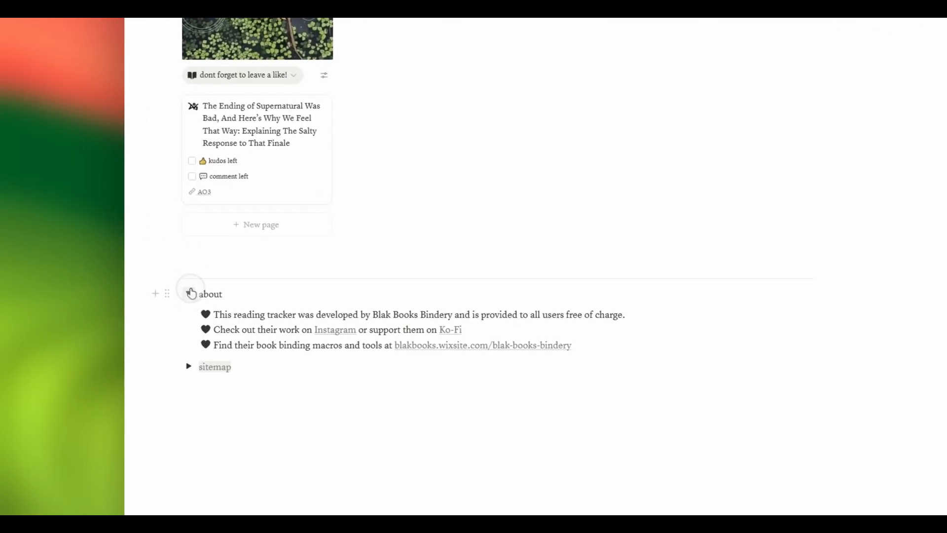
click(190, 294)
click(189, 316)
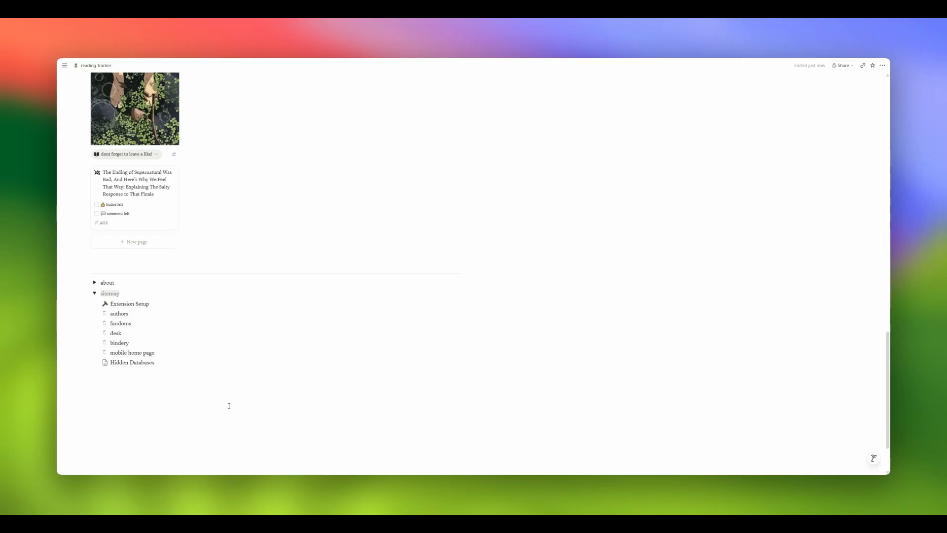
click(95, 293)
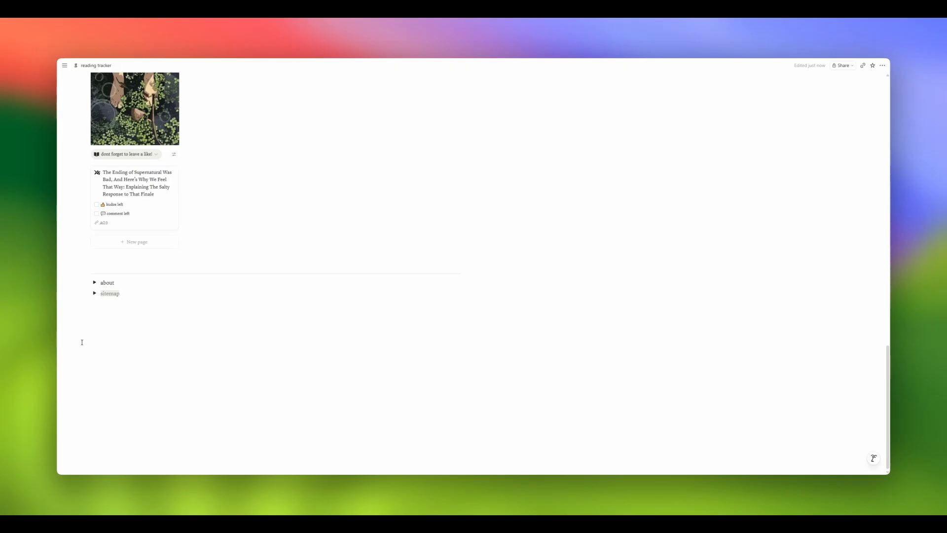
click(94, 293)
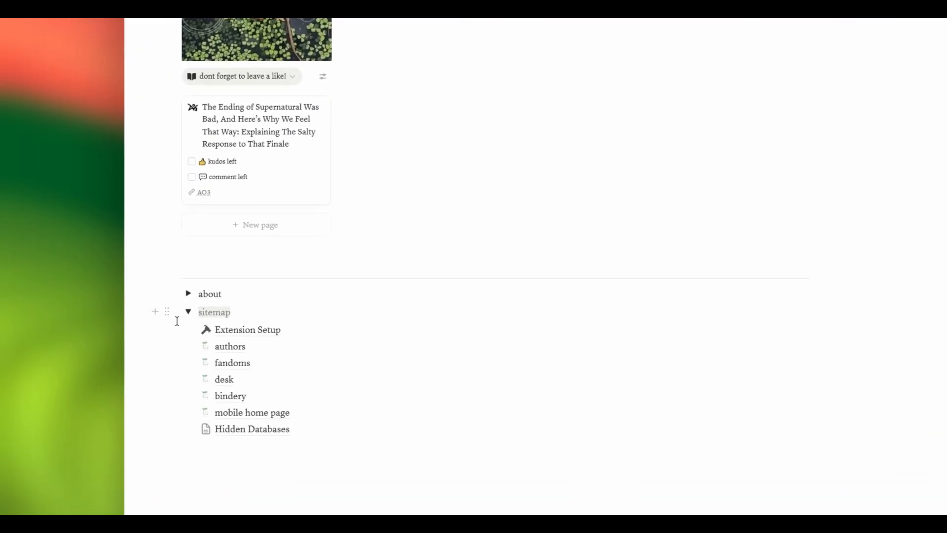
click(95, 293)
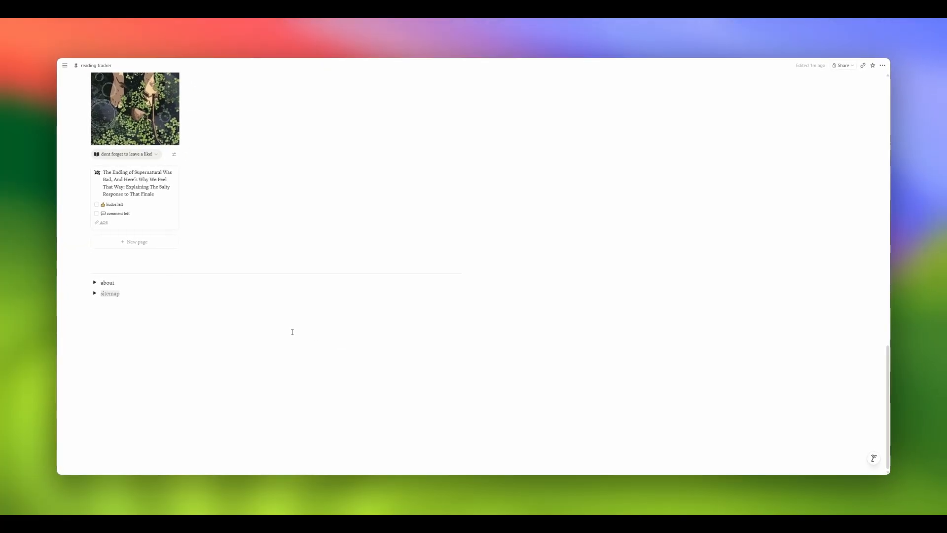
- Add a toggle list titled "Hidden Databases" below the sitemap toggle at the end of the page
click(292, 332)
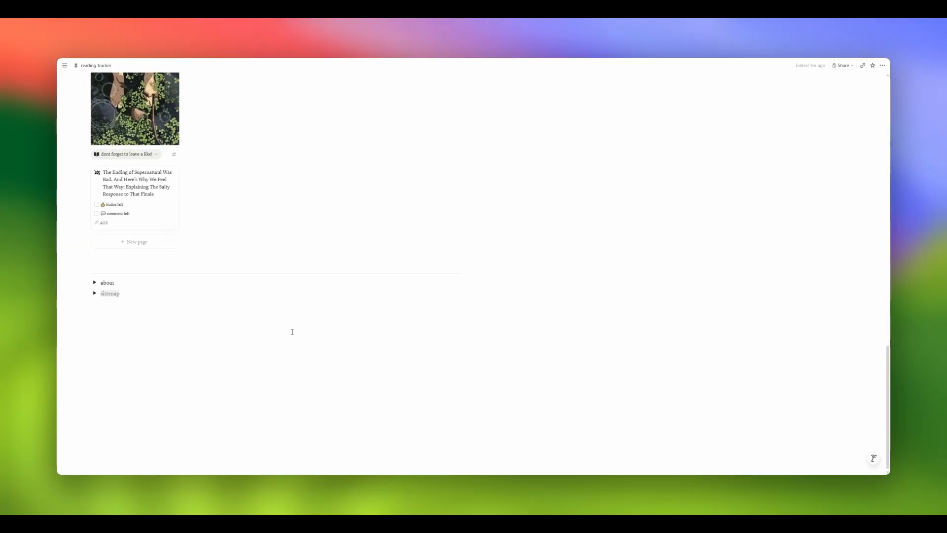
text(/)
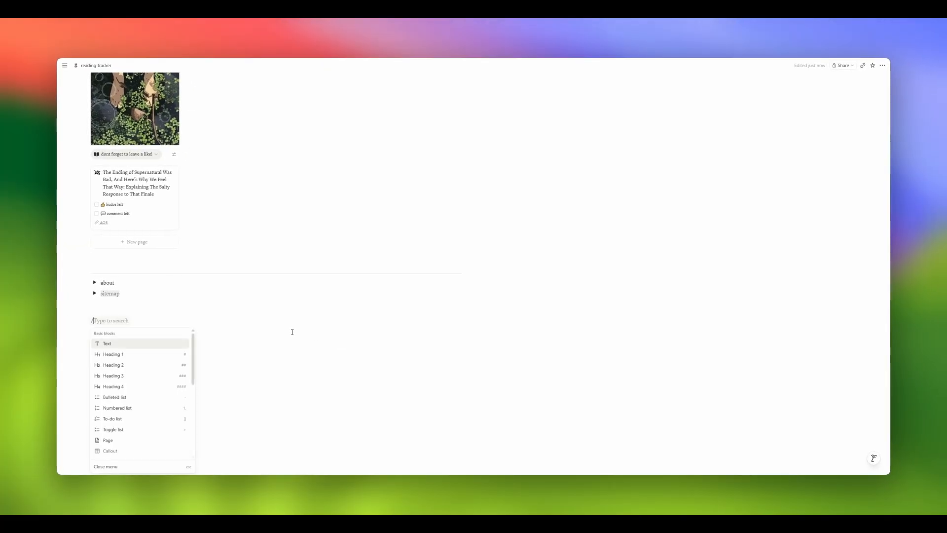
scroll(176, 353, down, 5)
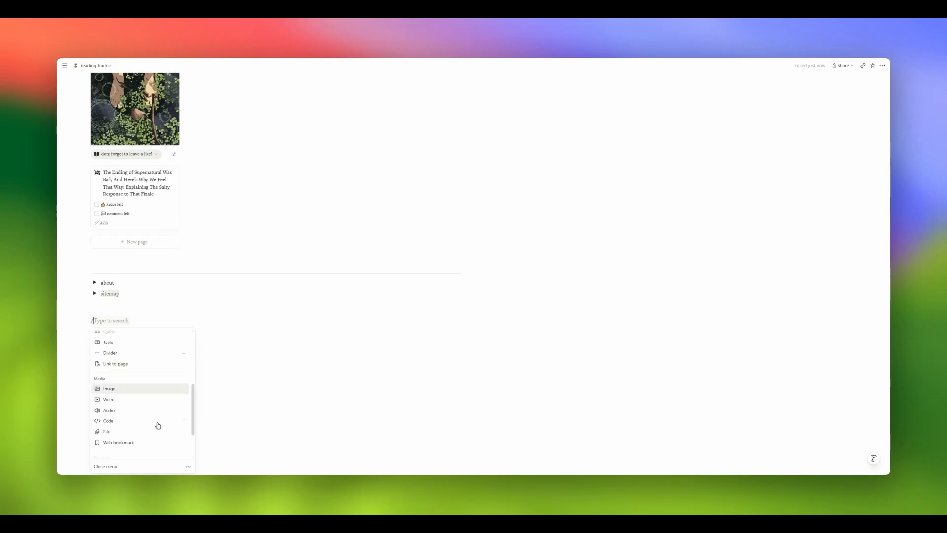
scroll(148, 427, down, 3)
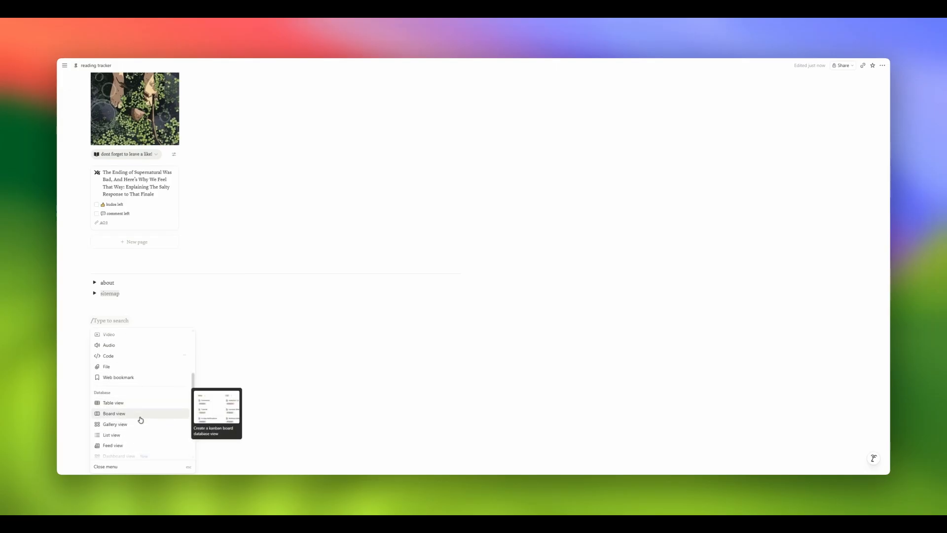
scroll(140, 420, up, 8)
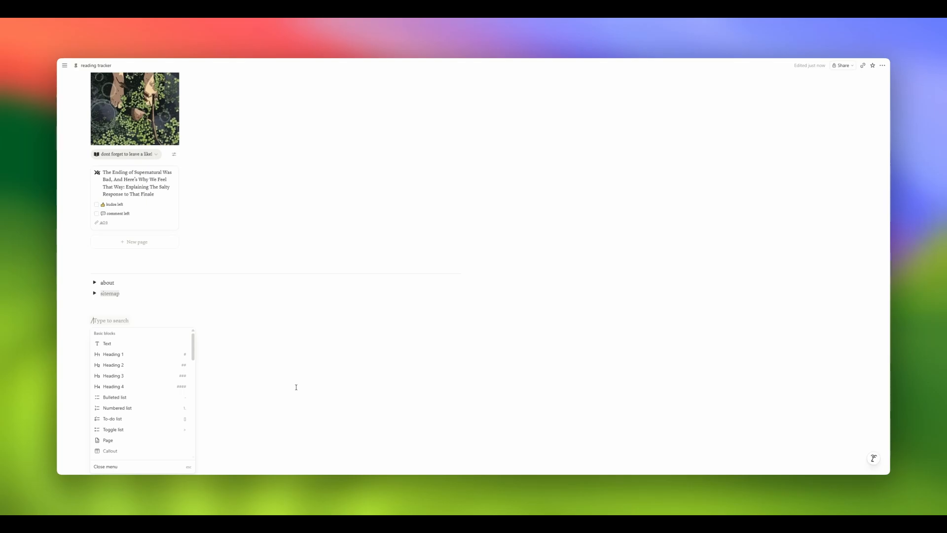
text(toggle)
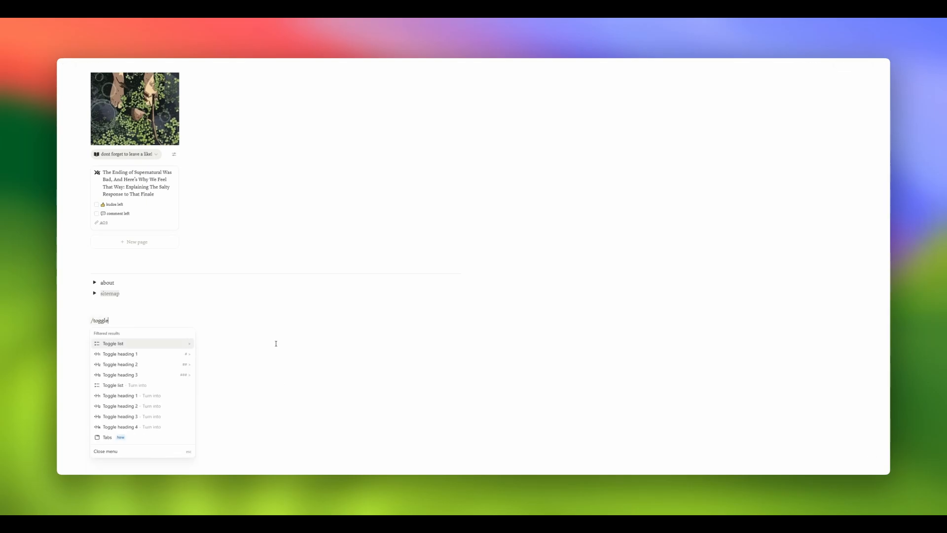
click(133, 343)
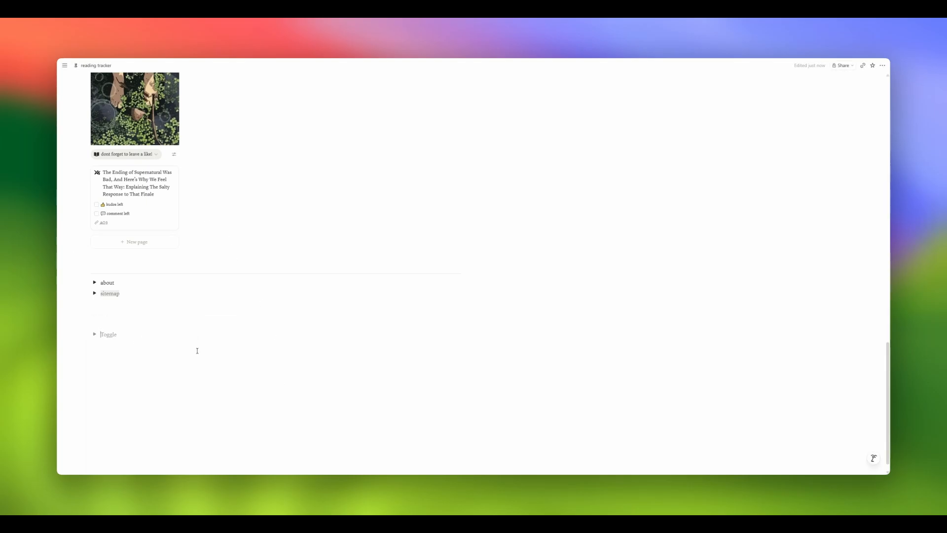
text(Hidden Databases)
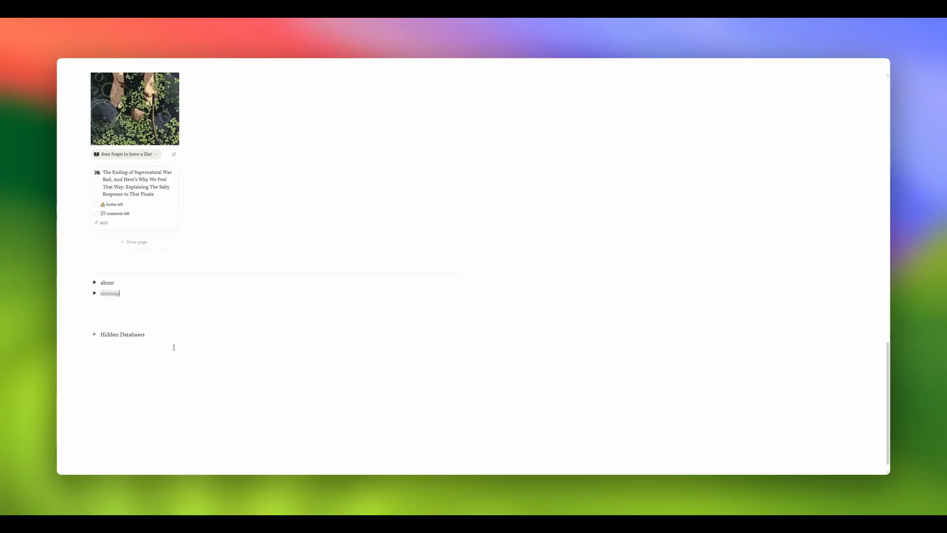
- Move the "dont forget to leave a like!" database into the Hidden Databases toggle and collapse the toggle
scroll(173, 348, up, 3)
scroll(329, 258, down, 2)
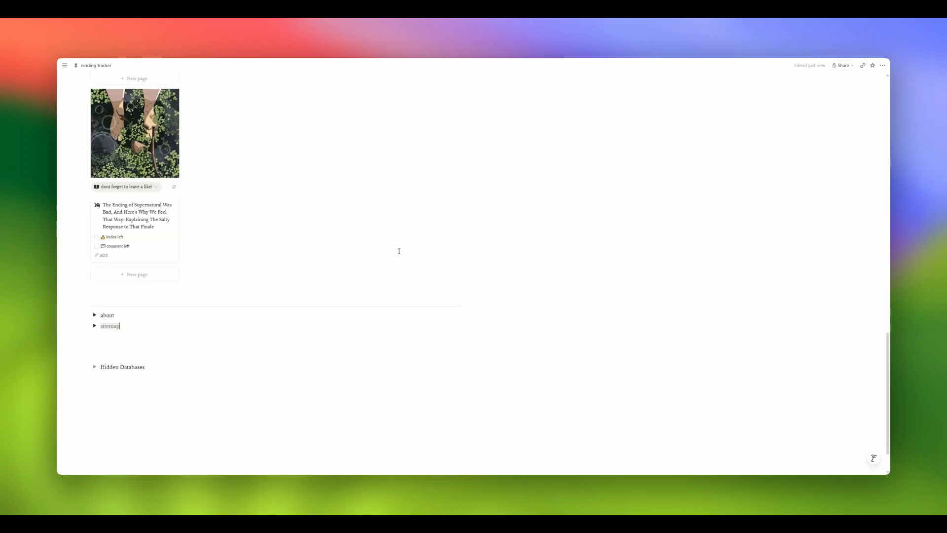
scroll(211, 133, up, 10)
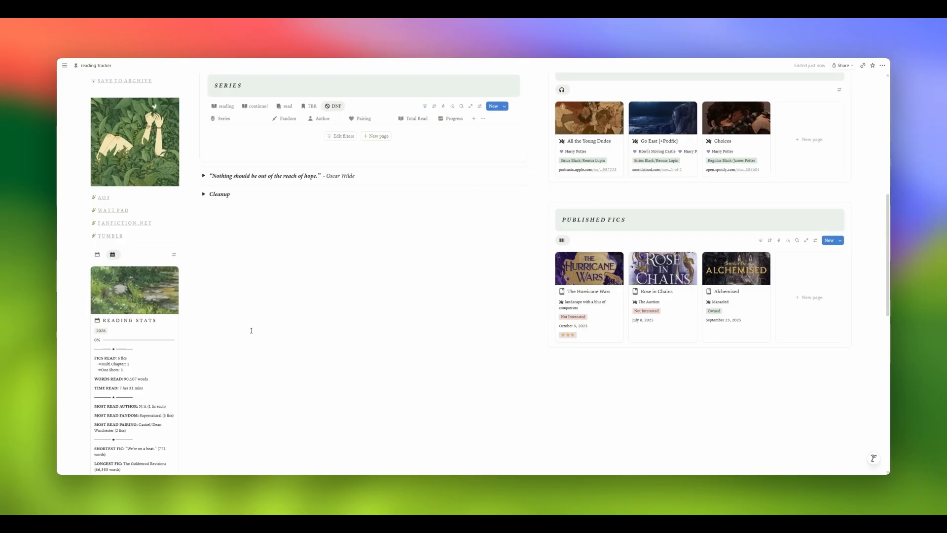
scroll(260, 304, down, 10)
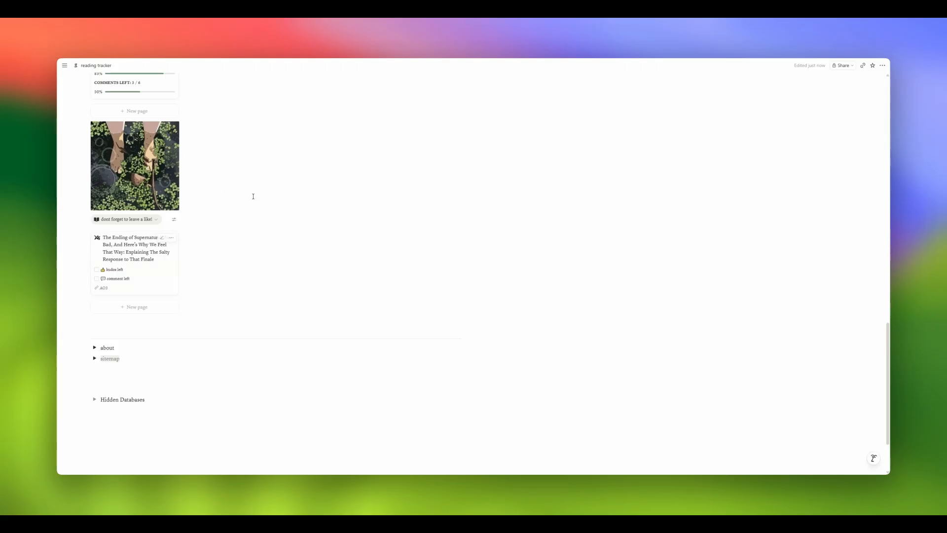
scroll(253, 196, up, 10)
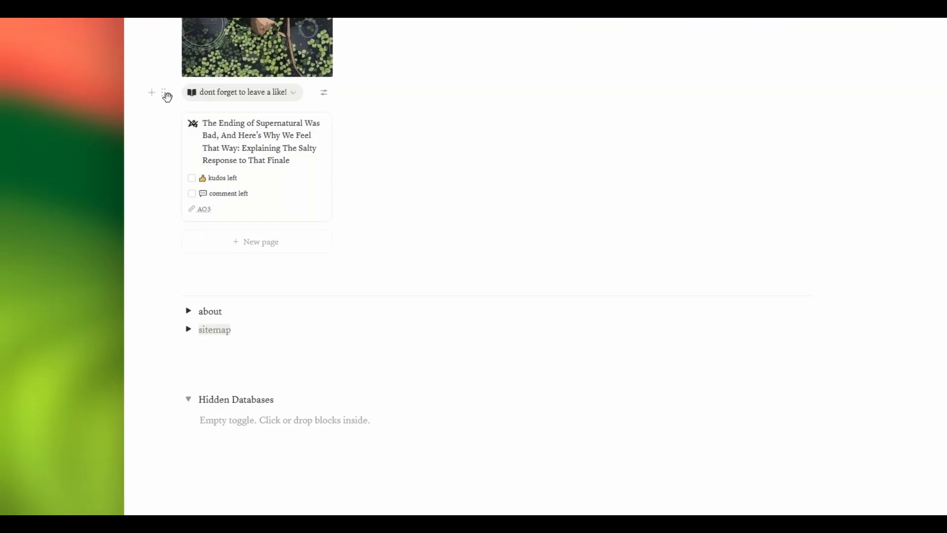
drag(163, 92, 217, 409)
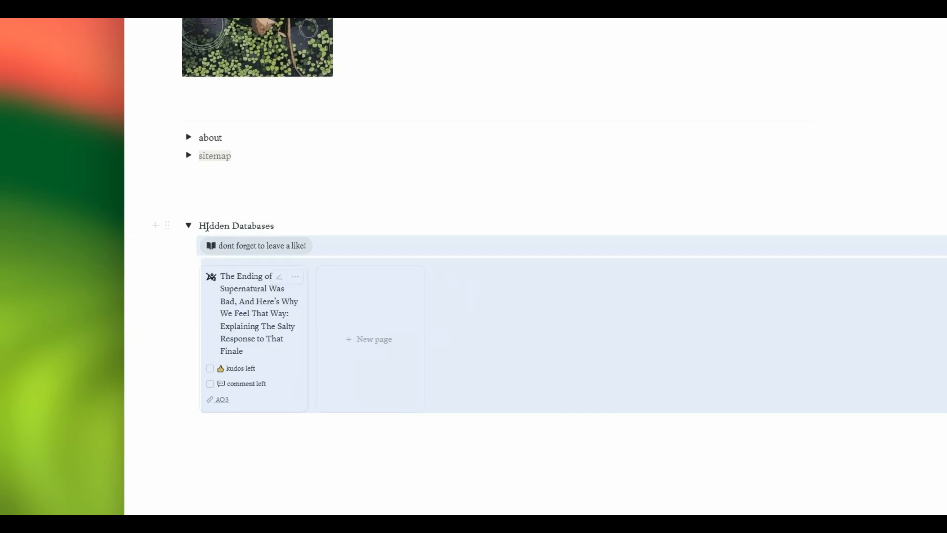
click(189, 227)
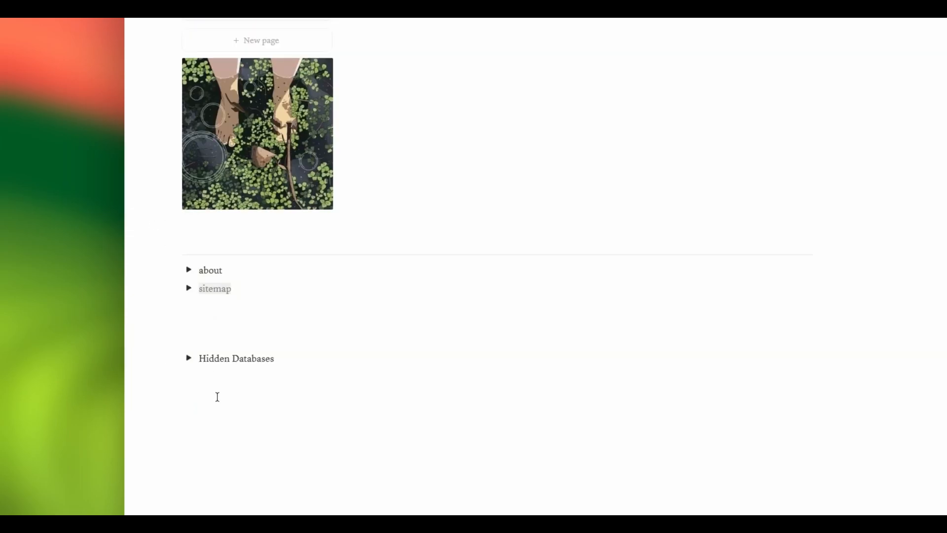
- Expand the Hidden Databases toggle and undo the move of the "dont forget to leave a like!" database
click(189, 358)
key(ctrl+z)
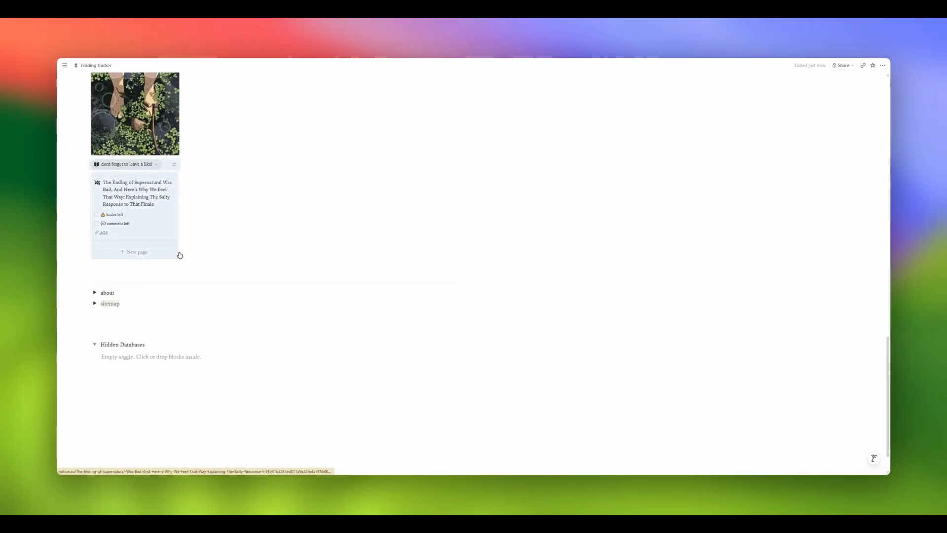
- Delete the Hidden Databases toggle at the end of the page
scroll(180, 255, up, 15)
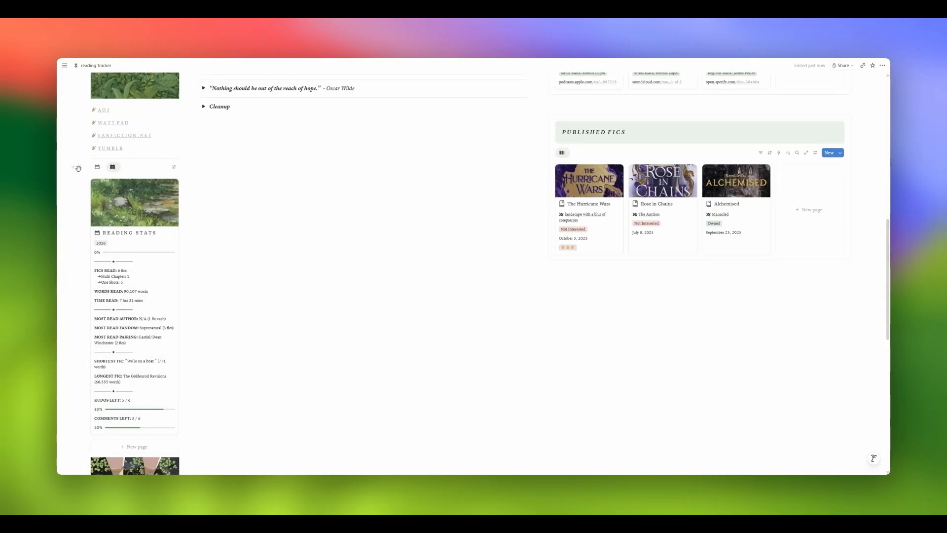
scroll(173, 282, down, 5)
scroll(172, 281, down, 3)
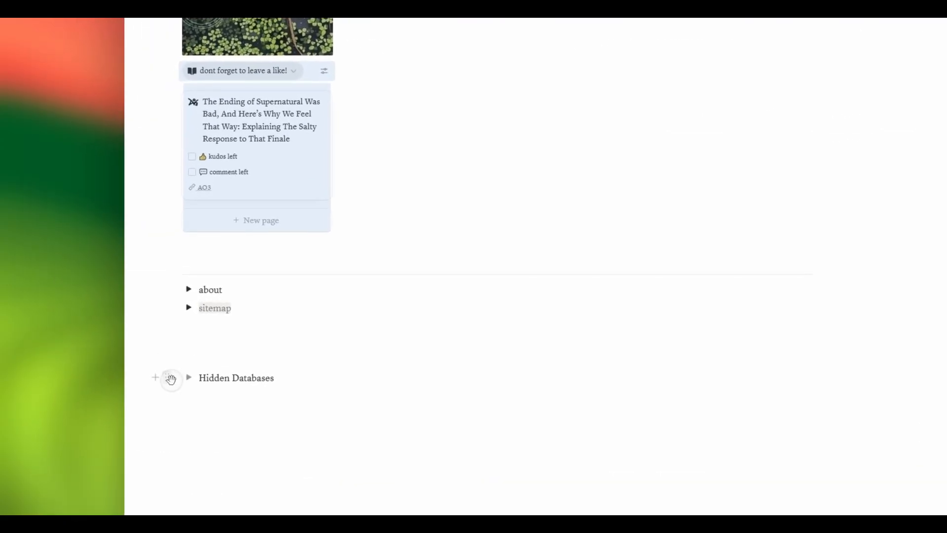
click(170, 379)
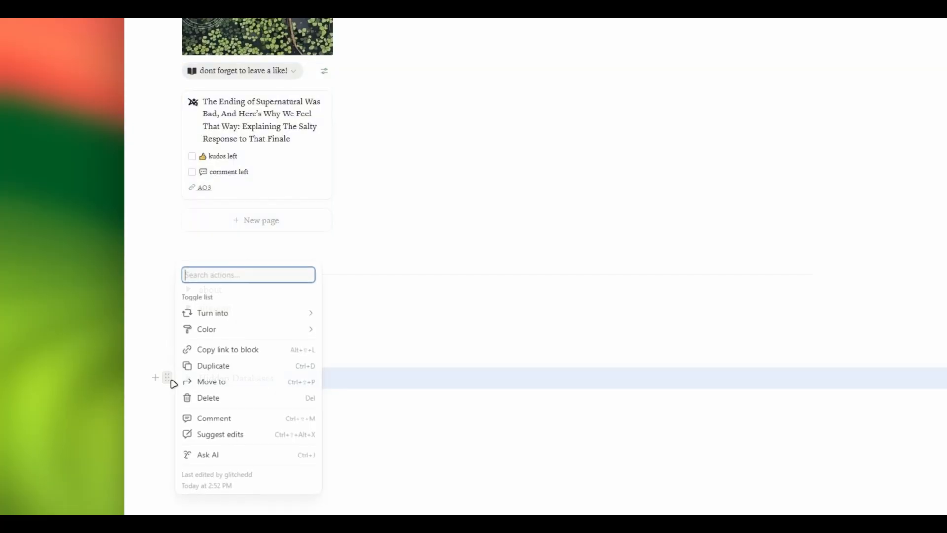
scroll(192, 380, down, 1)
click(201, 374)
- Open the fic "The Boy from the Piano Shop", examine its properties, embedded audio and quotes, and close it
scroll(464, 338, up, 20)
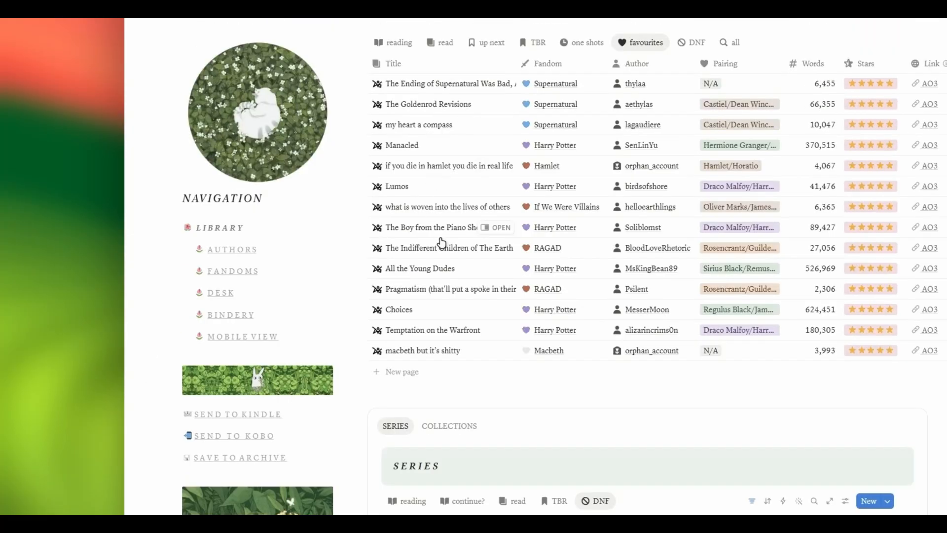
click(496, 227)
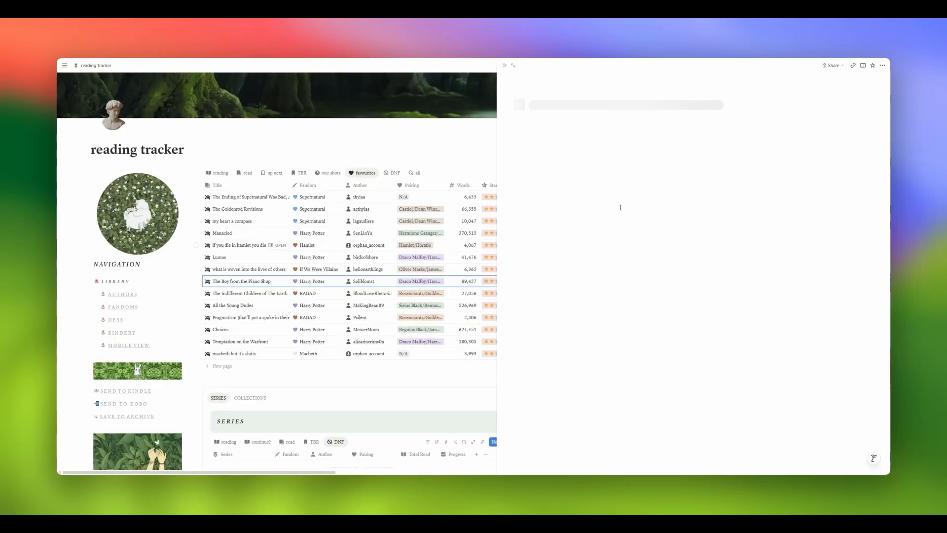
scroll(565, 234, down, 15)
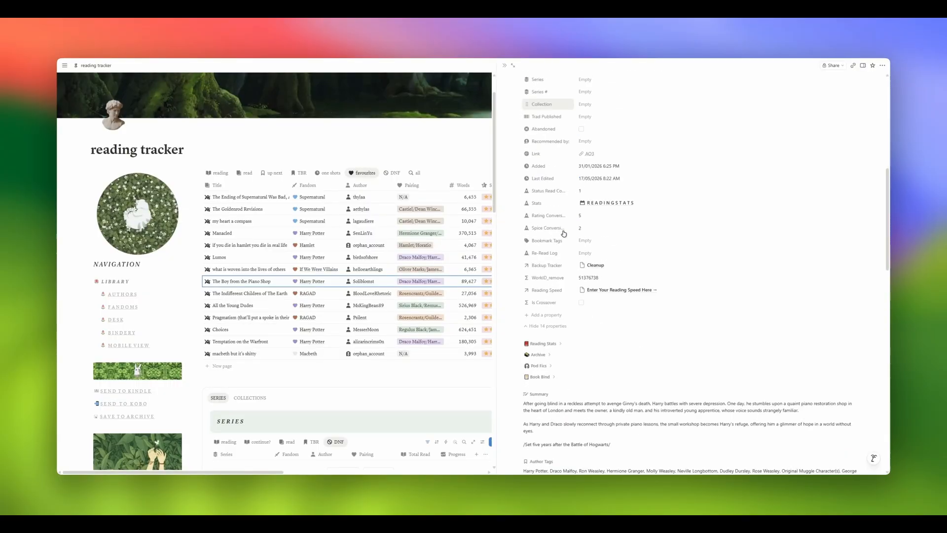
scroll(662, 304, down, 5)
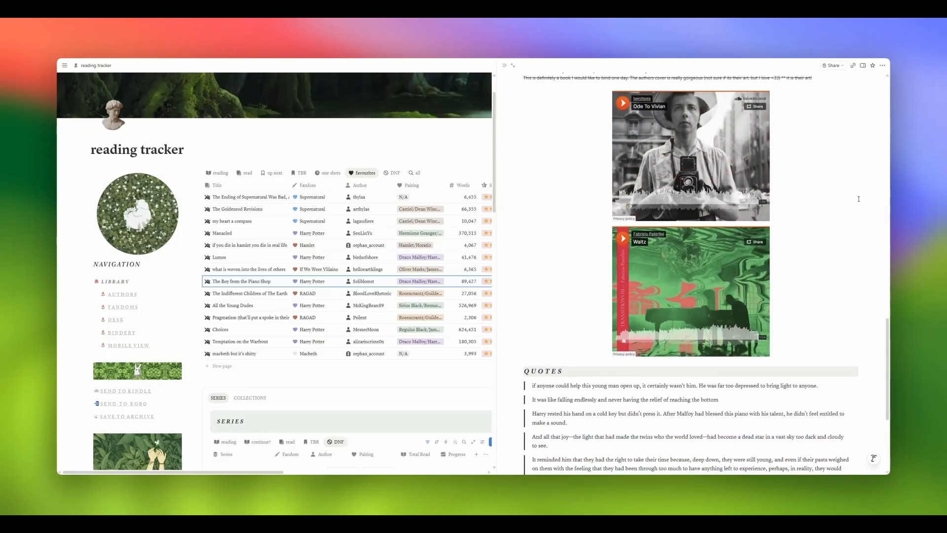
scroll(858, 199, down, 1)
scroll(740, 171, up, 1)
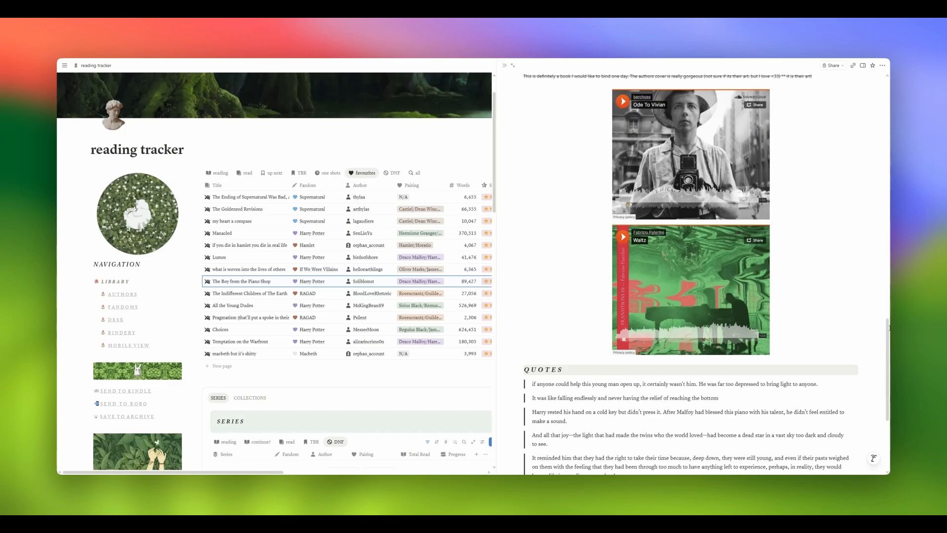
drag(887, 328, 889, 331)
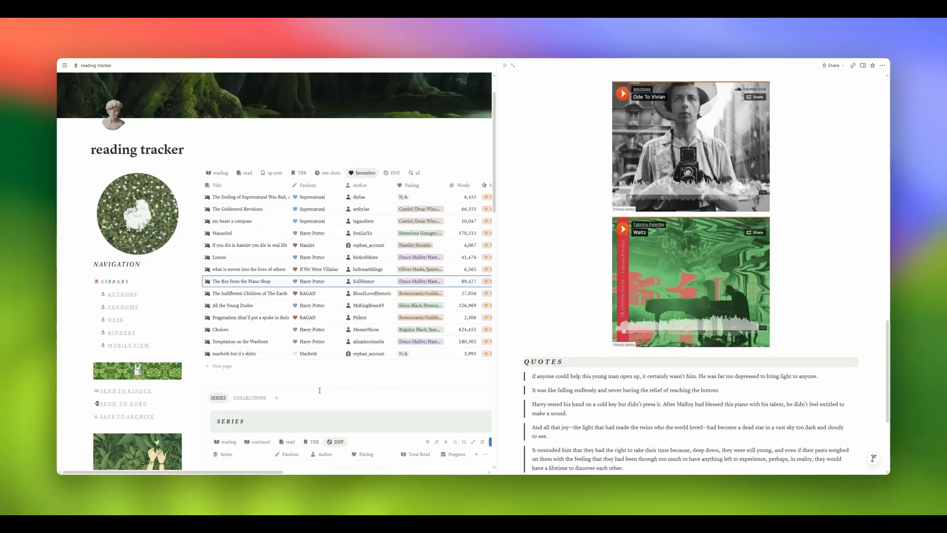
click(504, 65)
- Examine the available actions for the sidebar image above the AO3 and Wattpad links, and dismiss them
scroll(513, 311, down, 15)
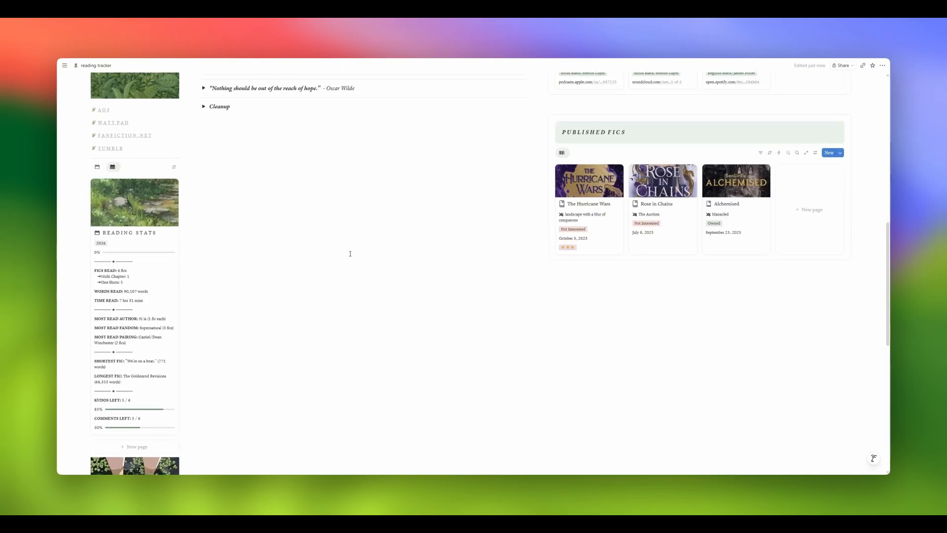
scroll(240, 195, up, 3)
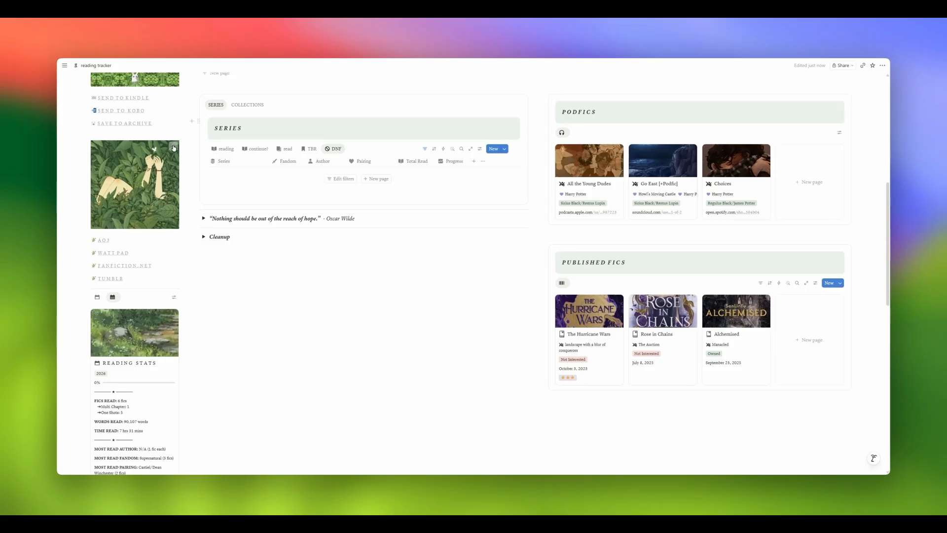
click(172, 148)
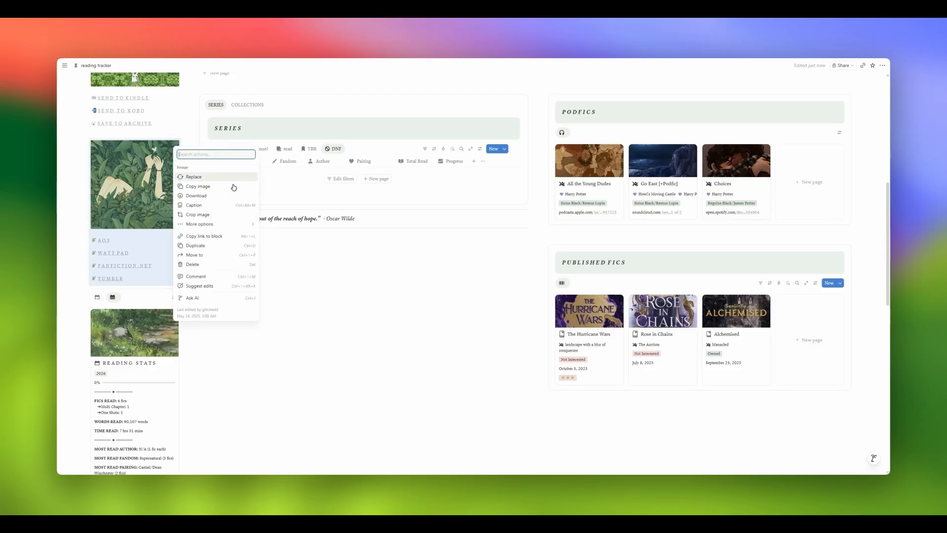
click(404, 292)
- Switch the library table to the read view and look over the series, podfics and published fics sections
scroll(218, 306, up, 7)
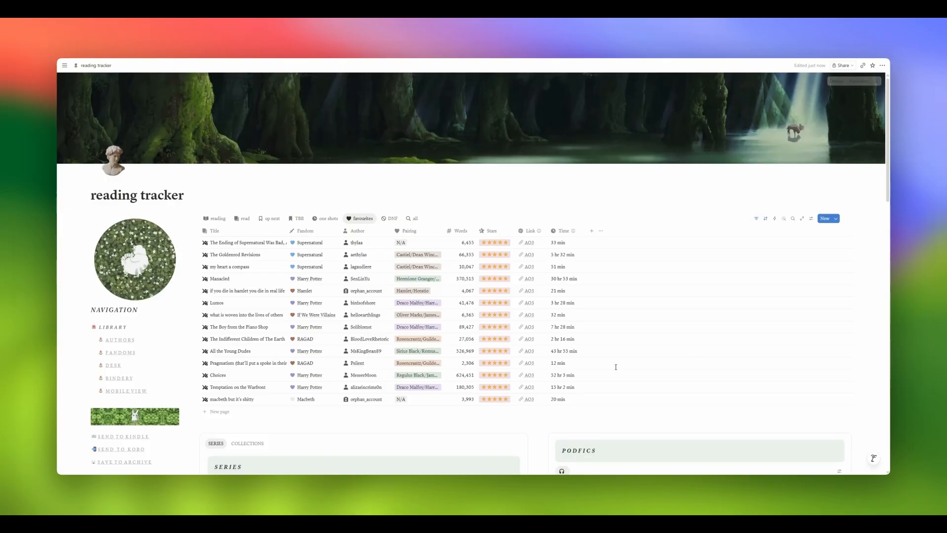
scroll(457, 231, down, 5)
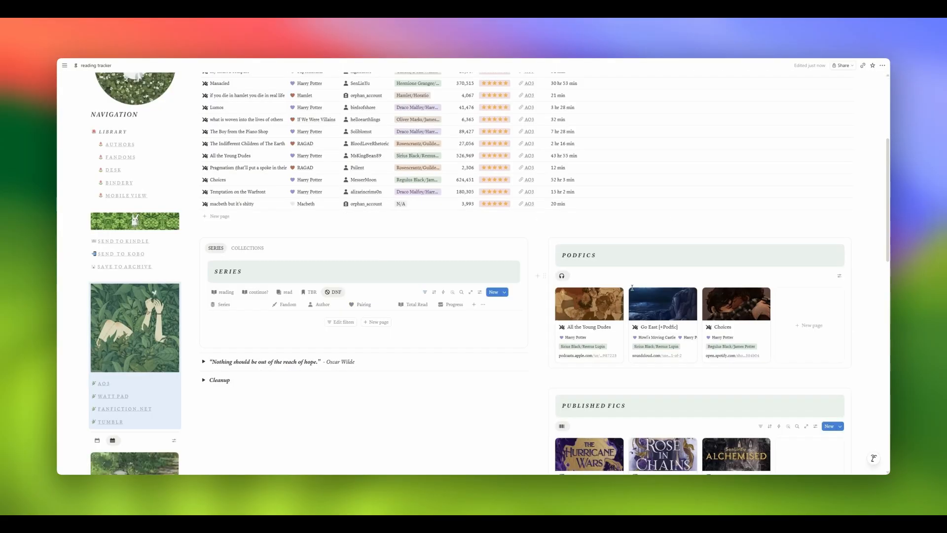
scroll(457, 231, up, 5)
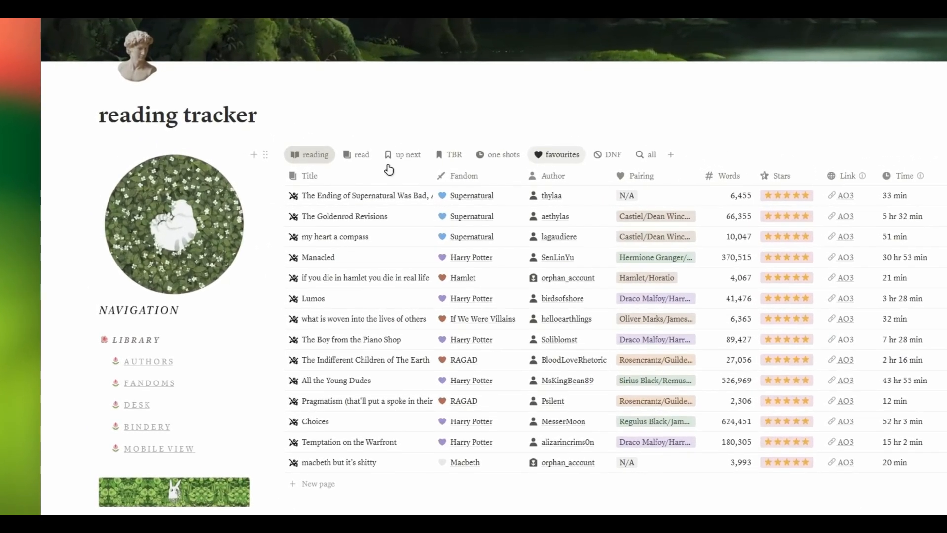
click(282, 156)
click(357, 154)
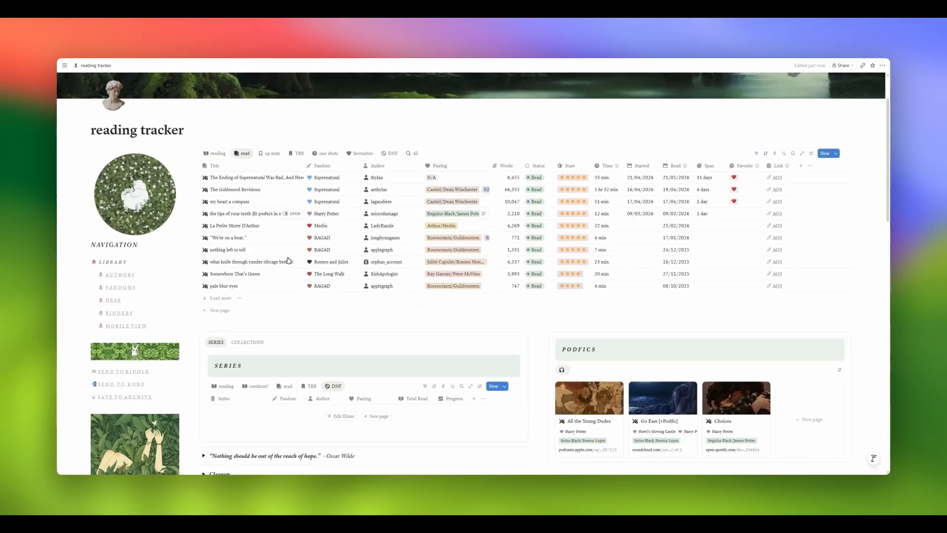
scroll(592, 306, down, 2)
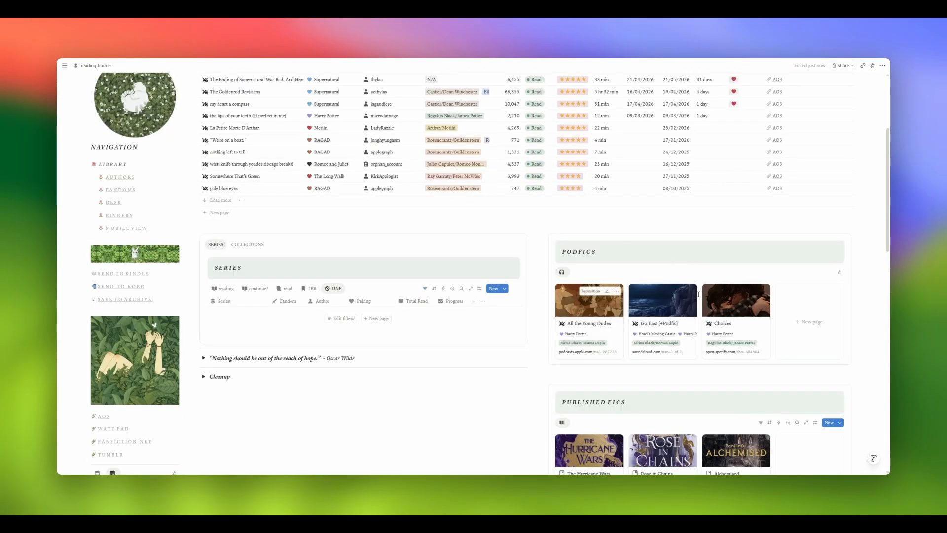
scroll(658, 330, down, 1)
scroll(473, 321, up, 4)
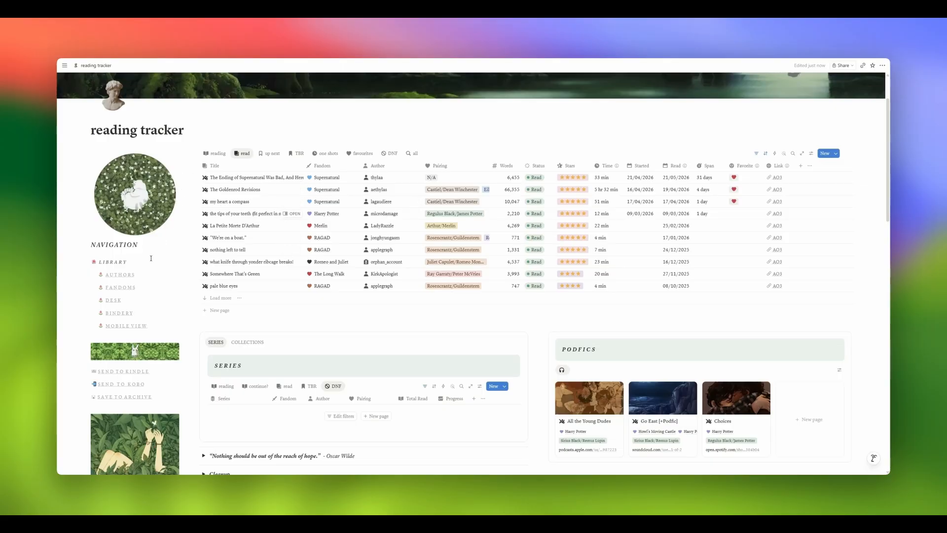
- Open the authors page and examine its table, including the options of the Binding Policy property
mouse_move(126, 275)
click(112, 277)
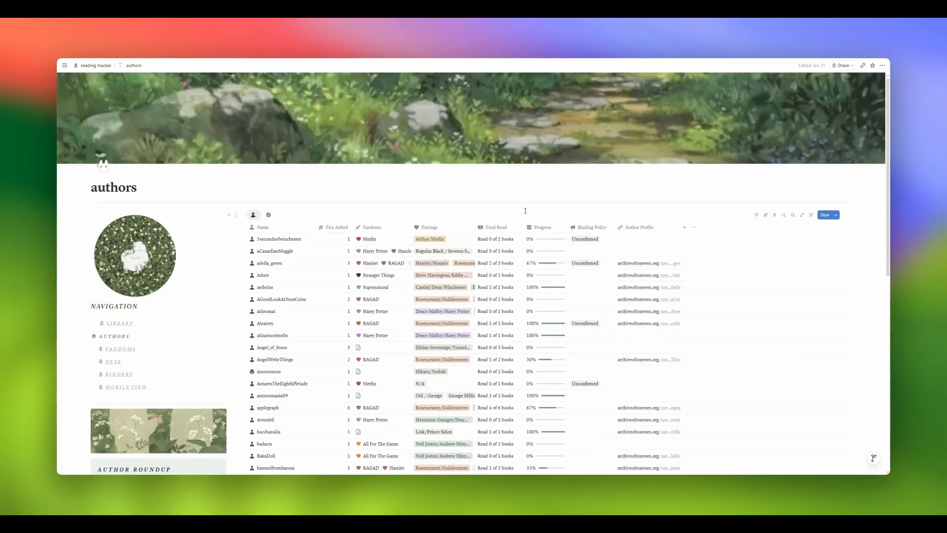
scroll(439, 266, down, 5)
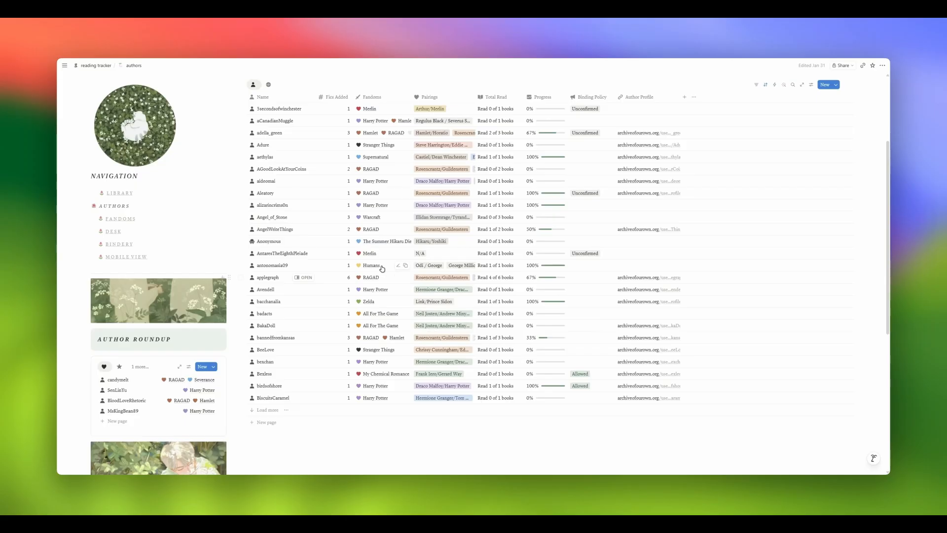
scroll(496, 80, up, 1)
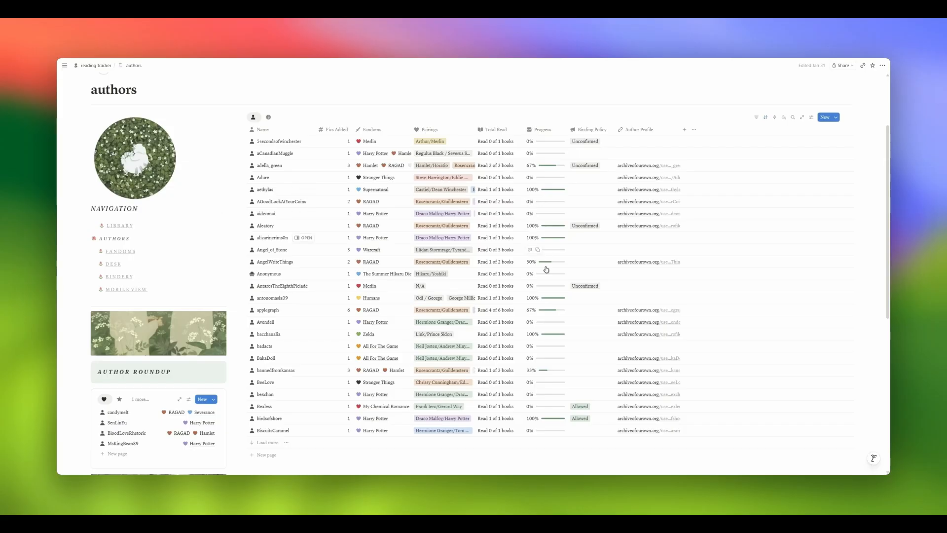
click(590, 130)
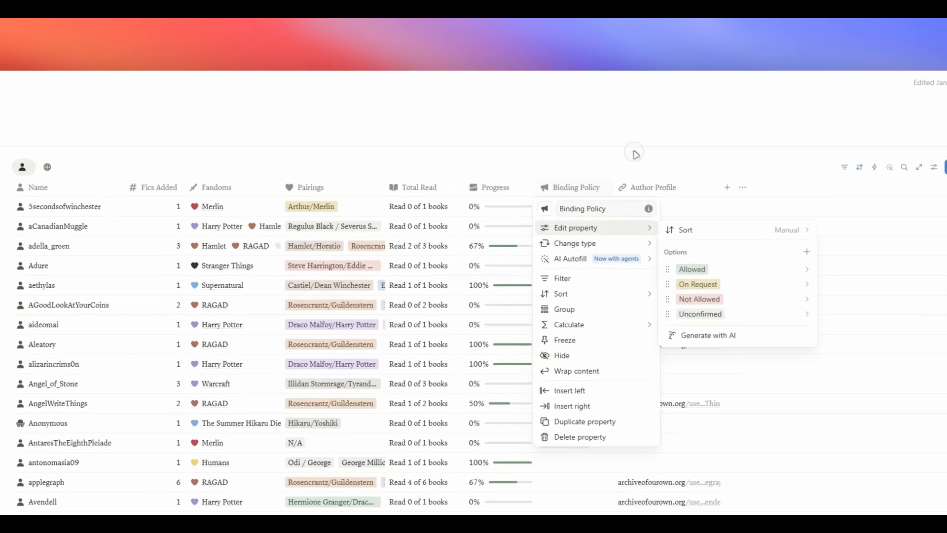
click(626, 110)
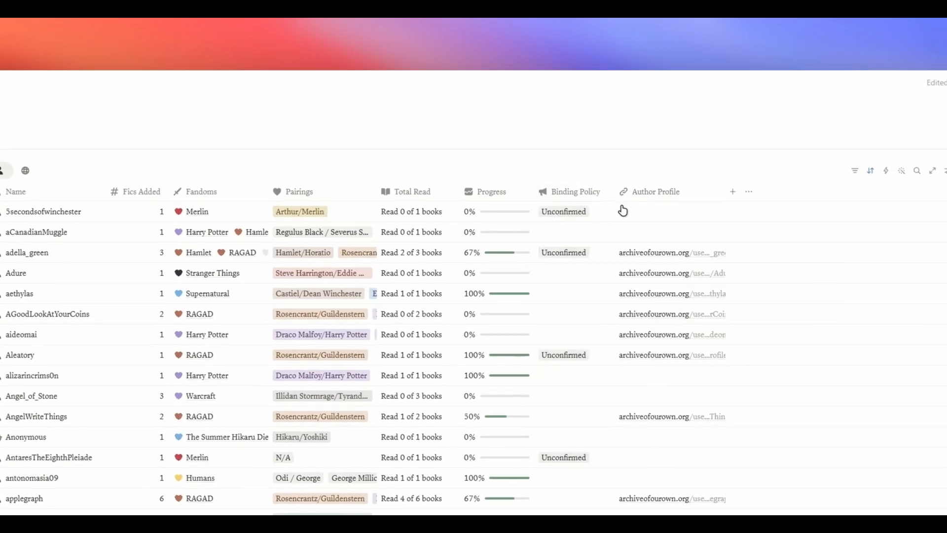
- Try On Request as the second author's Binding Policy and settle on Unconfirmed
click(568, 231)
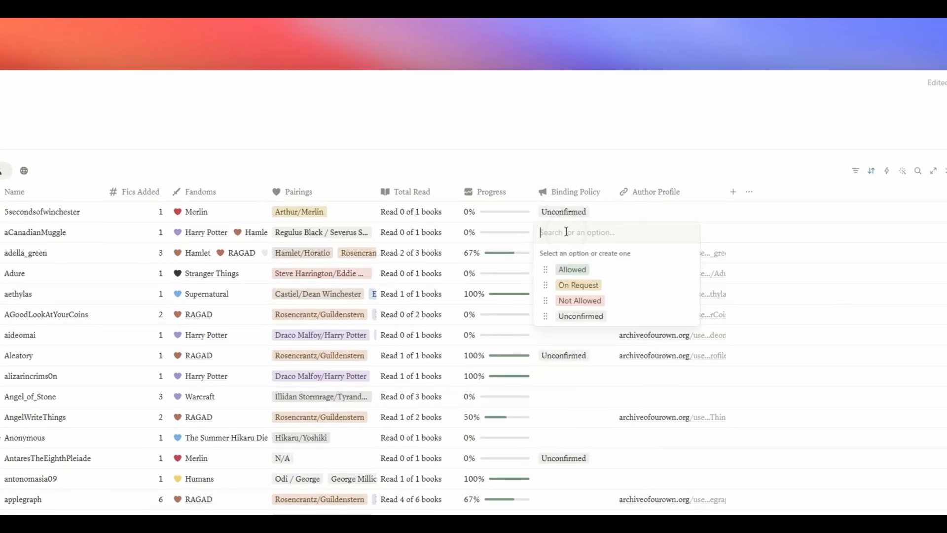
click(575, 284)
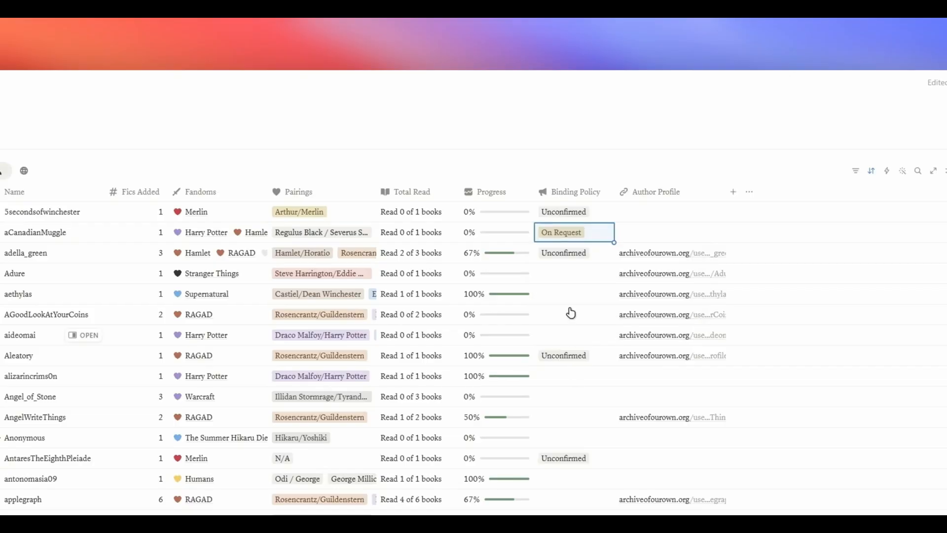
click(572, 232)
click(578, 319)
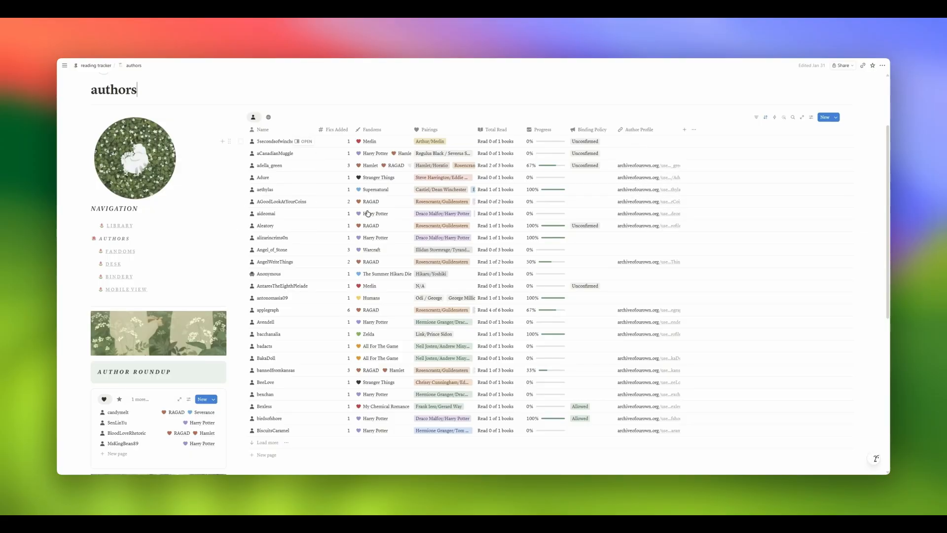
- Open the first author's page to examine its properties, and close it
click(304, 142)
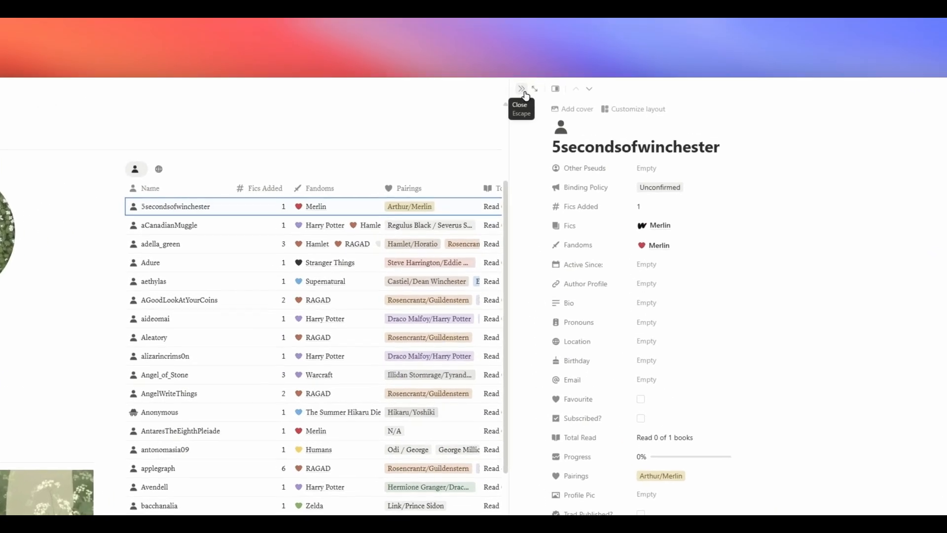
click(505, 66)
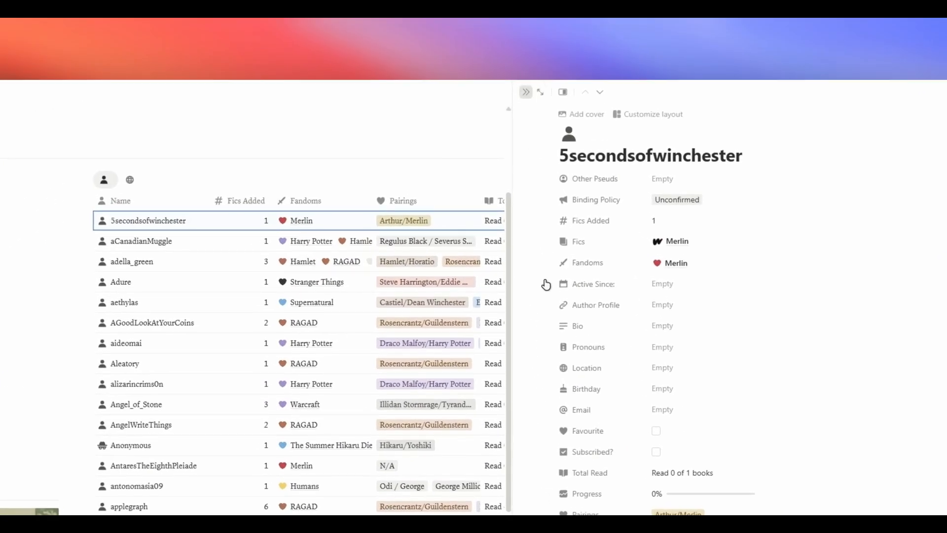
- Search the authors table for "micro" and open the first matching author's page
click(683, 180)
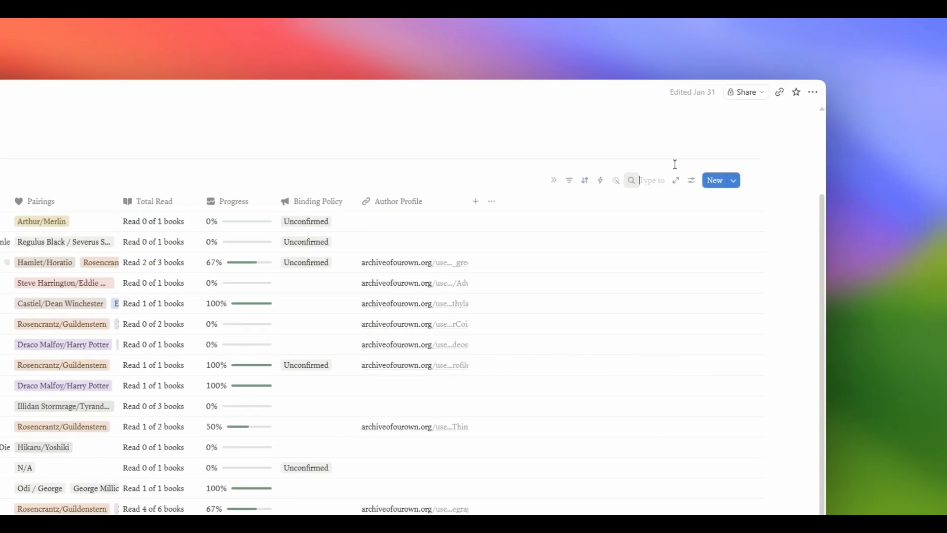
text(micro)
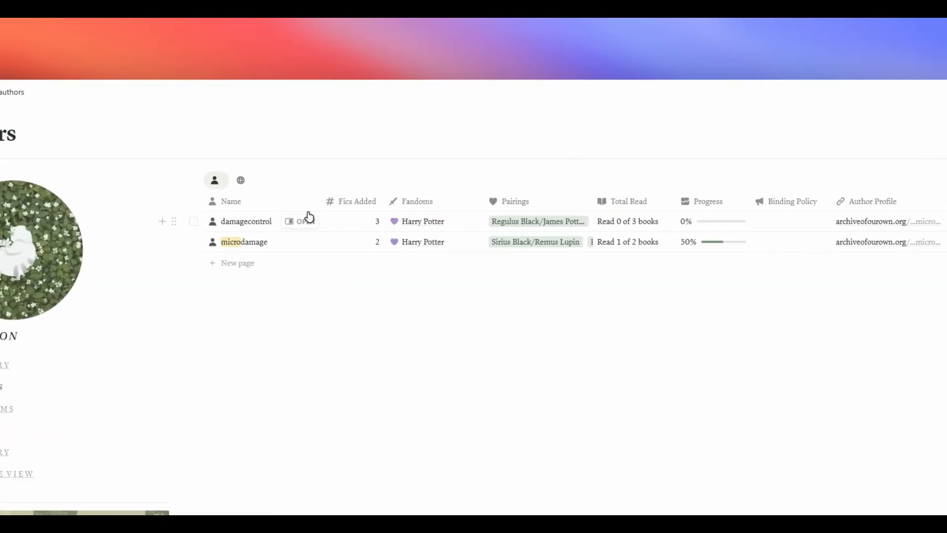
click(246, 219)
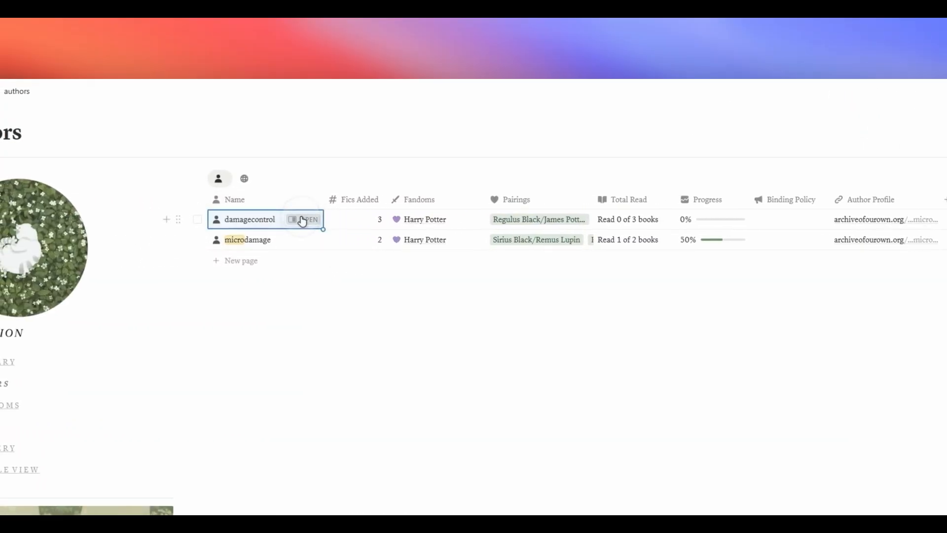
click(302, 220)
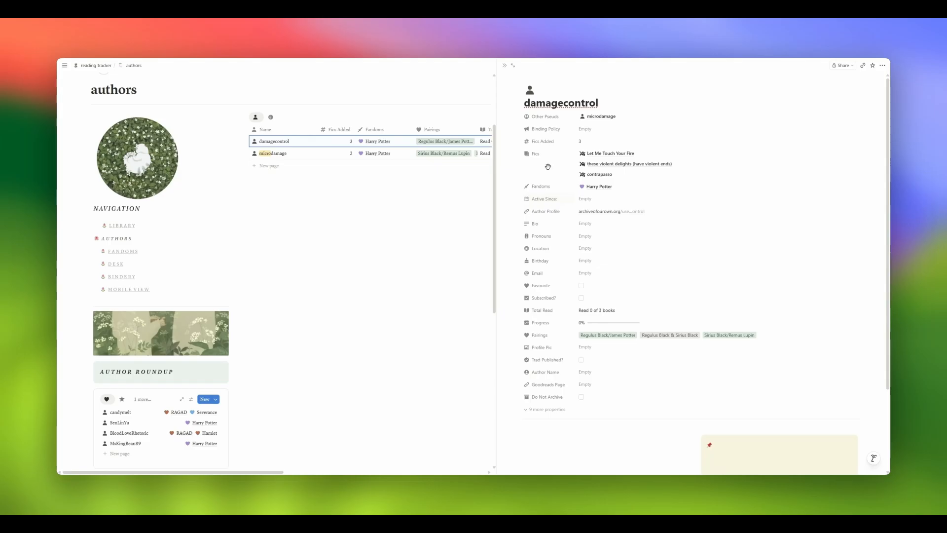
- Follow the Other Pseuds links between the two linked author pages and look at the Active Since date options without setting a date
click(591, 118)
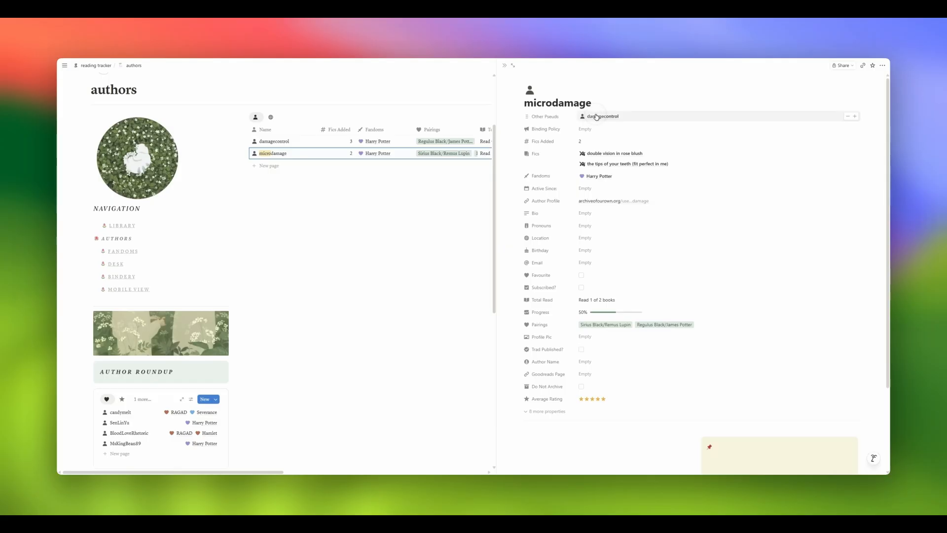
click(597, 117)
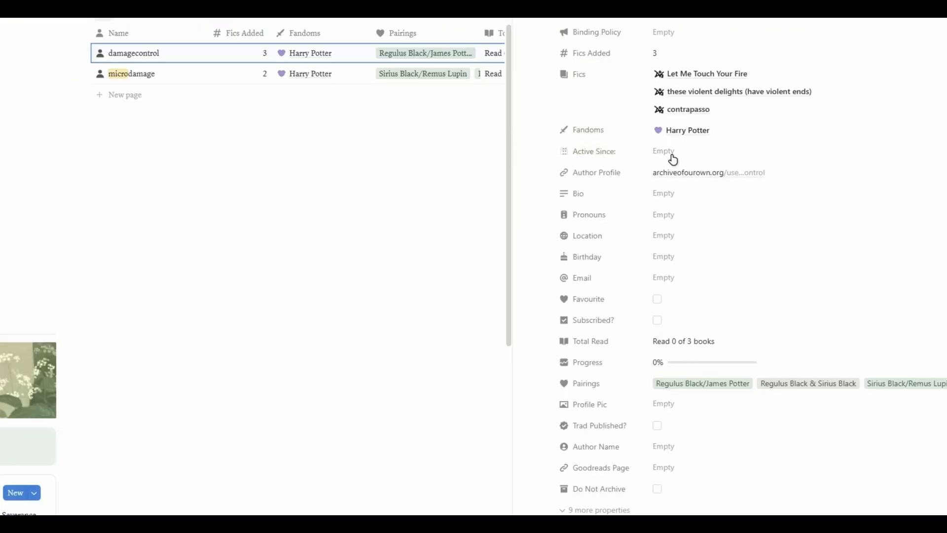
click(673, 152)
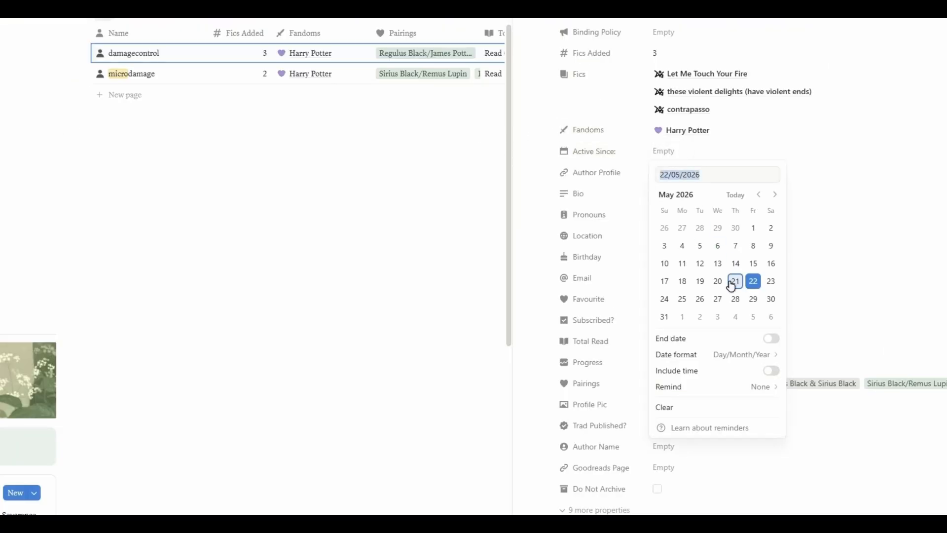
click(531, 234)
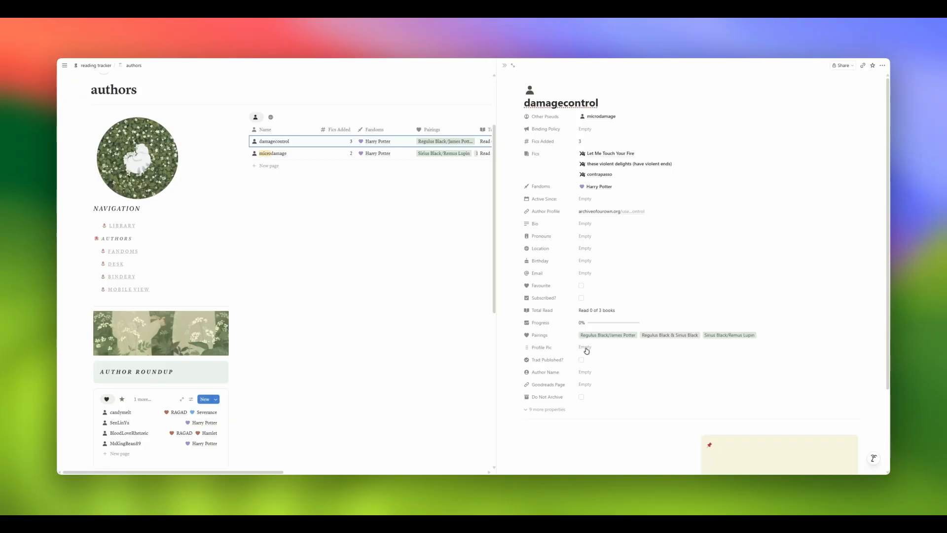
- Search the authors table for "lovesbi", open the matching author's page, reveal its hidden properties to examine them, and close it
scroll(223, 359, down, 10)
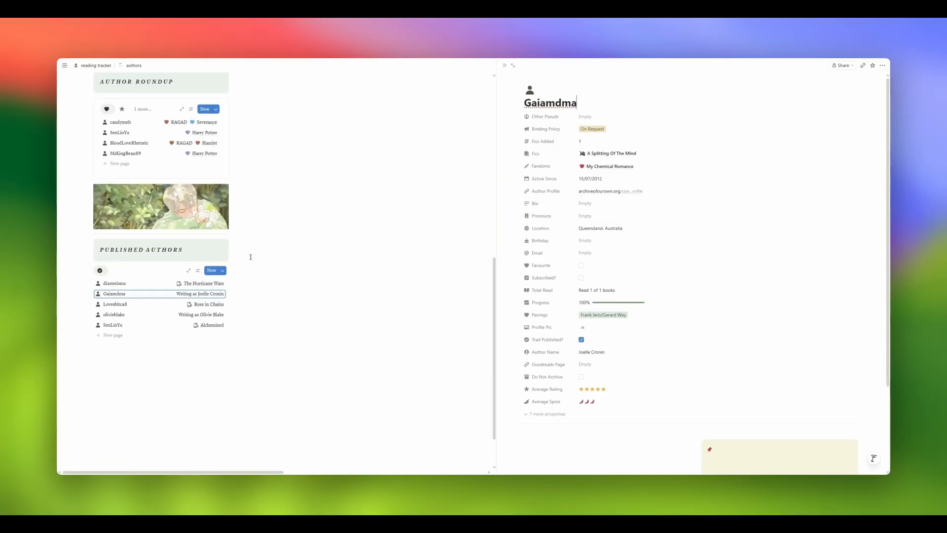
scroll(250, 257, down, 1)
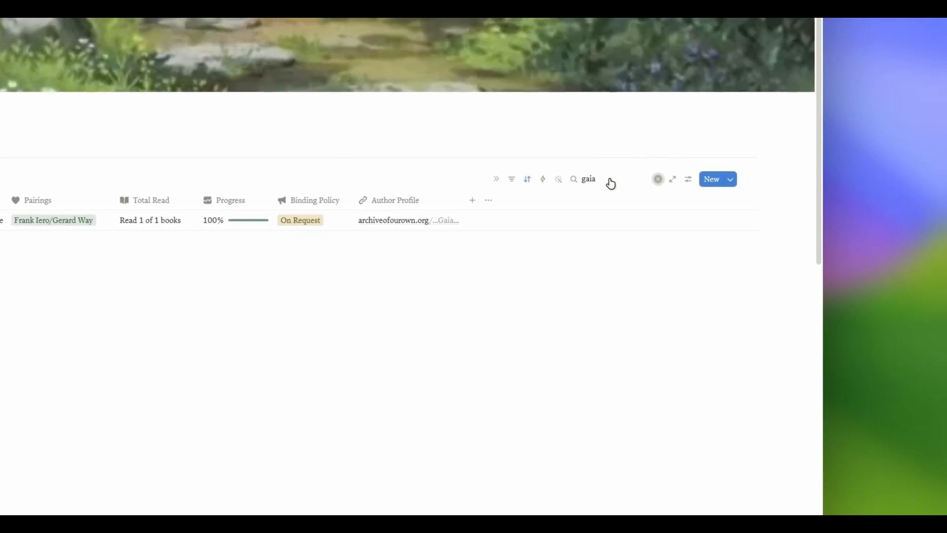
click(656, 180)
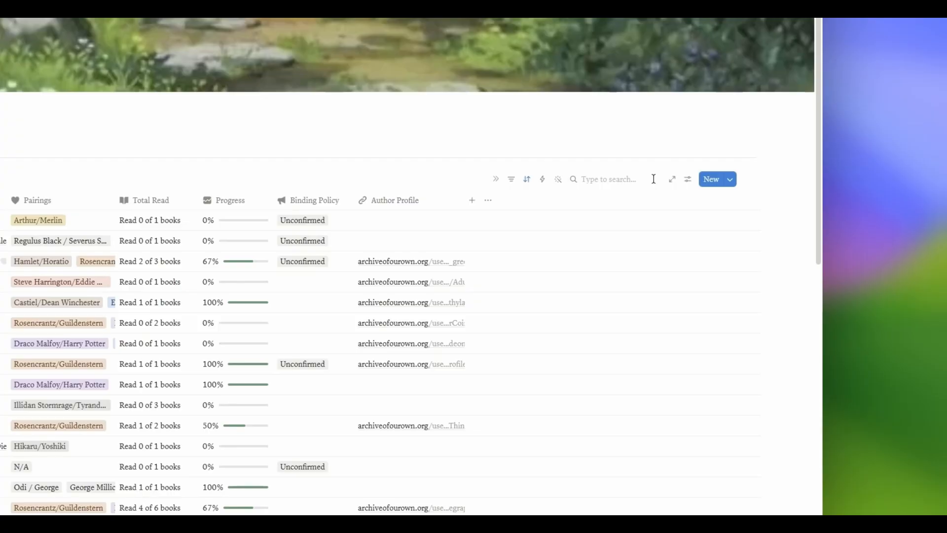
text(lovesbi)
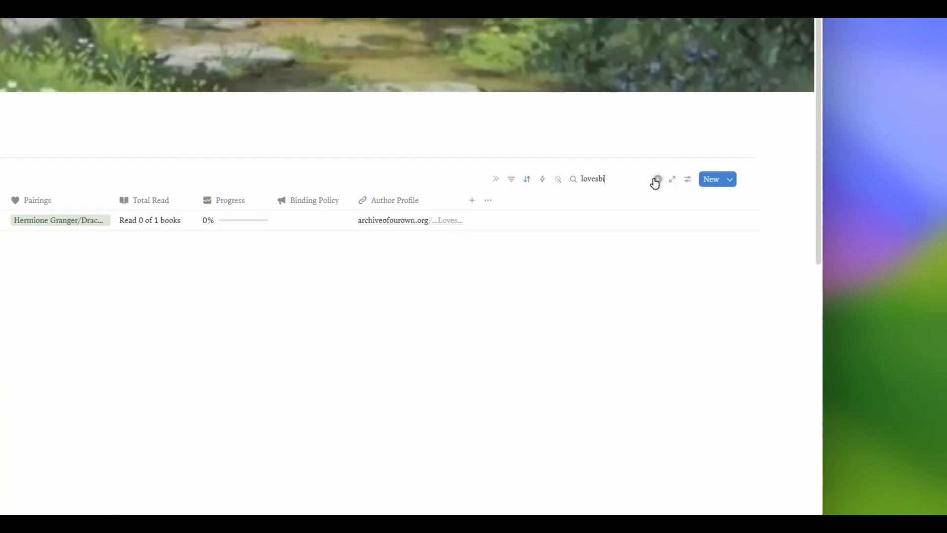
click(170, 220)
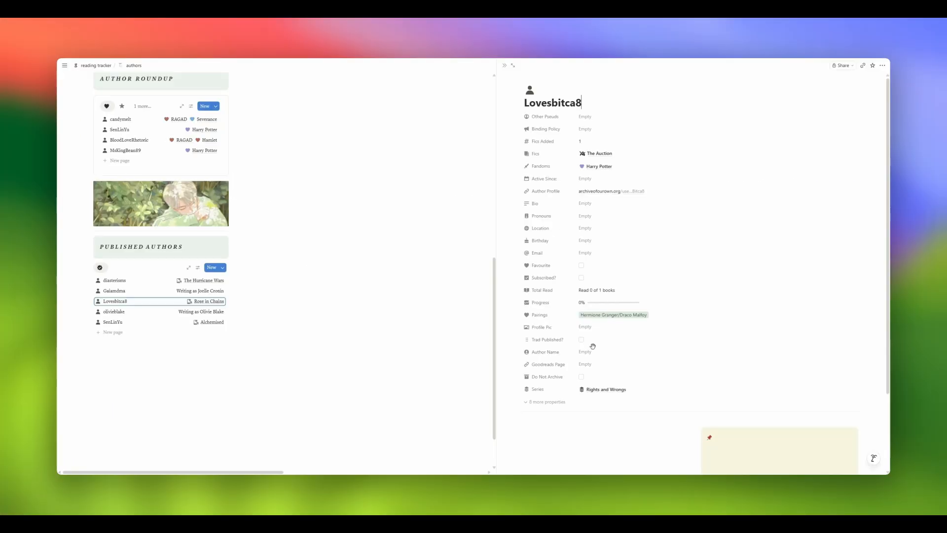
click(560, 402)
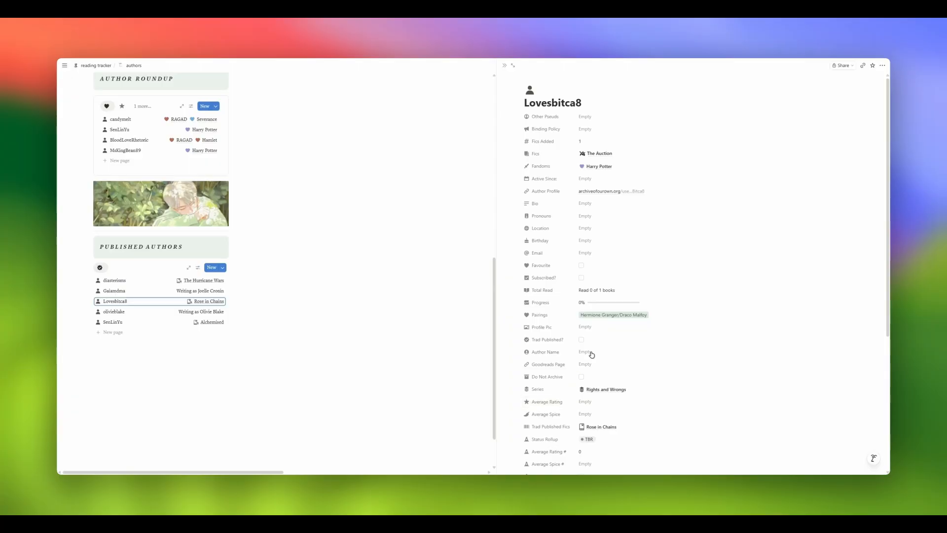
scroll(587, 345, down, 3)
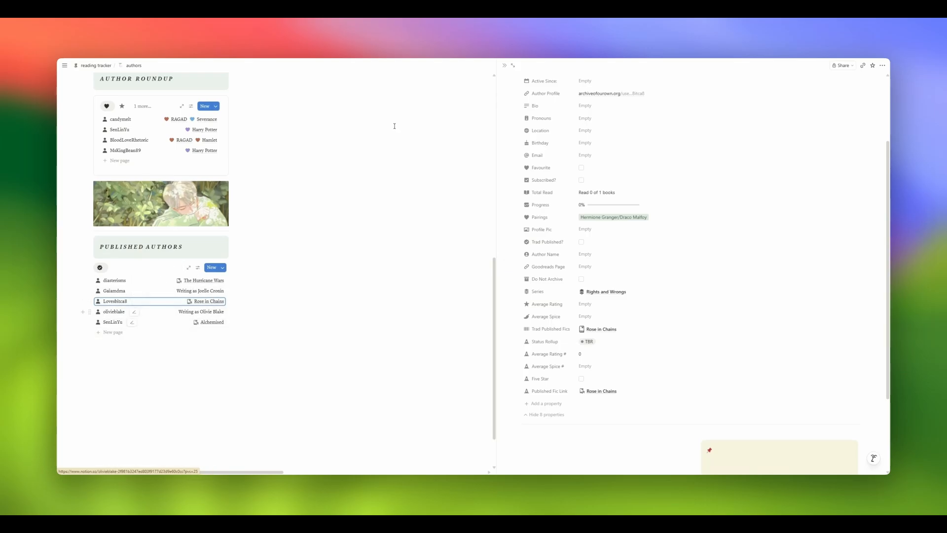
click(526, 92)
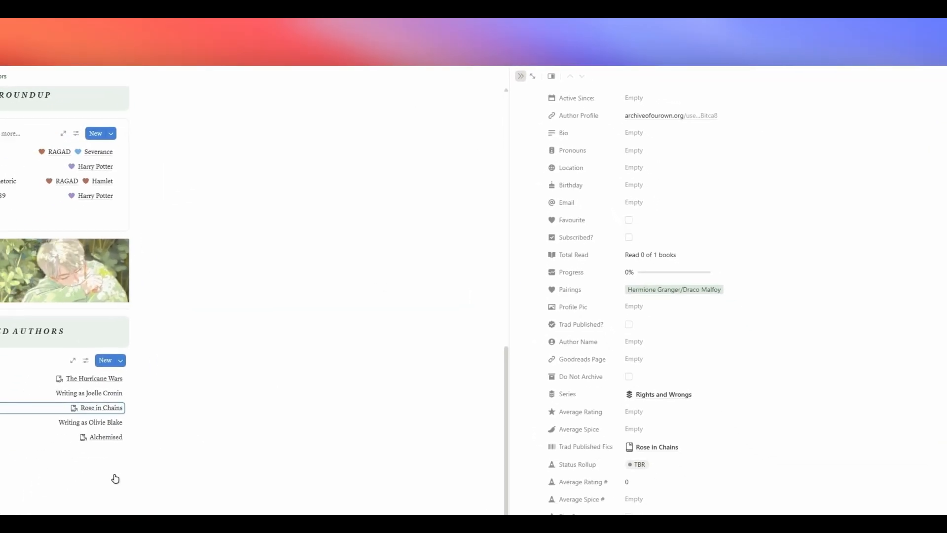
- Clear the authors table search, open the first author's page to examine its properties, and close it
scroll(257, 336, up, 10)
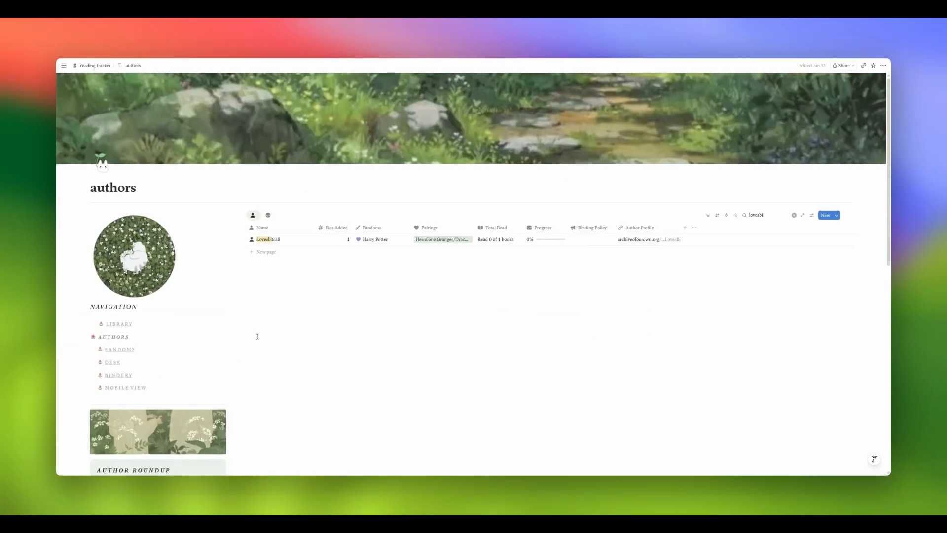
scroll(261, 335, down, 10)
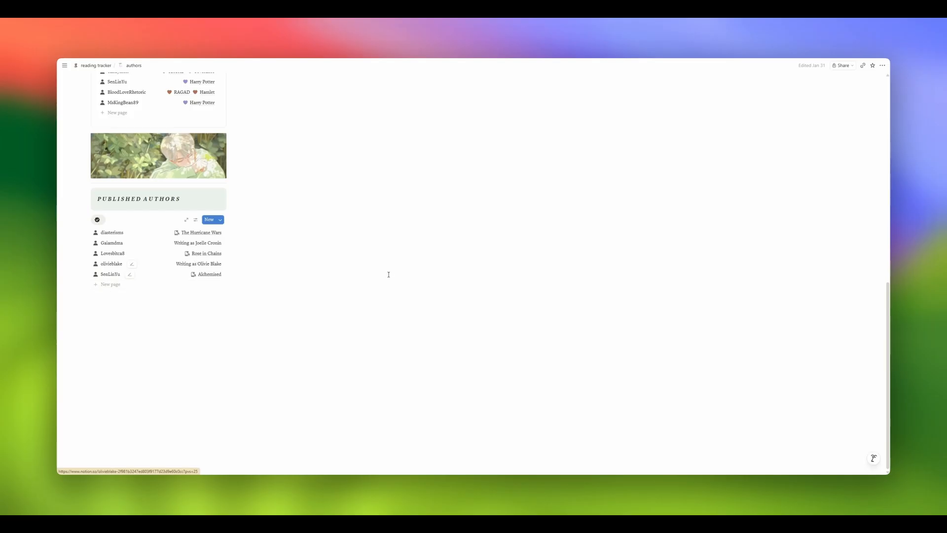
scroll(532, 251, up, 4)
scroll(611, 192, up, 4)
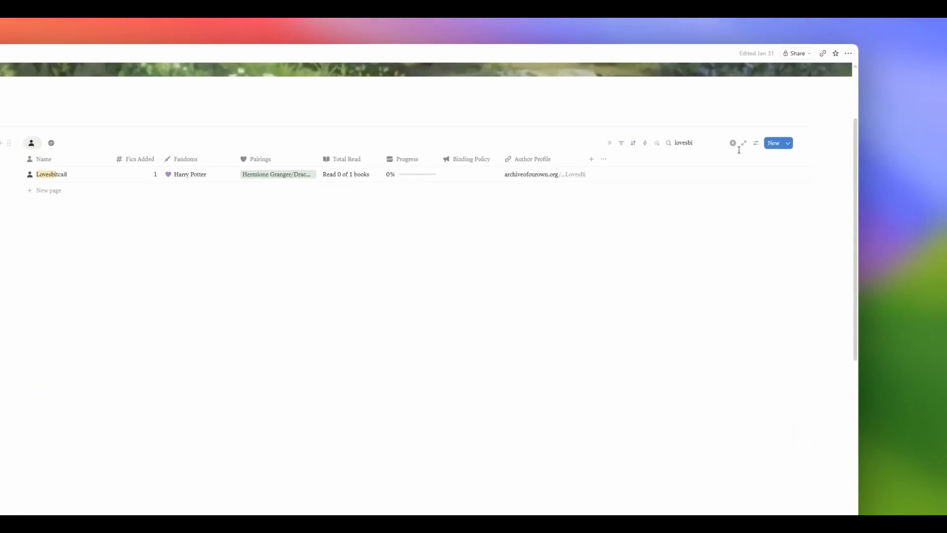
click(662, 152)
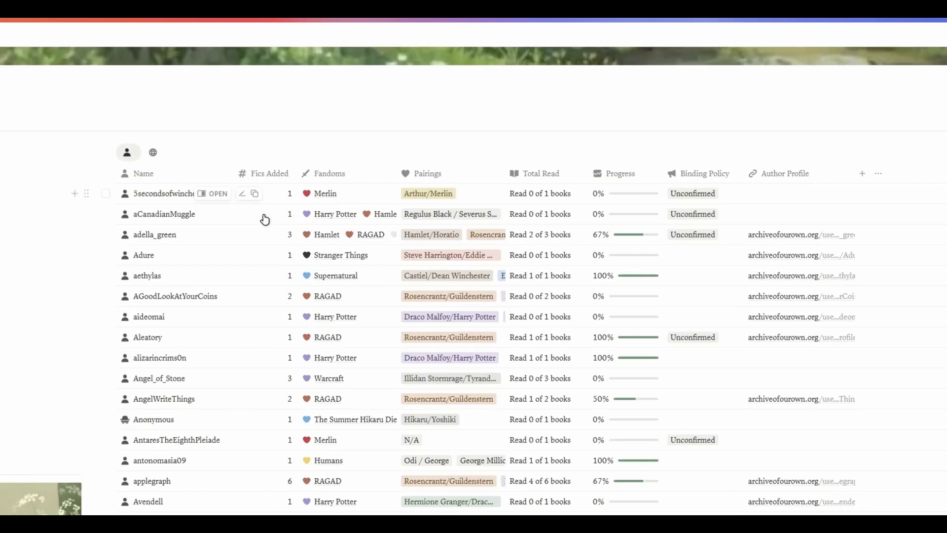
click(218, 193)
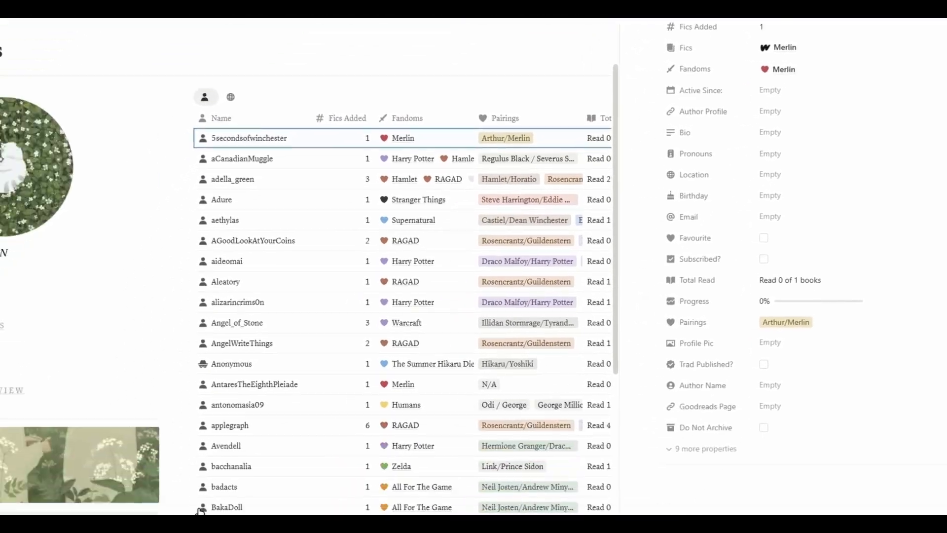
click(530, 93)
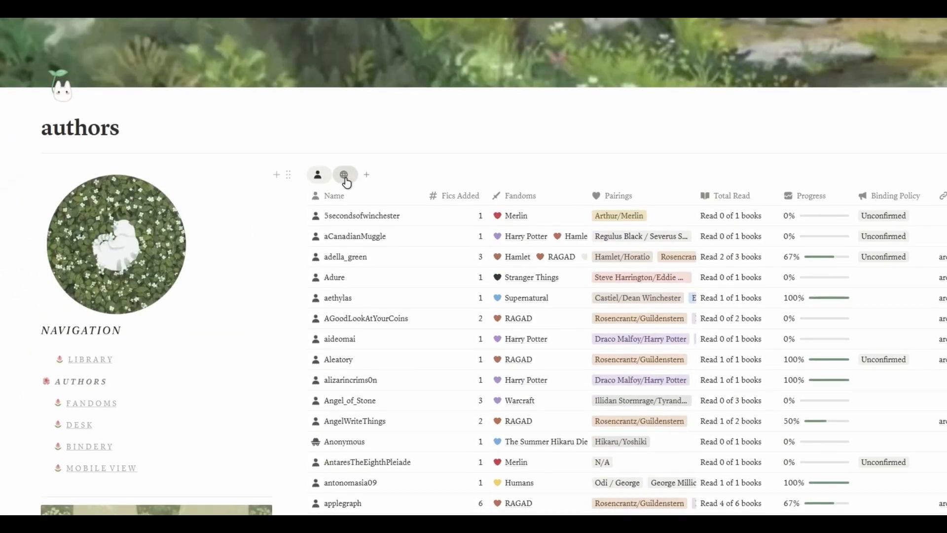
- Examine the authors' locations in the map view and return to the table view
click(345, 180)
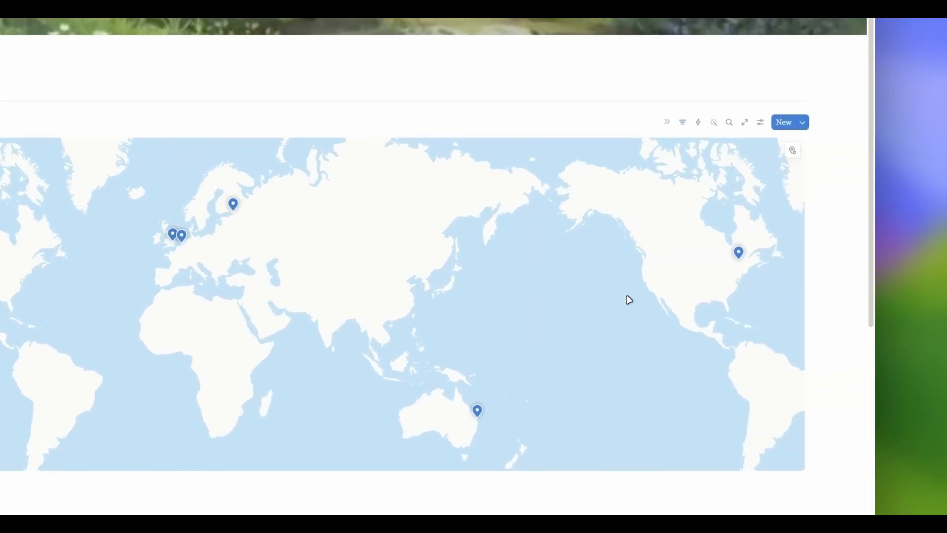
drag(629, 300, 583, 296)
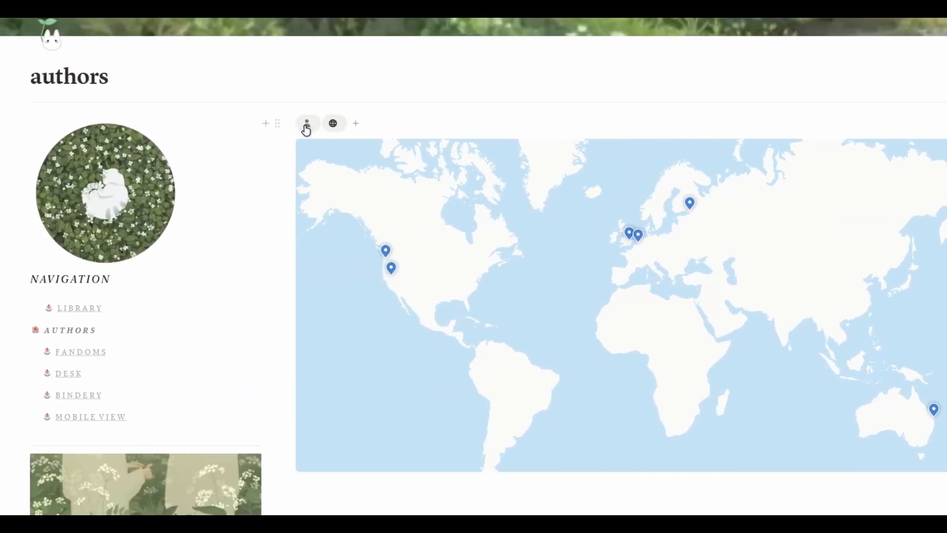
click(307, 126)
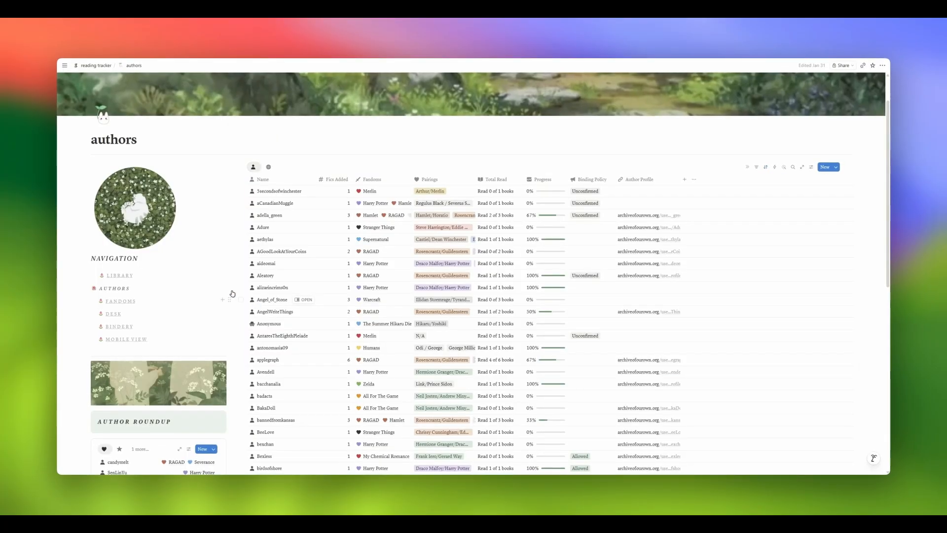
- Show the Author Roundup by star rating, check the four-star group, and leave the five-star and four-star groups collapsed
scroll(159, 215, down, 5)
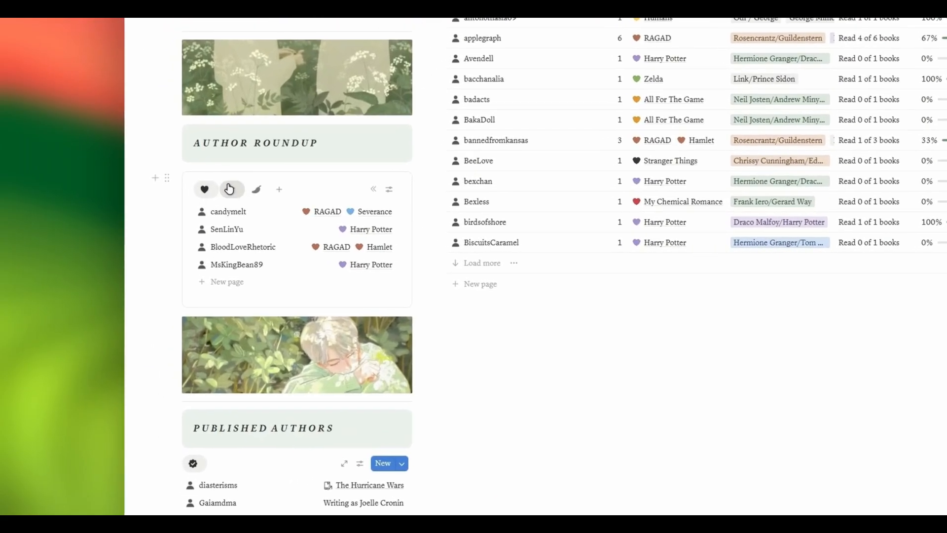
click(120, 221)
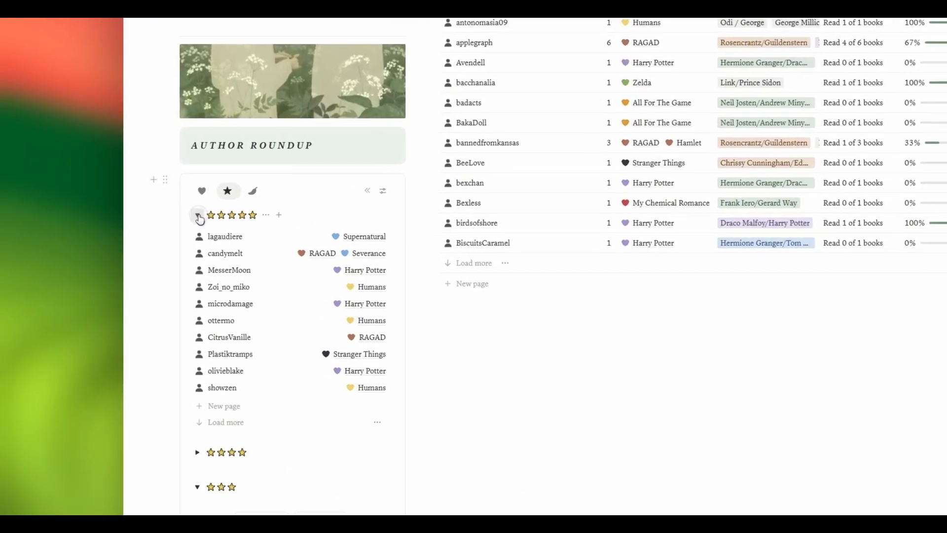
click(102, 235)
click(101, 257)
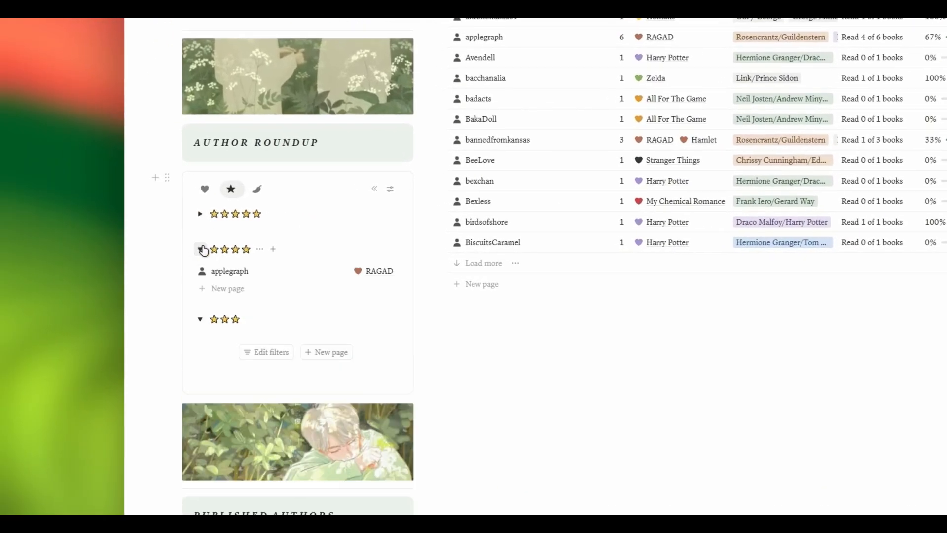
click(202, 249)
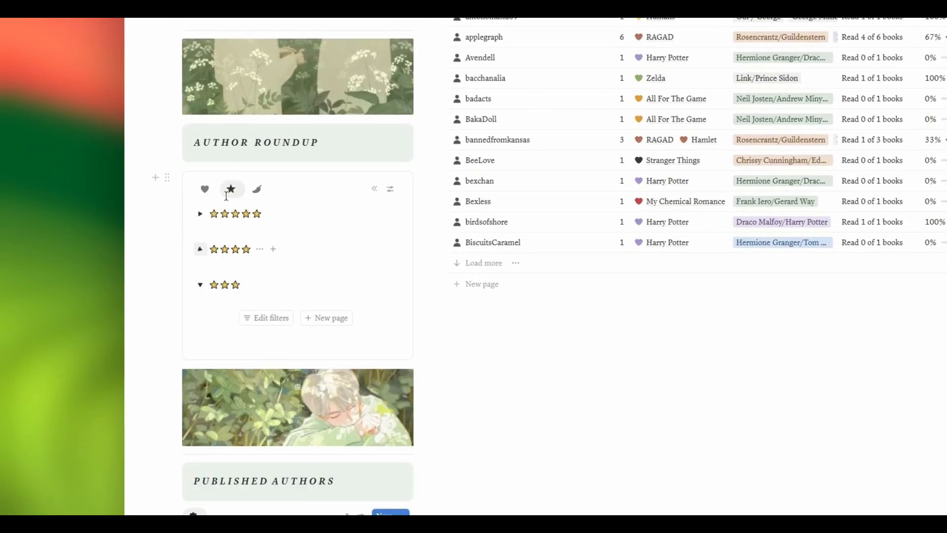
- Show the Author Roundup by spice rating, collapse its three-, two- and one-chilli groups, and return to the favourites view
click(257, 191)
click(201, 285)
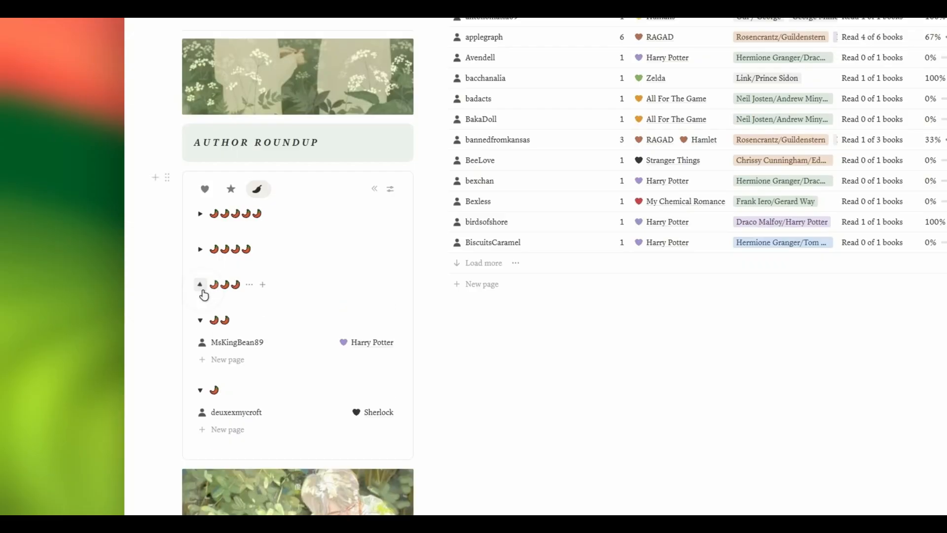
click(200, 320)
click(200, 356)
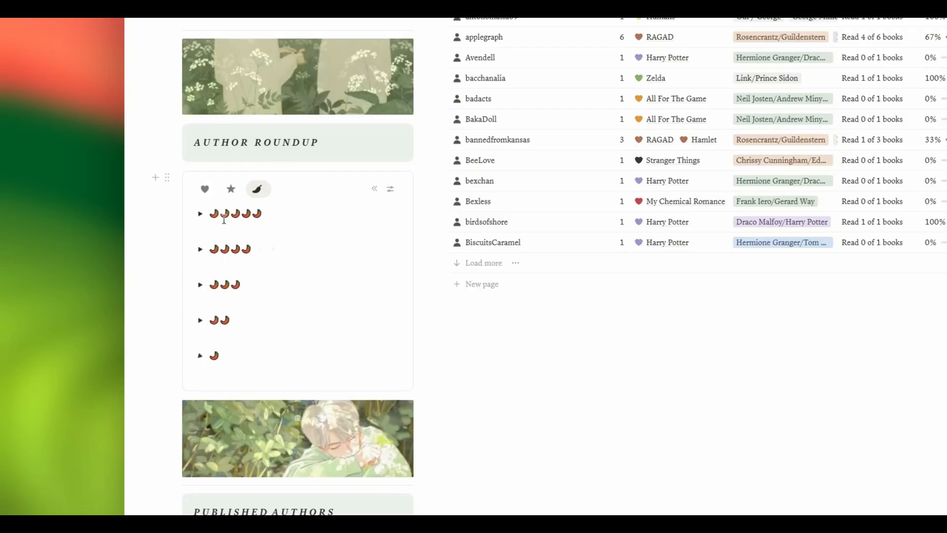
click(231, 190)
click(213, 193)
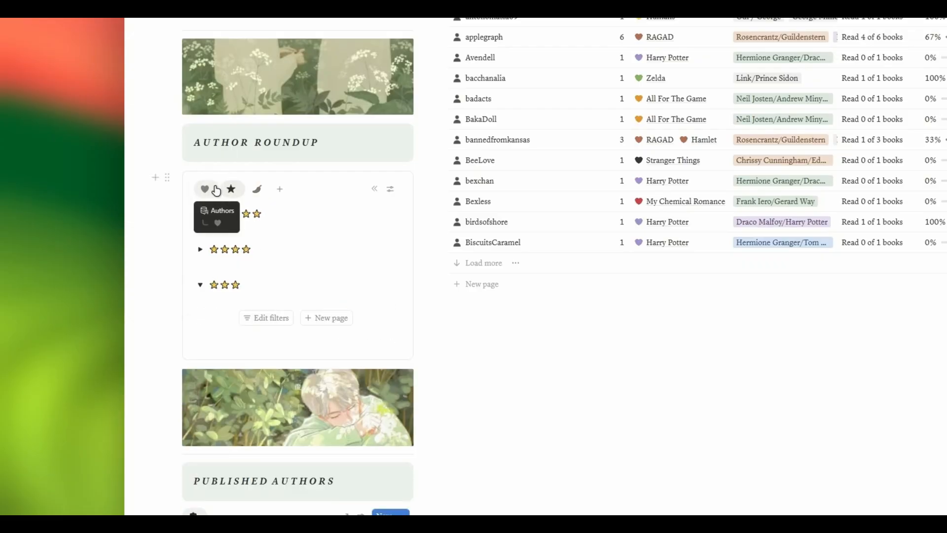
- Look over the Published Authors list, open the fandoms page, and show its Merlin fics
scroll(573, 383, down, 4)
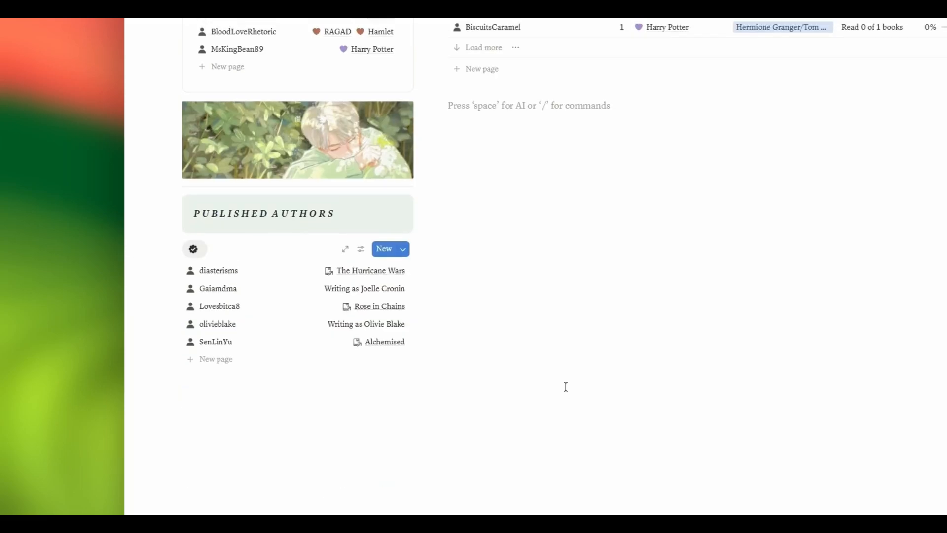
scroll(553, 397, up, 10)
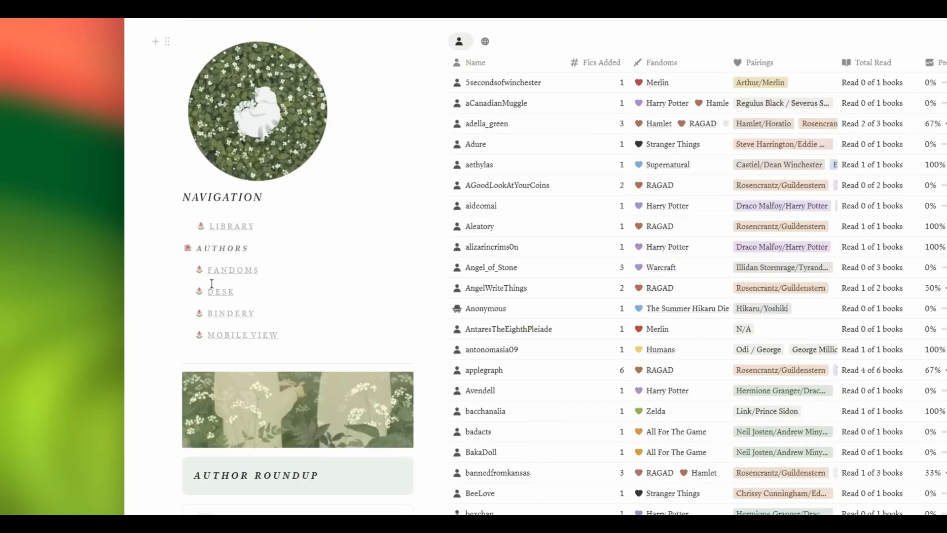
click(221, 271)
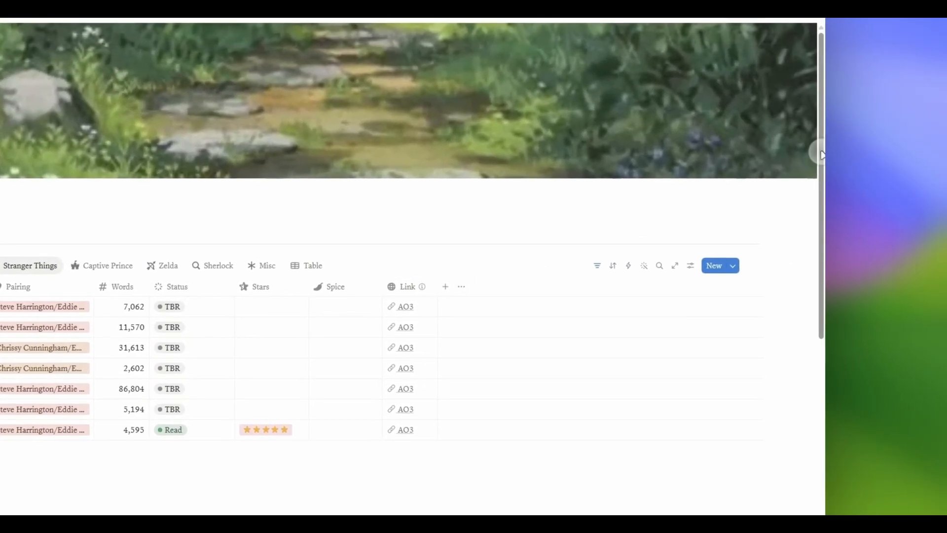
scroll(814, 276, down, 8)
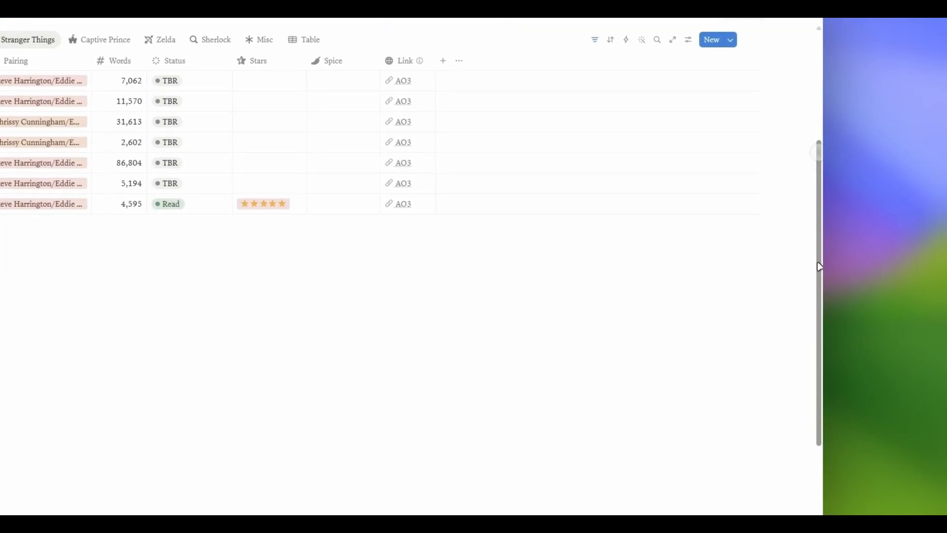
scroll(811, 336, up, 8)
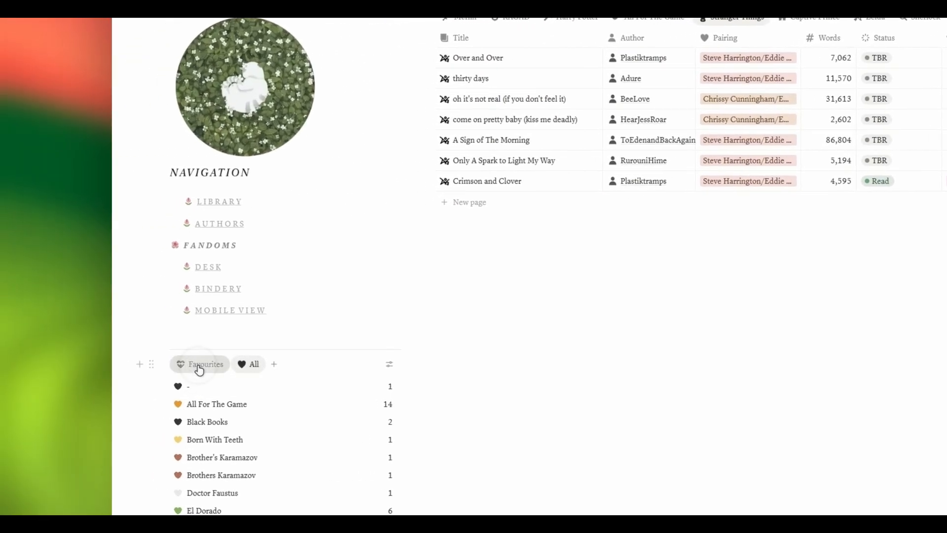
scroll(811, 430, up, 4)
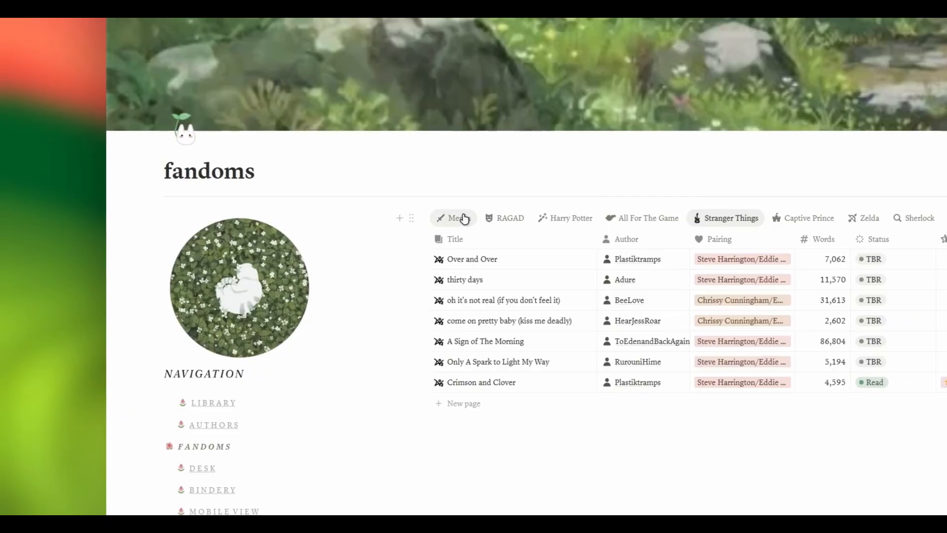
click(469, 215)
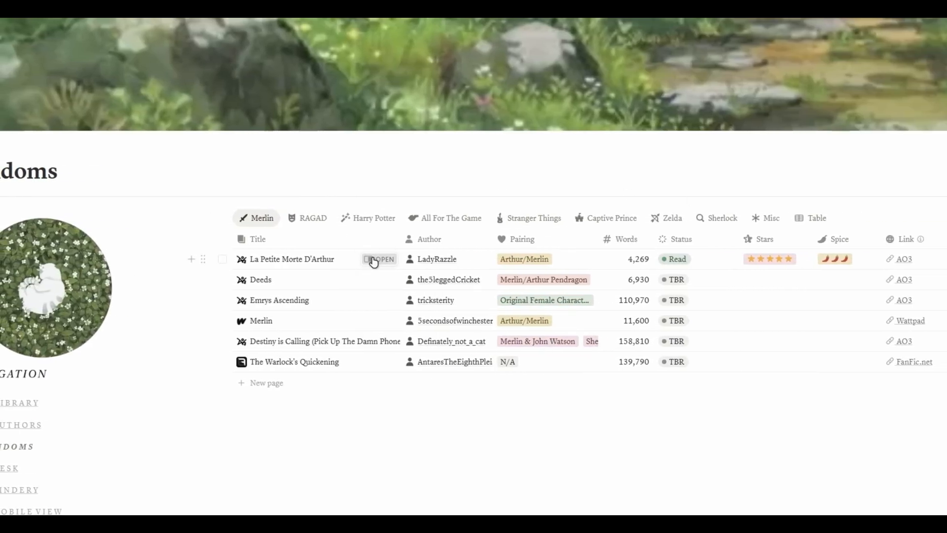
- Open the fic La Petite Morte D'Arthur, look over its details, and close it again
click(374, 260)
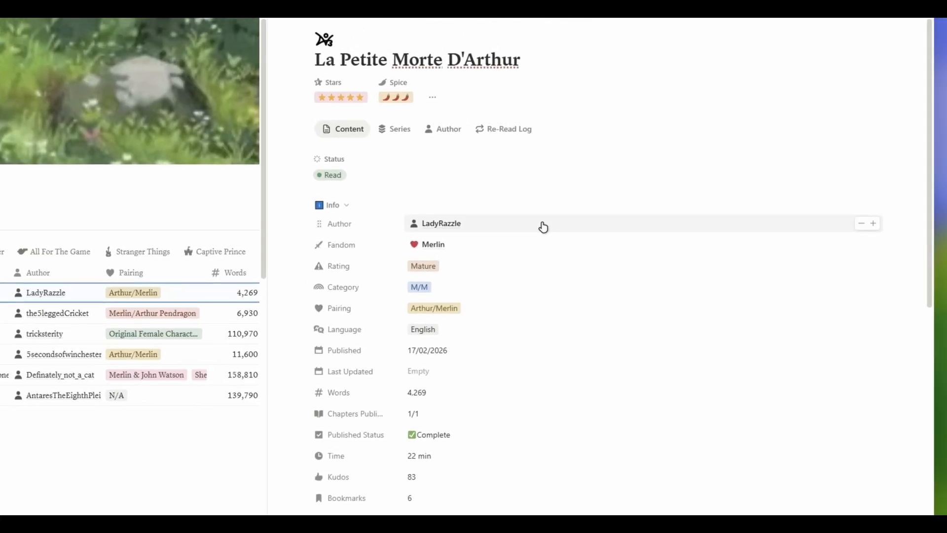
drag(930, 56, 929, 79)
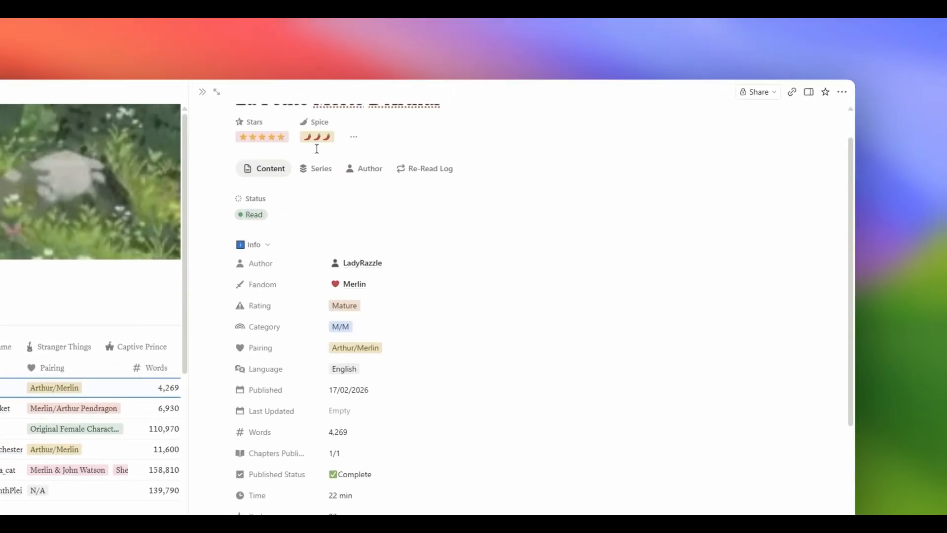
click(202, 92)
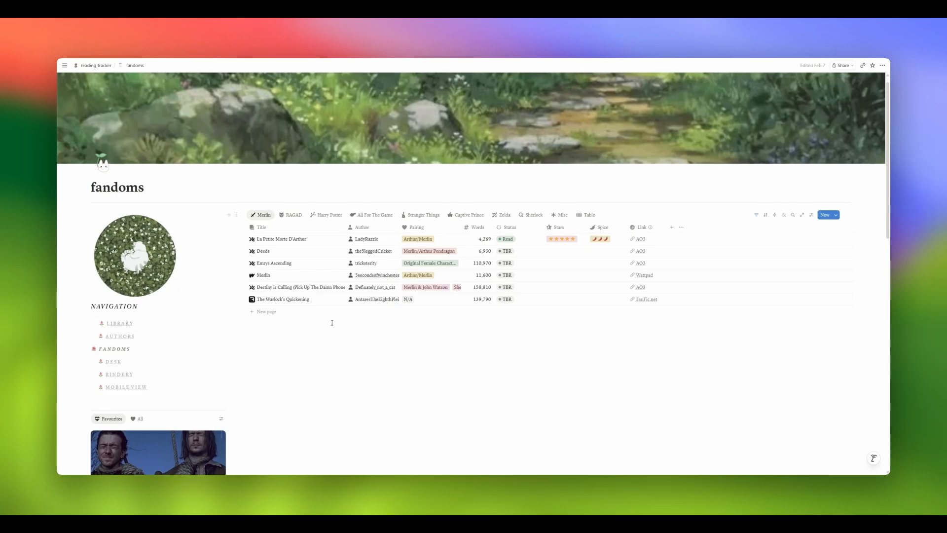
- Show the full list of fandoms below the navigation and return to the favourites view
scroll(332, 323, down, 5)
scroll(222, 324, up, 4)
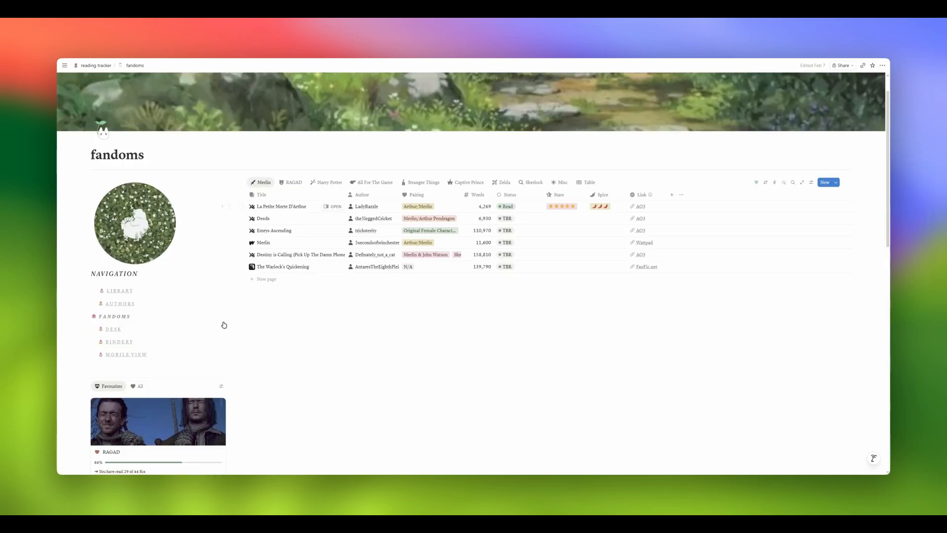
scroll(222, 324, down, 4)
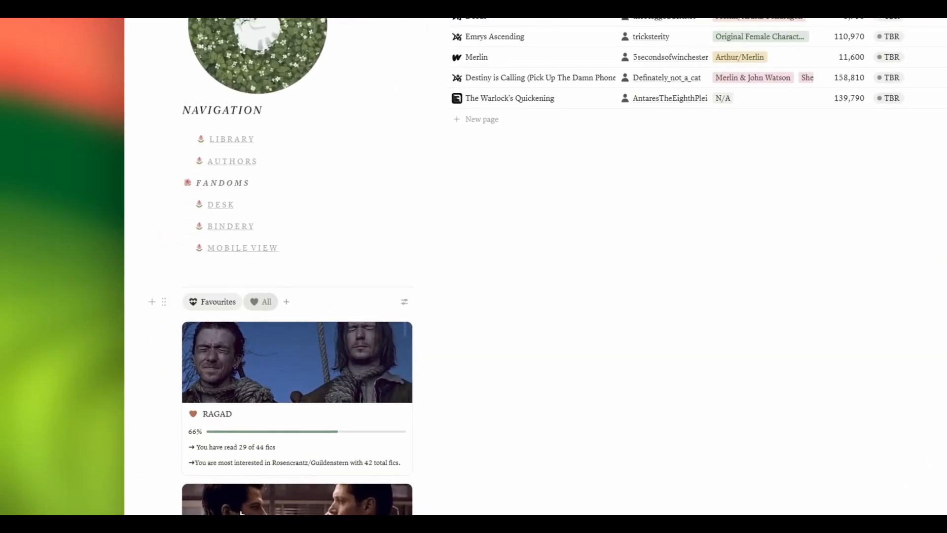
click(262, 304)
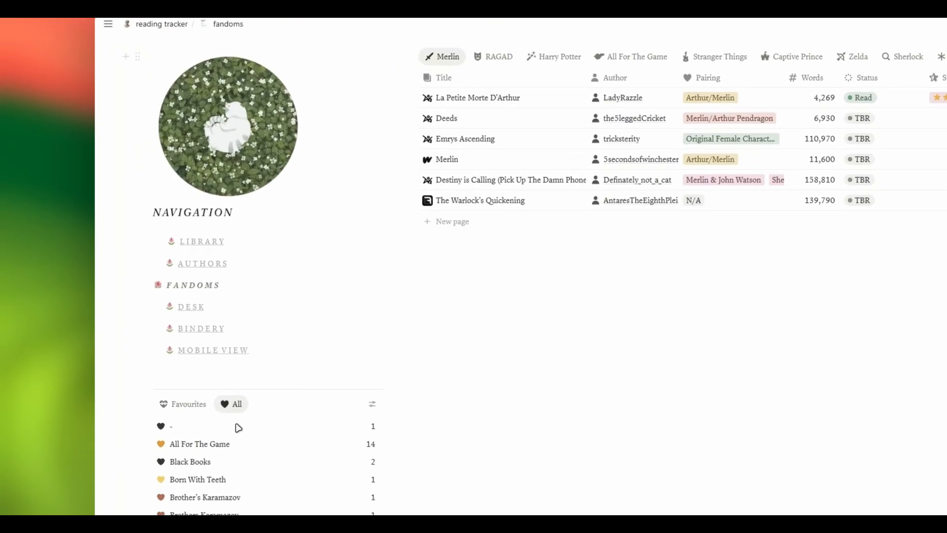
click(143, 431)
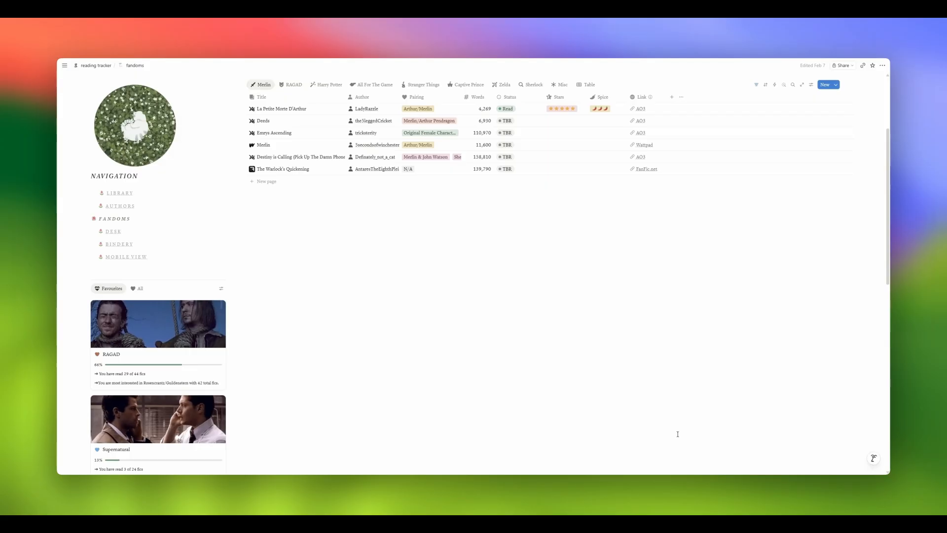
- Show the Harry Potter fics and return to the Merlin view
scroll(678, 434, up, 2)
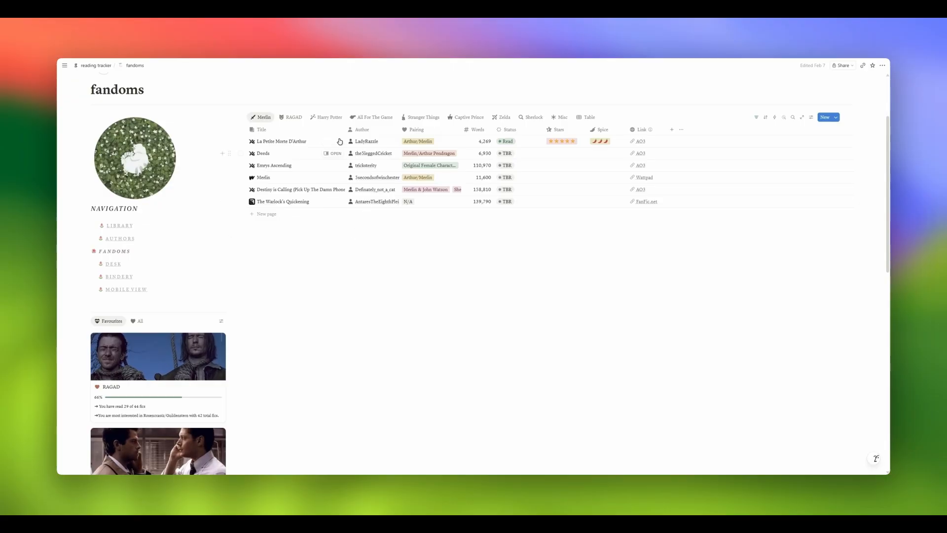
click(323, 119)
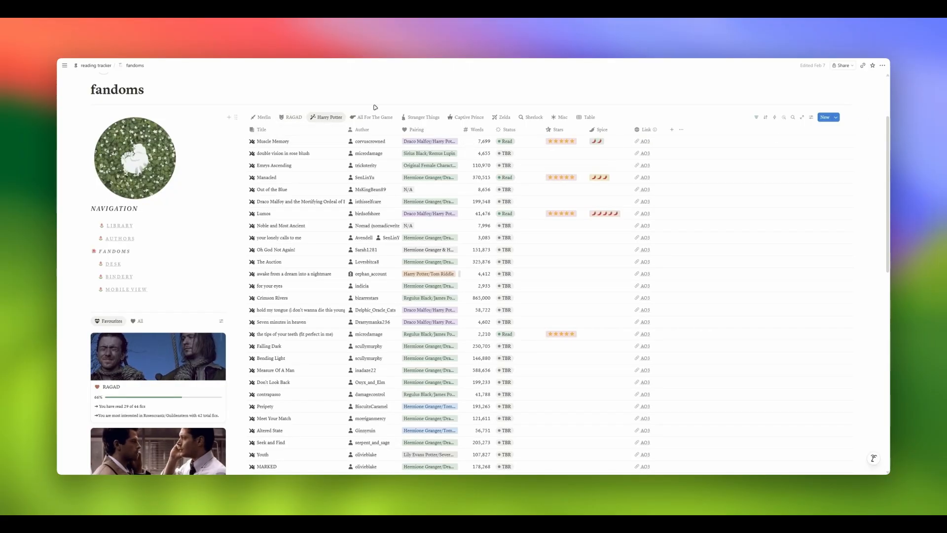
click(266, 118)
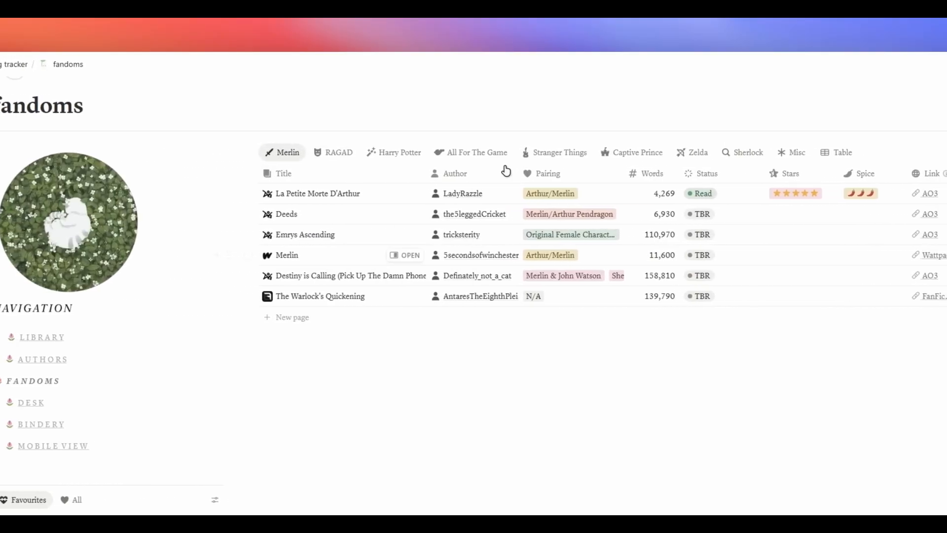
- Open the Merlin view's name and icon settings, look through the available icons, and close the settings
click(302, 153)
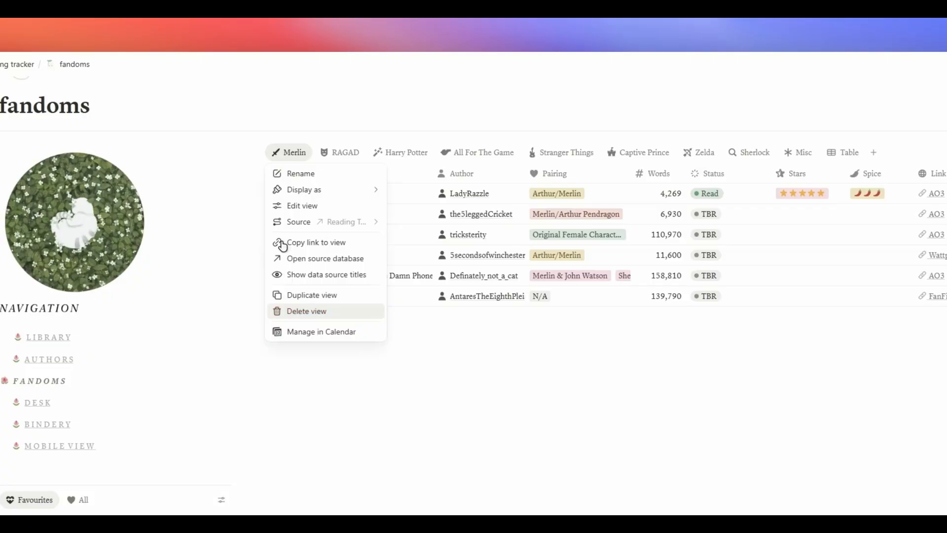
click(295, 174)
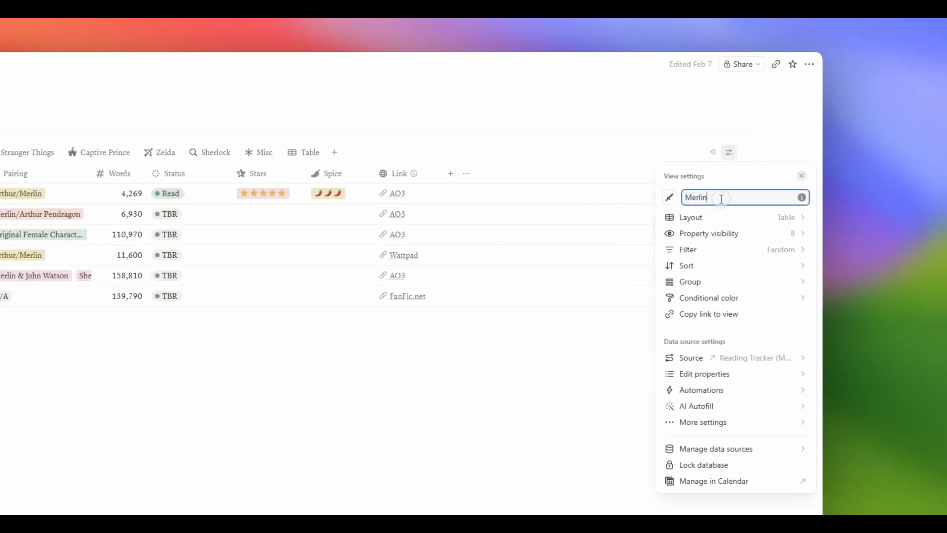
click(670, 199)
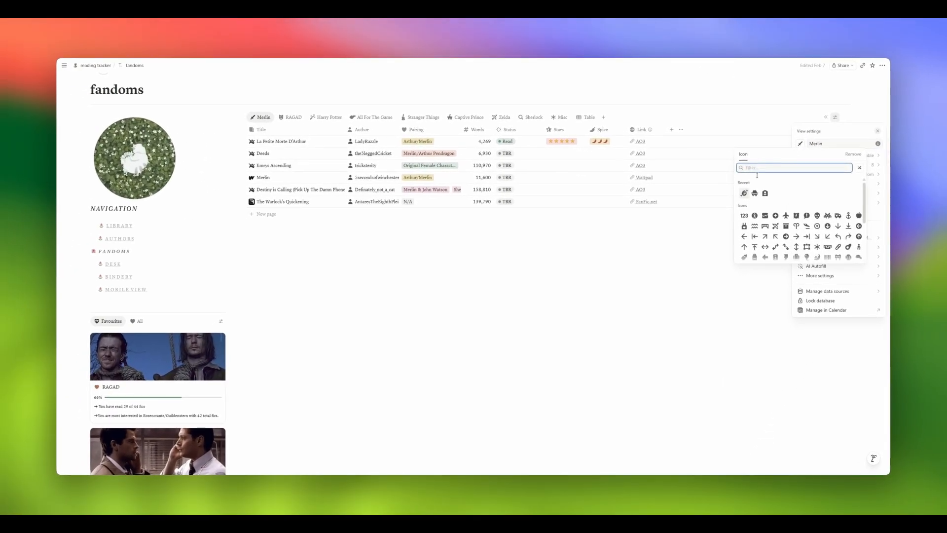
scroll(797, 223, down, 3)
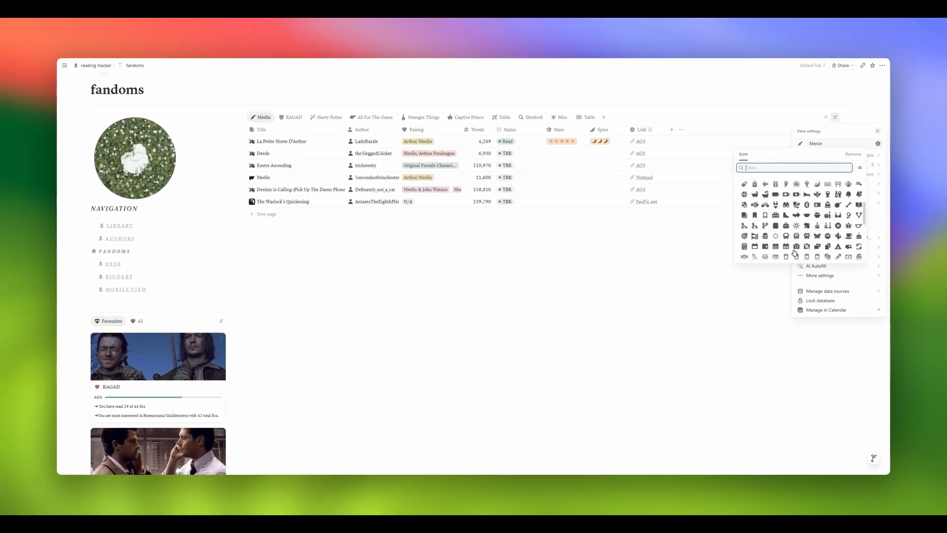
scroll(795, 253, up, 3)
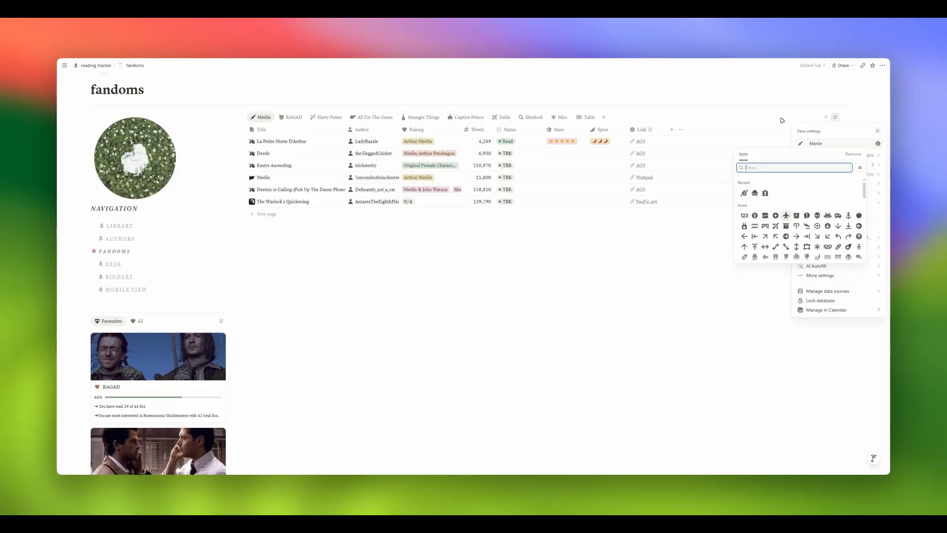
click(781, 120)
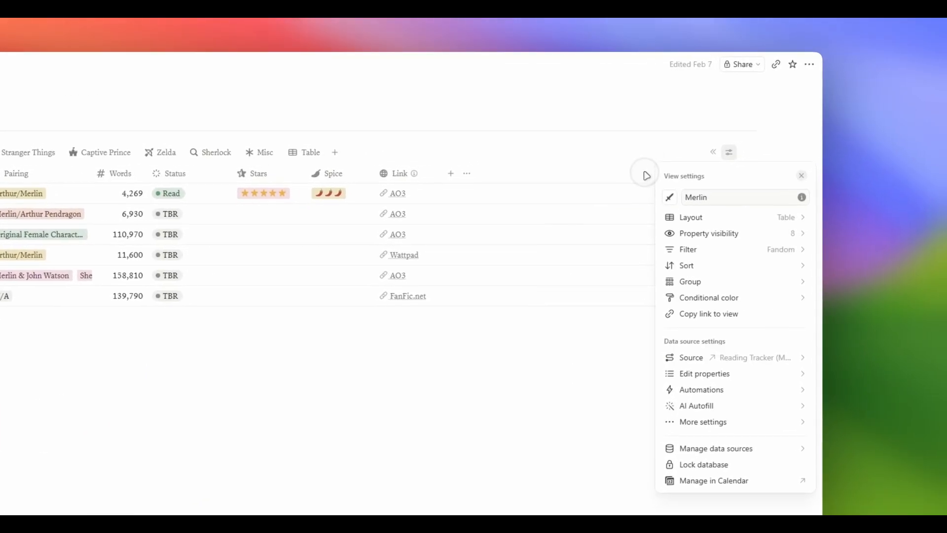
click(786, 130)
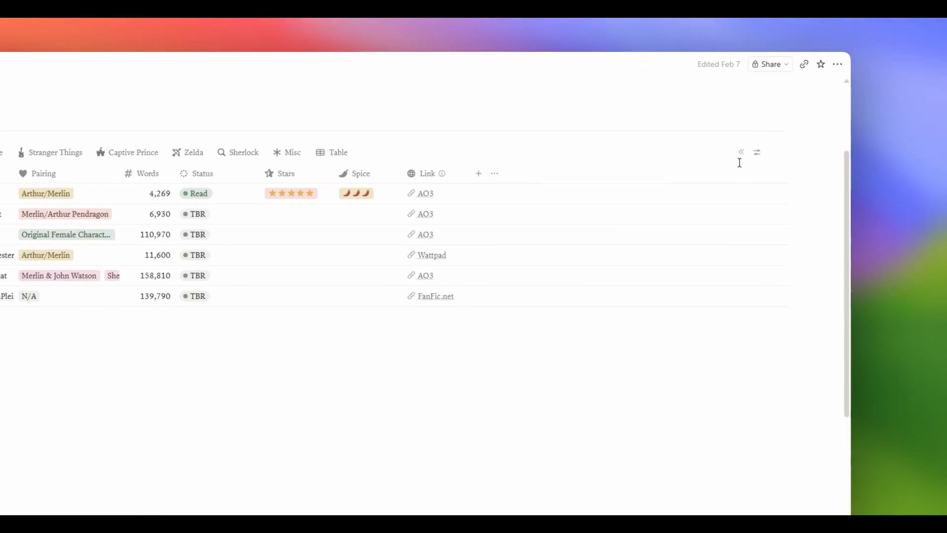
- Reveal the Merlin view's filter, delete its Fandom filter, and look over the unfiltered fic list
click(714, 160)
click(669, 201)
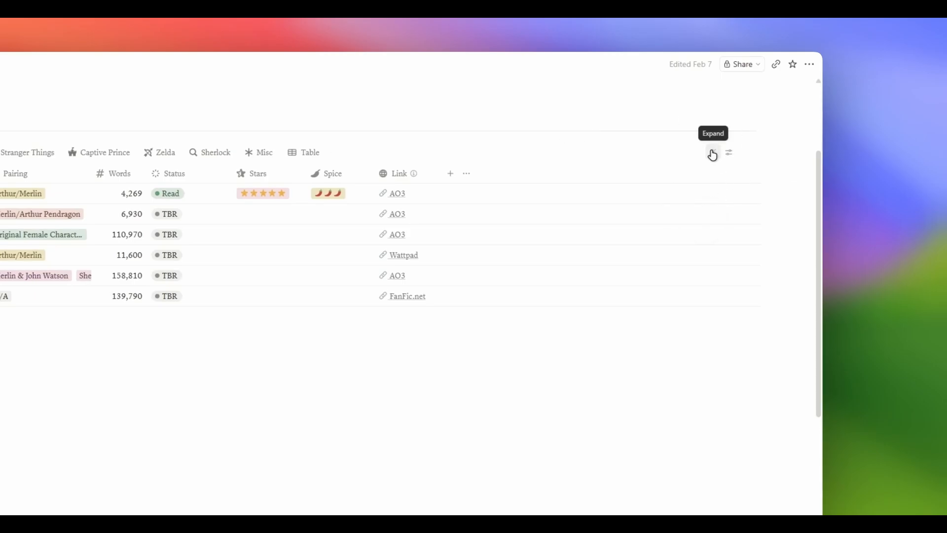
click(713, 155)
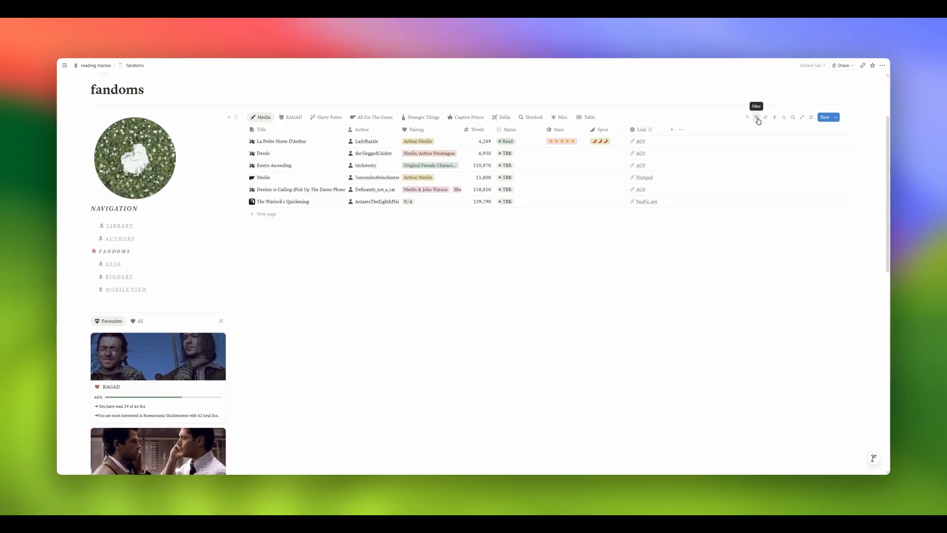
click(757, 118)
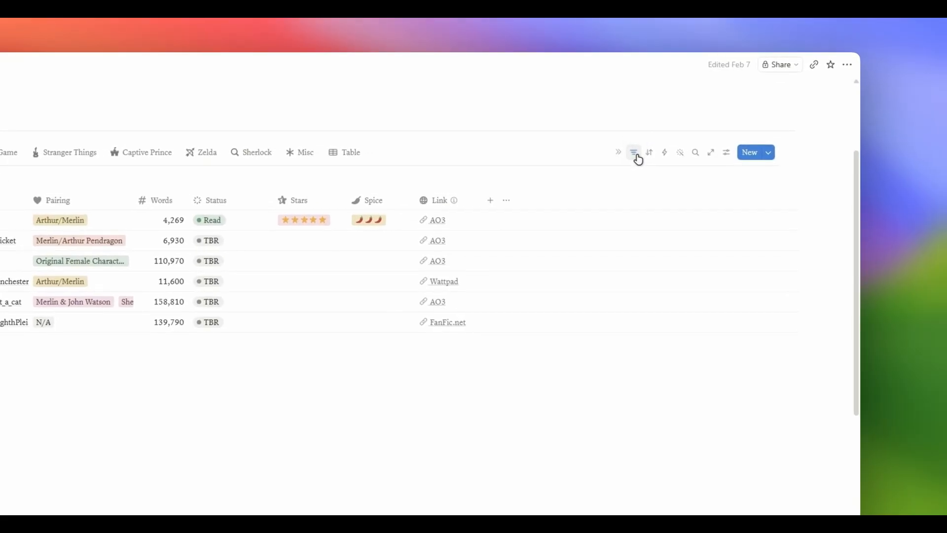
click(271, 181)
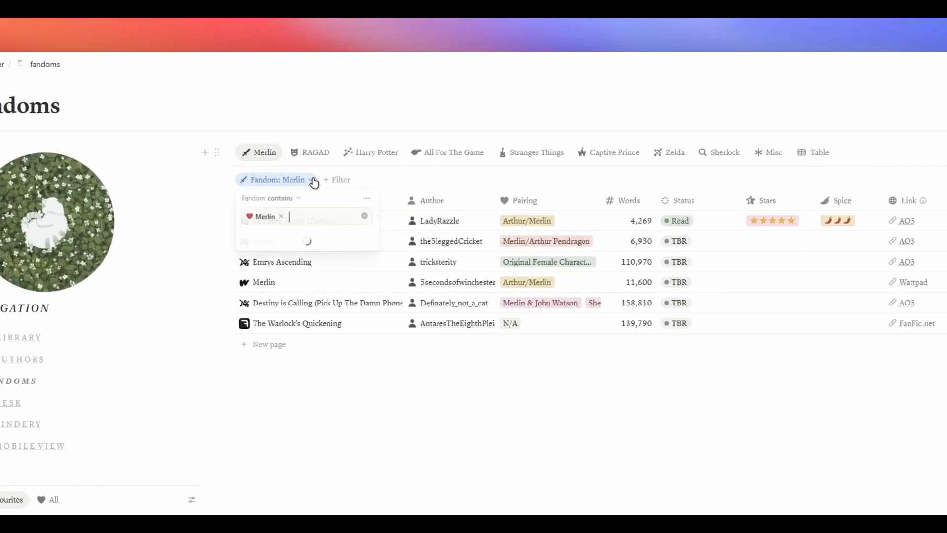
click(369, 200)
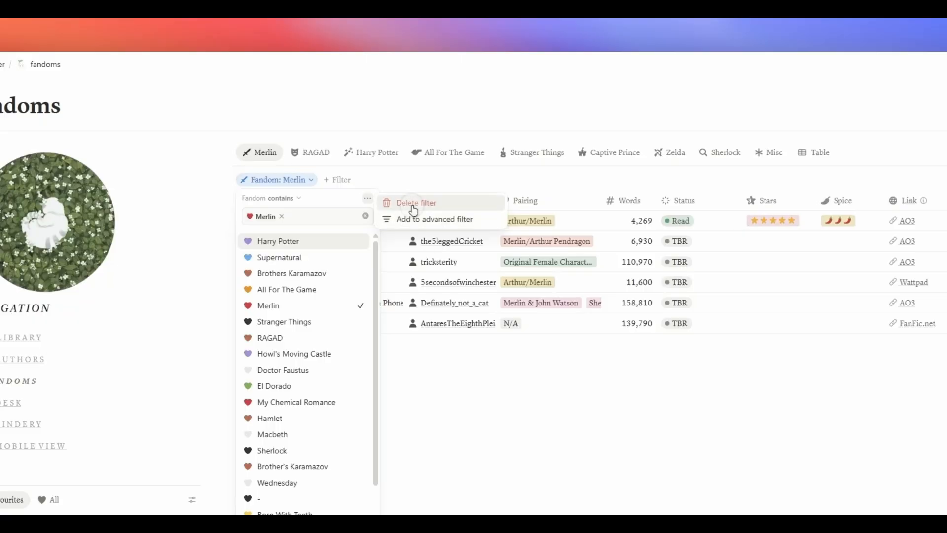
click(415, 204)
scroll(411, 163, down, 3)
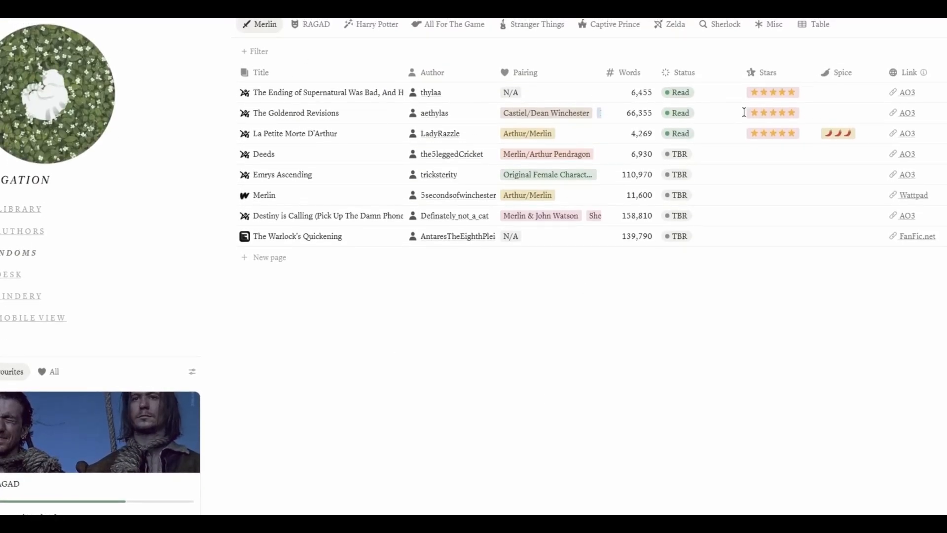
click(898, 81)
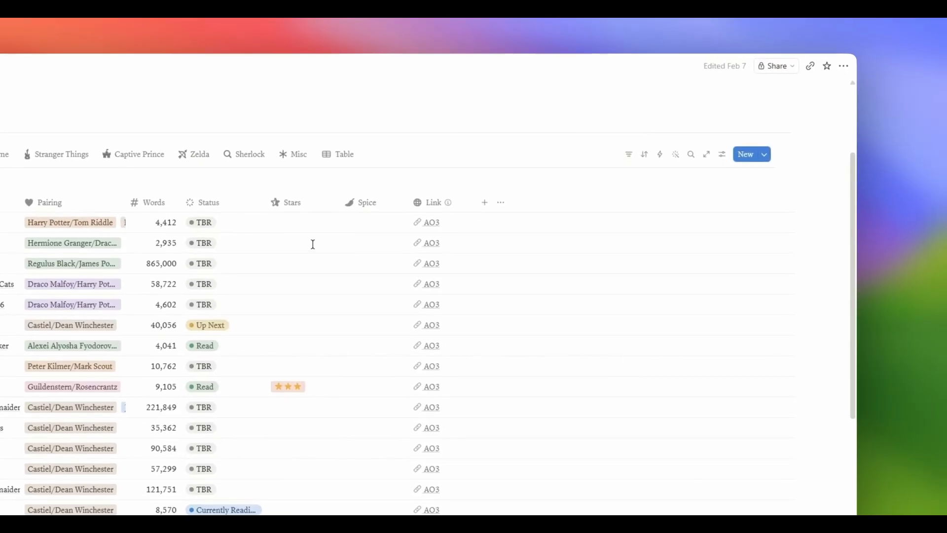
scroll(854, 429, down, 8)
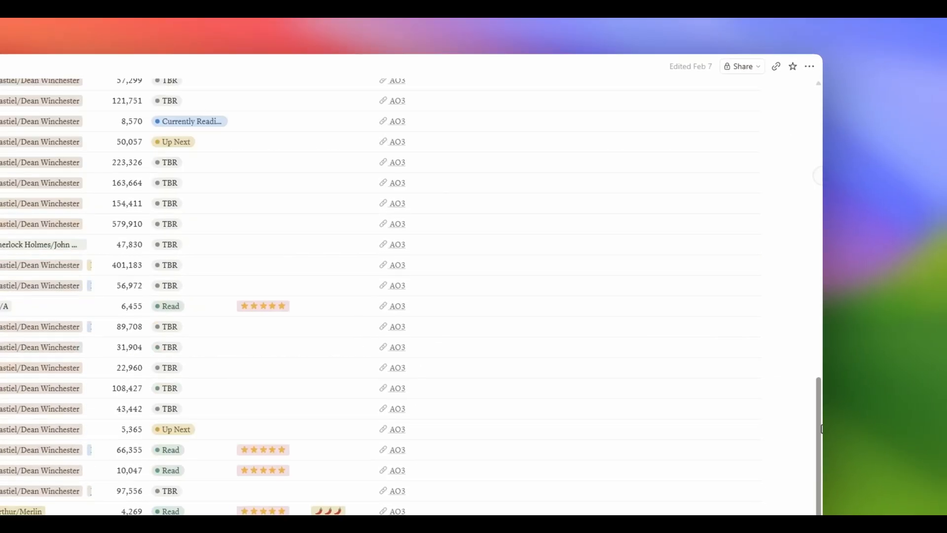
drag(822, 429, 822, 151)
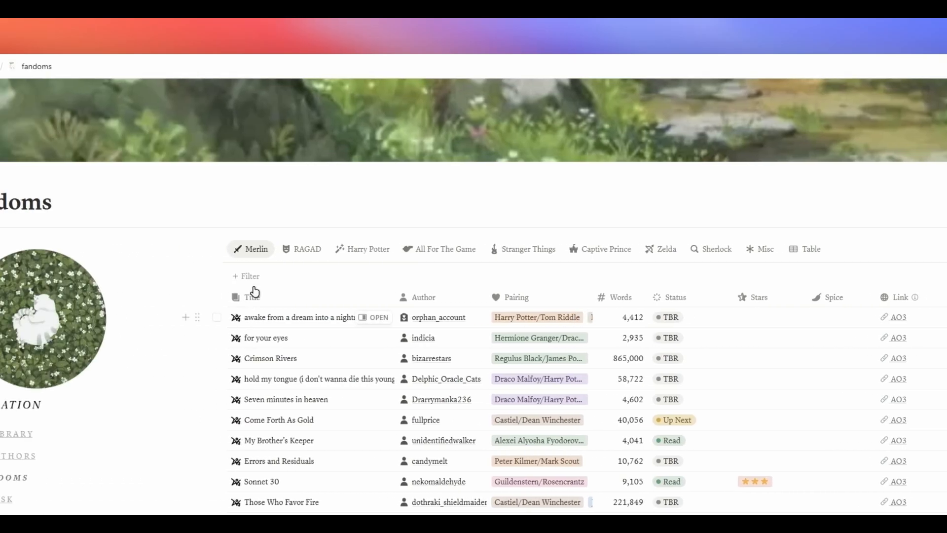
- Filter the Merlin view to fics whose Fandom contains Merlin, and hide the filter row with no fic selected
click(246, 276)
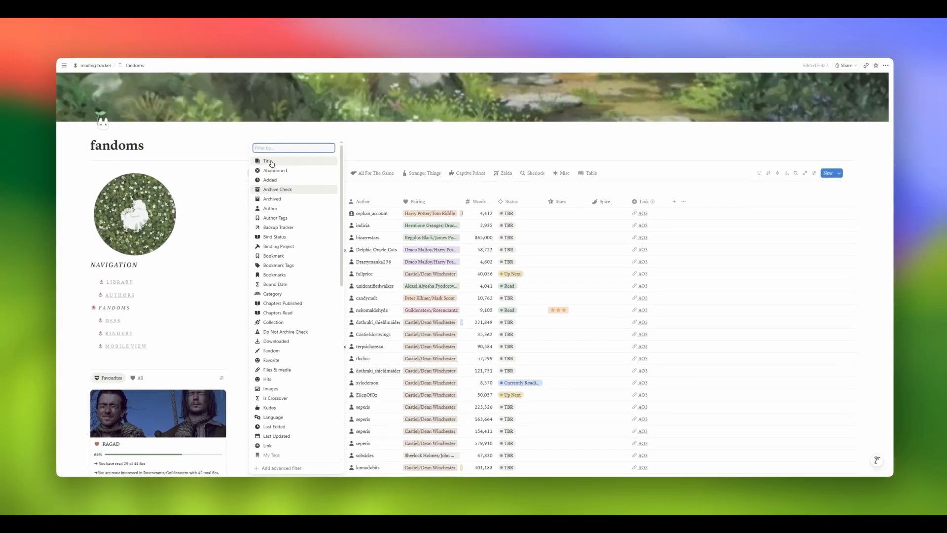
text(fandom)
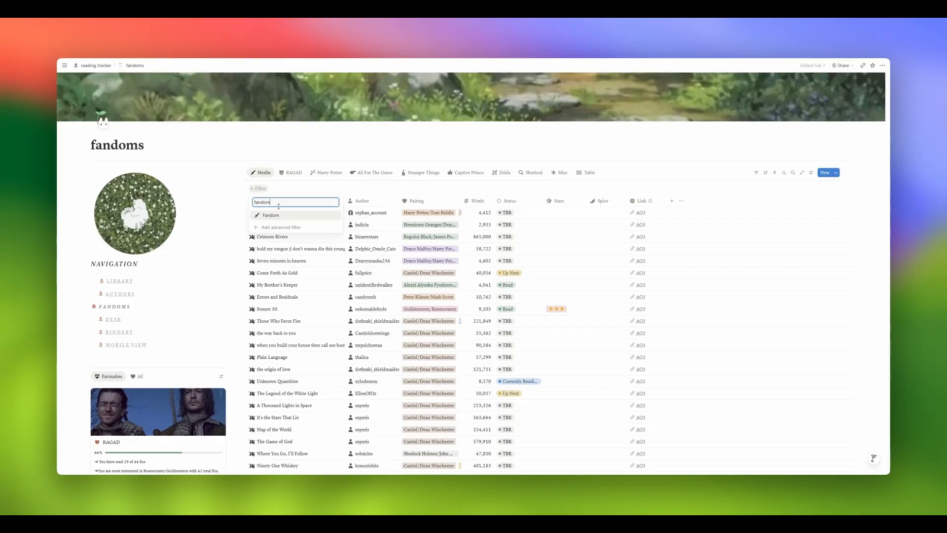
click(278, 216)
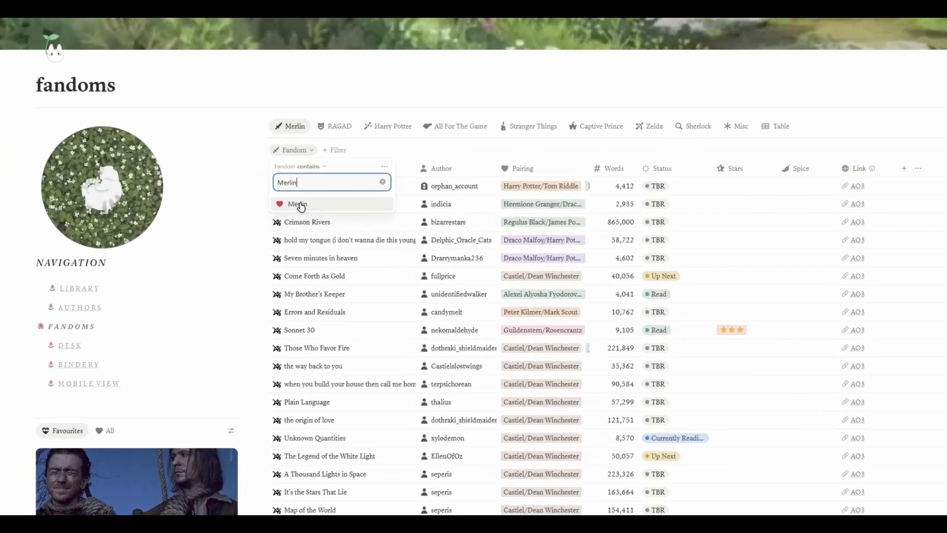
click(308, 196)
click(253, 174)
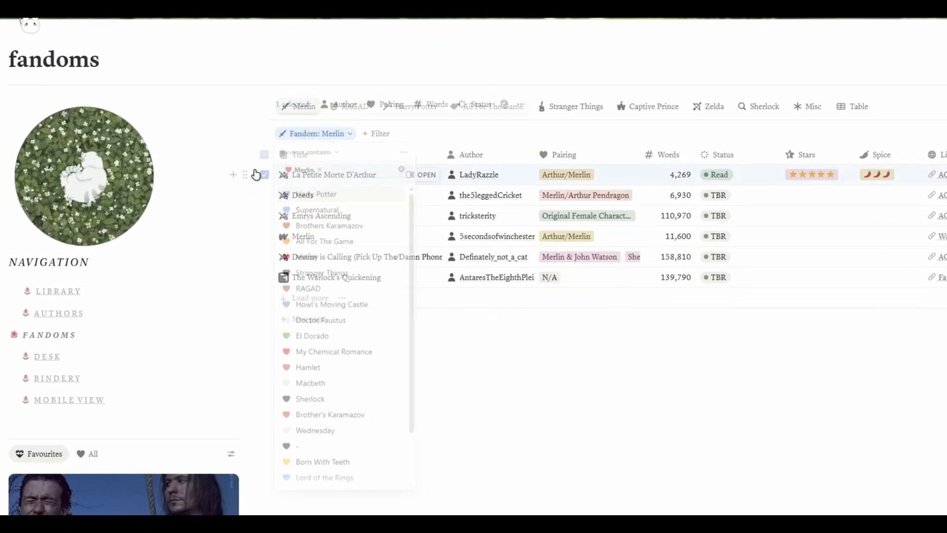
click(685, 110)
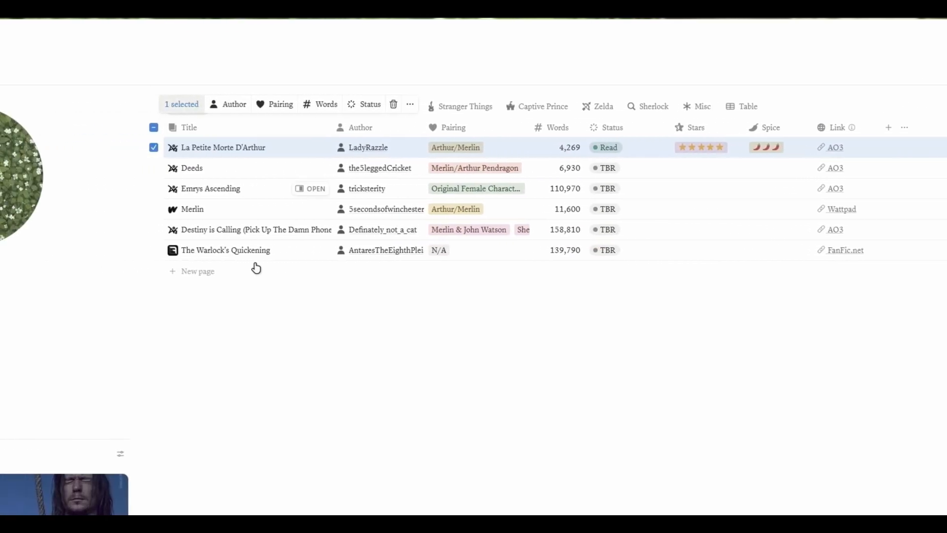
click(318, 345)
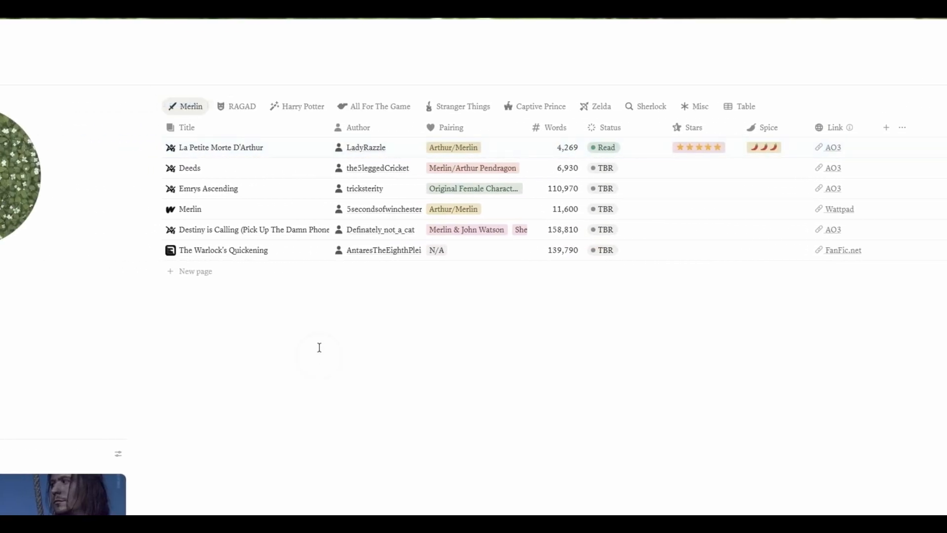
- Look at the All For The Game fics, switch to the Misc view, and reveal its Fandom filter
click(250, 110)
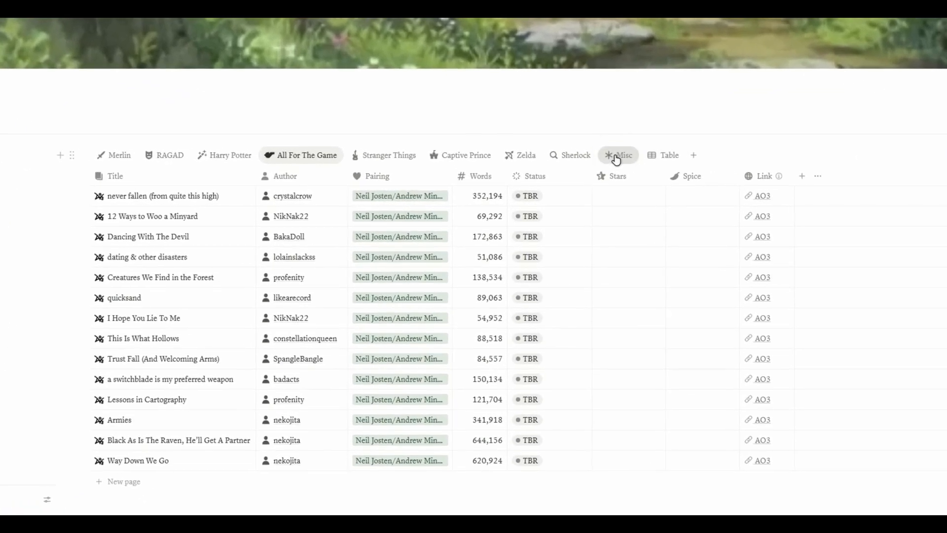
click(616, 157)
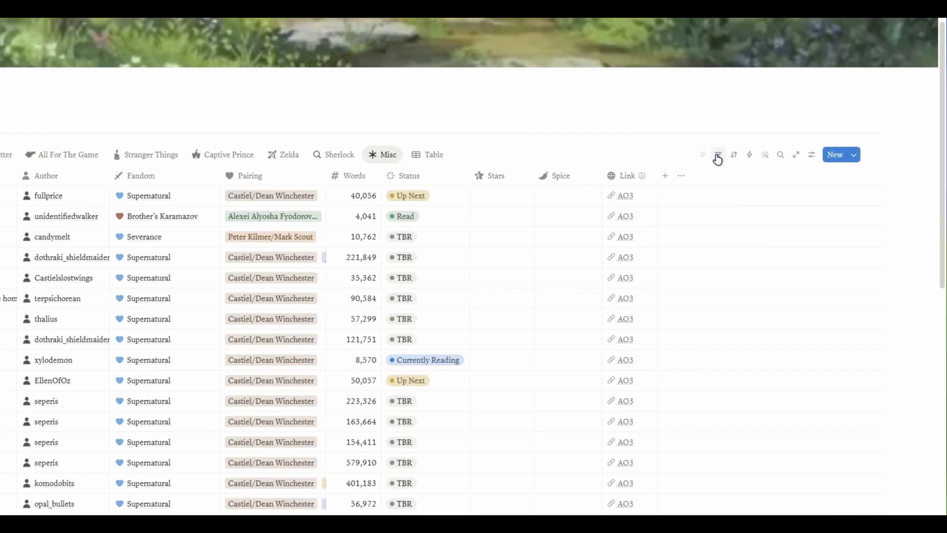
click(931, 156)
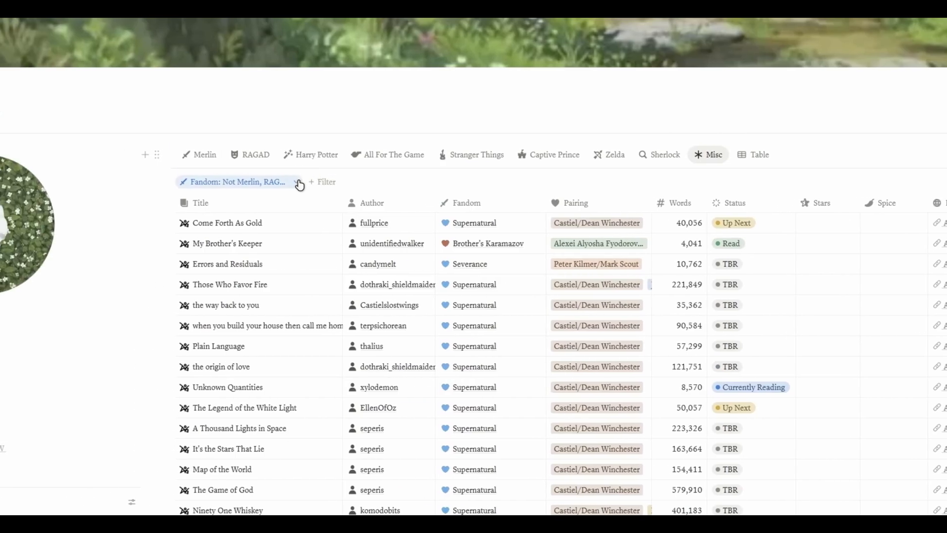
- Open the Misc view's Fandom filter, keep its condition at Does not contain, close it, and look through the filtered fics
click(21, 181)
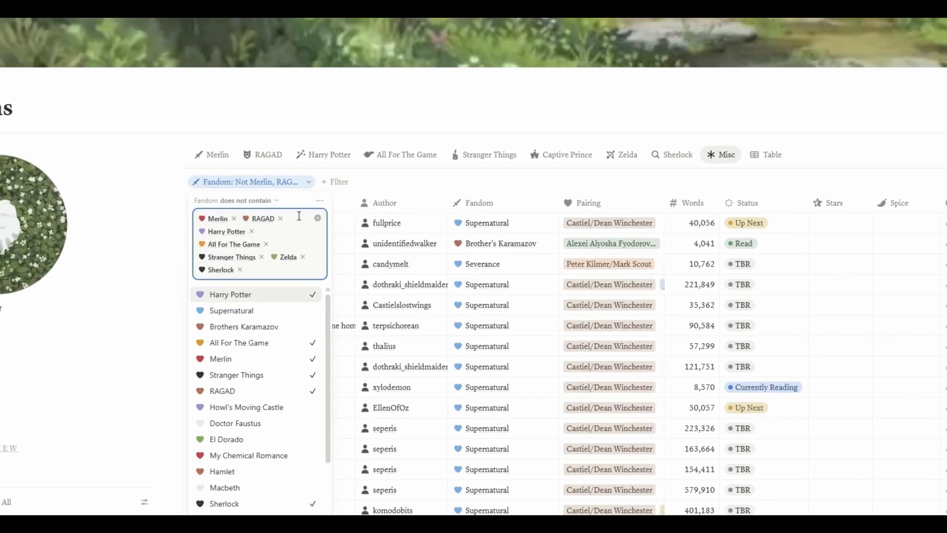
click(279, 201)
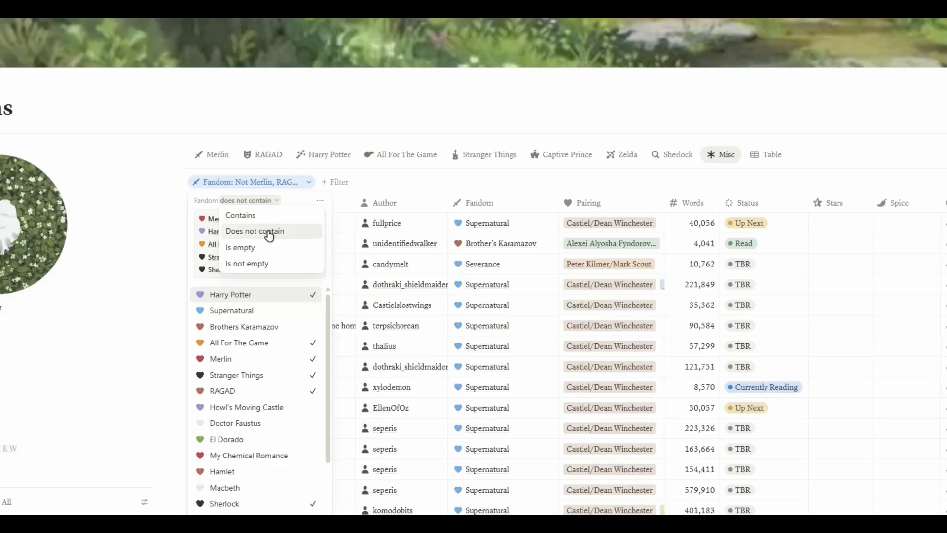
click(268, 232)
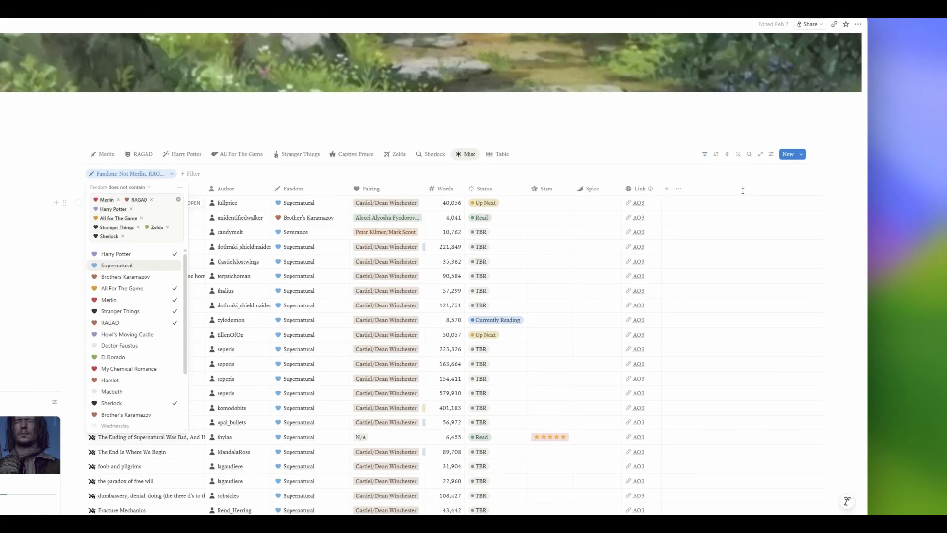
click(787, 200)
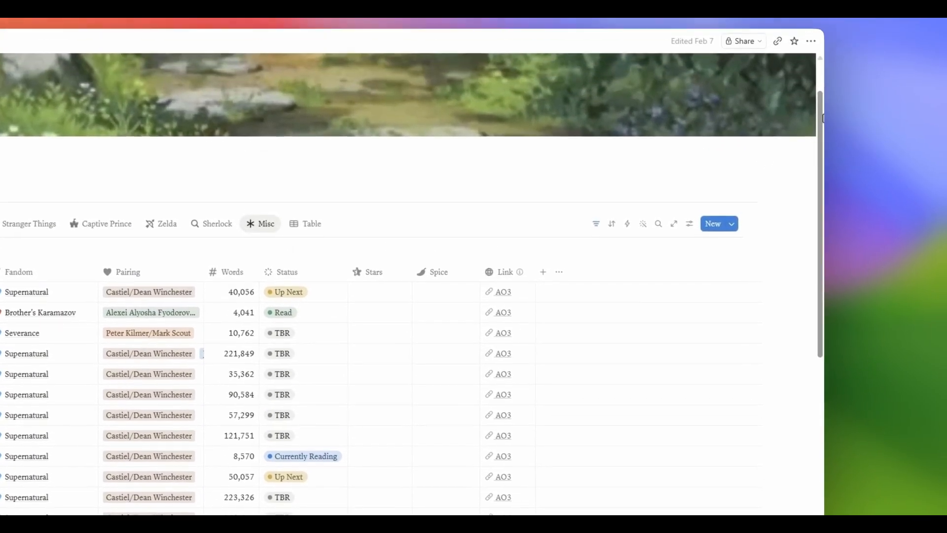
scroll(821, 192, down, 10)
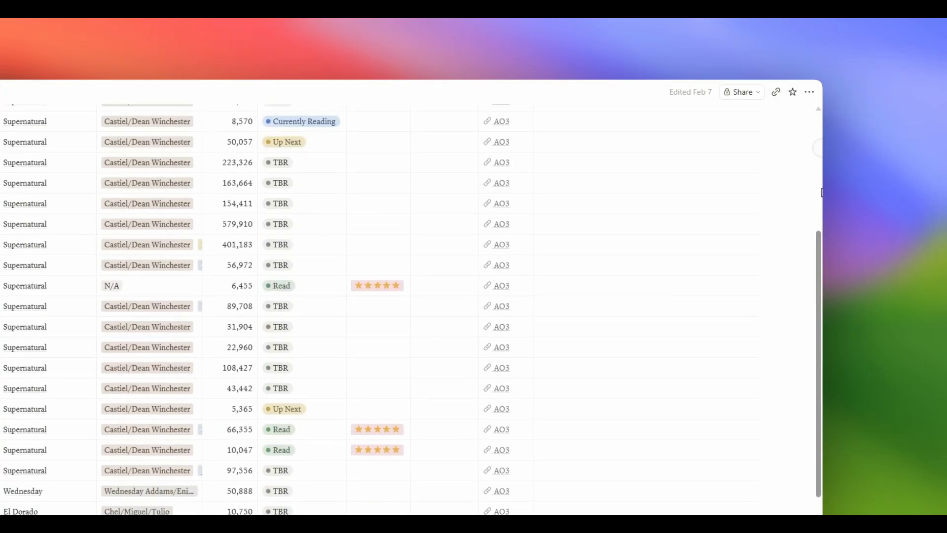
scroll(754, 228, up, 7)
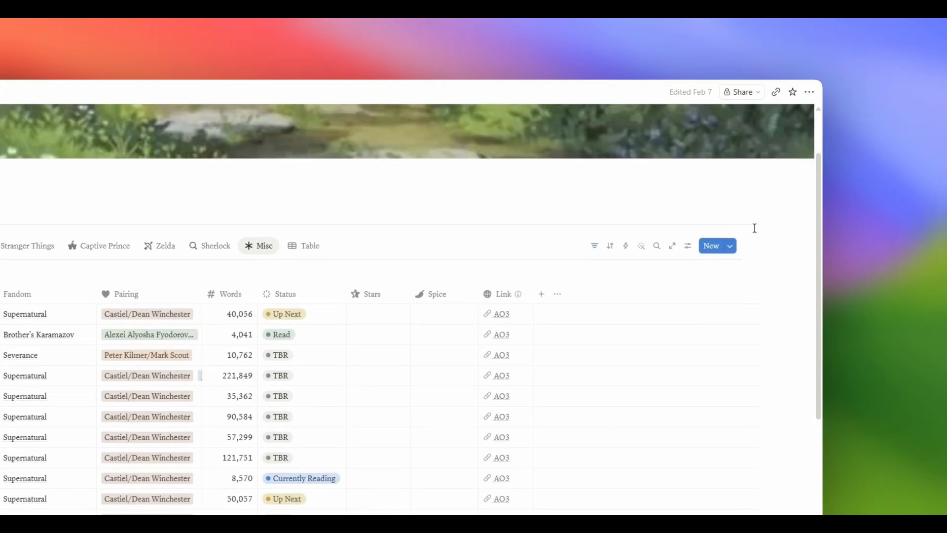
- Group the Misc view's fics by Fandom and close the view settings
click(732, 249)
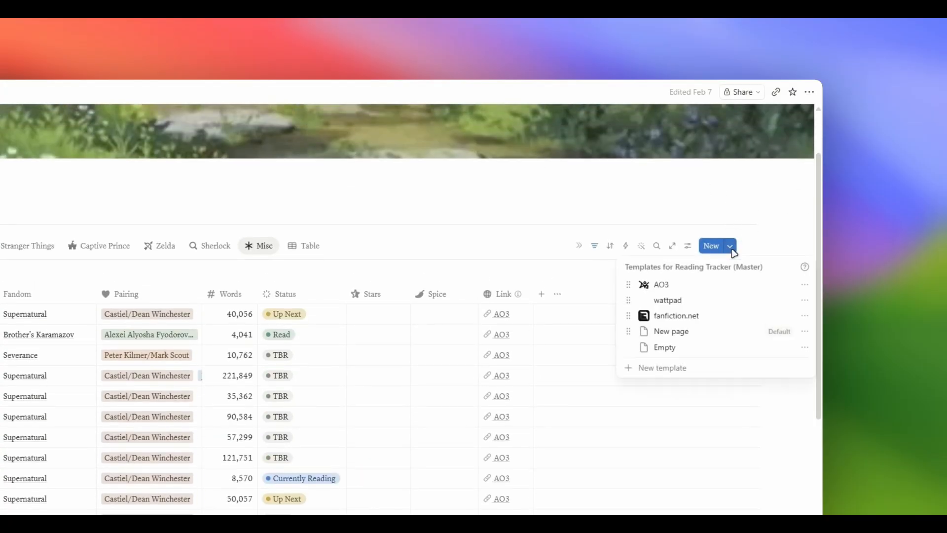
click(691, 252)
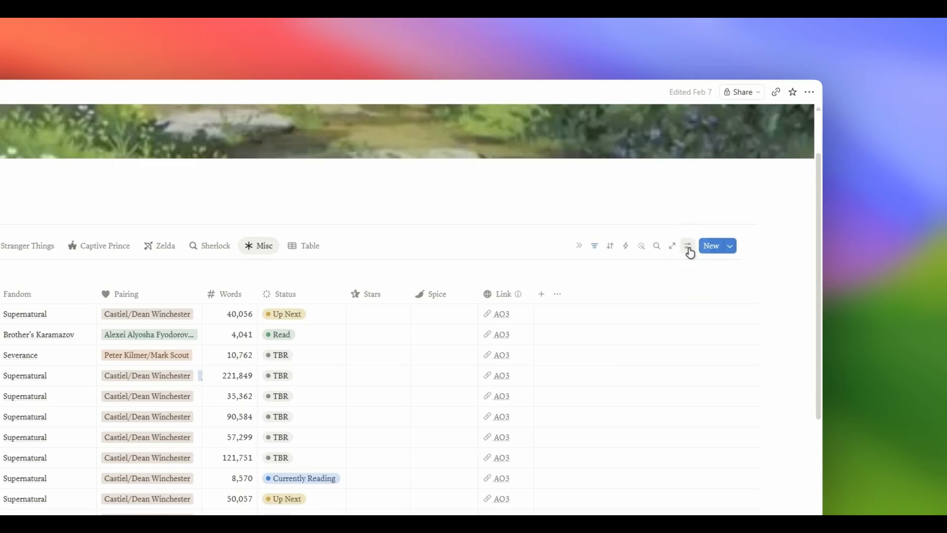
click(690, 252)
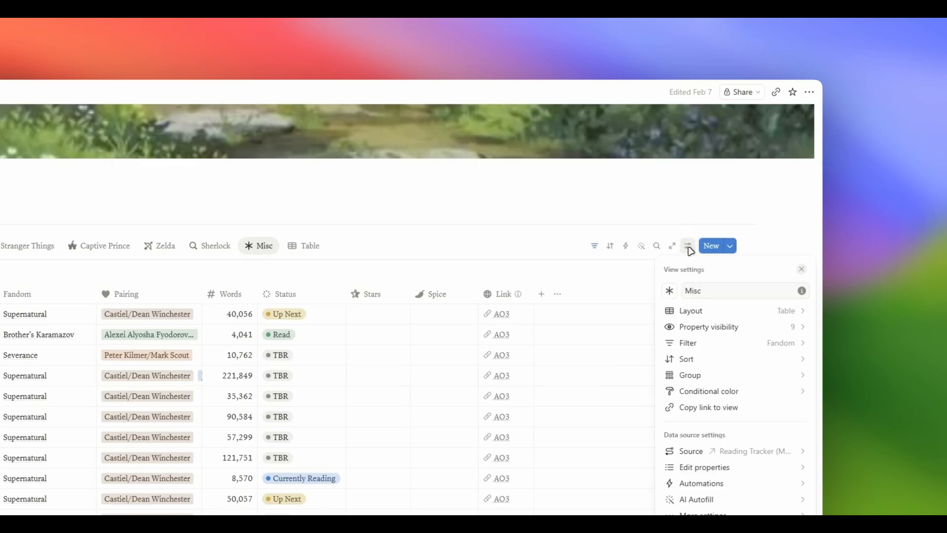
click(710, 376)
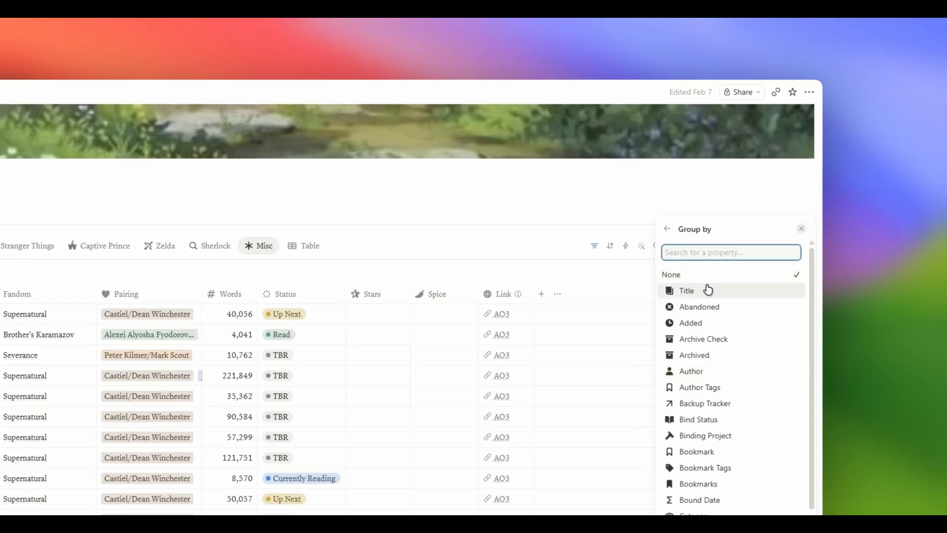
text(fand)
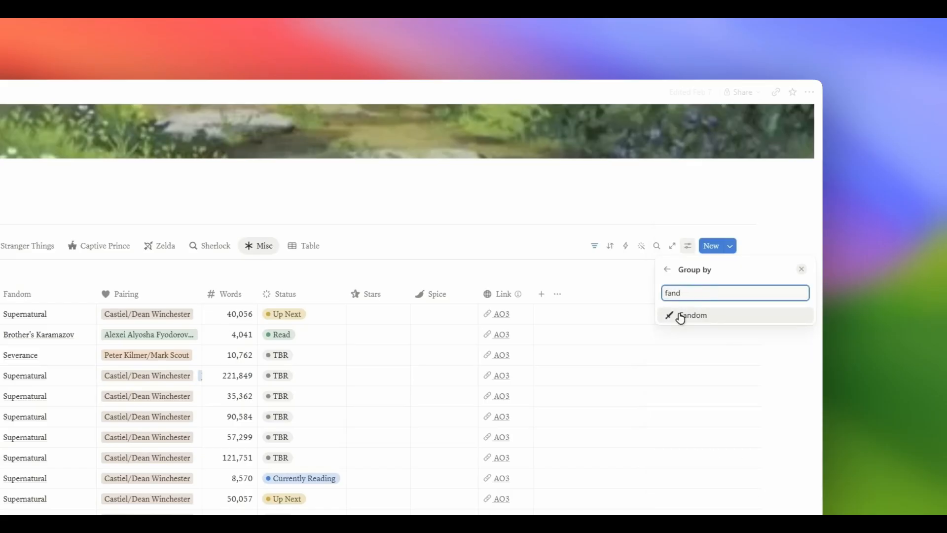
click(691, 315)
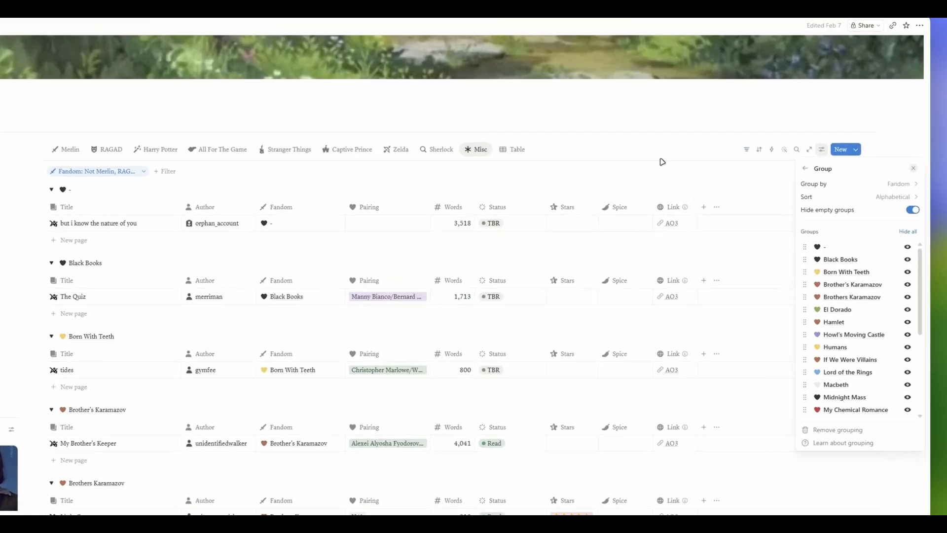
click(695, 164)
- Collapse the Misc view's fandom groups one after another, from the unnamed "-" group through Humans
click(249, 184)
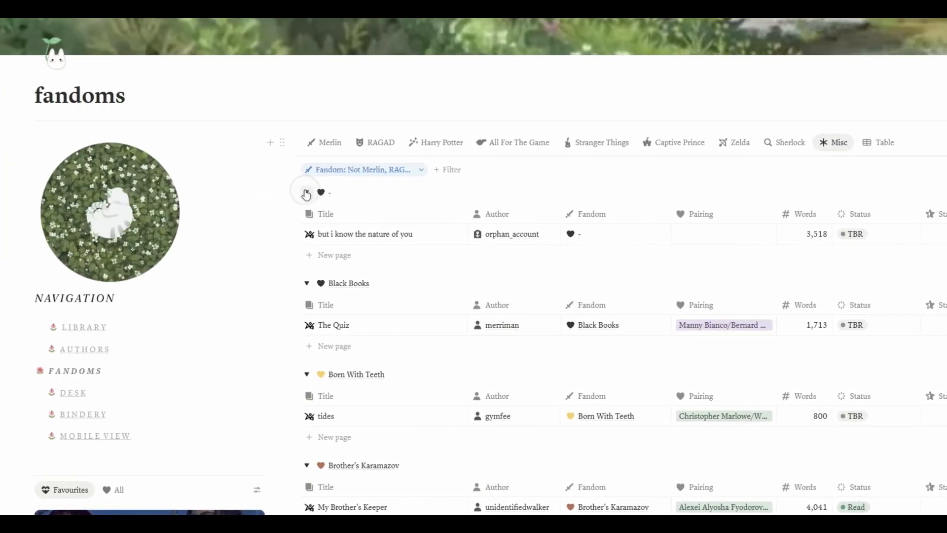
click(306, 193)
click(306, 216)
click(307, 239)
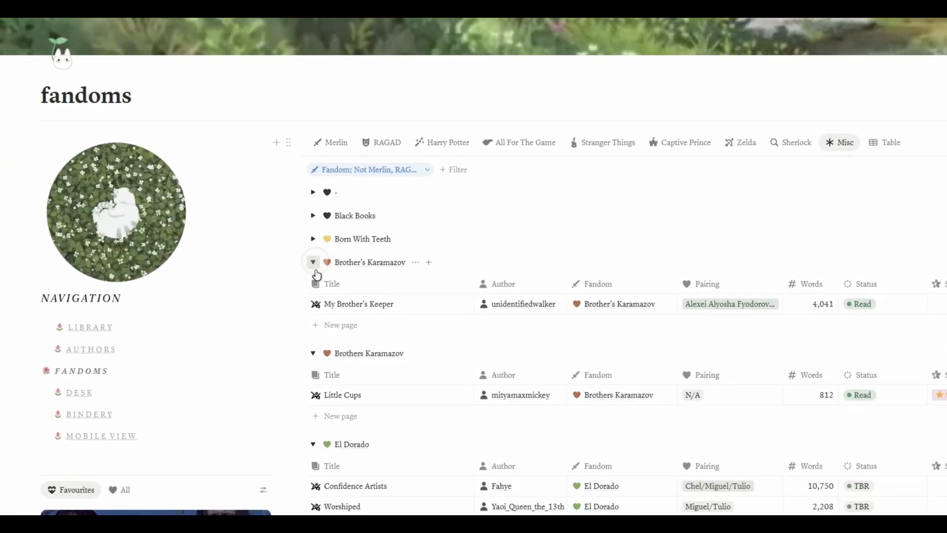
click(314, 262)
click(314, 285)
click(313, 332)
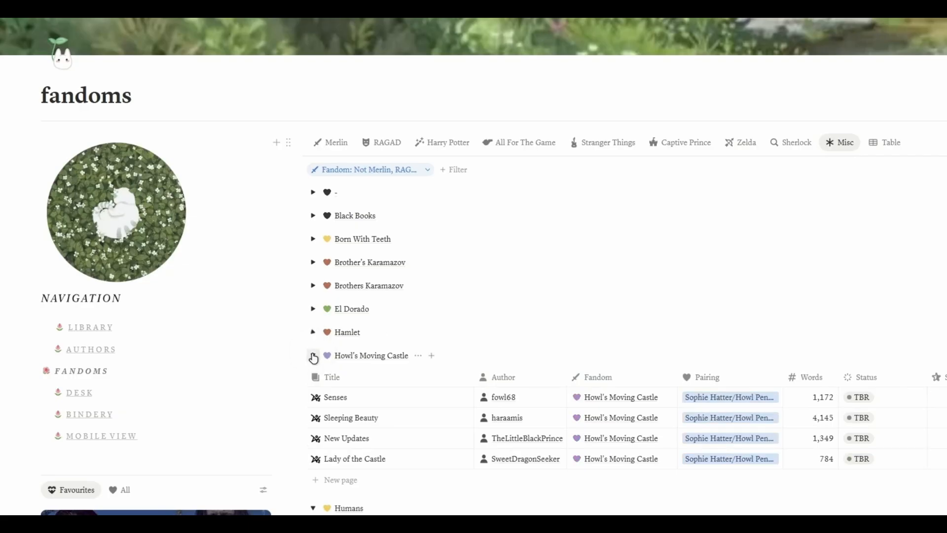
click(313, 356)
click(313, 379)
click(314, 356)
click(314, 356)
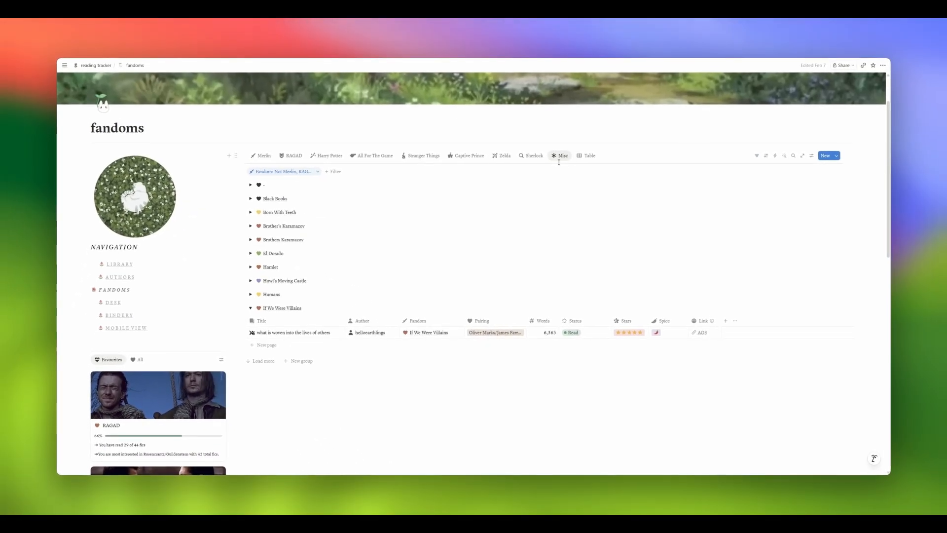
- Delete the blank Table view from the fandoms database with the Delete view only option
click(535, 156)
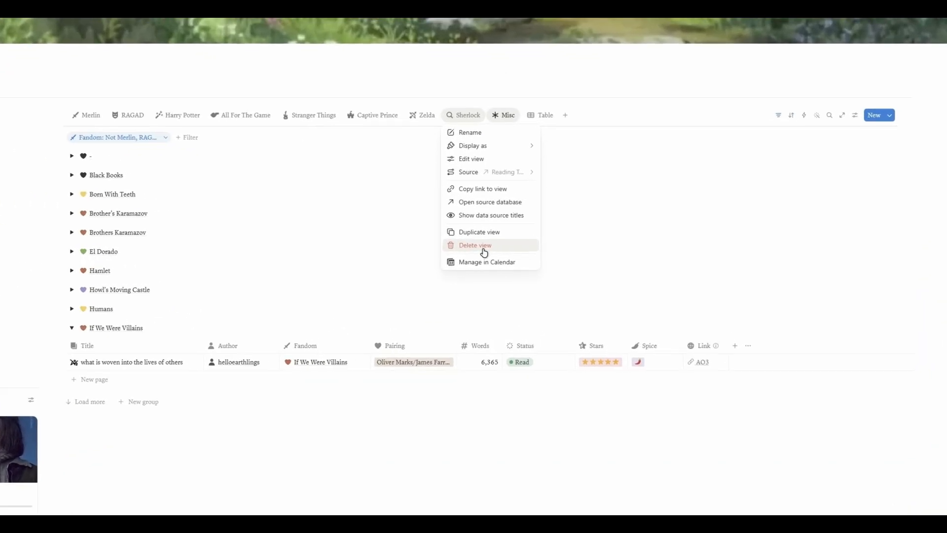
click(597, 161)
right_click(590, 157)
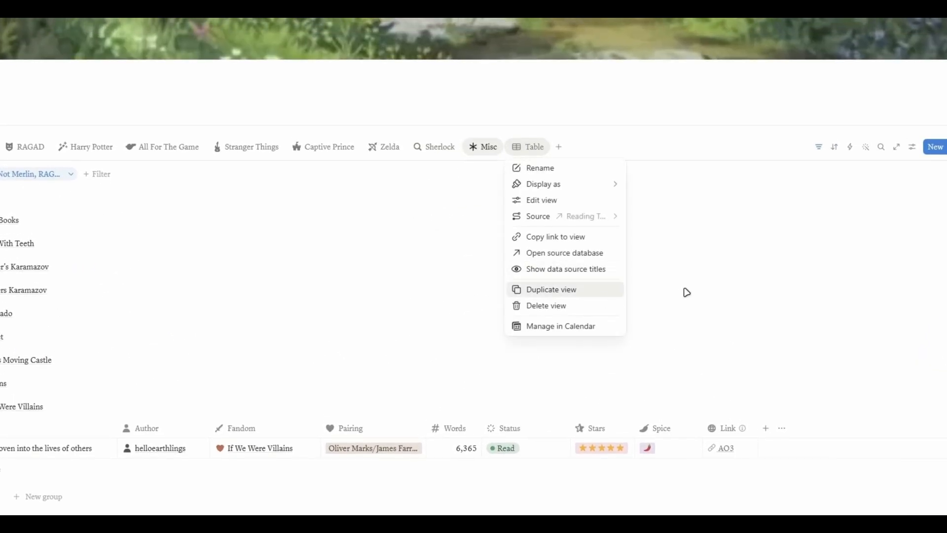
click(731, 271)
click(523, 147)
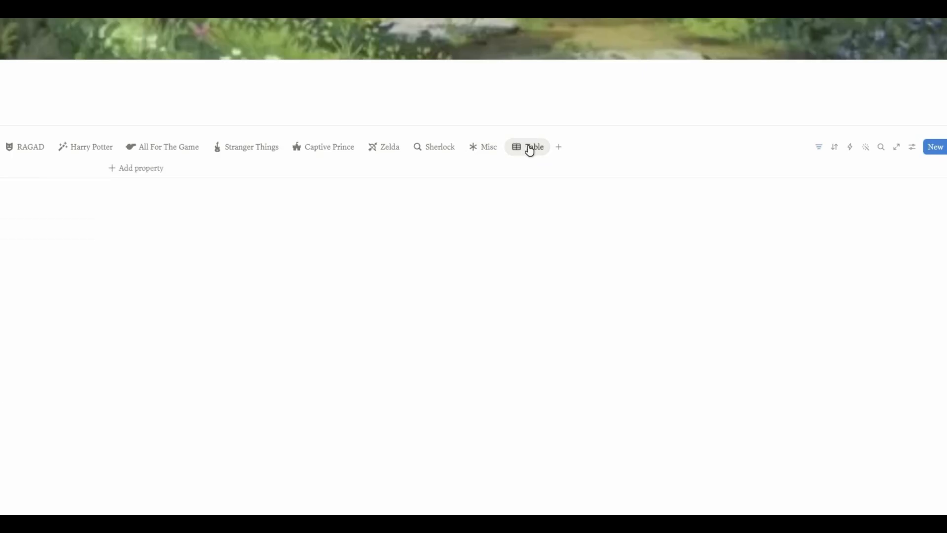
click(527, 148)
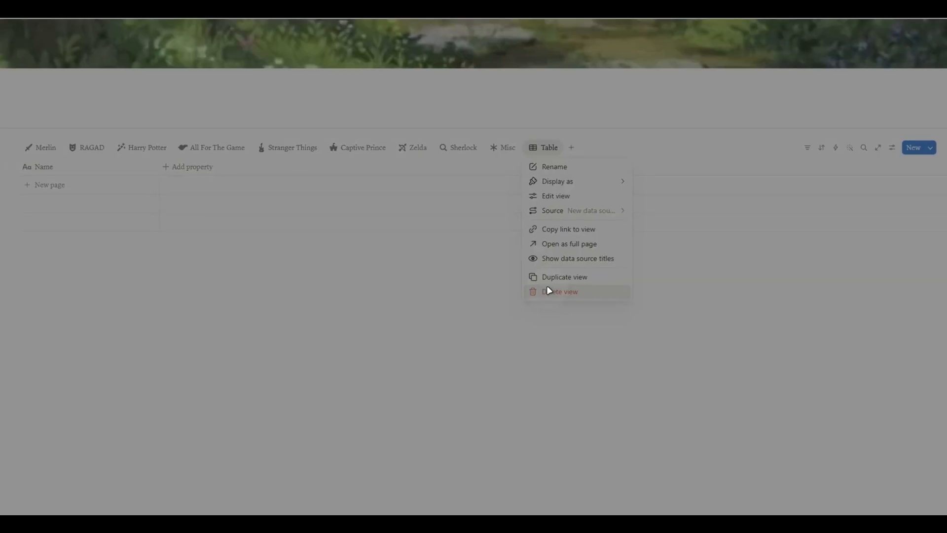
click(549, 290)
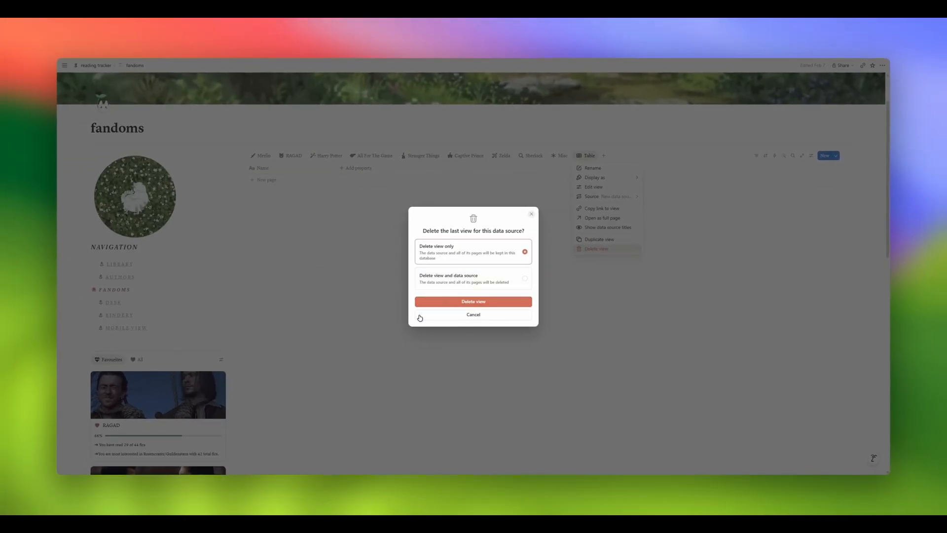
click(453, 306)
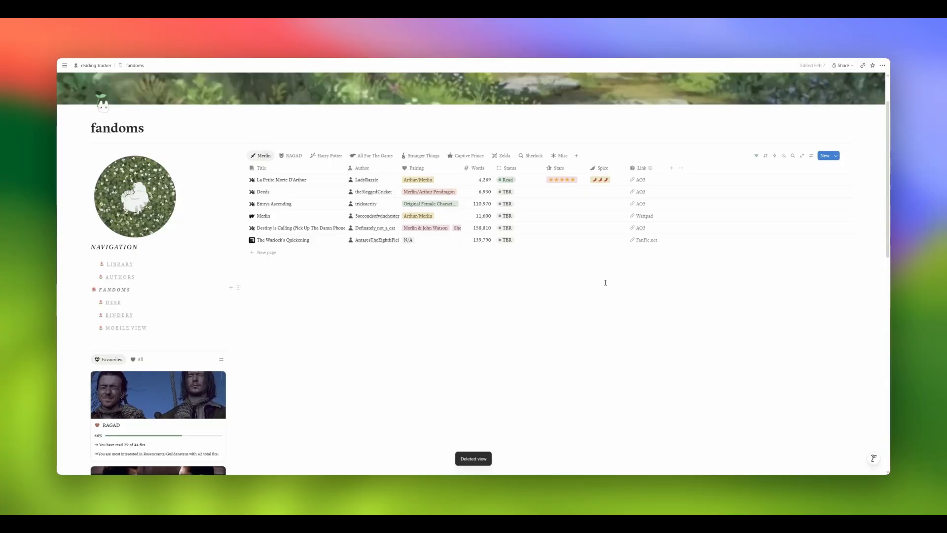
- Look through the favourite fandom cards from RAGAD down to Stranger Things, including their progress bars
scroll(379, 340, down, 4)
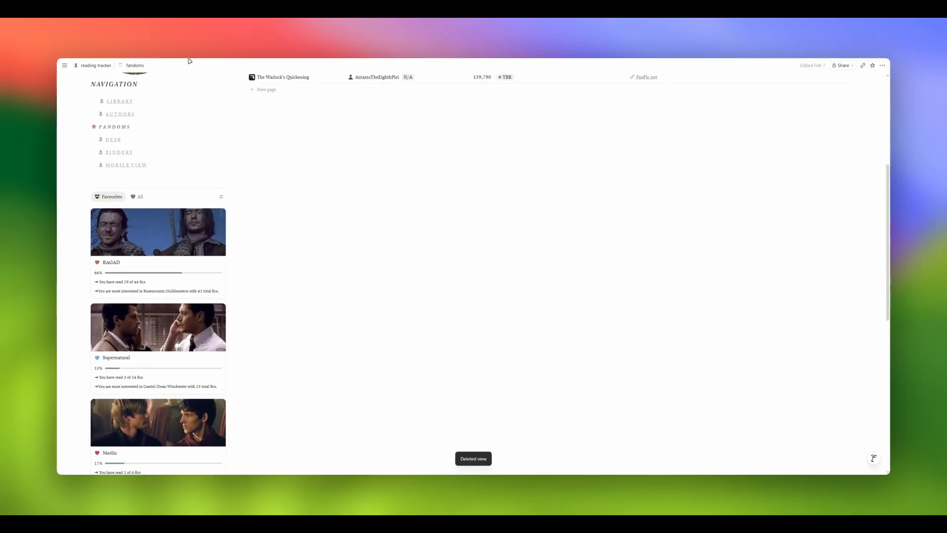
scroll(342, 266, down, 3)
scroll(191, 267, down, 3)
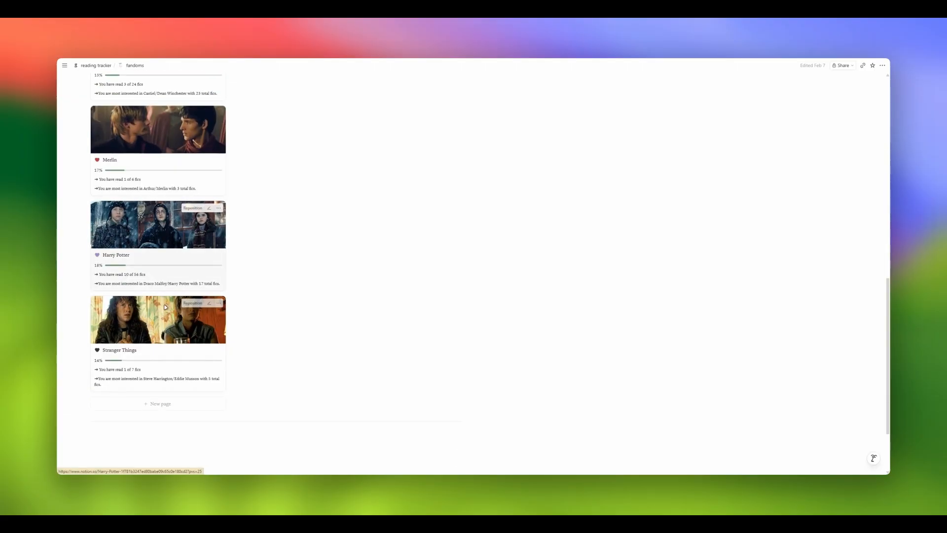
scroll(190, 266, up, 5)
scroll(191, 267, up, 3)
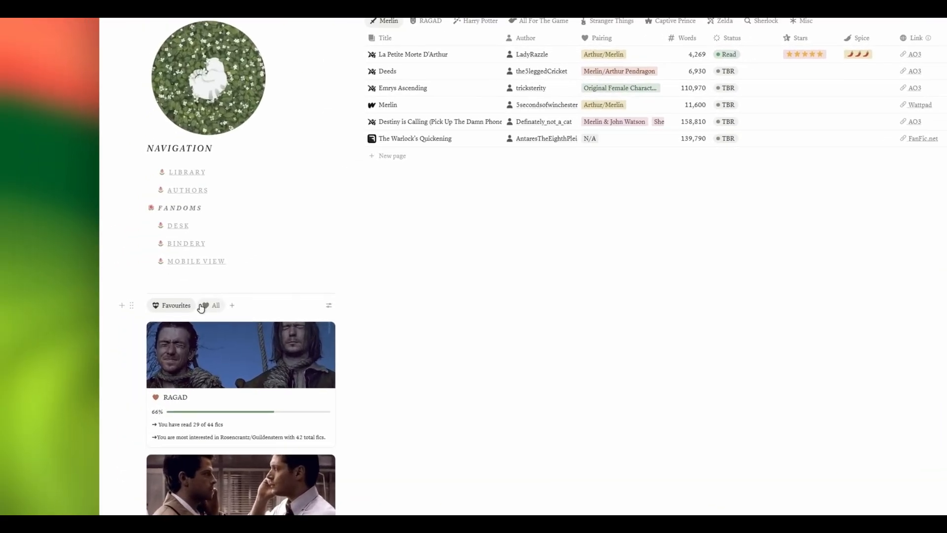
- Show the list of all fandoms, open the All For The Game page, and return to the Favourites cards
click(203, 305)
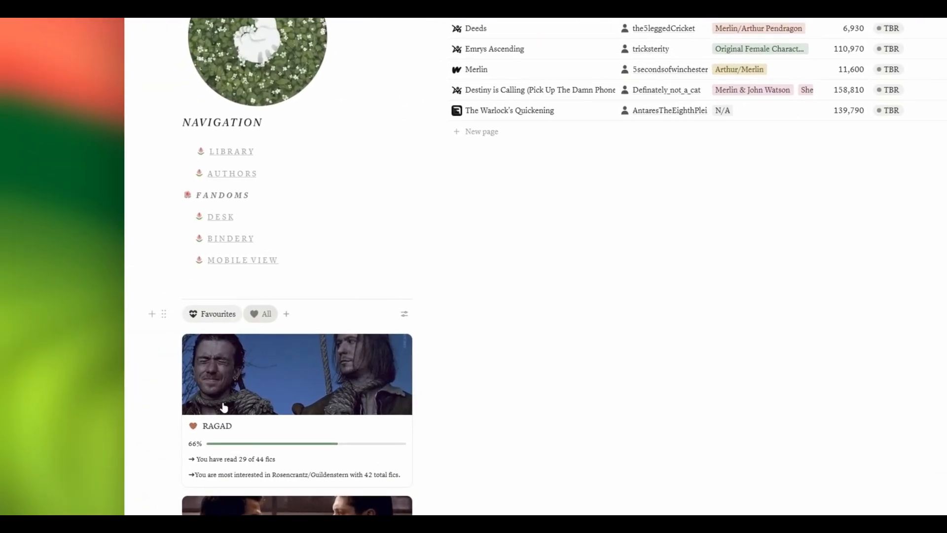
click(225, 355)
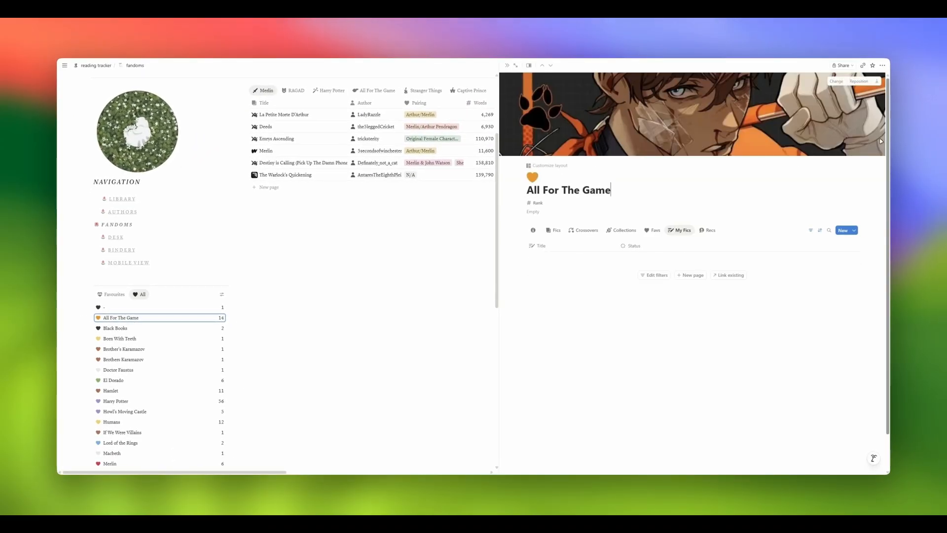
click(104, 295)
scroll(168, 345, down, 15)
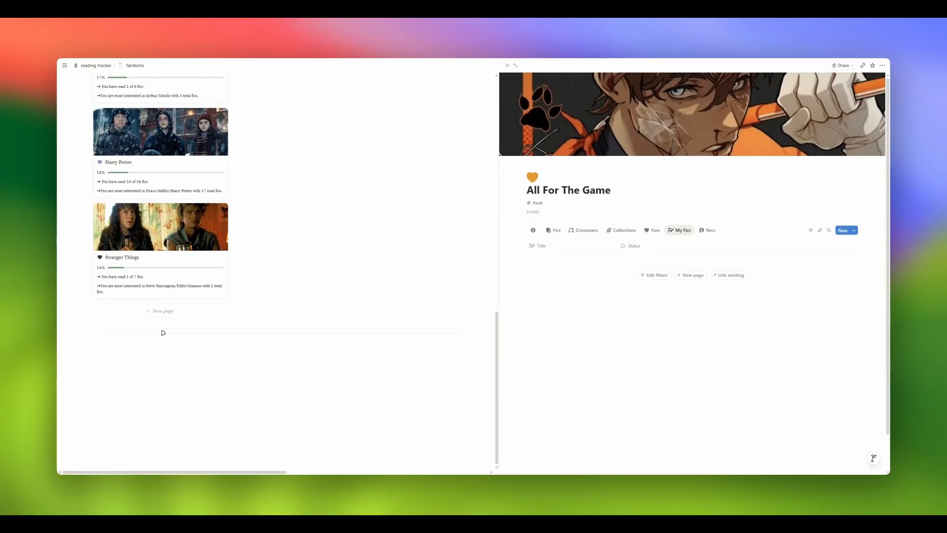
scroll(175, 364, up, 5)
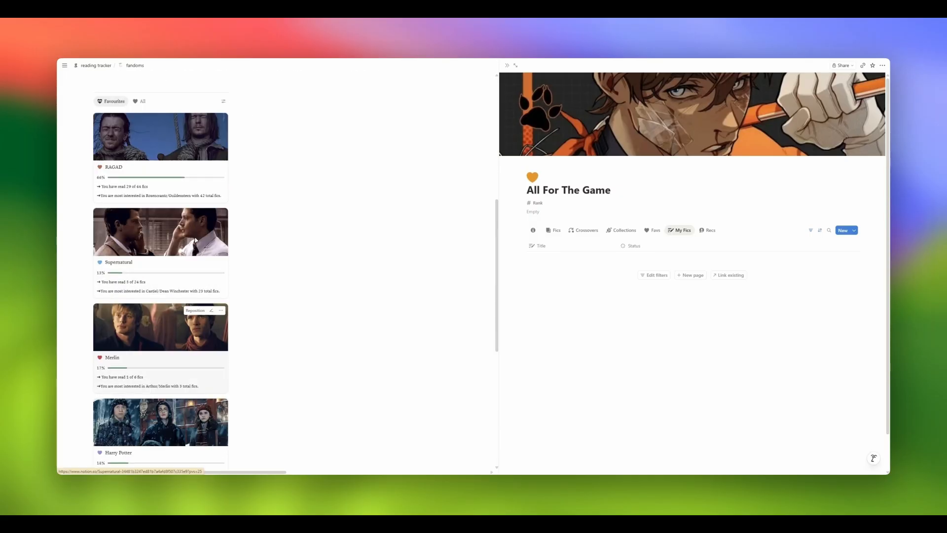
- Open the RAGAD fandom page and examine its rank, reading properties, and media on the info view
click(168, 150)
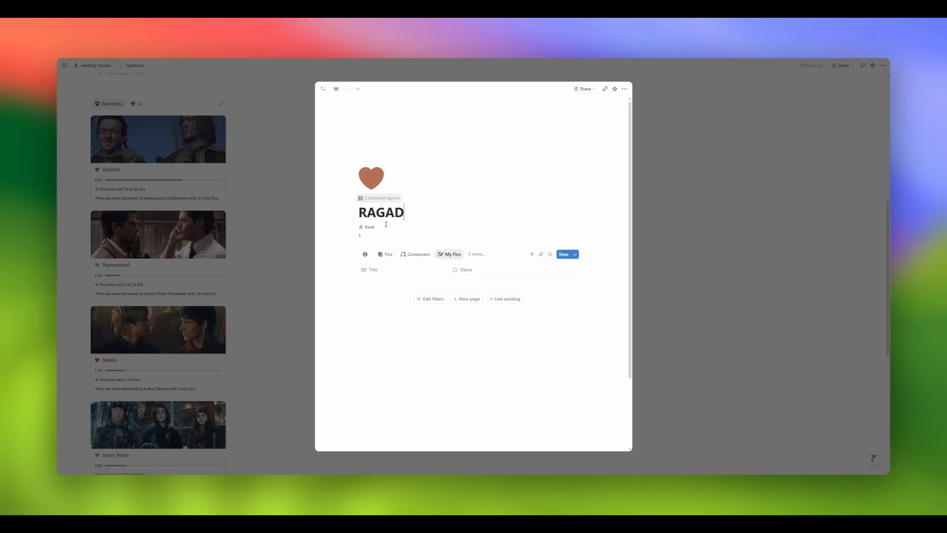
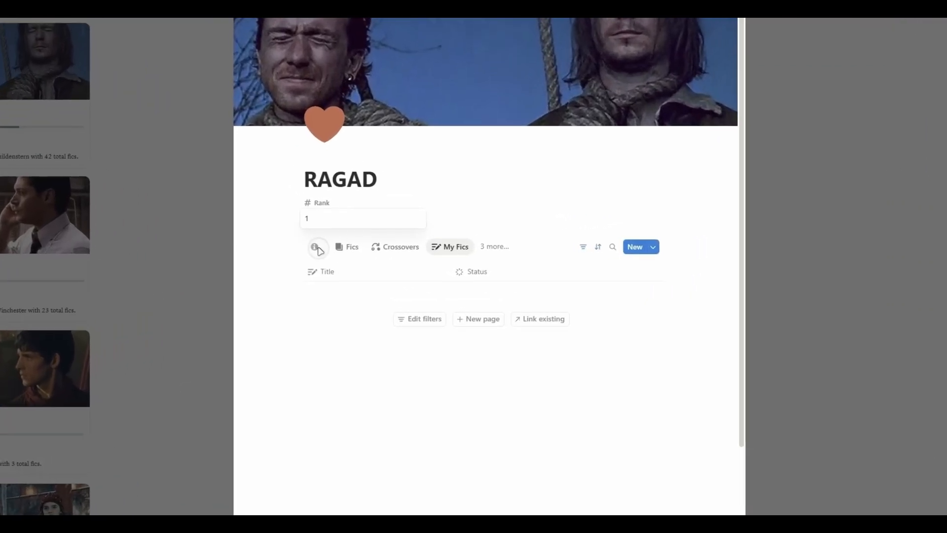
click(365, 254)
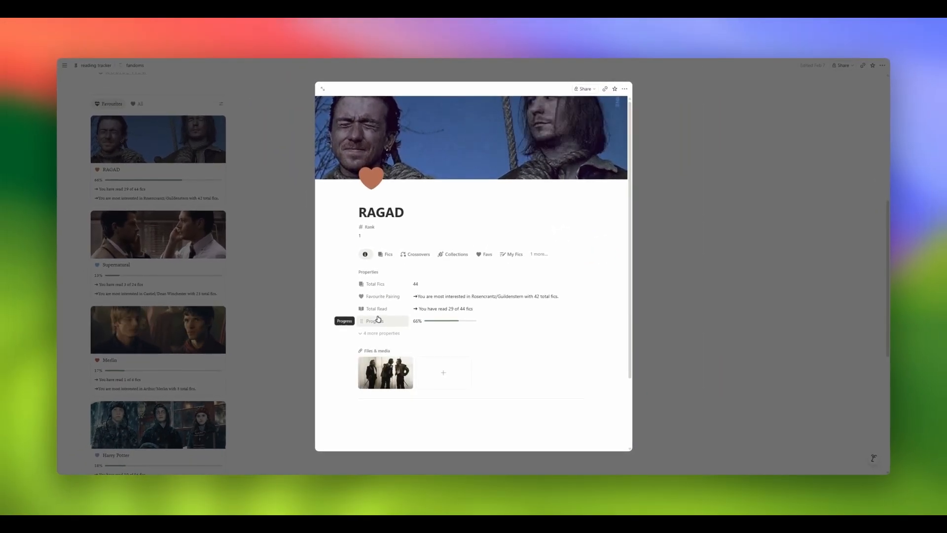
scroll(396, 239, down, 2)
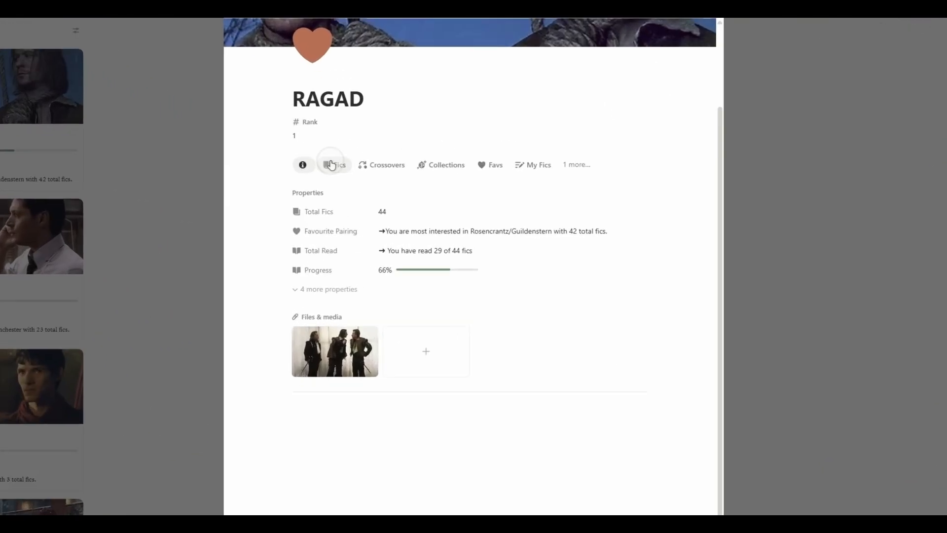
- Show the RAGAD page's Fics view and collapse its pairing groups, briefly reopening the Rosencrantz/Guildenstern group
click(388, 189)
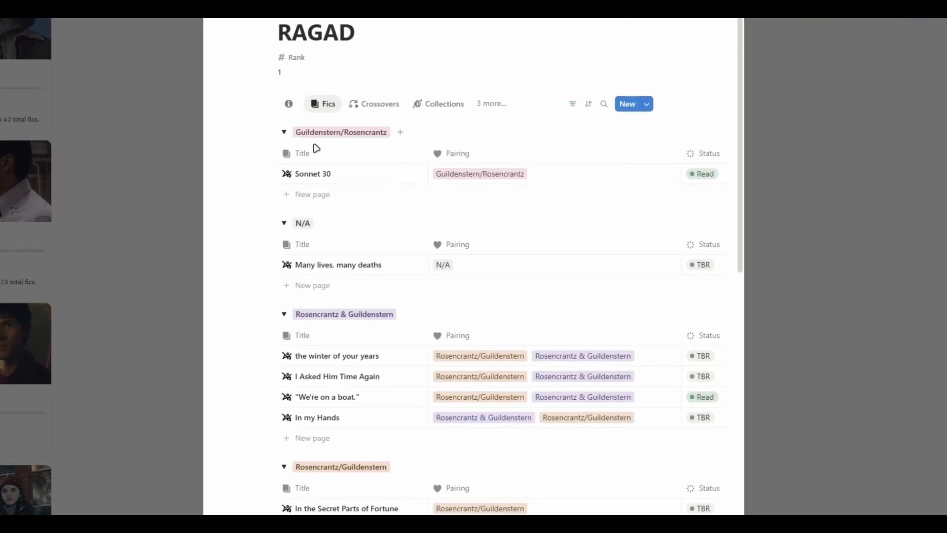
click(284, 173)
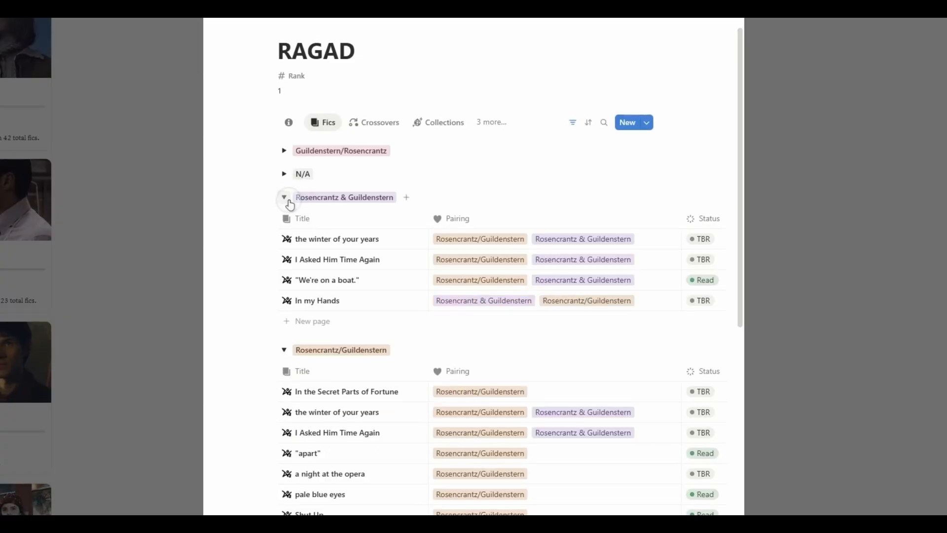
click(284, 196)
click(284, 220)
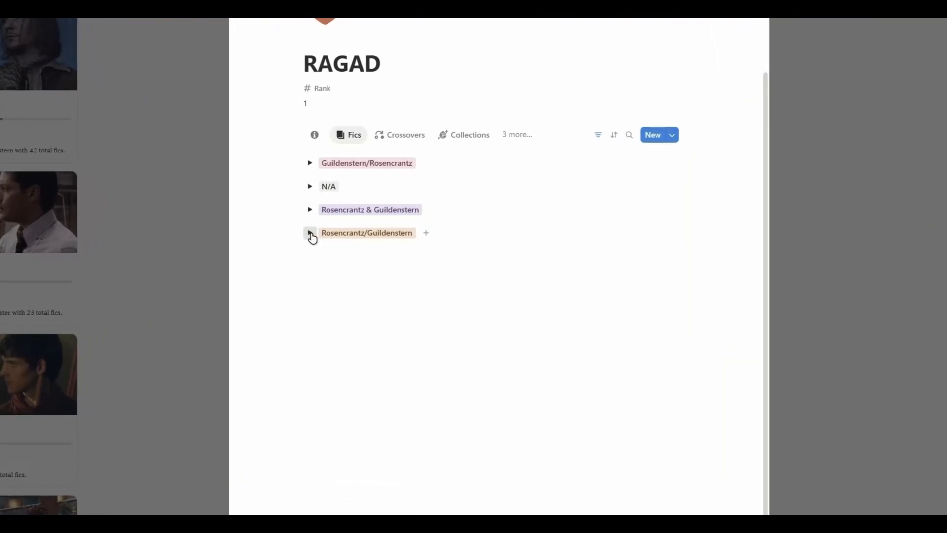
click(362, 247)
click(310, 163)
click(310, 163)
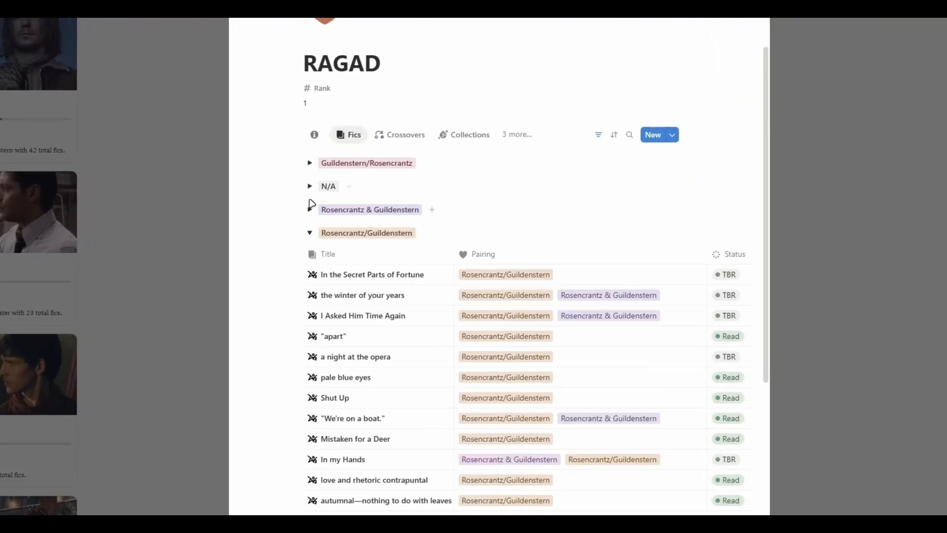
click(305, 231)
- Look through the RAGAD page's Crossovers, Collections, Favs and My Fics views
click(394, 138)
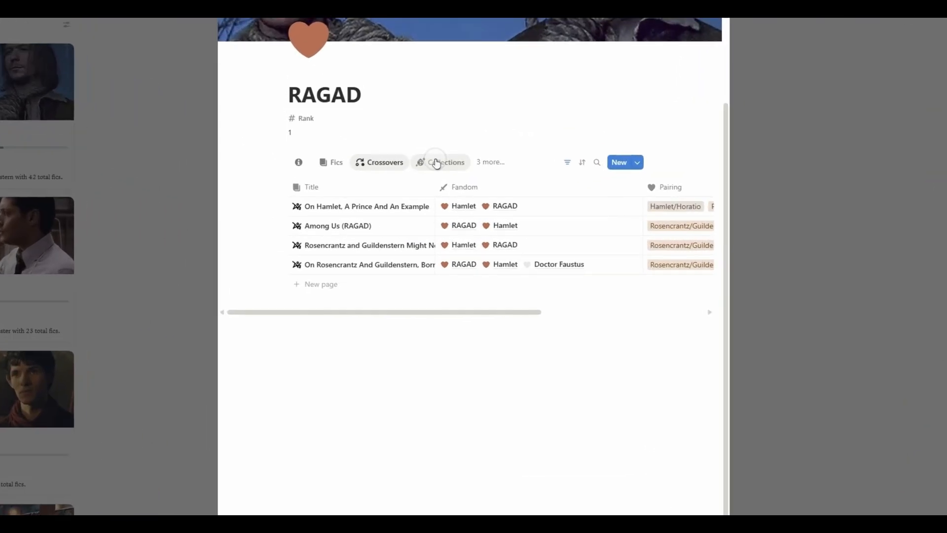
click(454, 189)
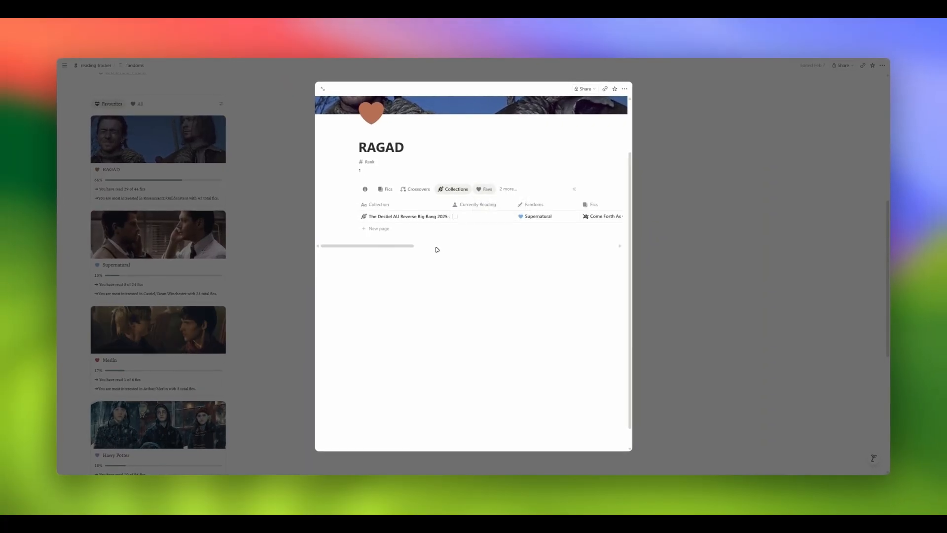
drag(409, 248, 390, 249)
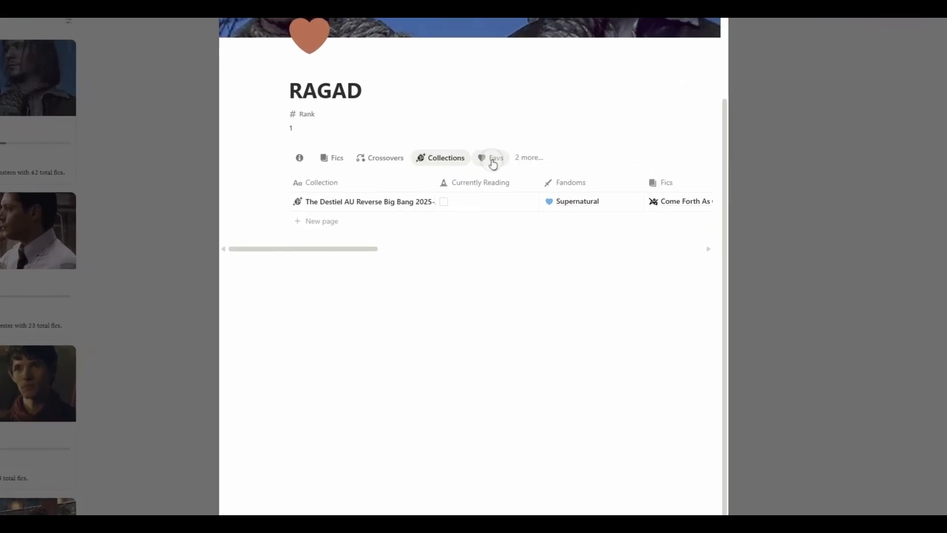
click(493, 191)
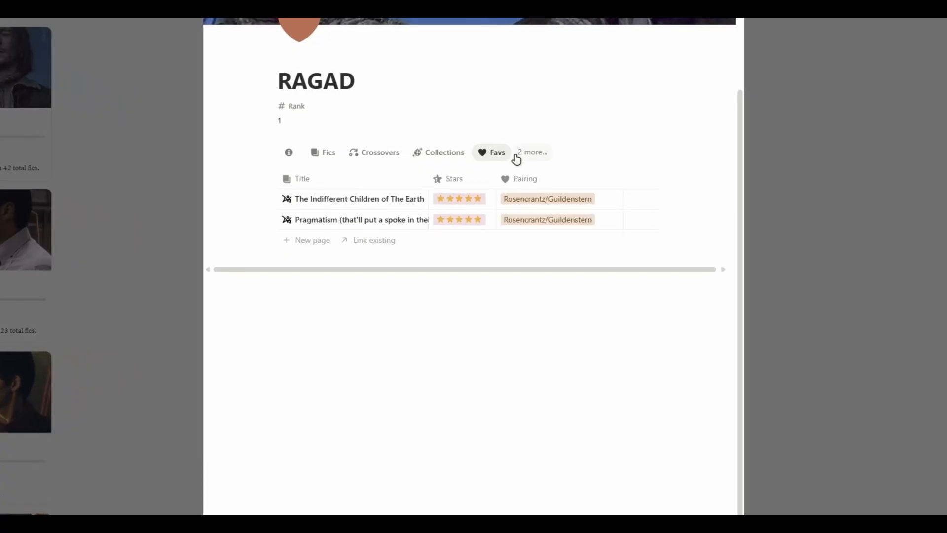
click(533, 154)
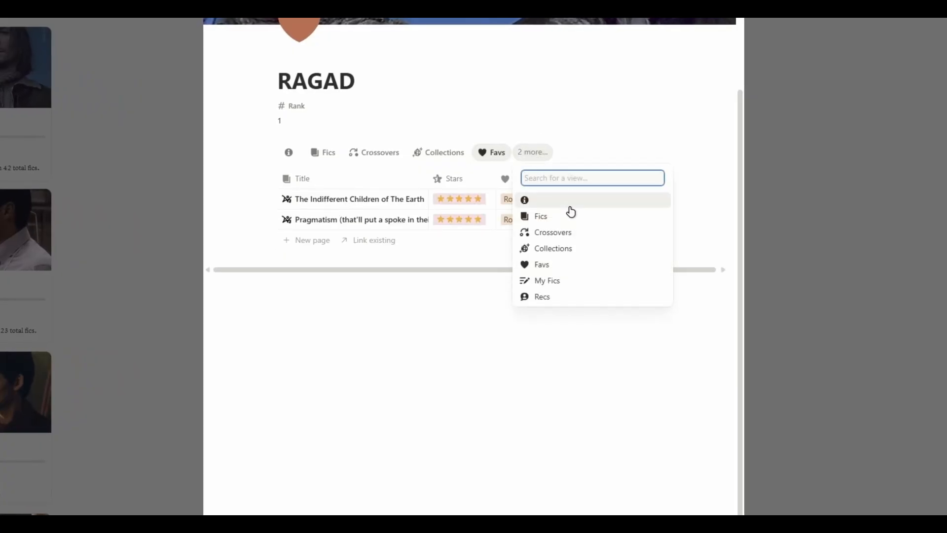
click(560, 285)
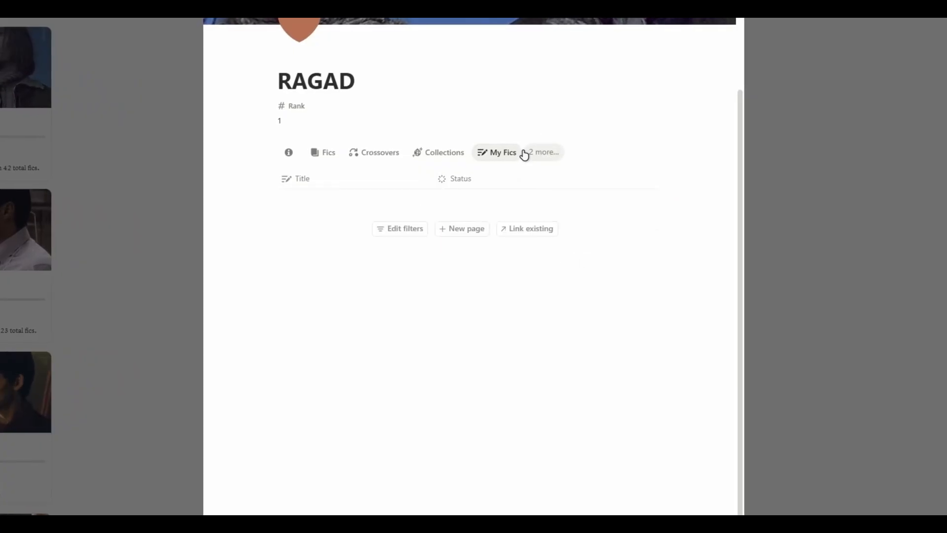
- Collapse the TBR, Read and DNF groups in the RAGAD page's Recs view, and close the page from its info view
click(540, 154)
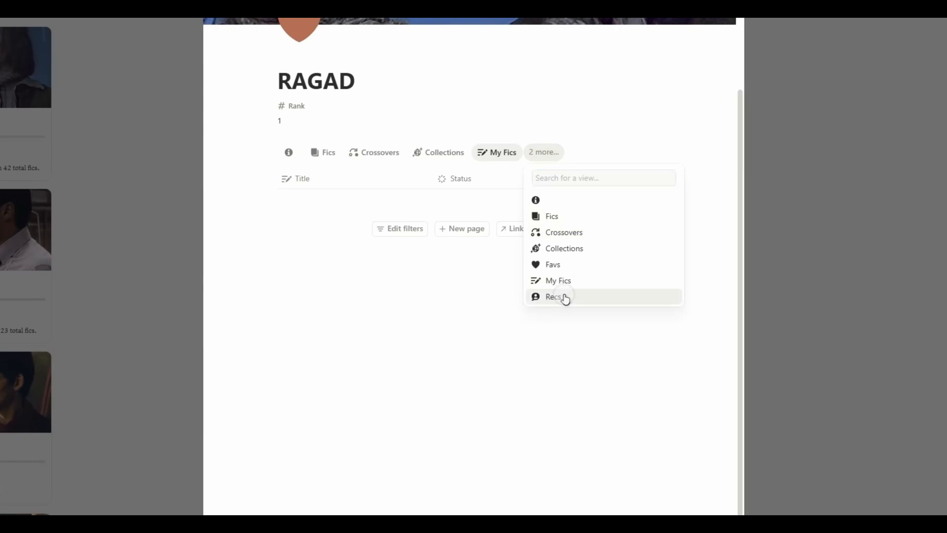
click(564, 298)
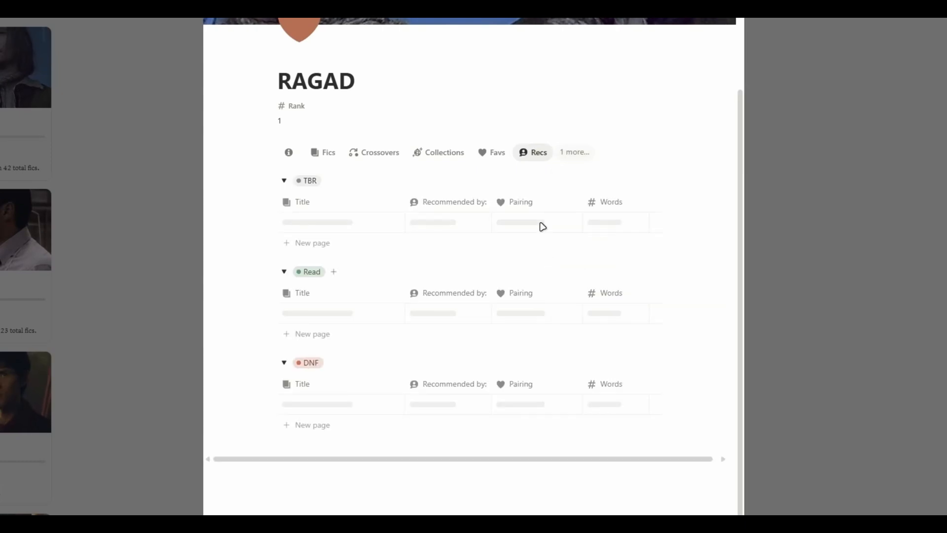
click(284, 180)
click(284, 204)
click(284, 227)
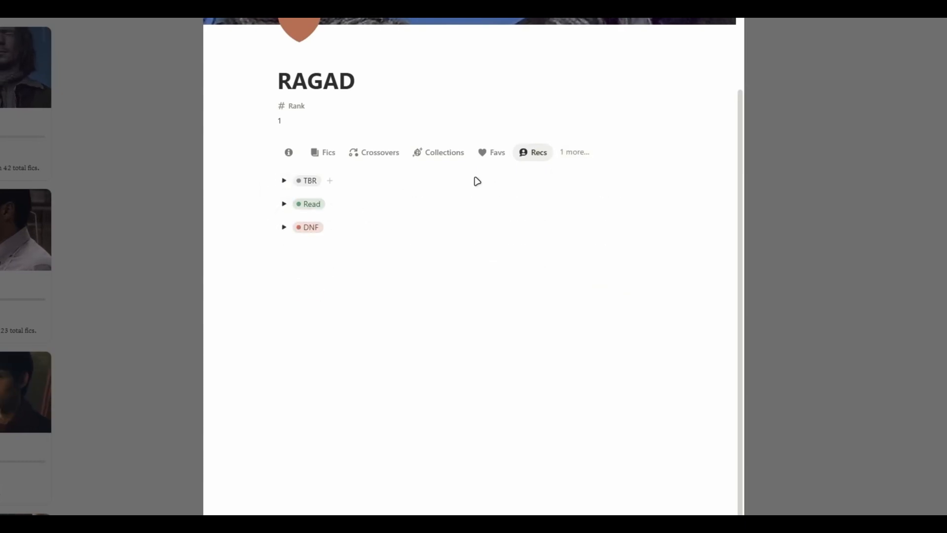
click(289, 155)
click(191, 183)
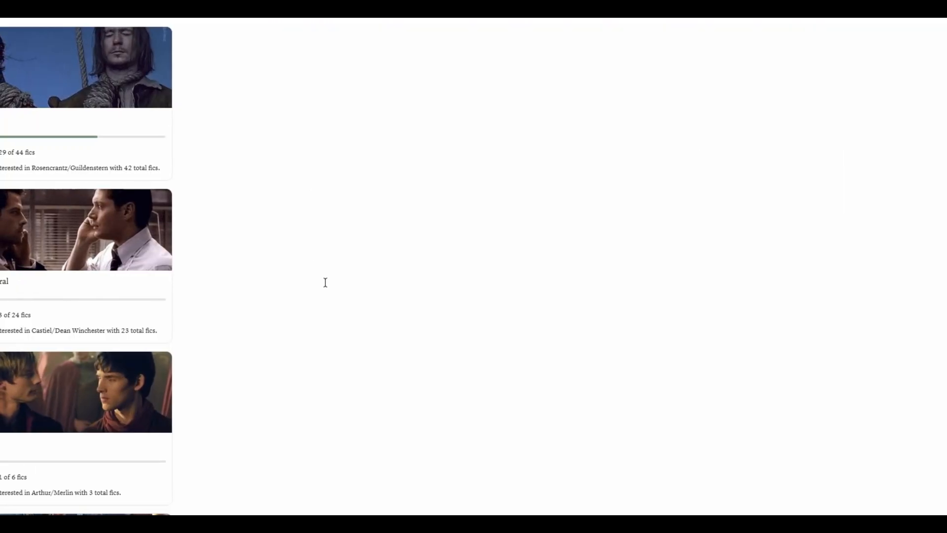
- Show the list of all fandoms and look through it down to Zelda with the fic counts
scroll(365, 346, down, 6)
scroll(66, 171, up, 5)
scroll(248, 134, up, 4)
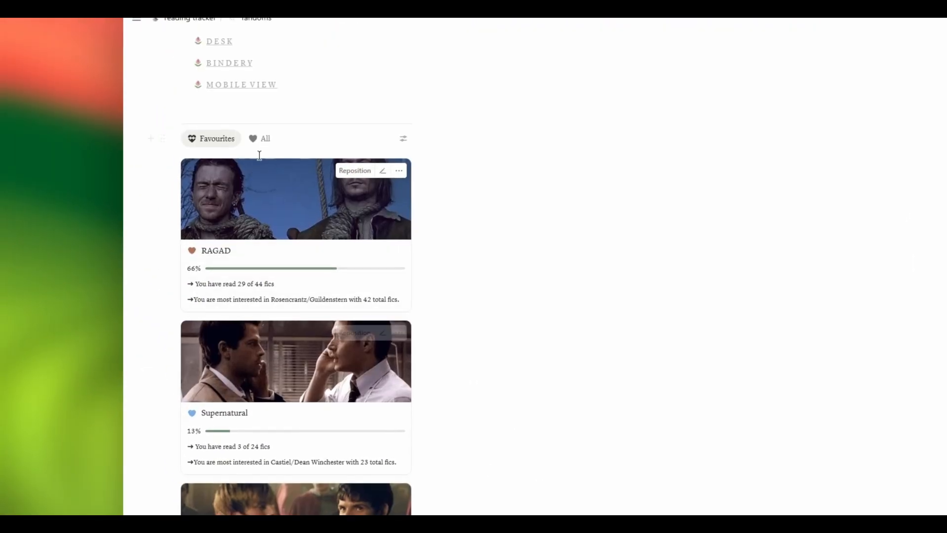
click(261, 141)
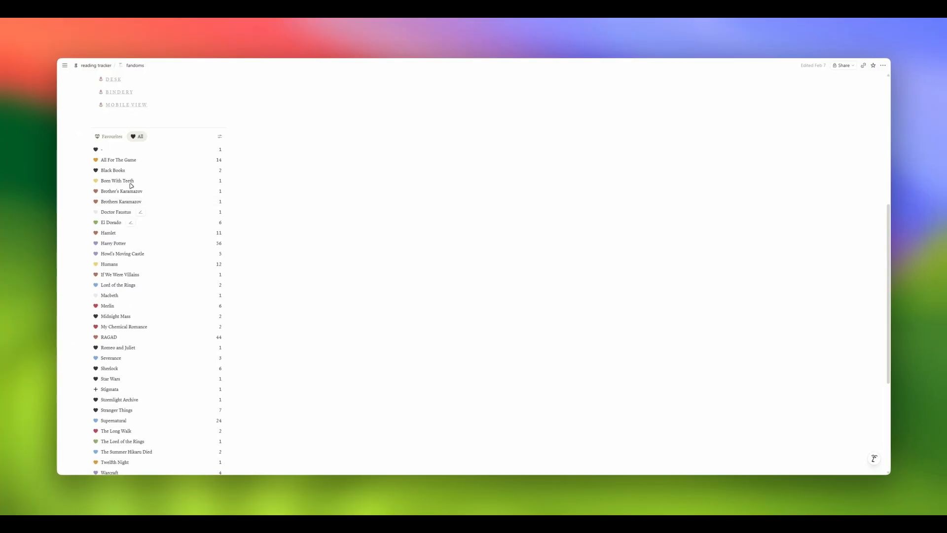
scroll(167, 319, down, 5)
scroll(167, 319, down, 2)
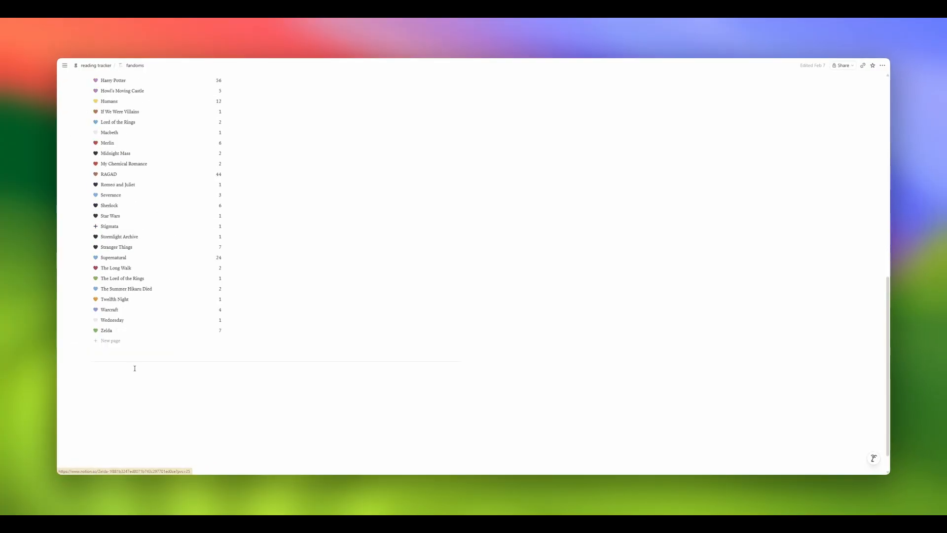
scroll(136, 365, up, 5)
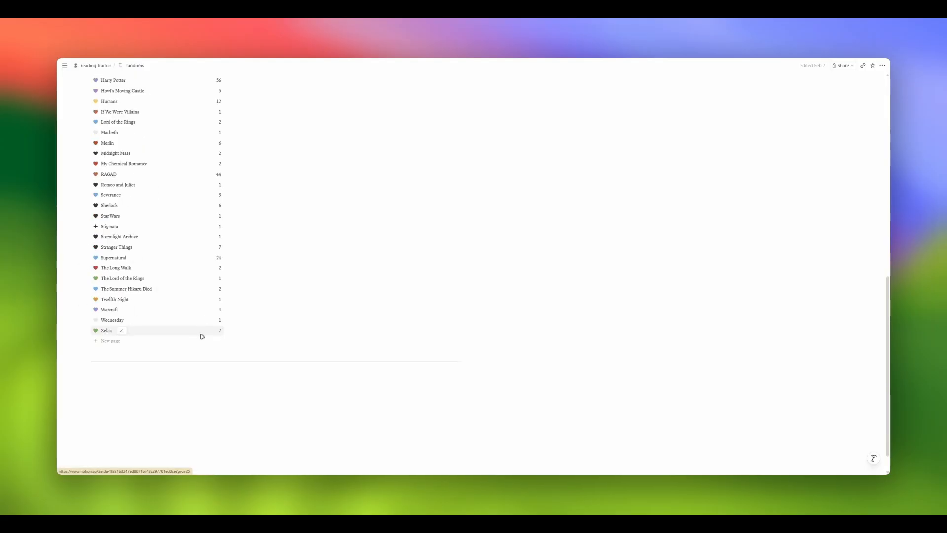
scroll(278, 346, up, 10)
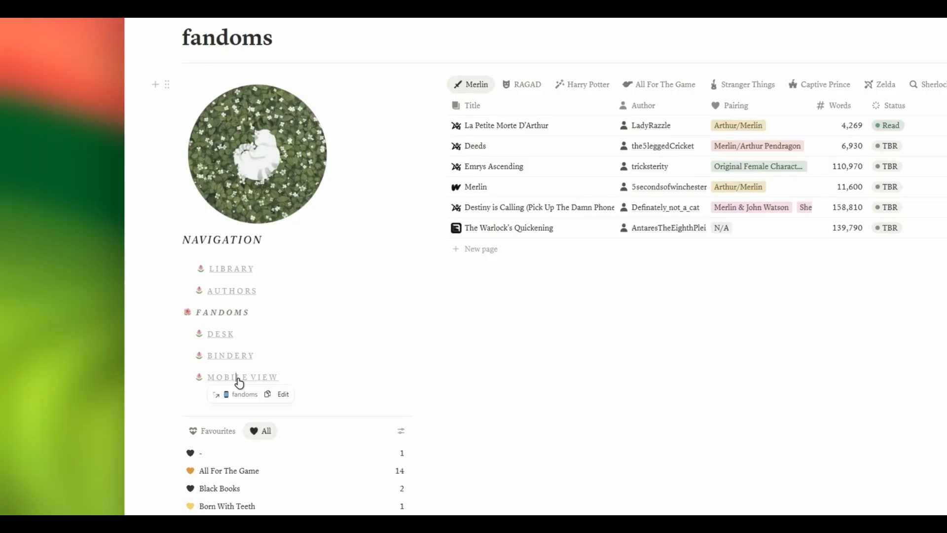
- Open the mobile view of the fandoms page and look through its favourite cards and the fandom list below them
click(126, 387)
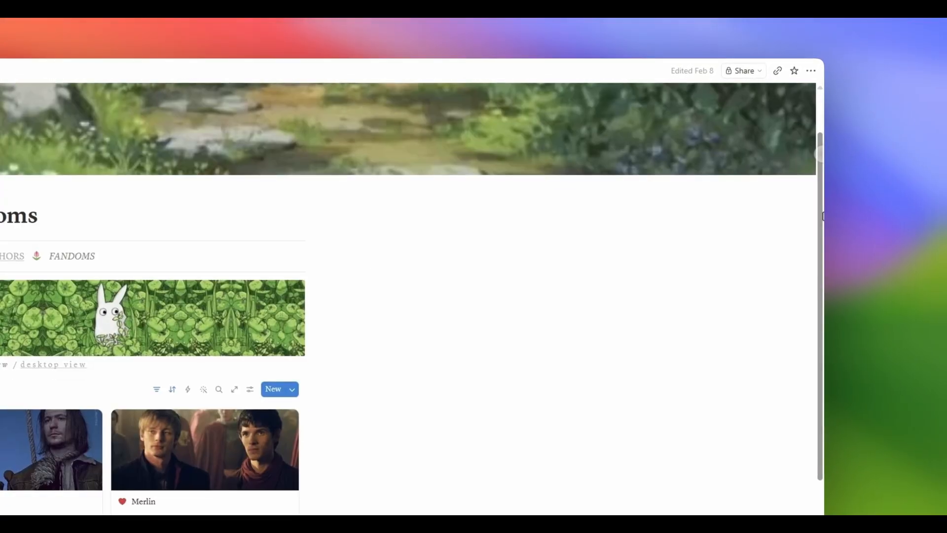
scroll(823, 216, down, 5)
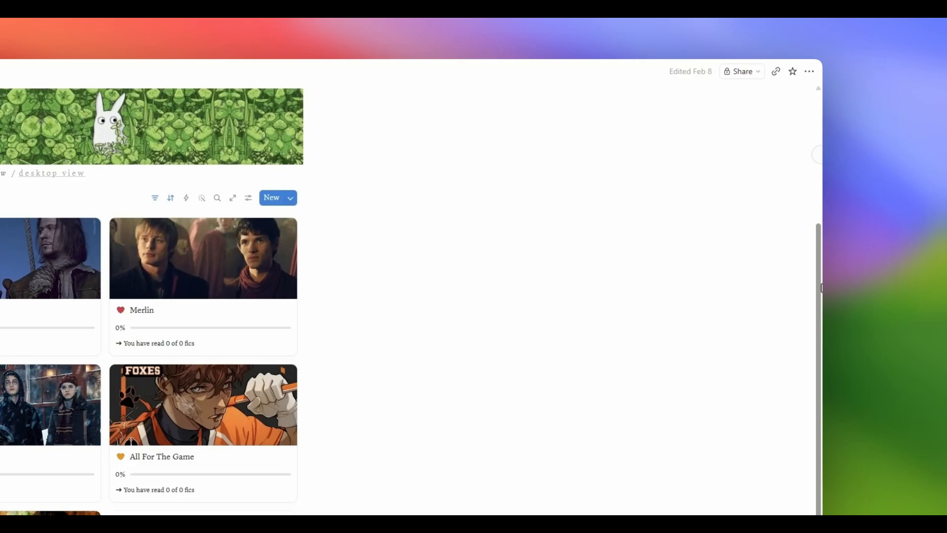
drag(822, 288, 786, 427)
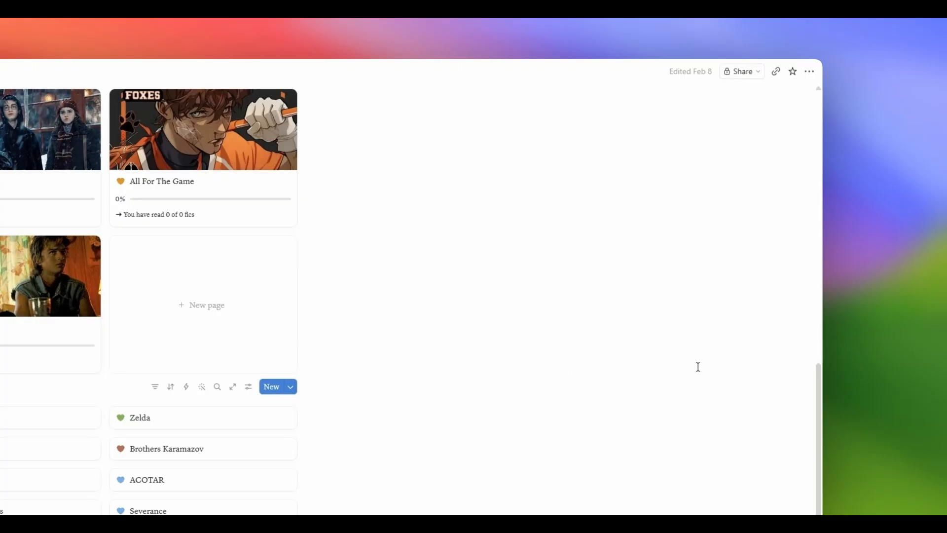
drag(819, 379, 803, 227)
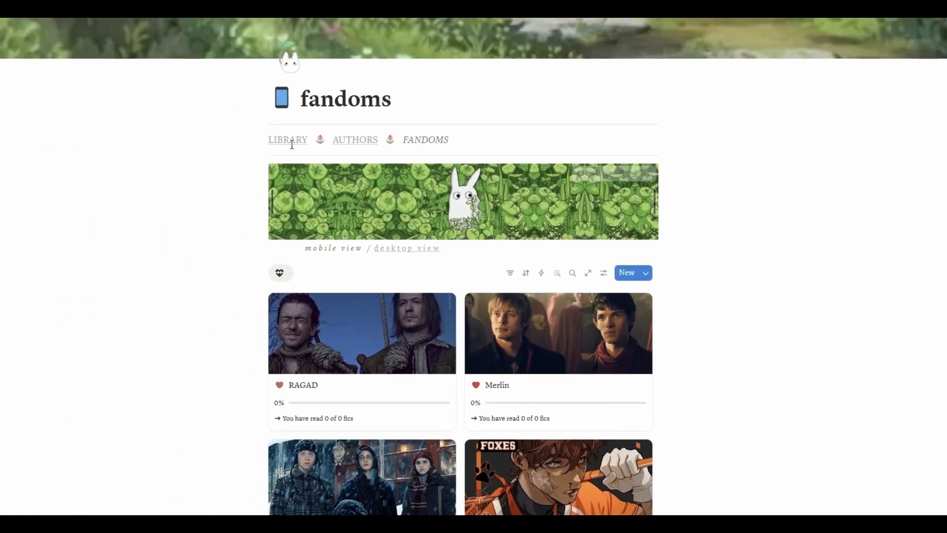
- Open the mobile library page and peek at the books inside the Published Fics toggle
click(290, 140)
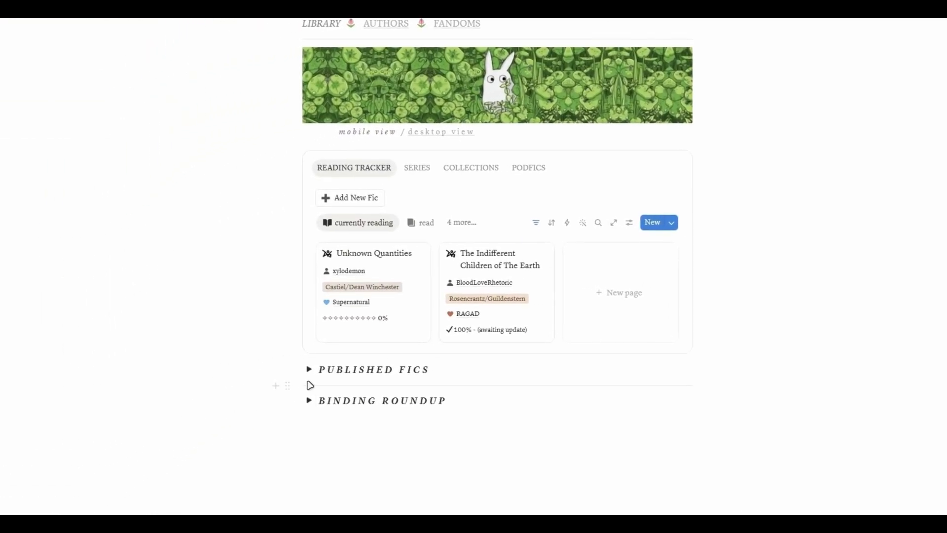
click(308, 369)
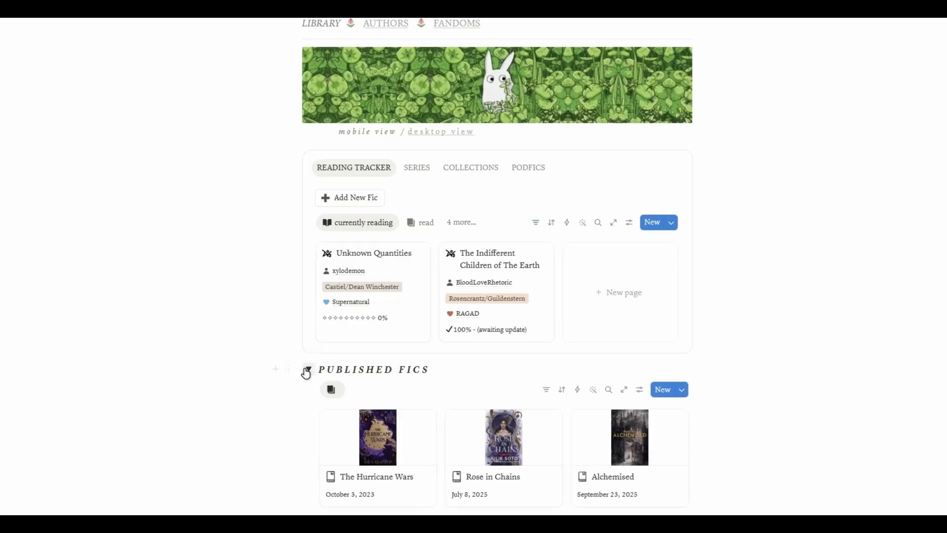
click(308, 369)
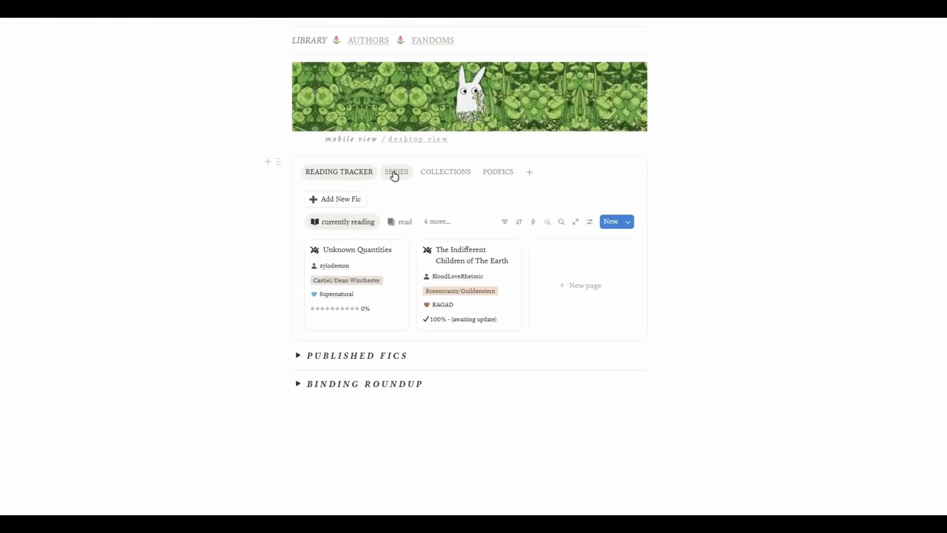
- Check the mobile library's Series and Collections sections and the reading tracker's read and currently reading views
click(424, 205)
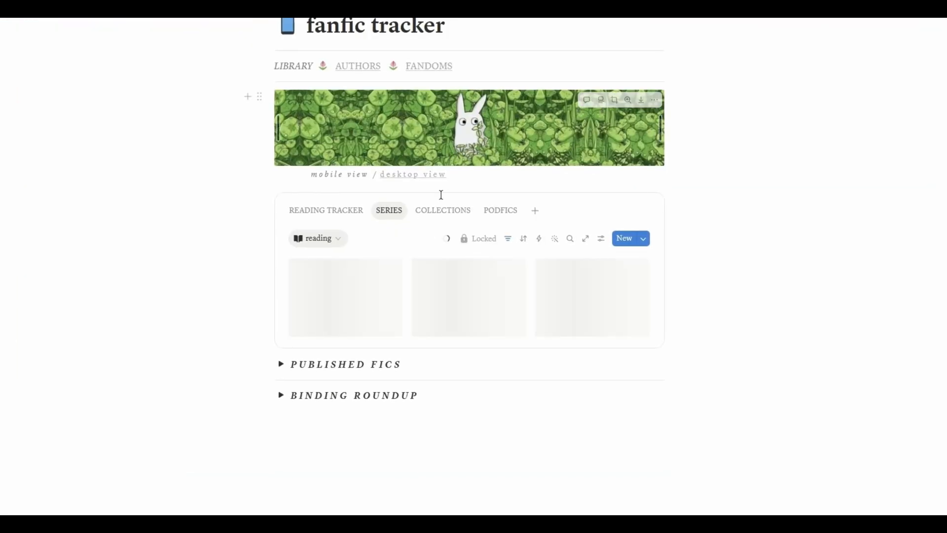
click(331, 307)
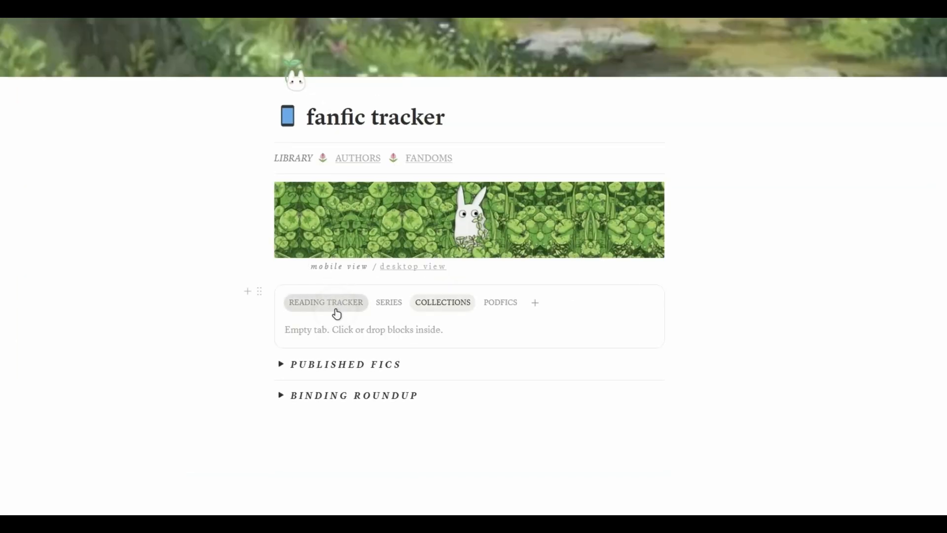
click(396, 360)
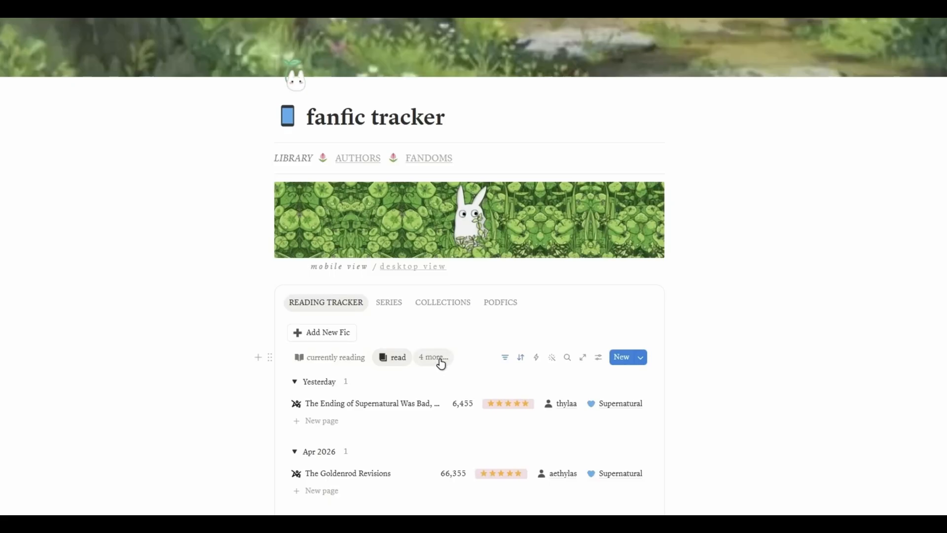
click(328, 360)
click(330, 356)
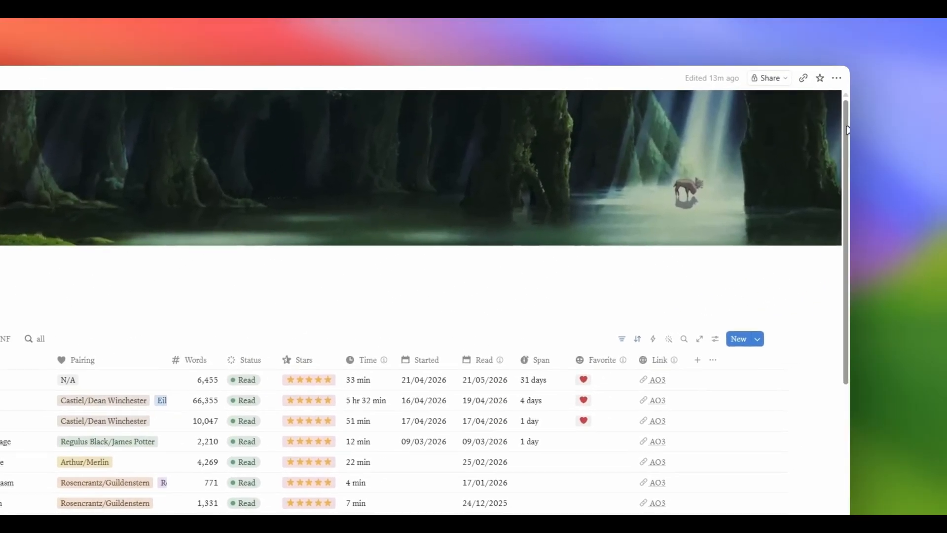
- Look through the desktop reading tracker's main fic table in its read, up next and TBR views
drag(848, 130, 848, 151)
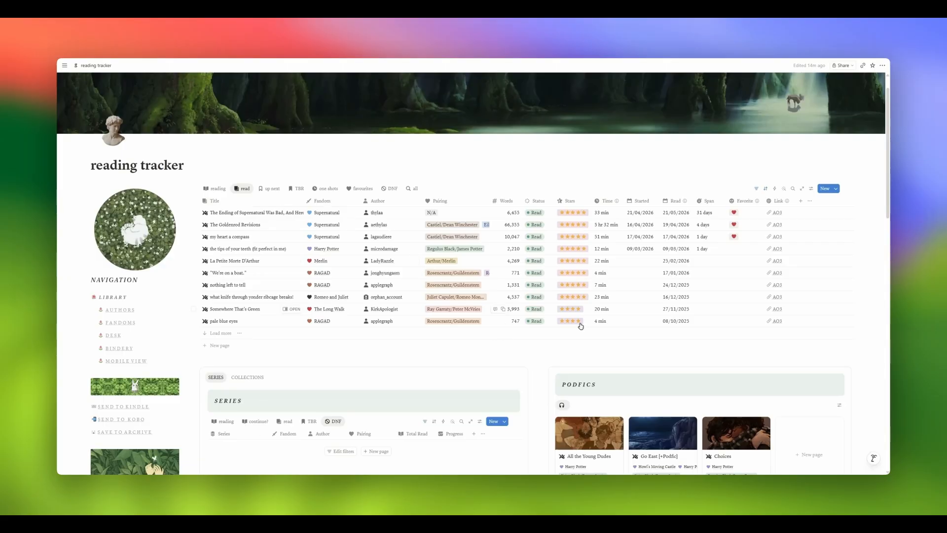
mouse_move(887, 134)
mouse_down()
mouse_move(888, 301)
mouse_move(887, 152)
mouse_up()
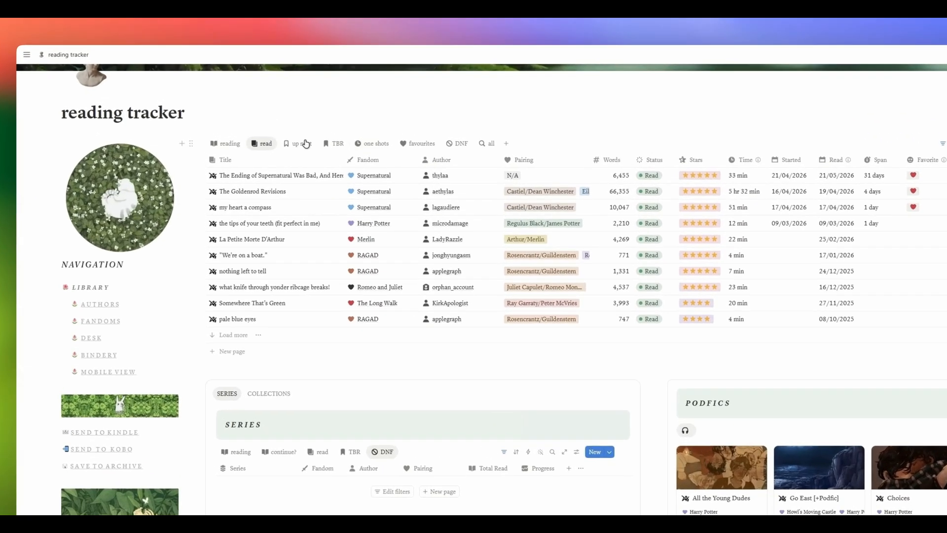
click(270, 132)
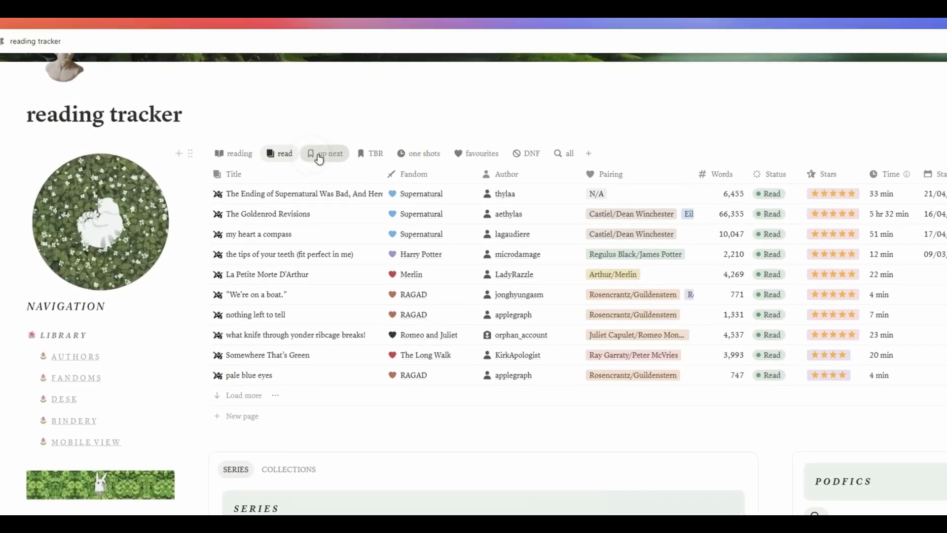
click(364, 154)
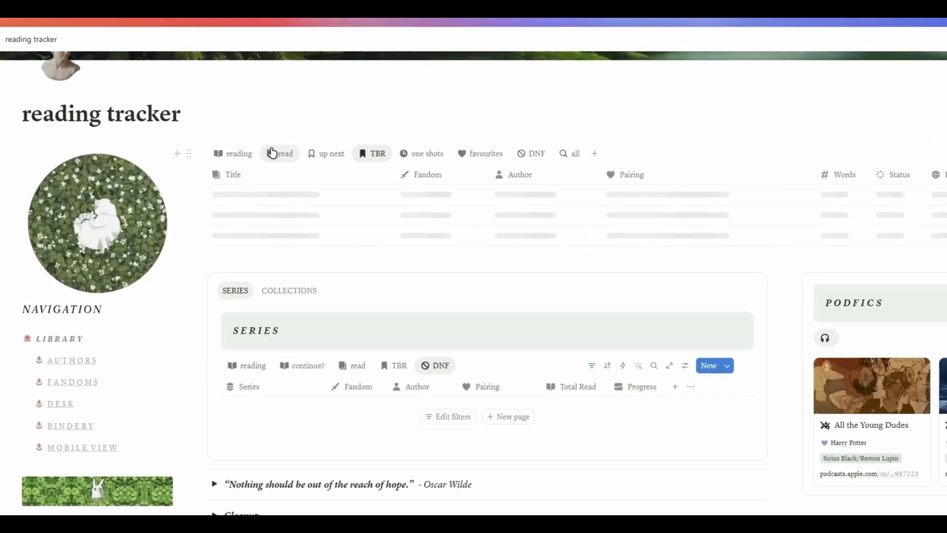
click(222, 153)
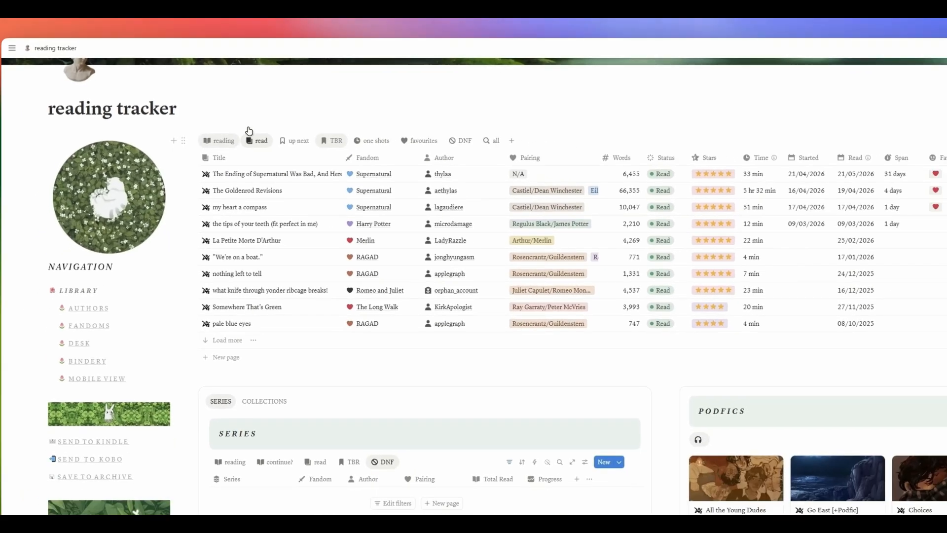